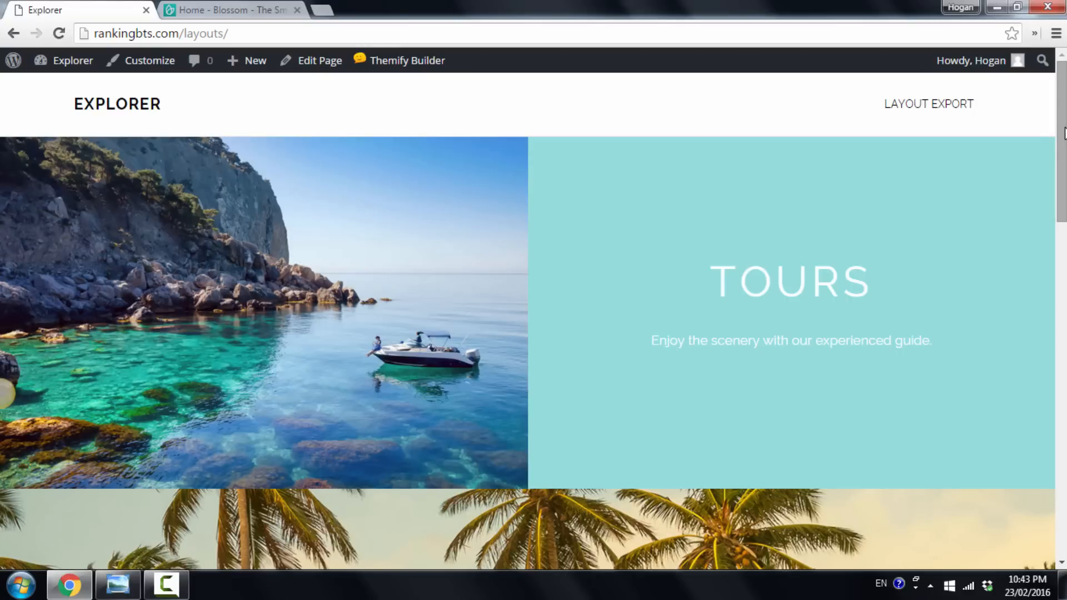
# Compare the sections of the Explorer page with the matching sections of the Blossom home page.
pyautogui.click(196, 7)
pyautogui.moveTo(1062, 370); pyautogui.dragTo(1062, 85)
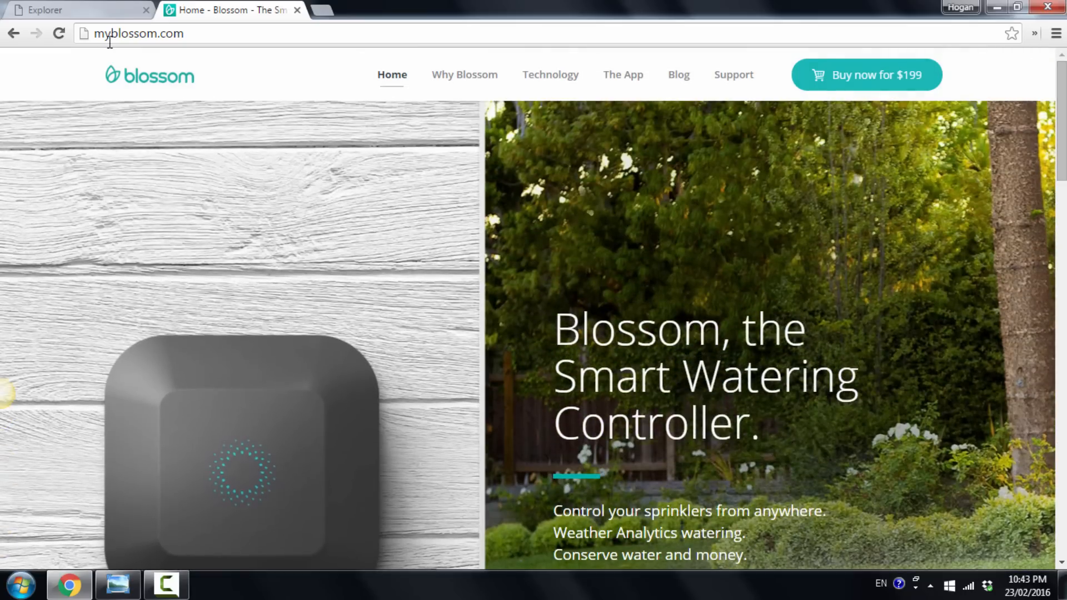
pyautogui.moveTo(1062, 133); pyautogui.dragTo(1061, 223)
pyautogui.click(83, 9)
pyautogui.moveTo(1061, 134); pyautogui.dragTo(1062, 248)
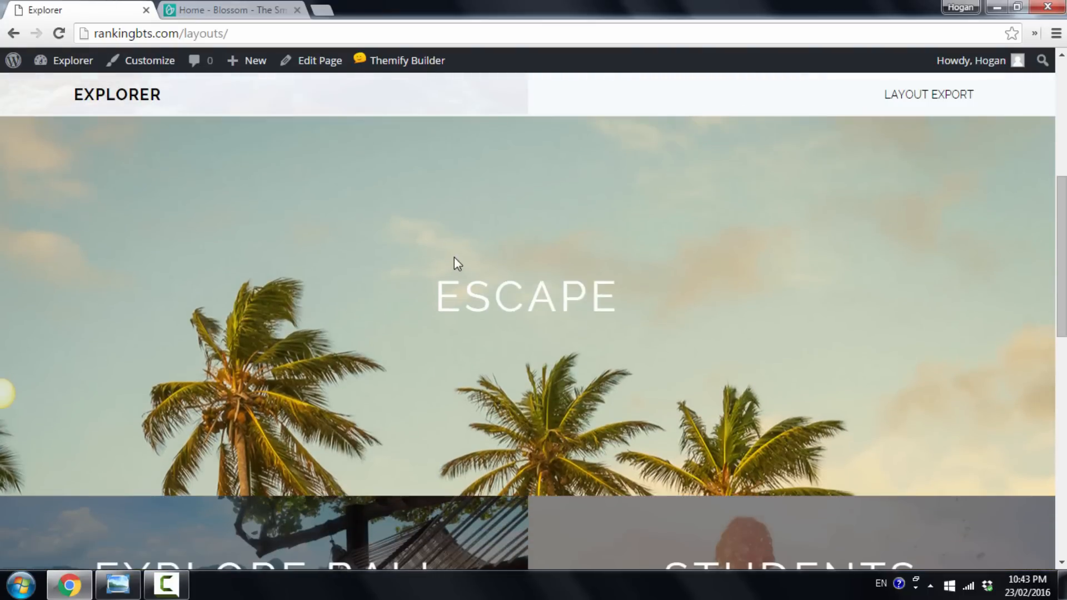
pyautogui.click(244, 10)
pyautogui.moveTo(1060, 190); pyautogui.dragTo(1058, 418)
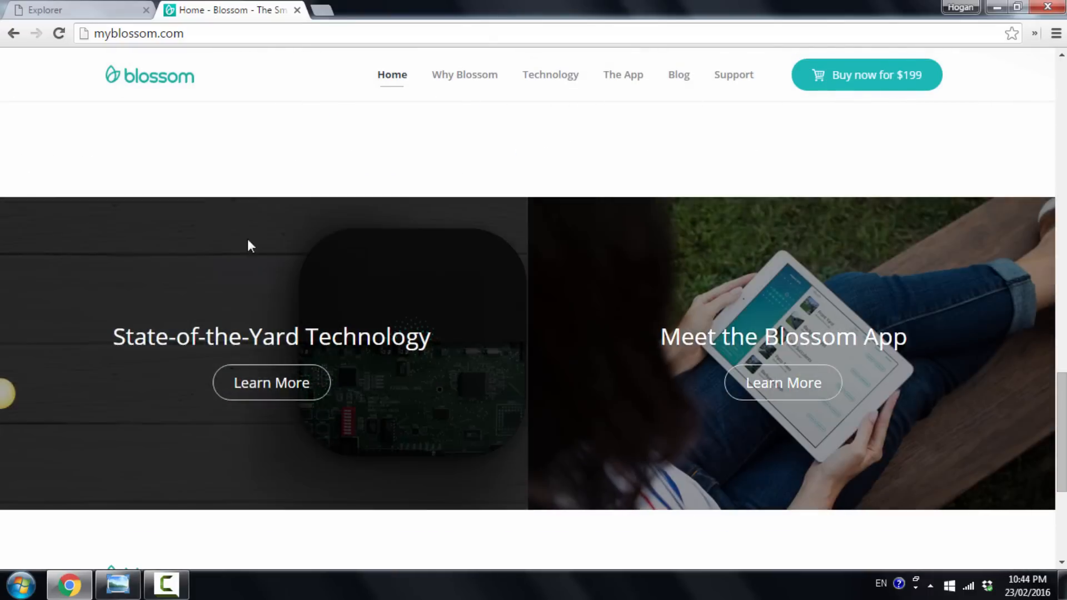
pyautogui.click(78, 10)
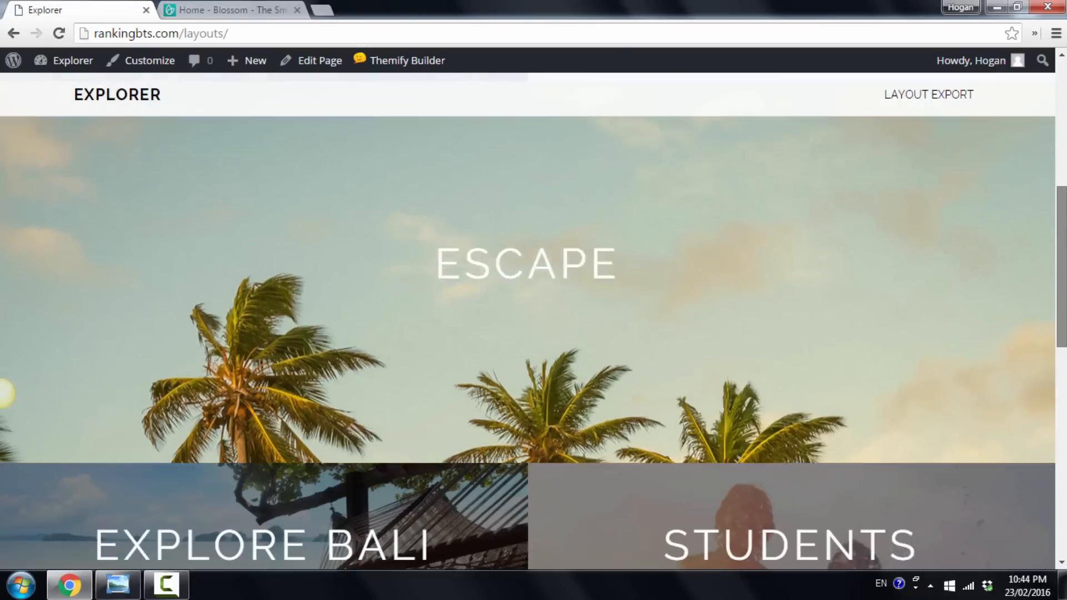
# Examine the remaining sections of the Explorer page and the annotated wireframe image in Windows Photo Viewer.
pyautogui.scroll(-5, 528, 348)
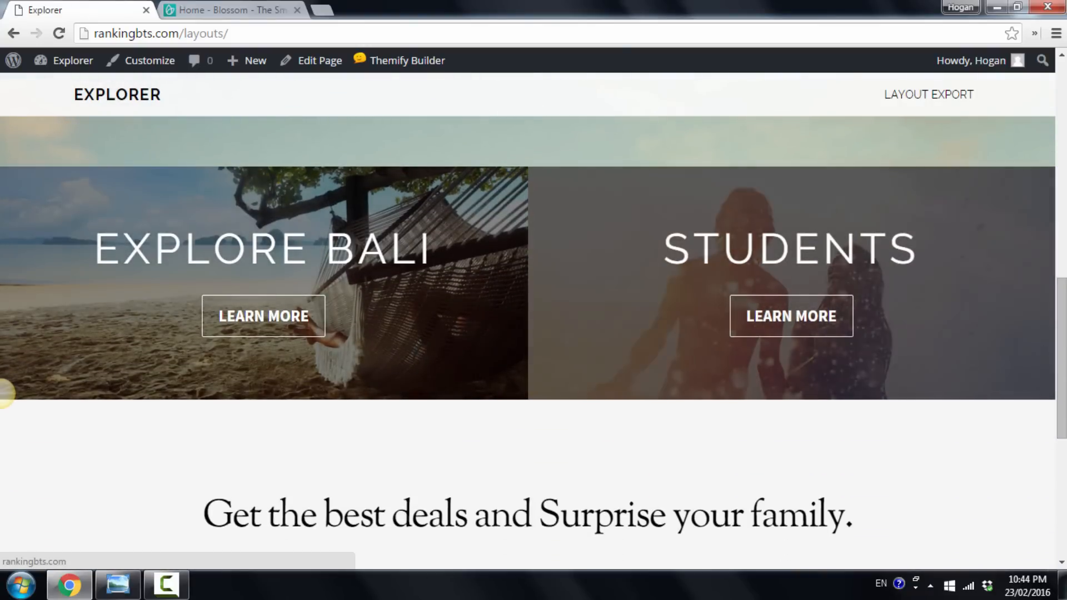
pyautogui.scroll(-3, 443, 345)
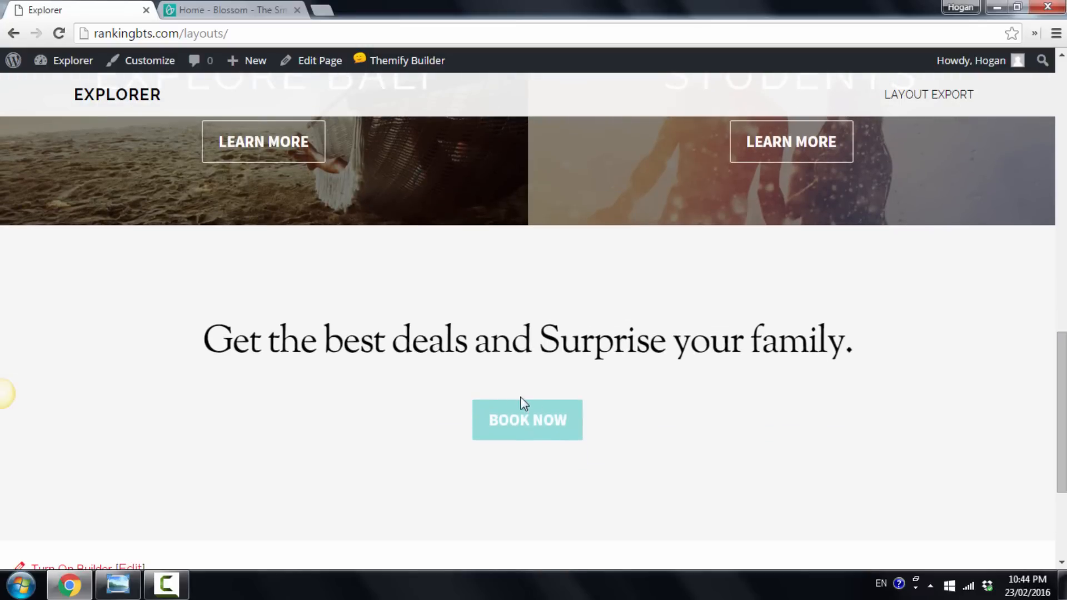
pyautogui.scroll(-1, 574, 411)
pyautogui.moveTo(1062, 414); pyautogui.dragTo(1061, 136)
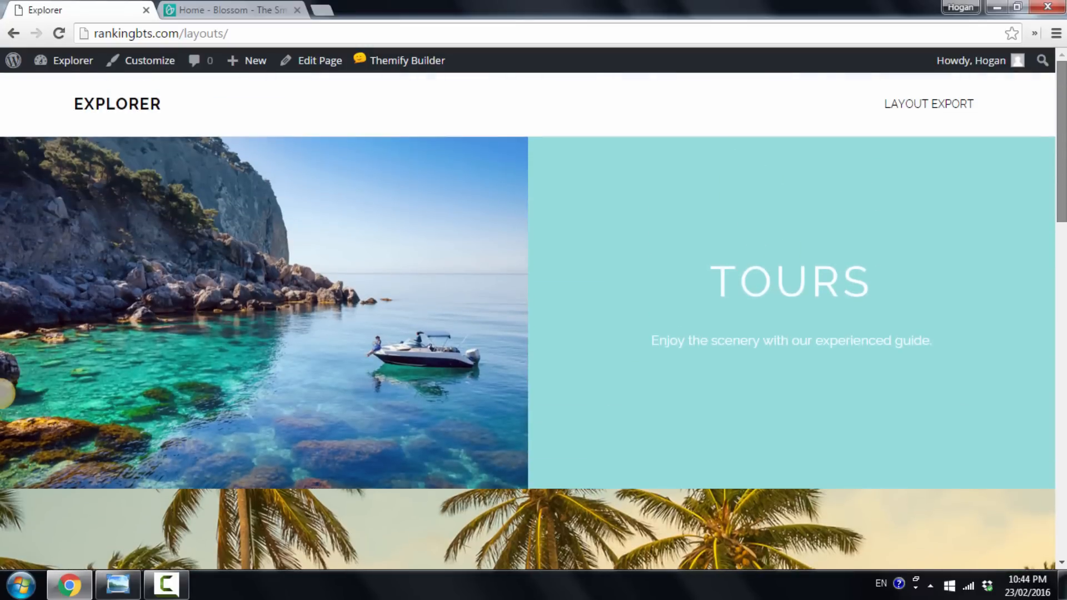
pyautogui.click(100, 590)
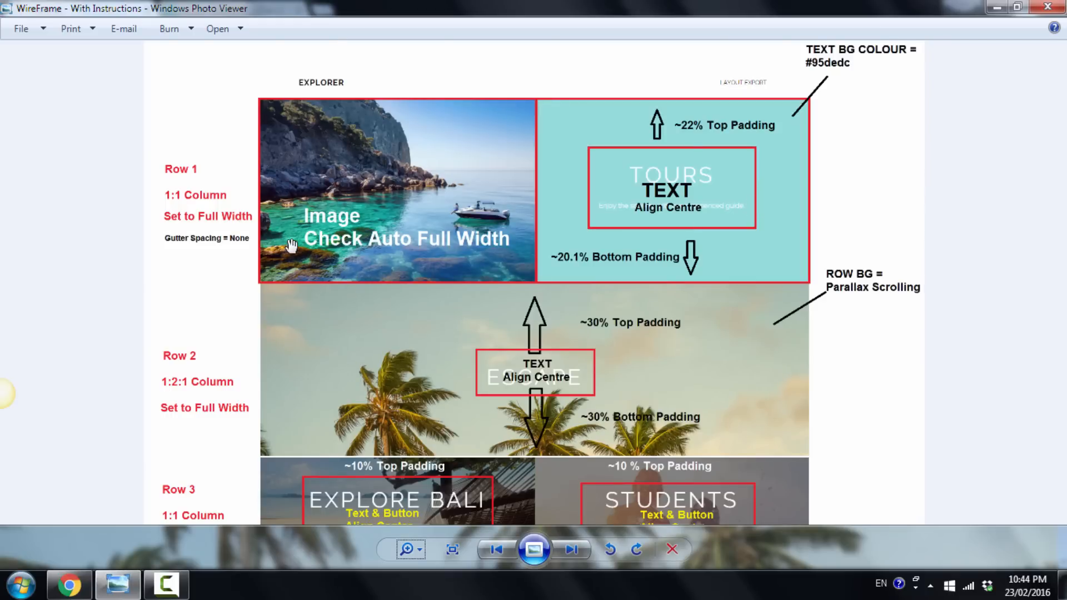
pyautogui.click(70, 584)
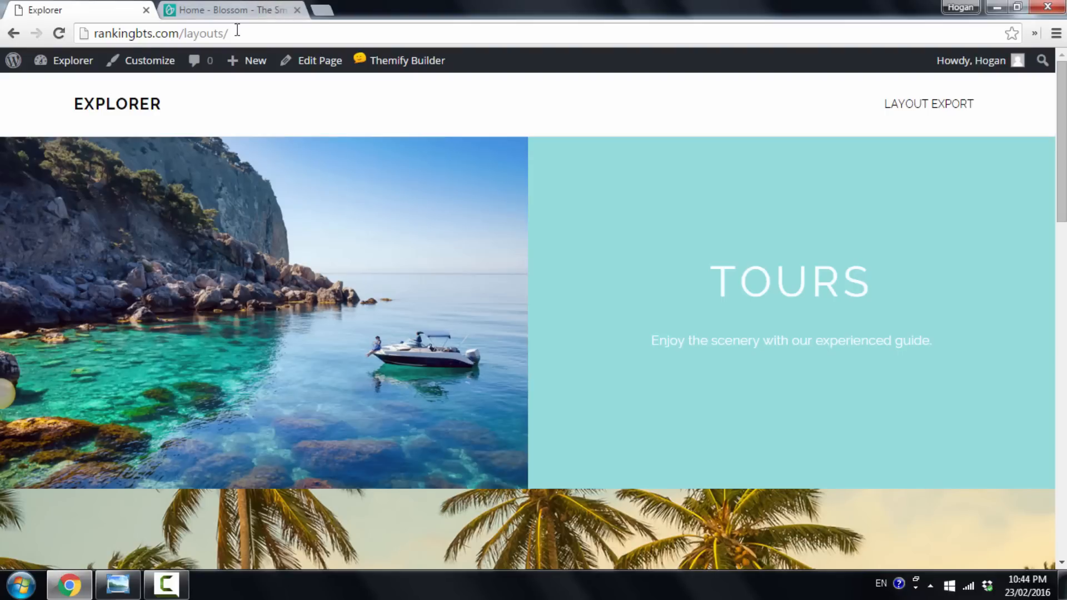
# Create a new page from the site's dashboard and title it "Layout New".
pyautogui.moveTo(66, 68)
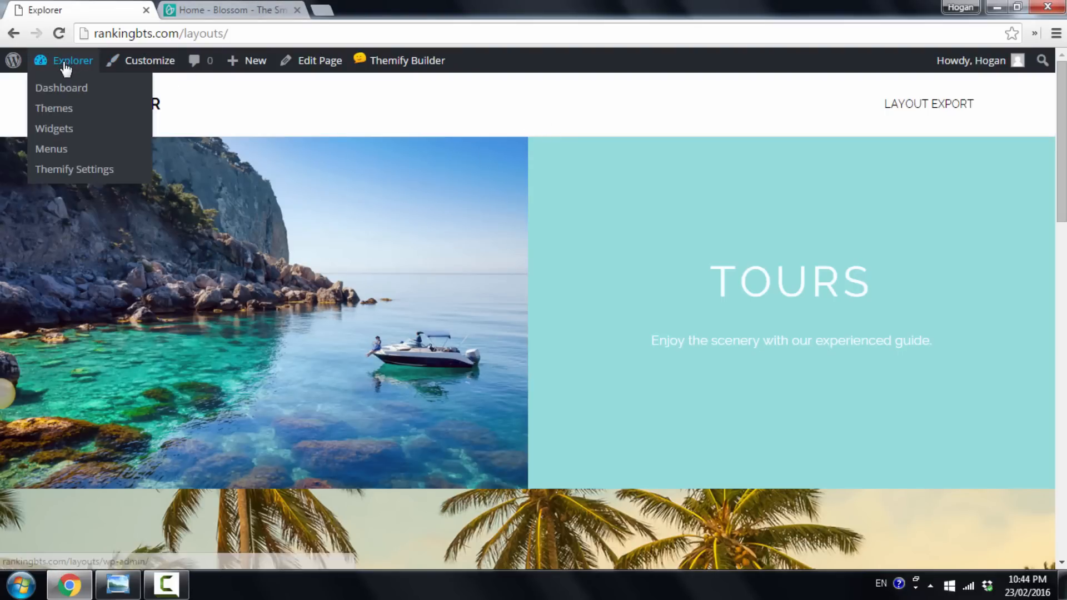
pyautogui.click(57, 86)
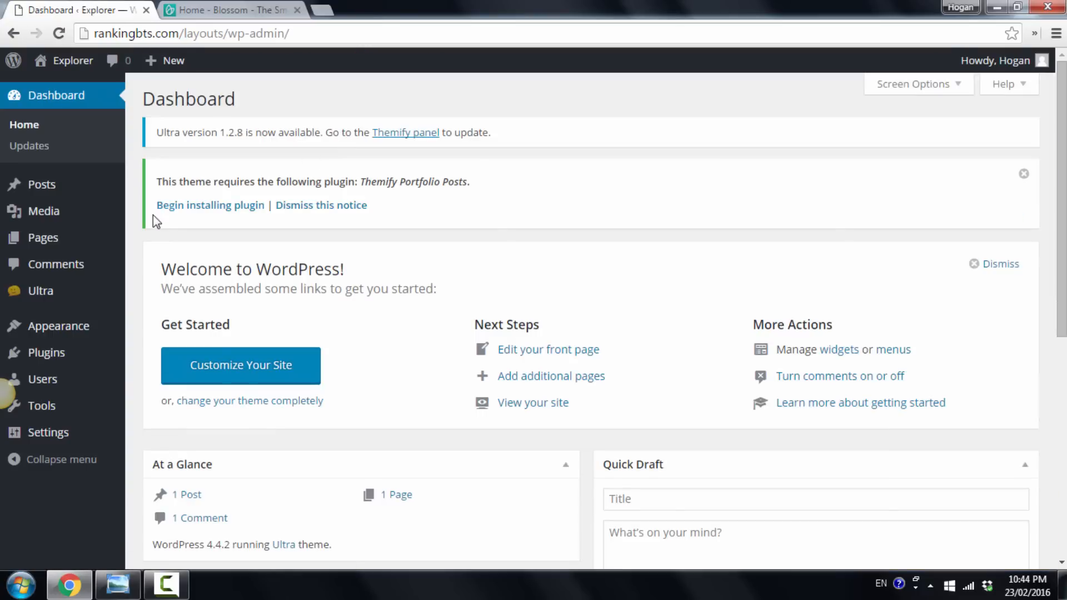
pyautogui.moveTo(61, 240)
pyautogui.click(155, 260)
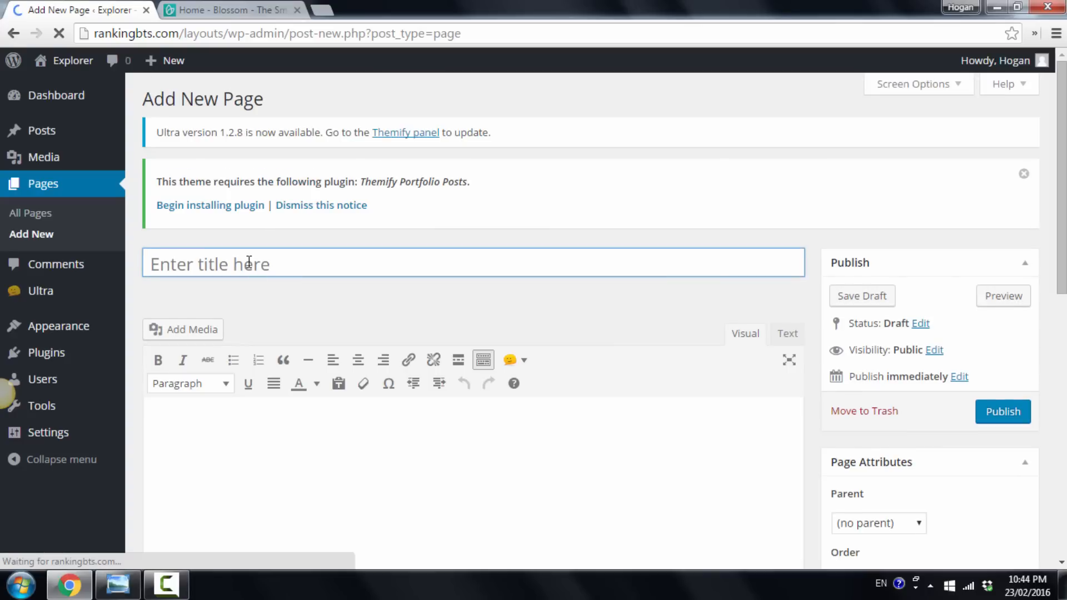
pyautogui.click(249, 262)
pyautogui.write('Layout New')
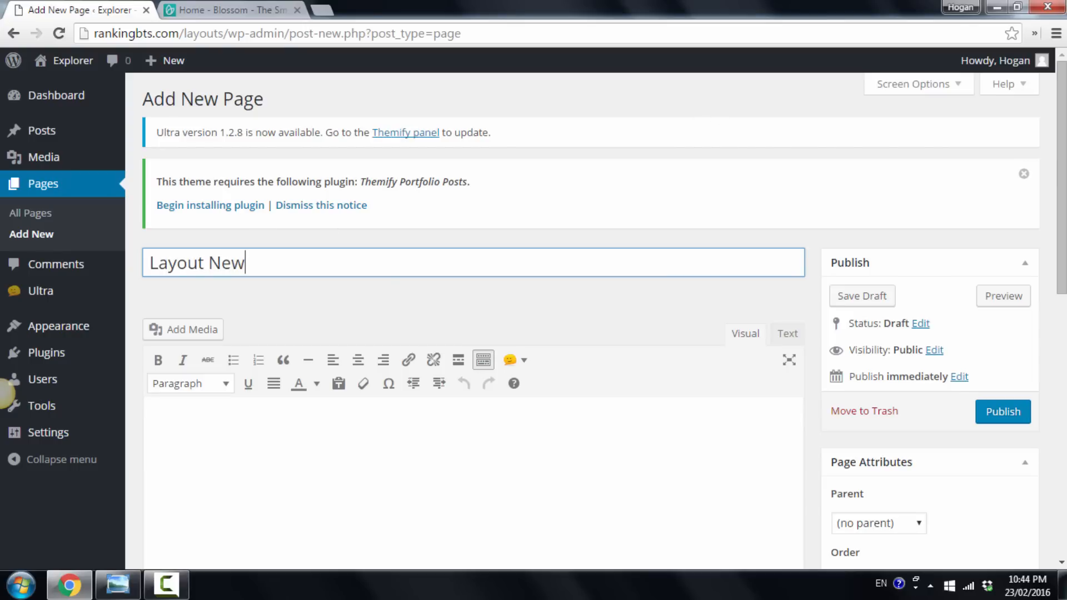
# Set the page's Sidebar Option to the layout without a sidebar.
pyautogui.scroll(-6, 3, 393)
pyautogui.scroll(-3, 4, 392)
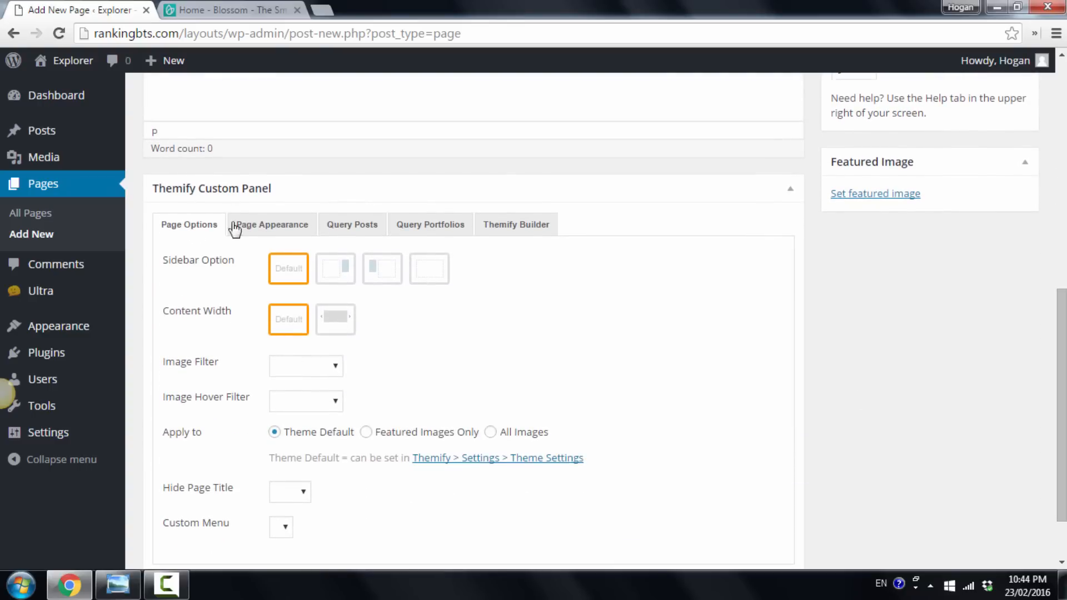
pyautogui.moveTo(233, 261); pyautogui.dragTo(157, 269)
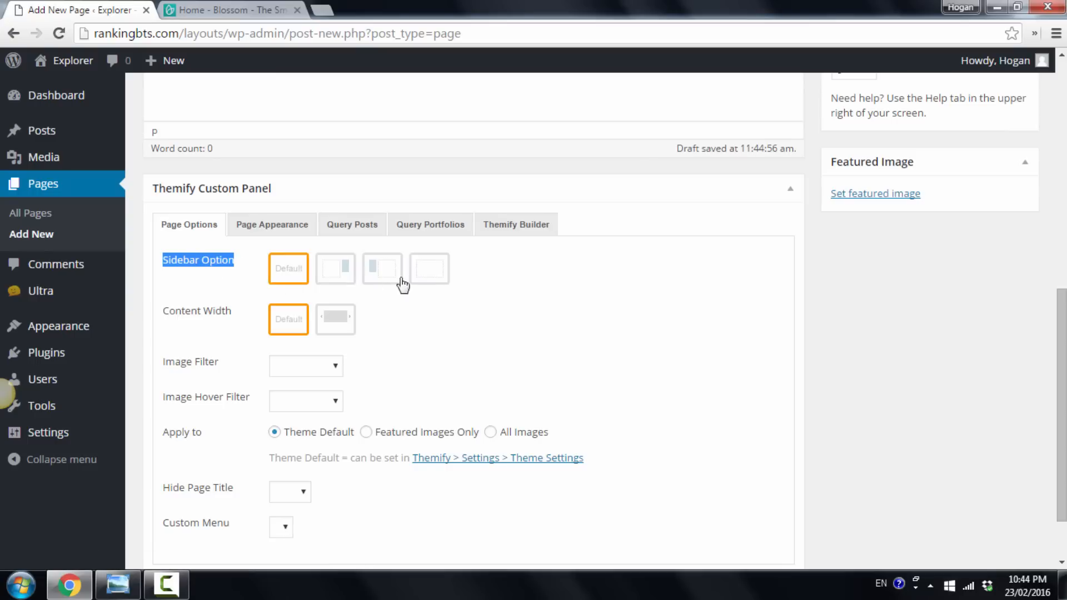
pyautogui.click(440, 276)
# Set the page's Content Width to full width, using the Blossom site as a reference.
pyautogui.moveTo(235, 310); pyautogui.dragTo(161, 313)
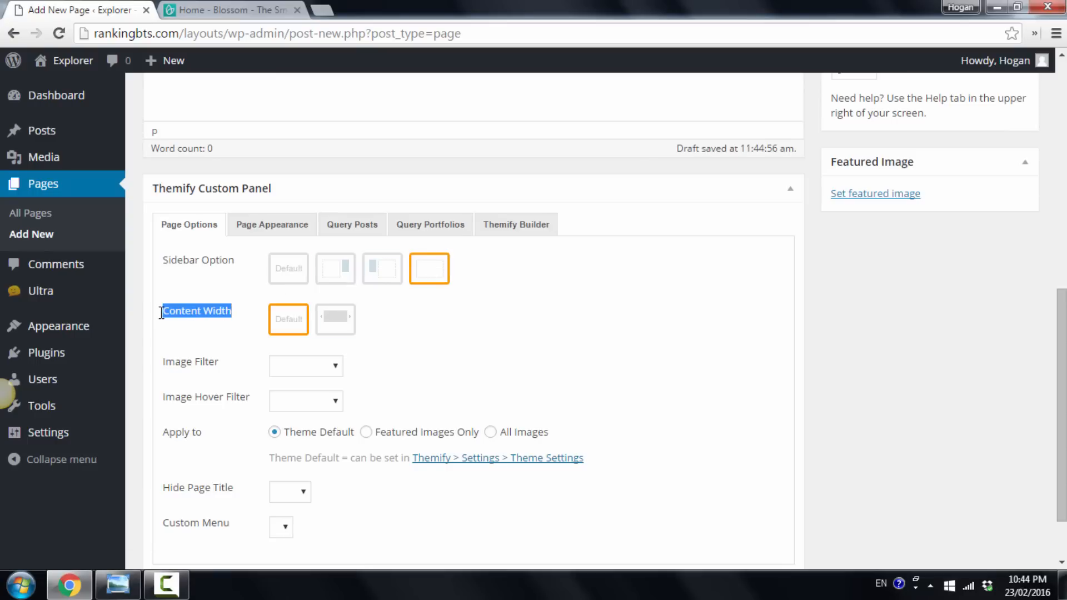
pyautogui.click(185, 9)
pyautogui.click(126, 9)
pyautogui.click(203, 8)
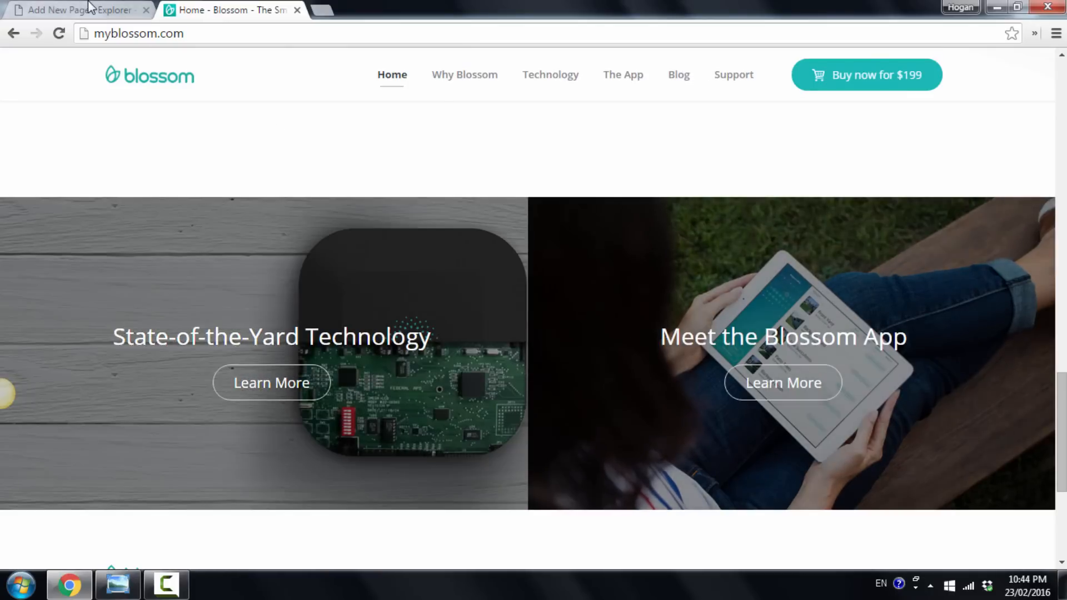
pyautogui.click(111, 10)
pyautogui.click(330, 326)
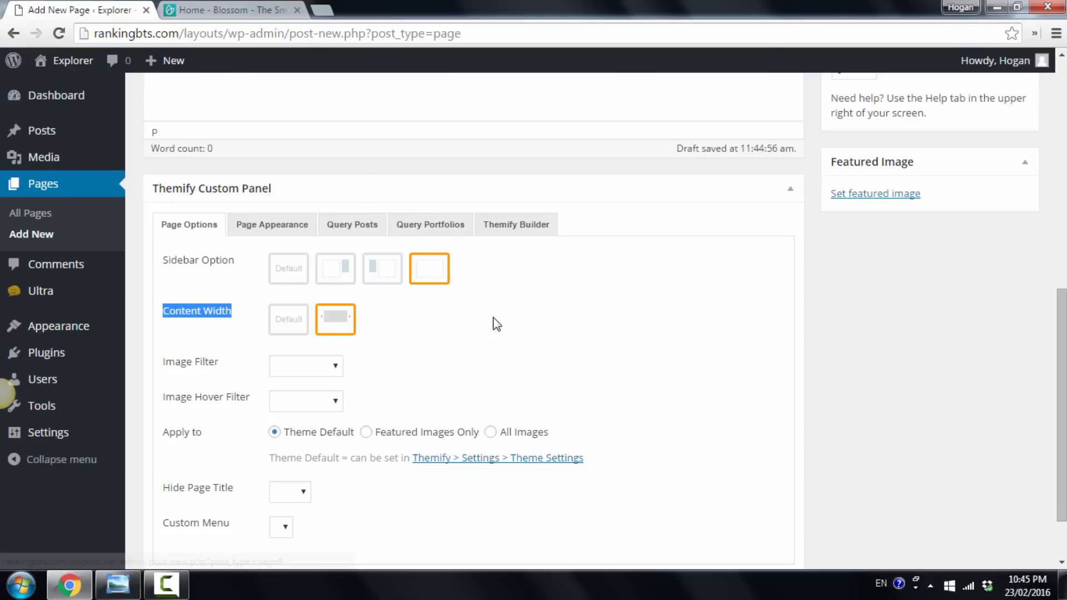
# Set Hide Page Title to Yes in the page options.
pyautogui.scroll(-2, 495, 324)
pyautogui.moveTo(233, 412); pyautogui.dragTo(162, 411)
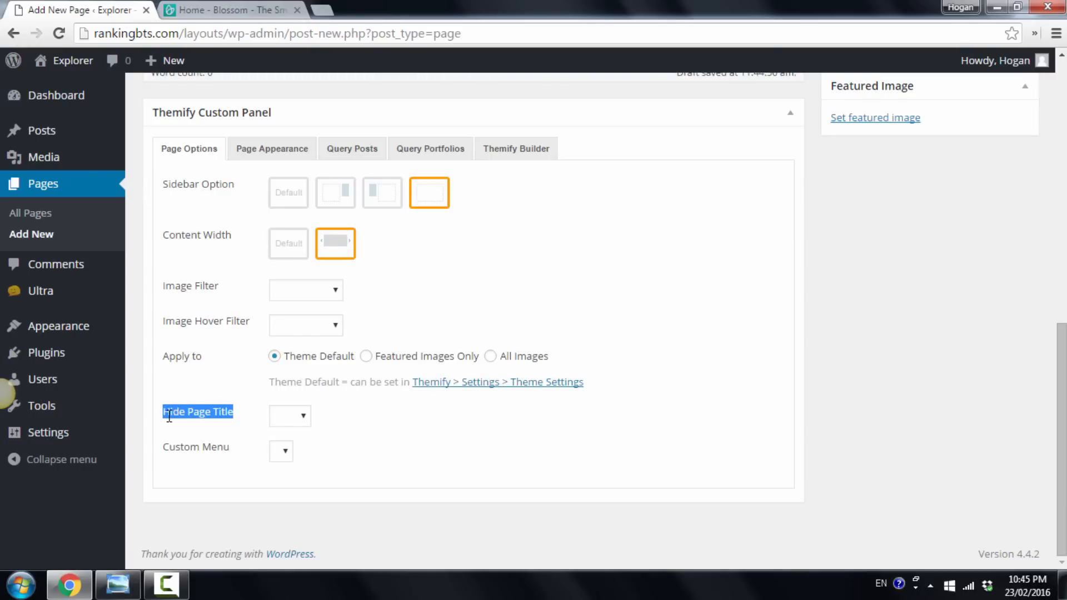
pyautogui.click(304, 418)
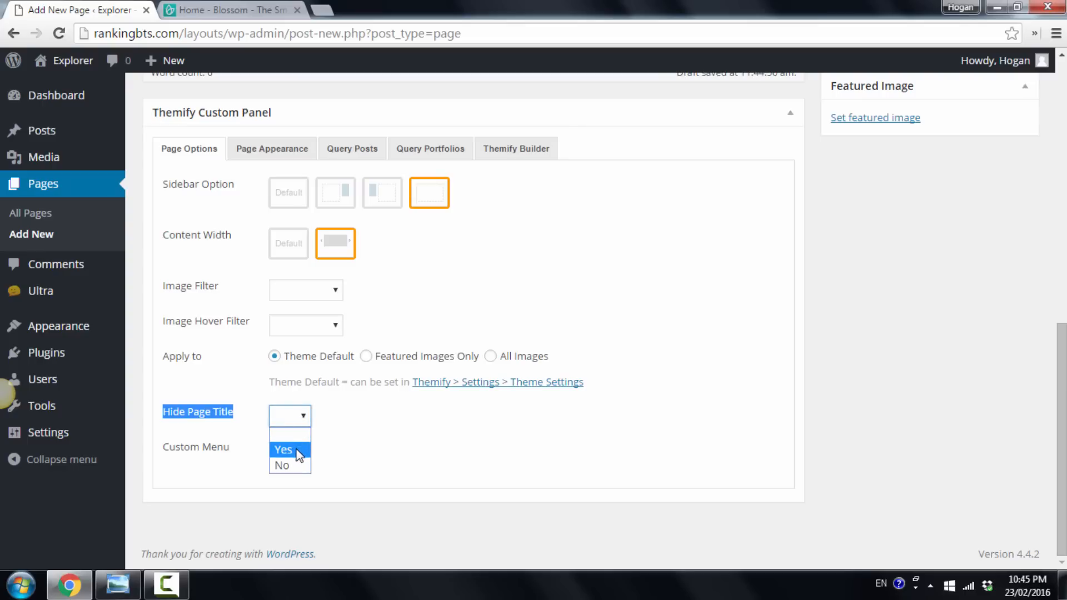
pyautogui.click(299, 452)
# Publish the new page and open it on the live site.
pyautogui.moveTo(1062, 382); pyautogui.dragTo(1062, 106)
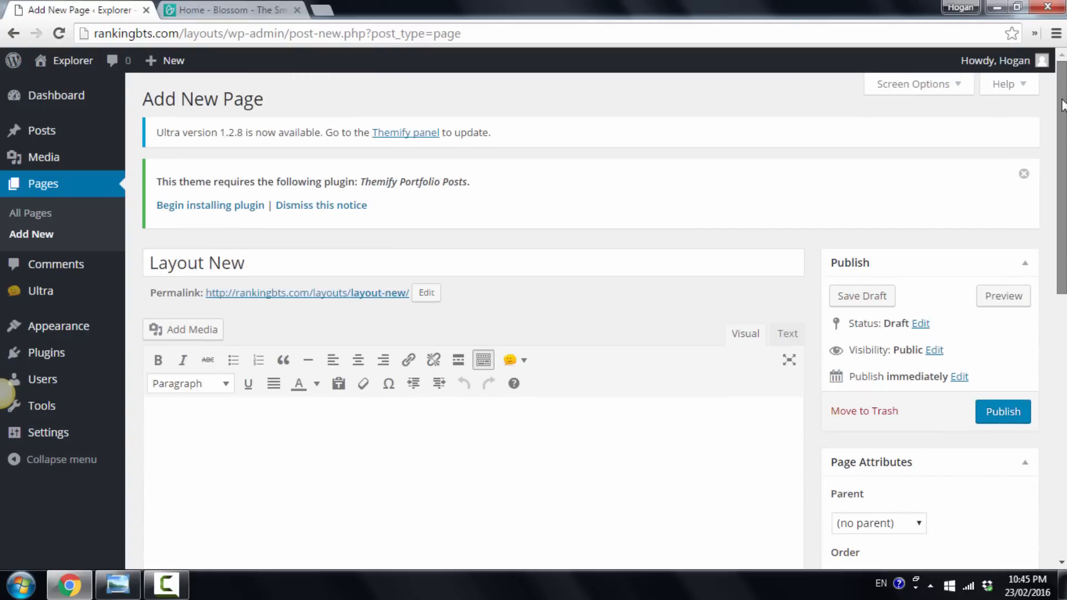
pyautogui.click(984, 411)
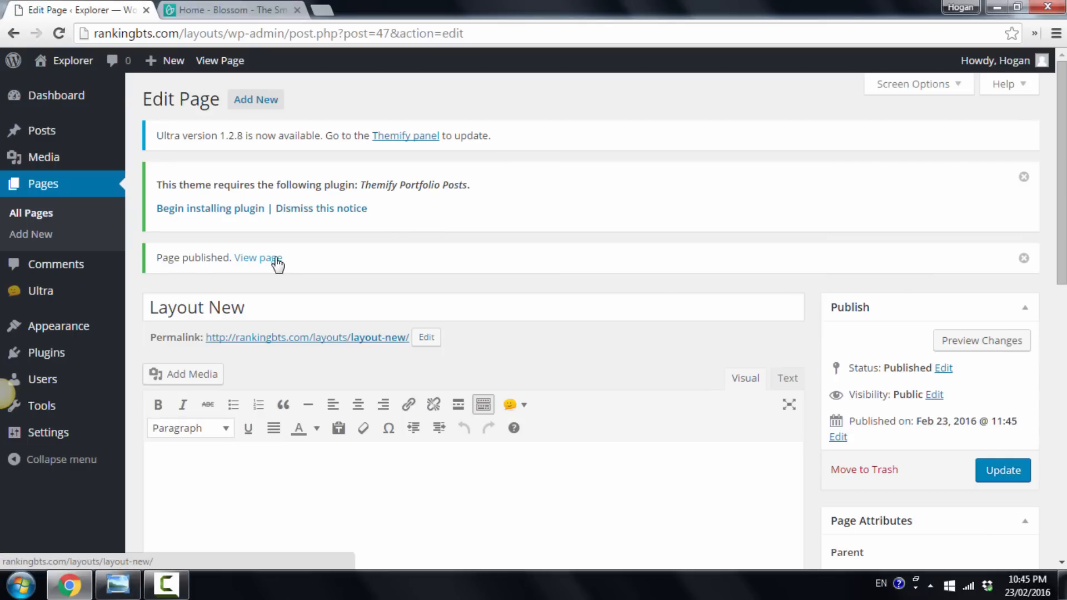
pyautogui.click(276, 259)
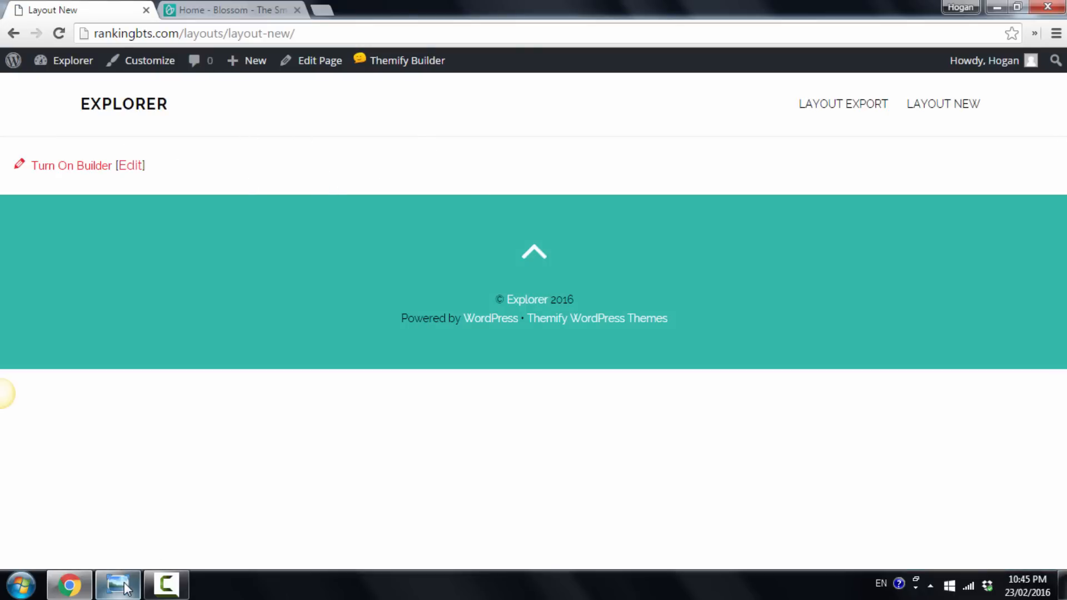
# Check the Row 1 instructions in the wireframe, turn on the page's builder and split its row into two equal columns.
pyautogui.click(161, 475)
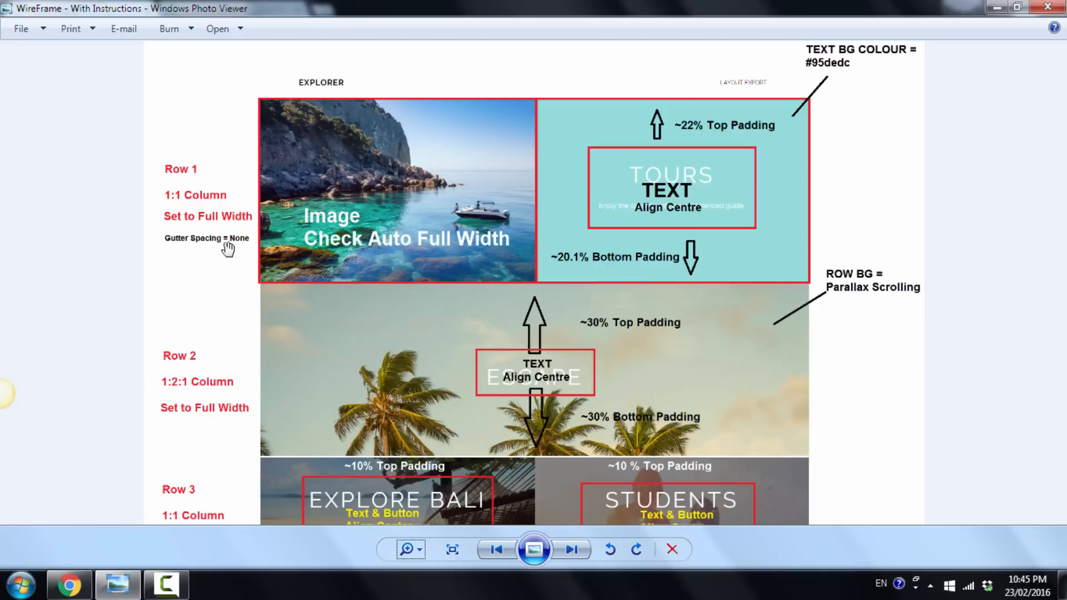
pyautogui.click(72, 583)
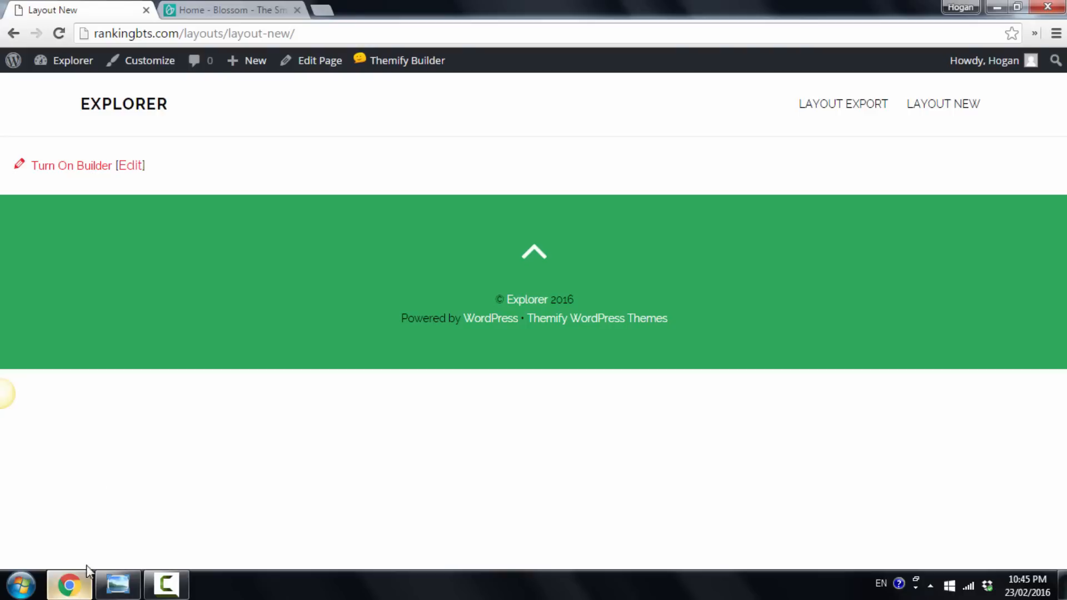
pyautogui.click(78, 162)
pyautogui.moveTo(14, 158)
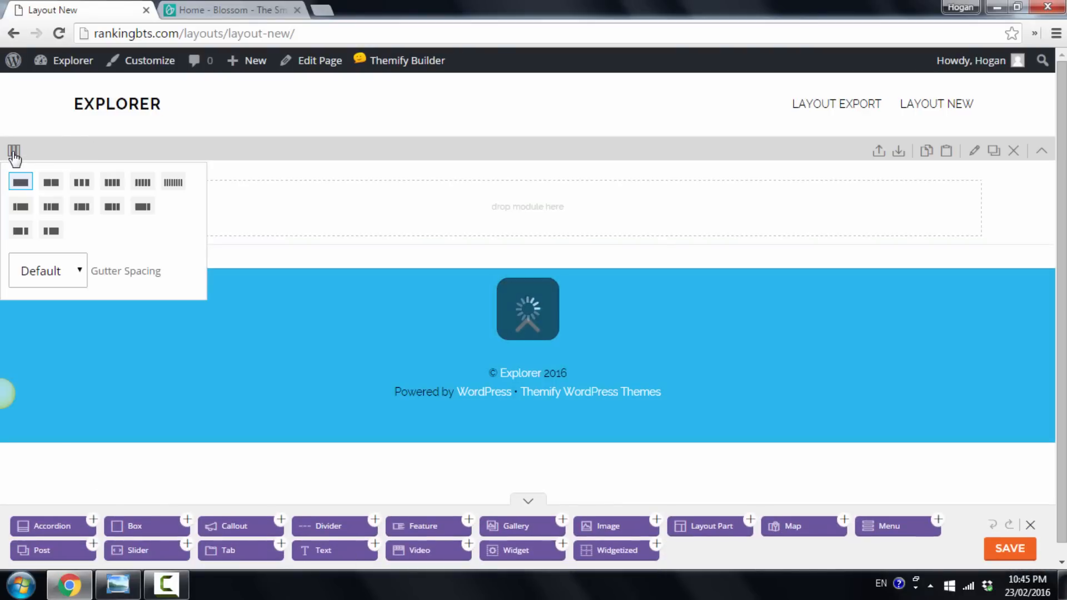
pyautogui.click(51, 184)
# Set the two-column row's Gutter Spacing to None.
pyautogui.moveTo(17, 157)
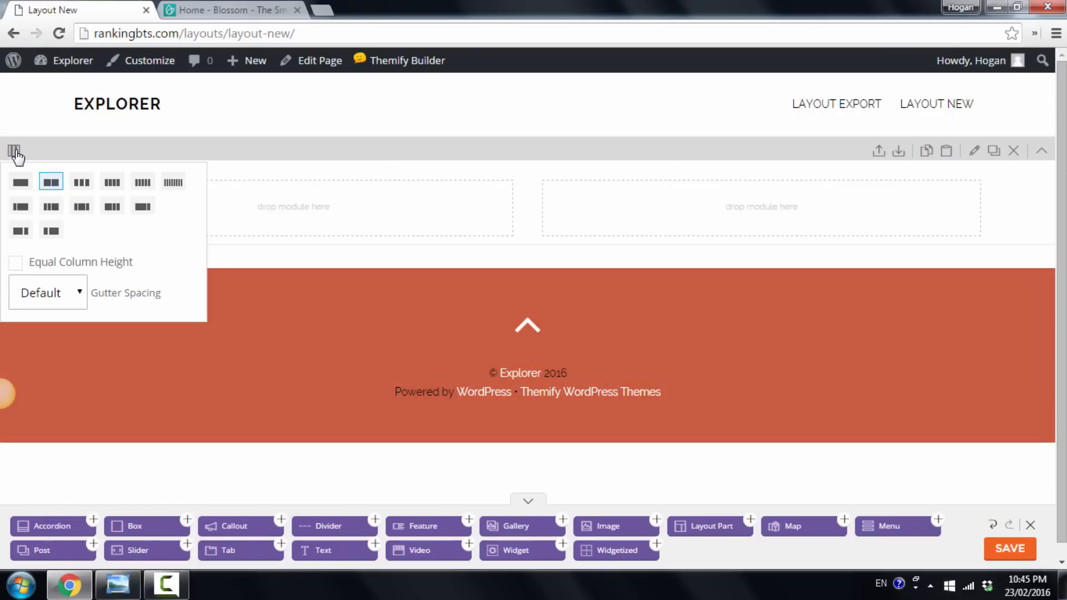
pyautogui.click(52, 291)
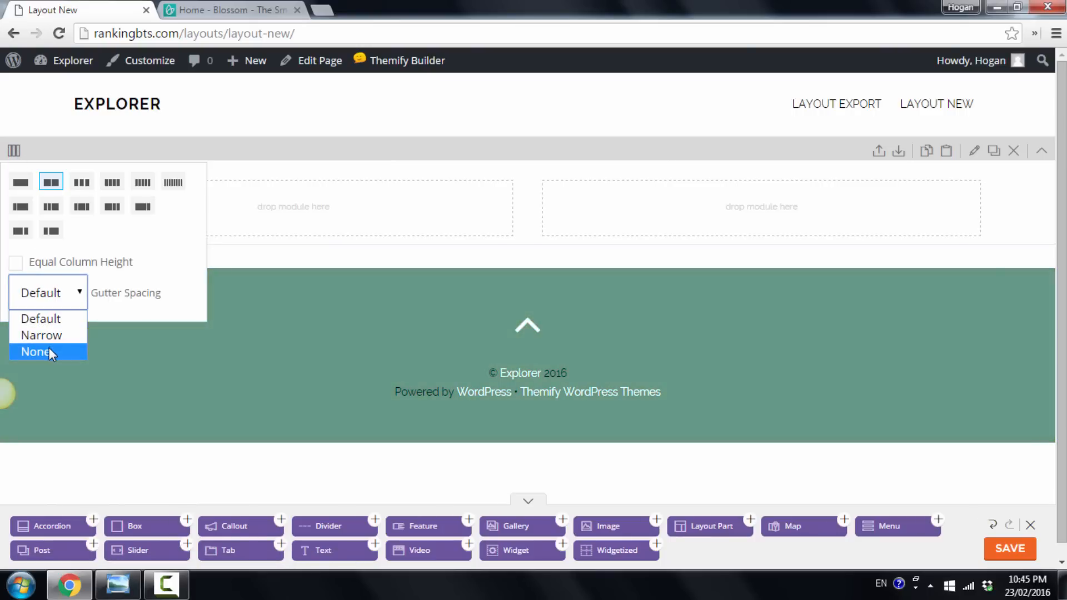
pyautogui.click(49, 349)
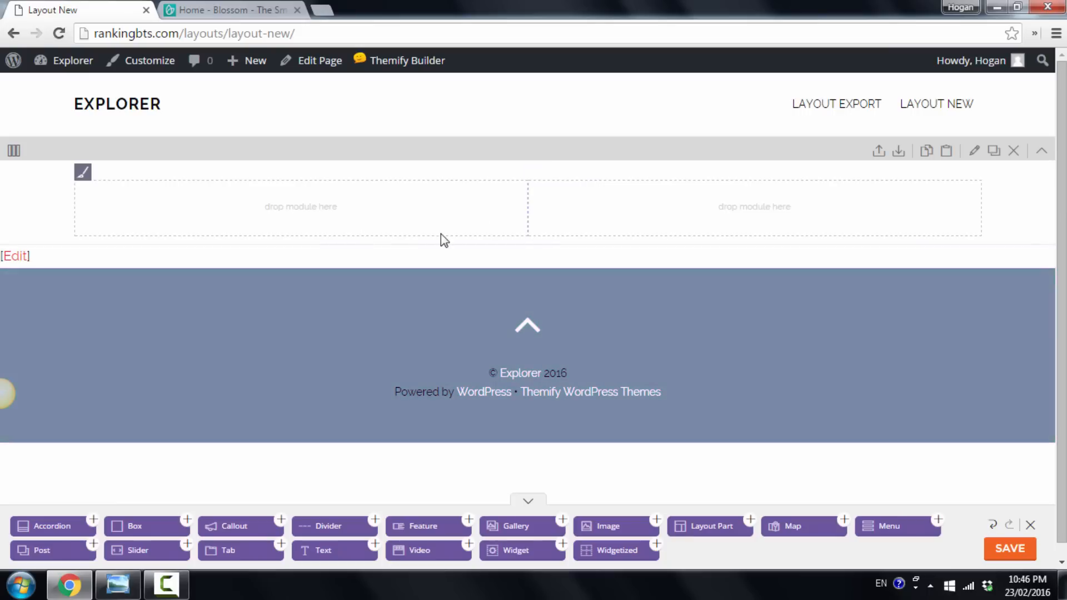
# Set the row's width to Fullwidth in its row options and save them.
pyautogui.click(973, 153)
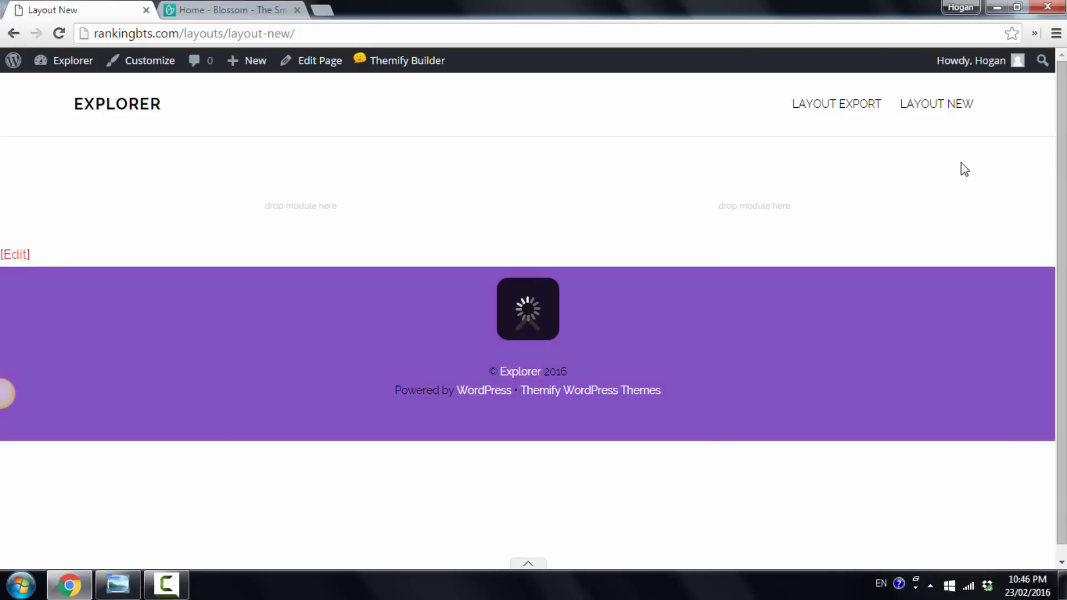
pyautogui.moveTo(310, 192); pyautogui.dragTo(255, 189)
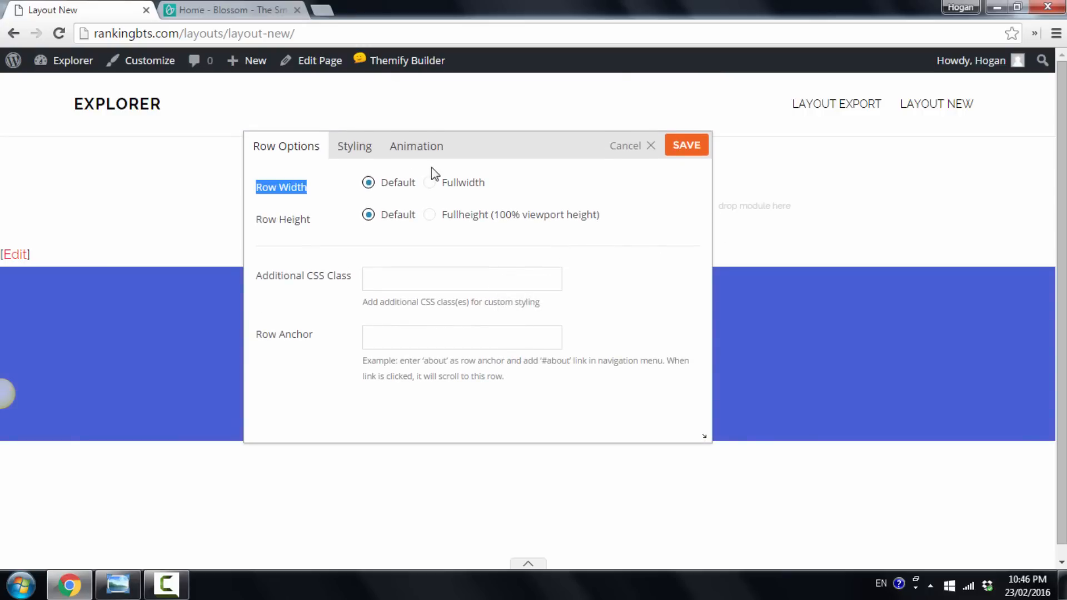
pyautogui.click(432, 183)
pyautogui.click(686, 149)
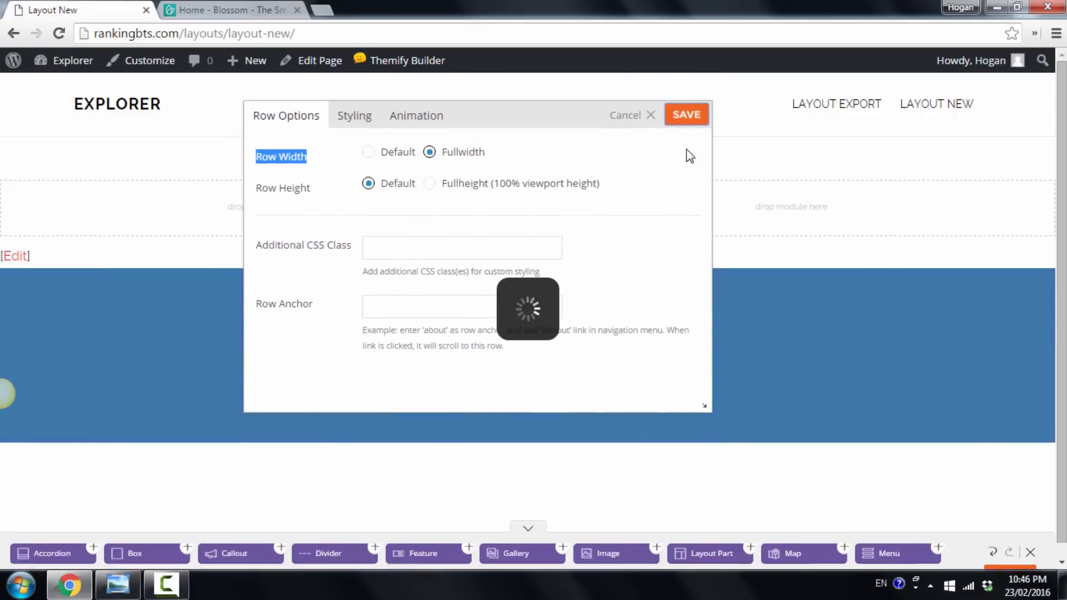
# Consult the wireframe again and add an Image module to the row's left column.
pyautogui.click(118, 583)
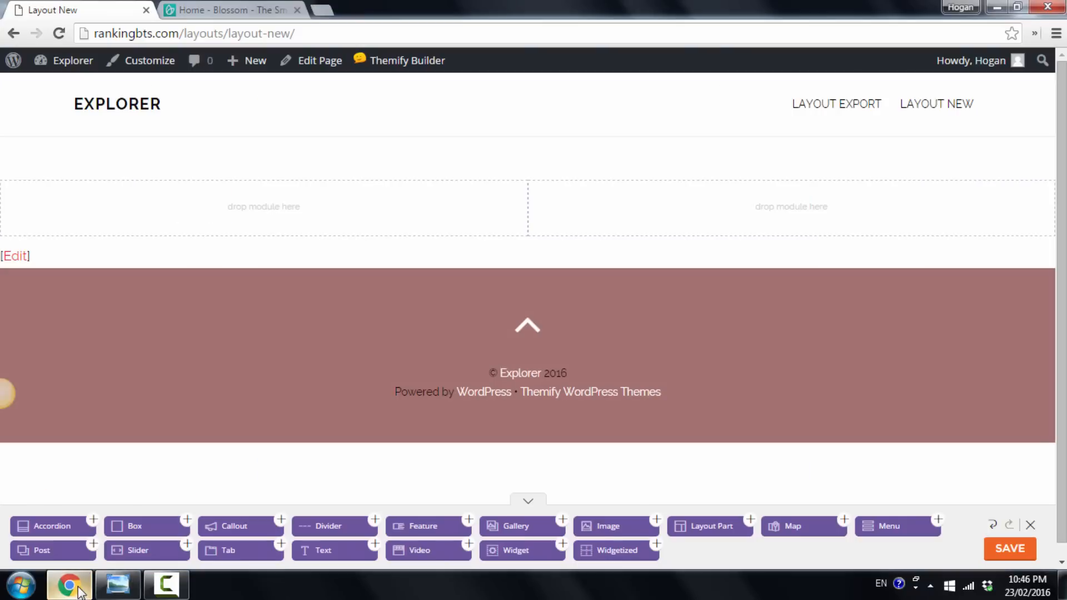
pyautogui.click(79, 587)
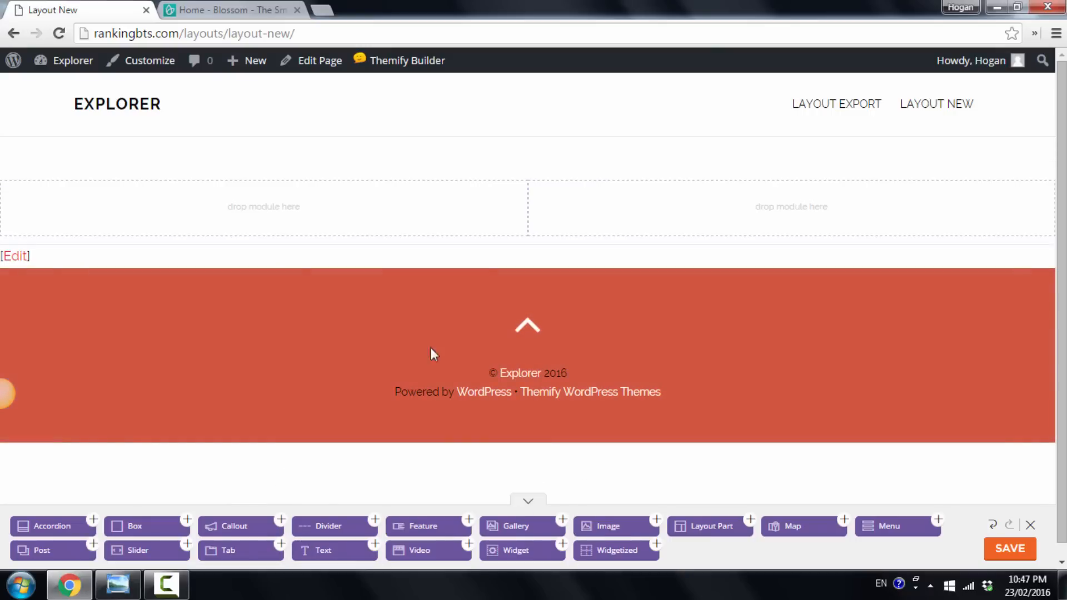
pyautogui.moveTo(611, 525); pyautogui.dragTo(309, 255)
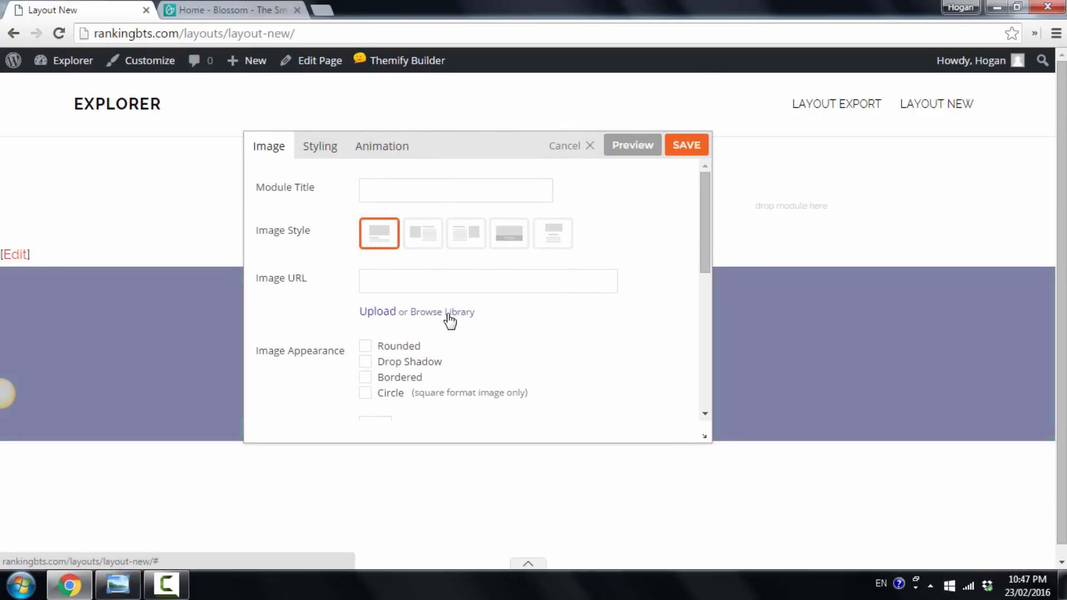
# Choose the boat and rocky cove photo 193609070.jpg from the media library and insert its URL into the Image module.
pyautogui.click(392, 313)
pyautogui.click(52, 123)
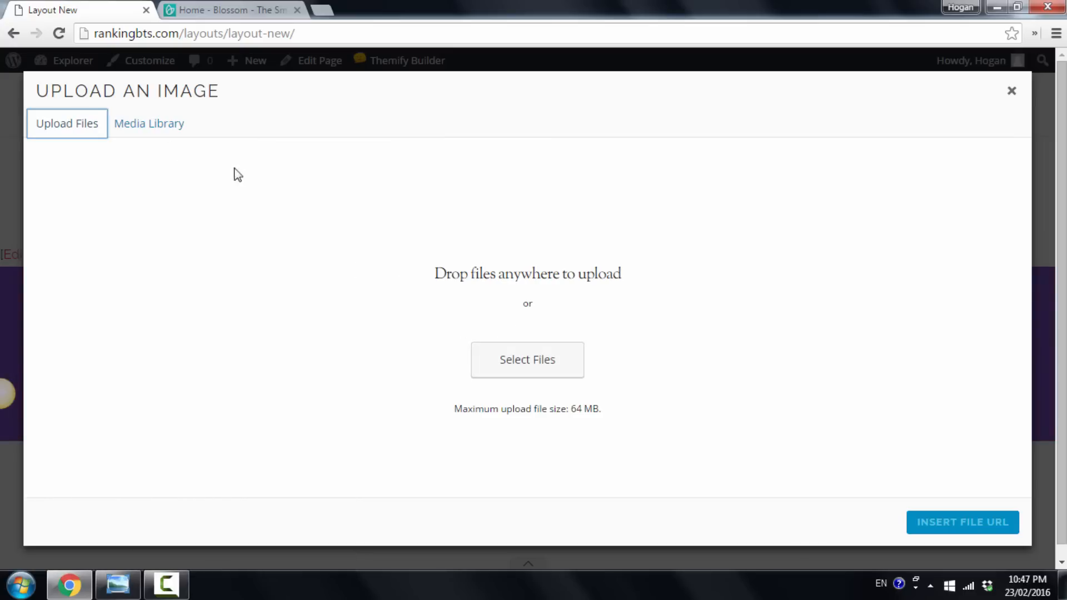
pyautogui.click(149, 127)
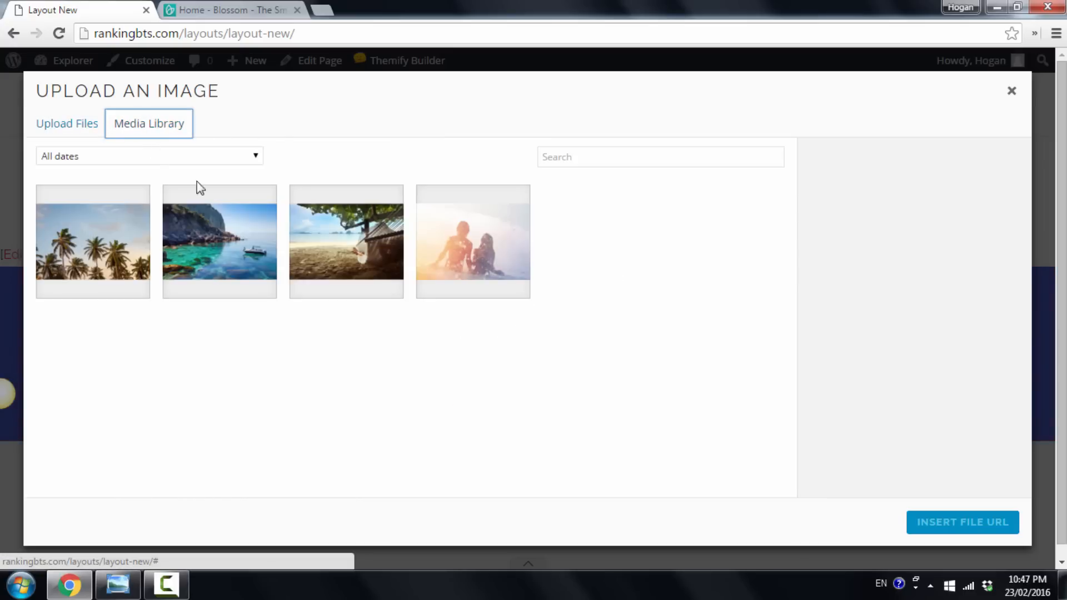
pyautogui.click(232, 245)
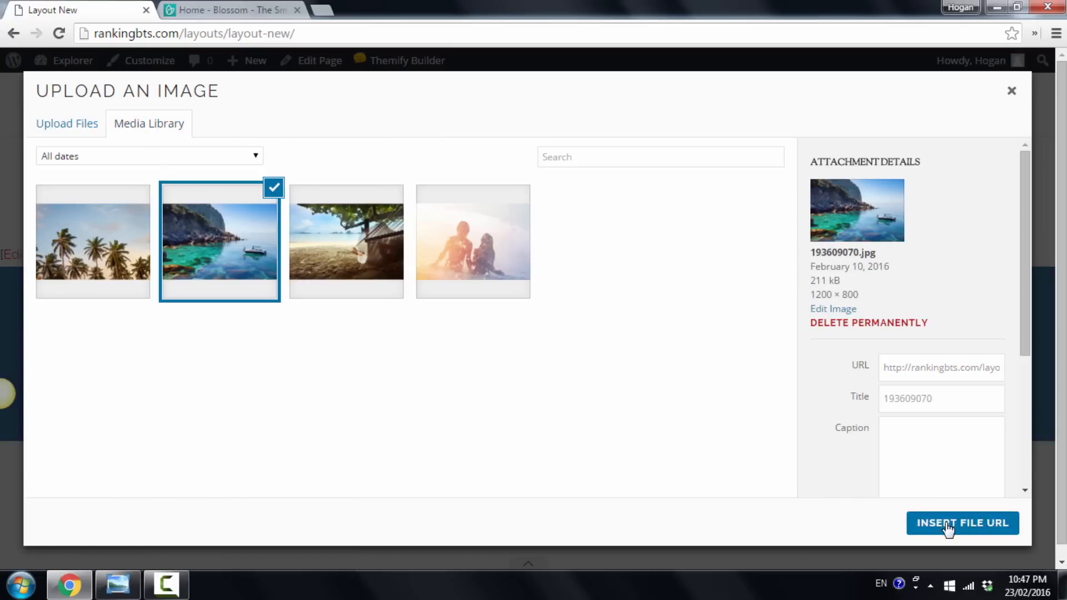
pyautogui.click(945, 525)
# Enable the Auto fullwidth image option for the Image module and save the module.
pyautogui.moveTo(701, 232); pyautogui.dragTo(717, 274)
pyautogui.scroll(-1, 720, 289)
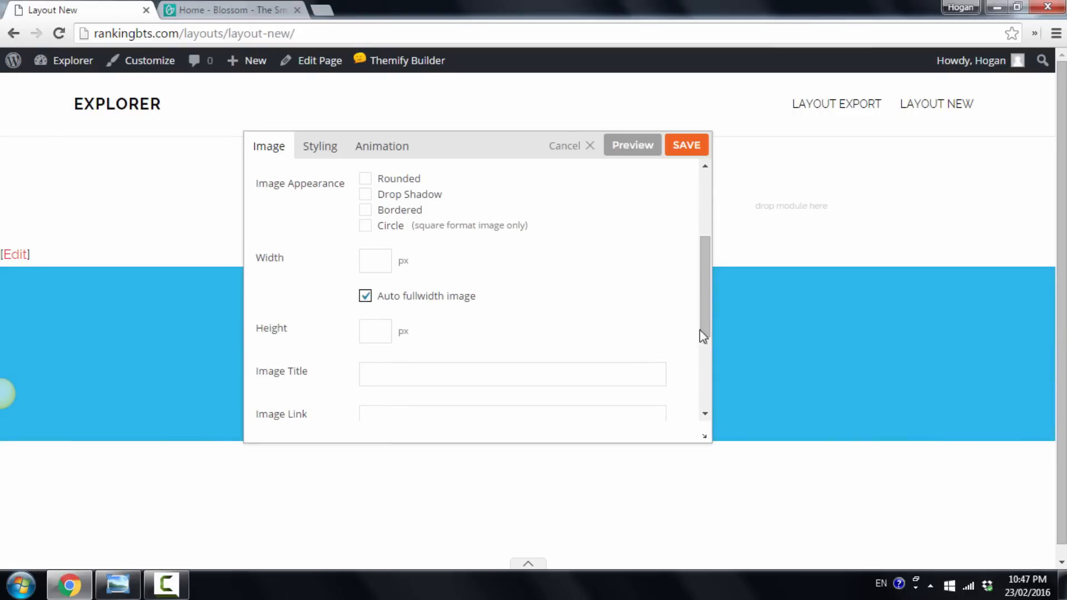
pyautogui.click(686, 146)
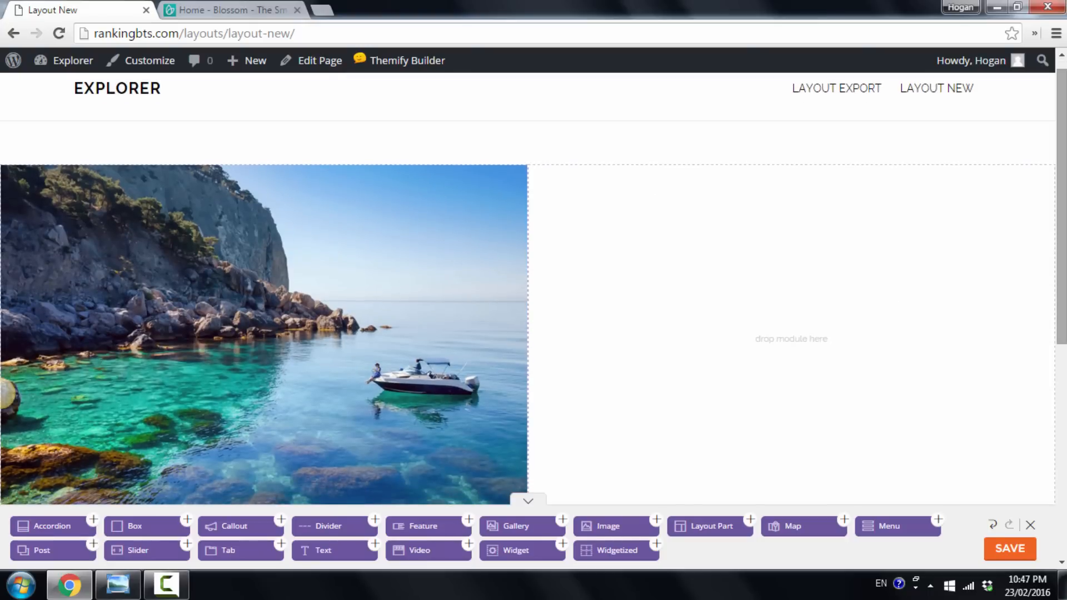
# Check the Row 1 text area in the wireframe and add a Text module to the row's empty right column.
pyautogui.moveTo(1063, 228); pyautogui.dragTo(1065, 267)
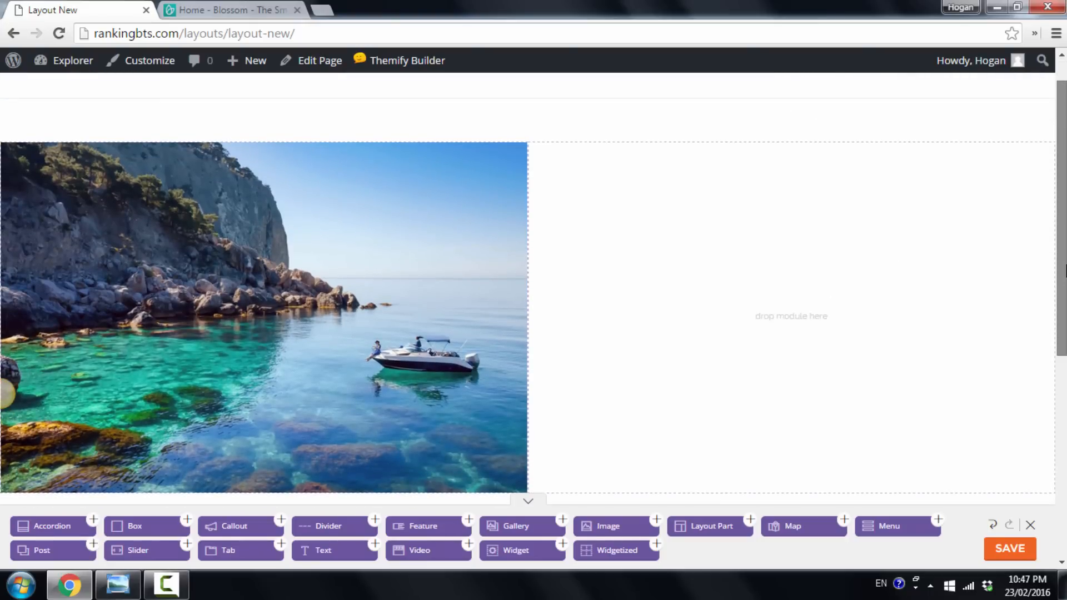
pyautogui.click(118, 584)
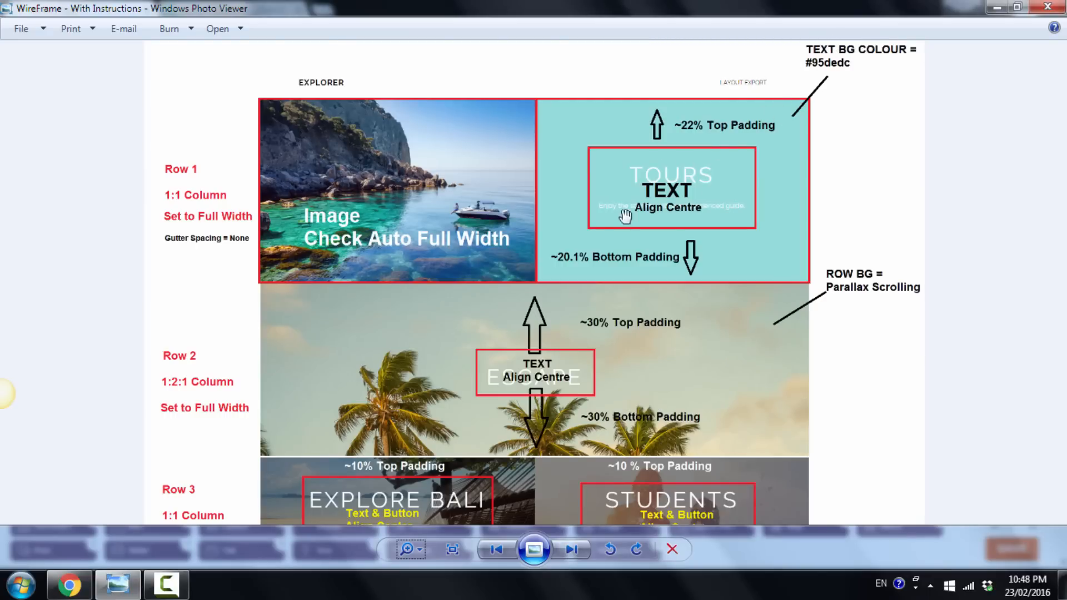
pyautogui.click(71, 586)
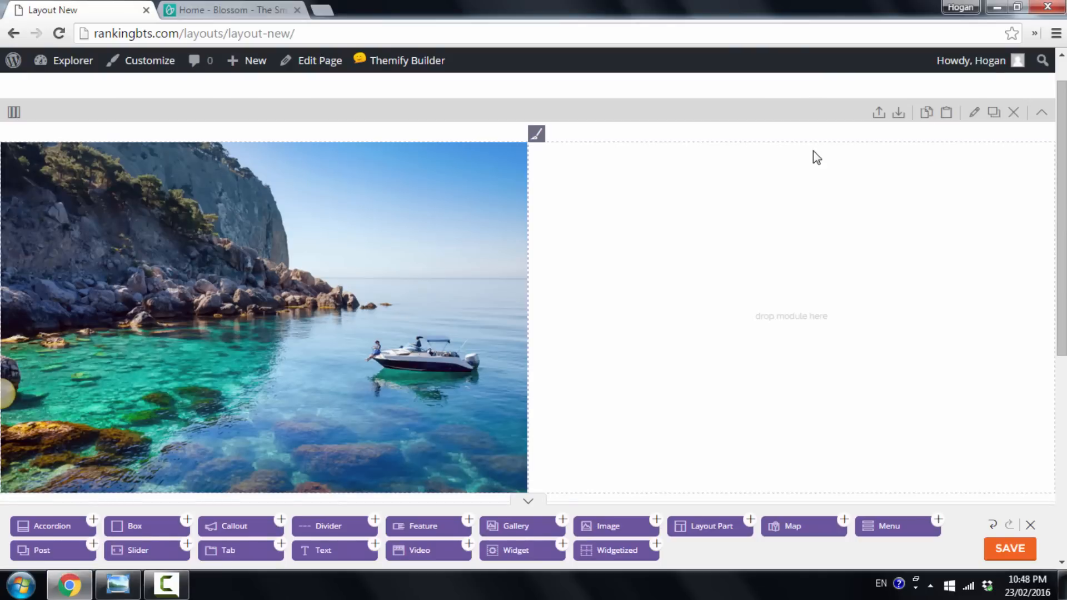
pyautogui.moveTo(352, 550); pyautogui.dragTo(743, 278)
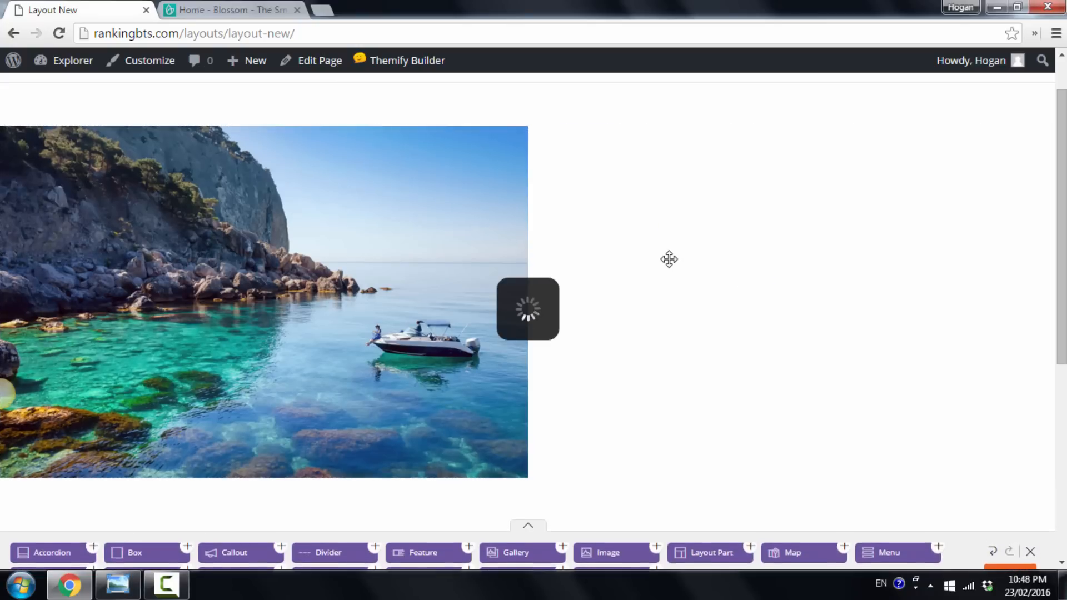
# Enter "Tours" as Heading 1 and, below it, the wireframe's paragraph "Enjoy the scenery with our experienced guide.".
pyautogui.click(367, 333)
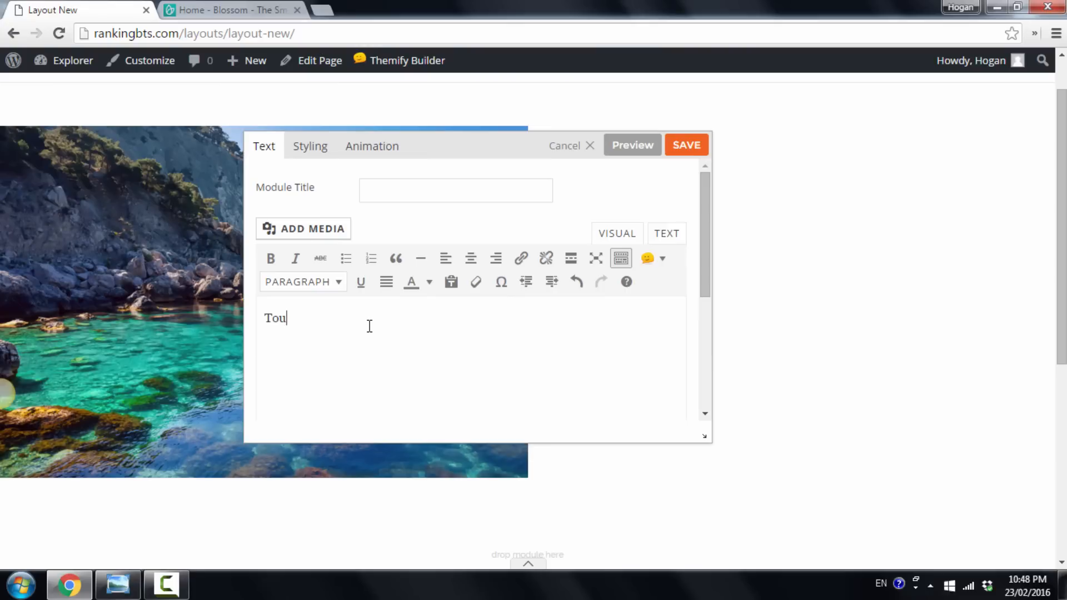
pyautogui.write('Tours')
pyautogui.moveTo(333, 322); pyautogui.dragTo(240, 321)
pyautogui.click(297, 291)
pyautogui.click(325, 338)
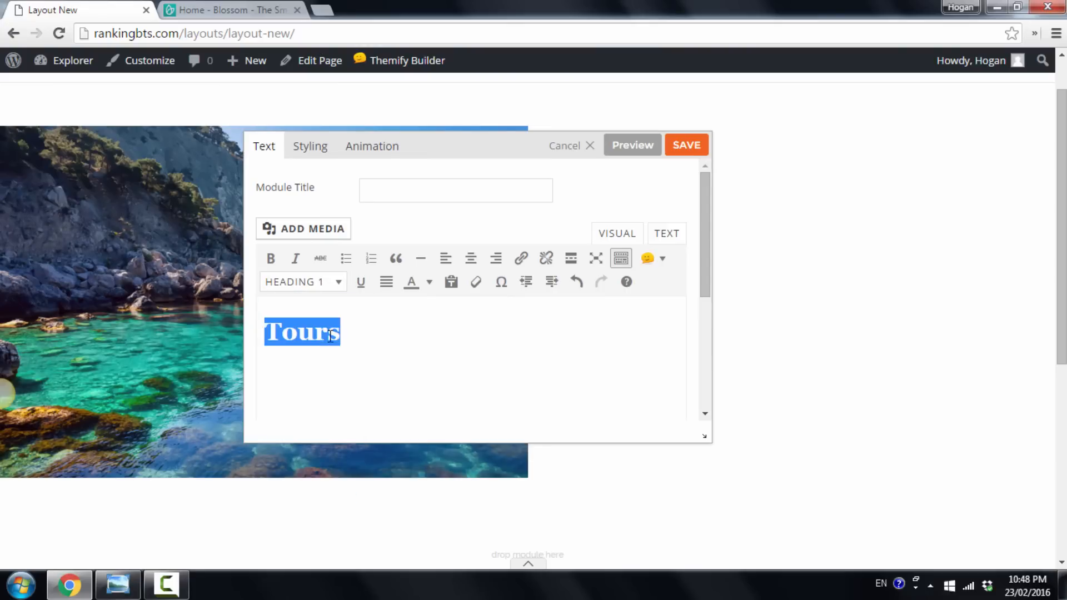
pyautogui.click(360, 334)
pyautogui.press('Return')
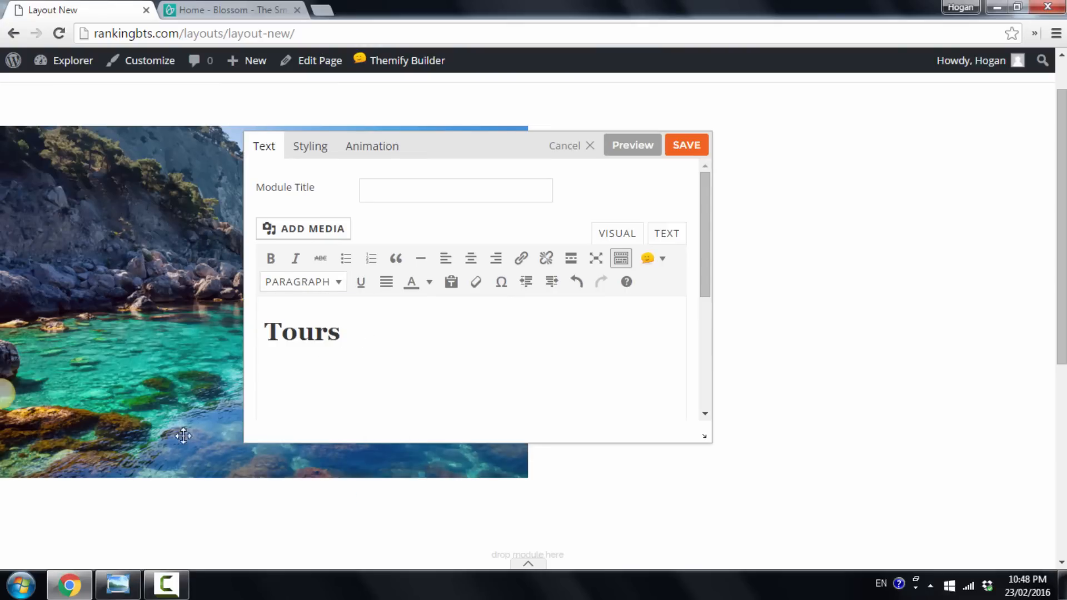
pyautogui.click(118, 584)
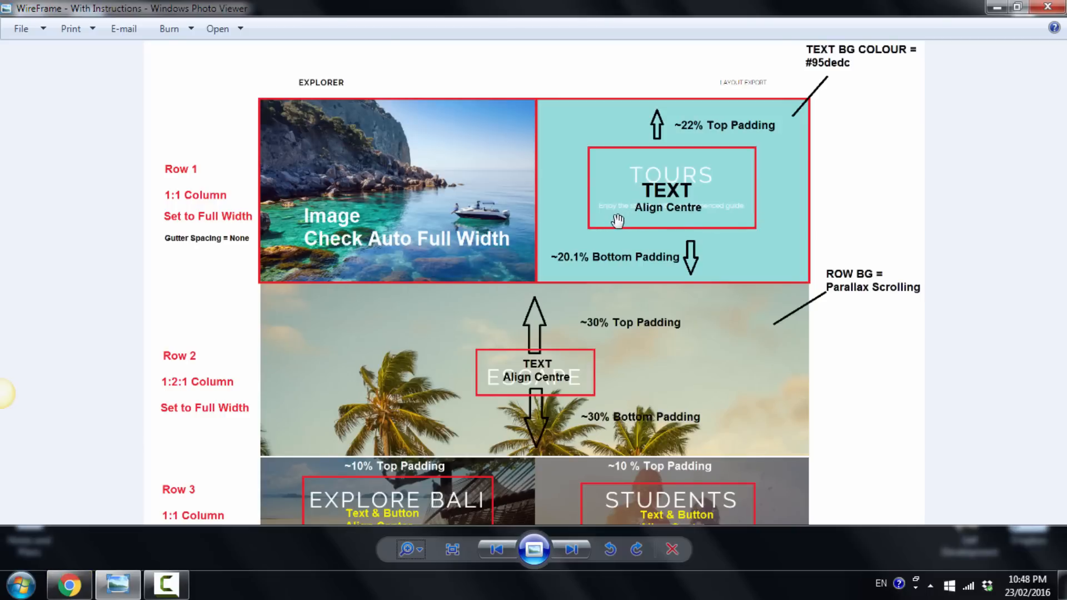
pyautogui.click(80, 594)
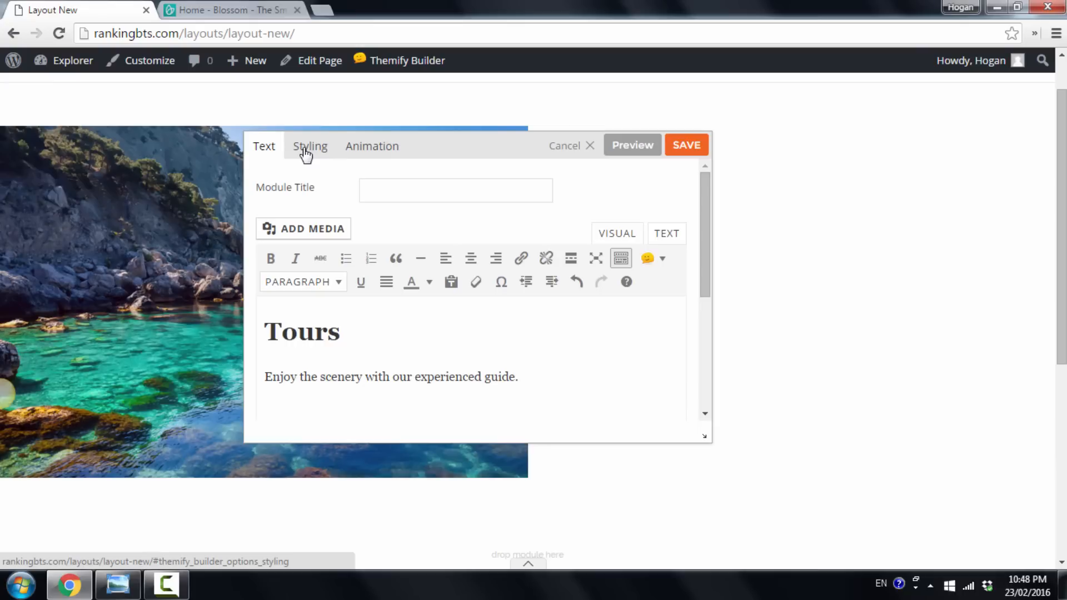
# Set the Text module's font color to white (ffffff) in its styling options.
pyautogui.click(305, 155)
pyautogui.moveTo(705, 194); pyautogui.dragTo(708, 221)
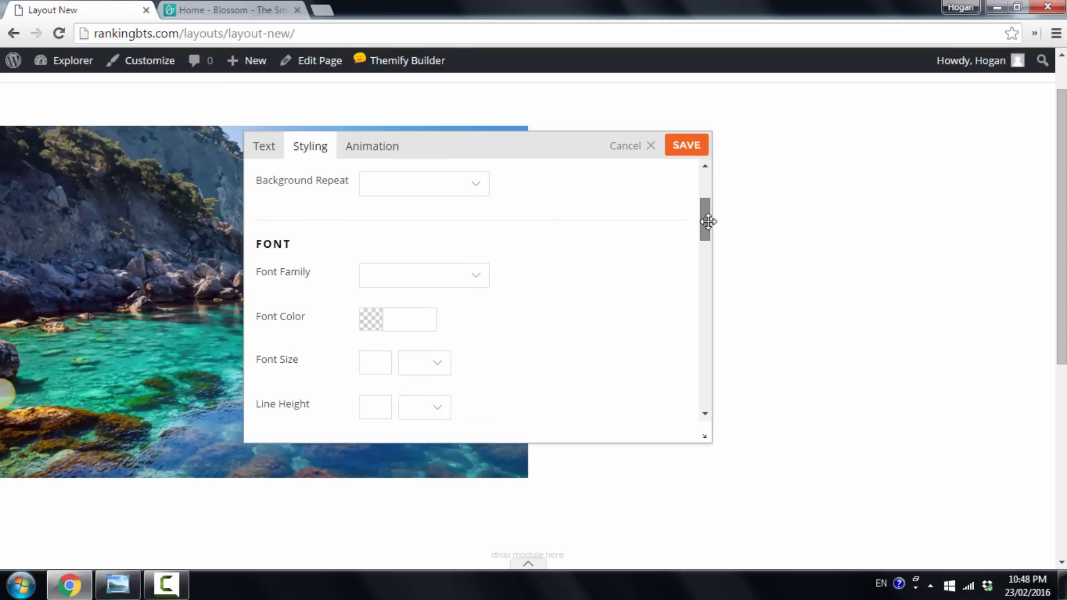
pyautogui.click(371, 323)
pyautogui.moveTo(398, 346); pyautogui.dragTo(299, 316)
pyautogui.click(491, 313)
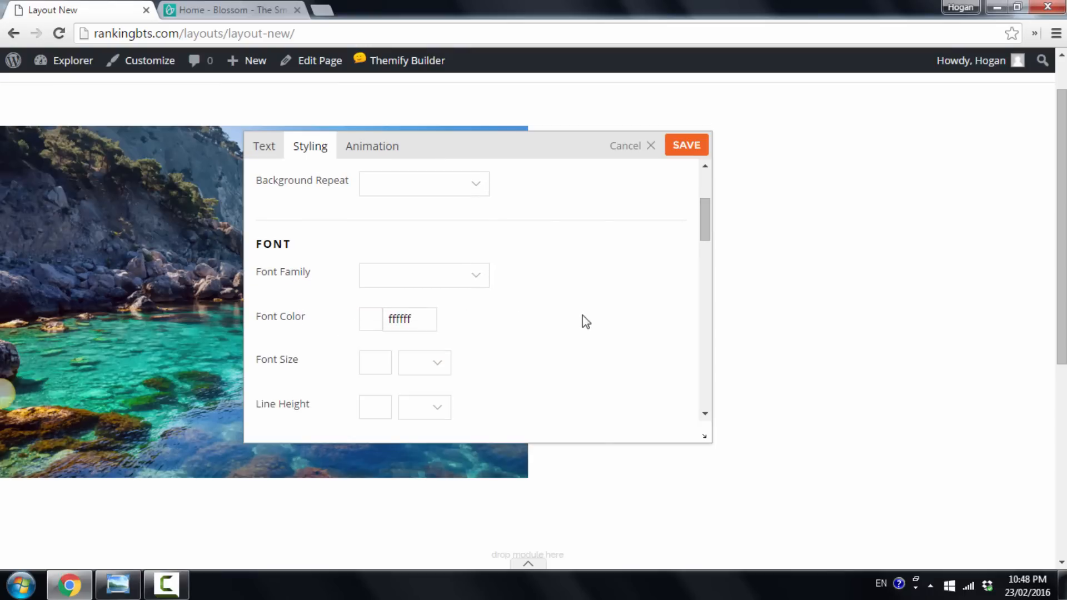
# Look up the text background colour in the wireframe and set the module's Background Color to 95dedc.
pyautogui.moveTo(703, 226); pyautogui.dragTo(710, 204)
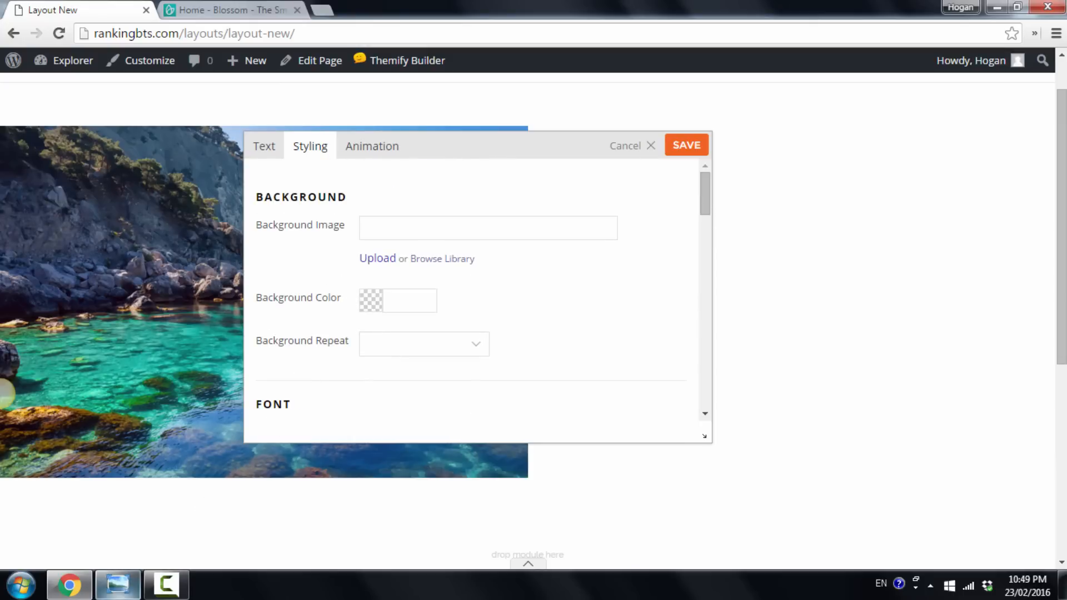
pyautogui.click(117, 584)
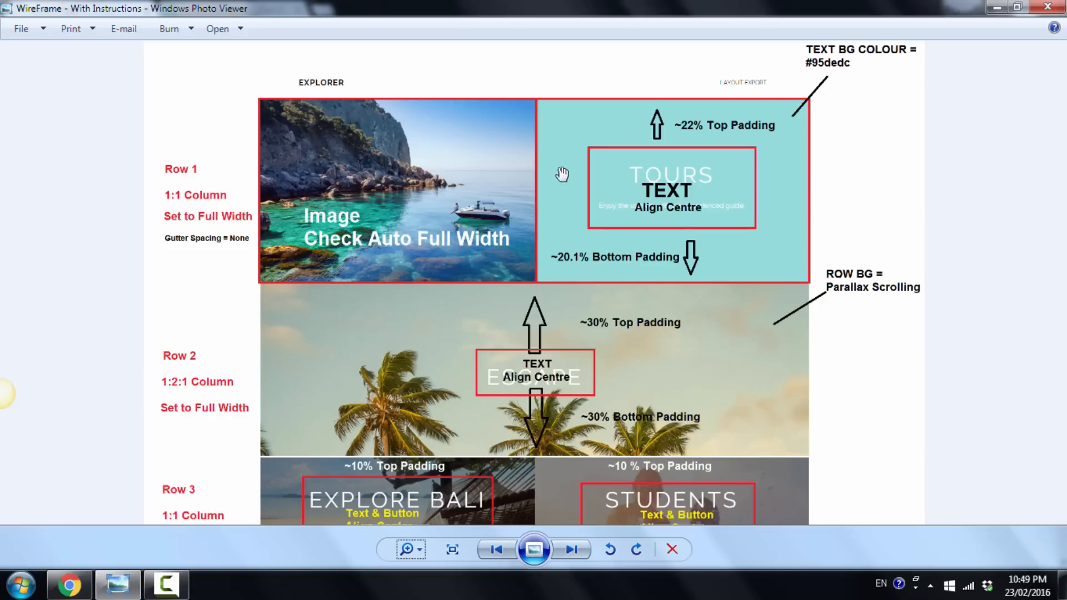
pyautogui.click(84, 593)
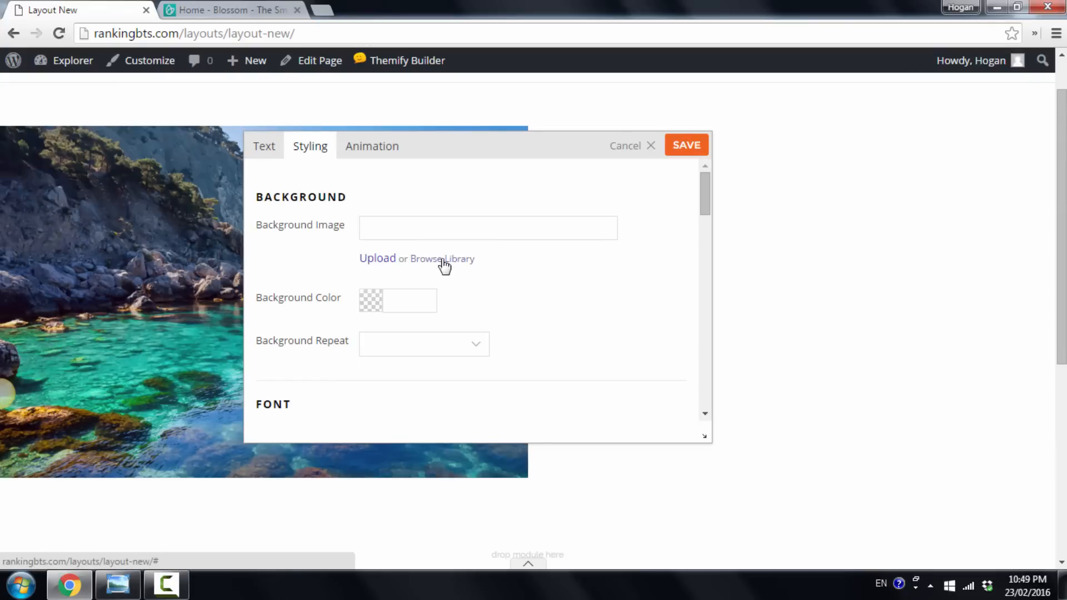
pyautogui.click(397, 297)
pyautogui.write('95dedc')
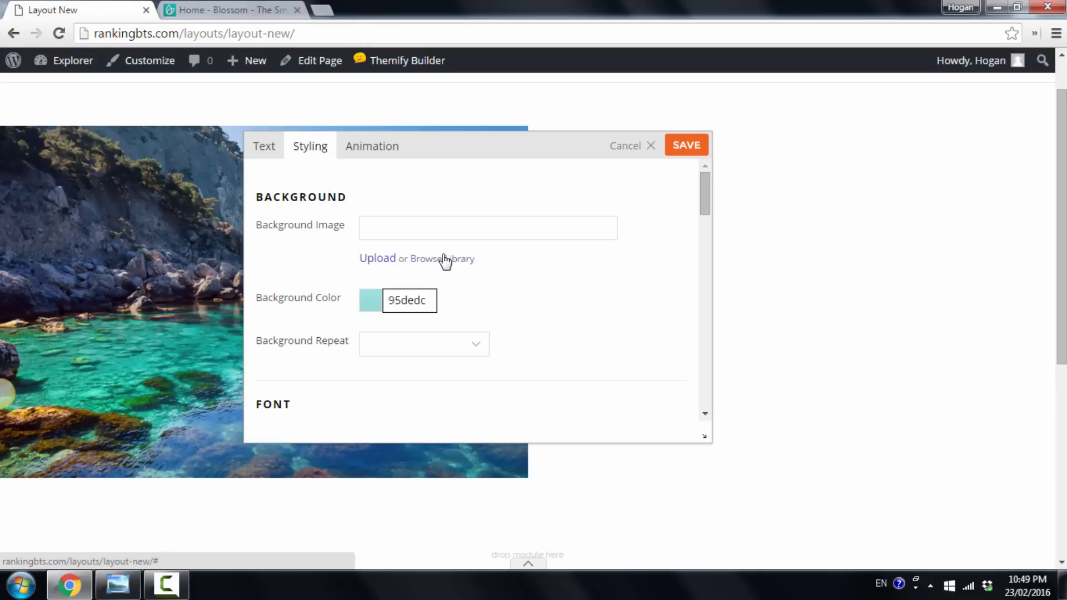
# Set the Text module's Text Align option to Center.
pyautogui.scroll(-2, 505, 277)
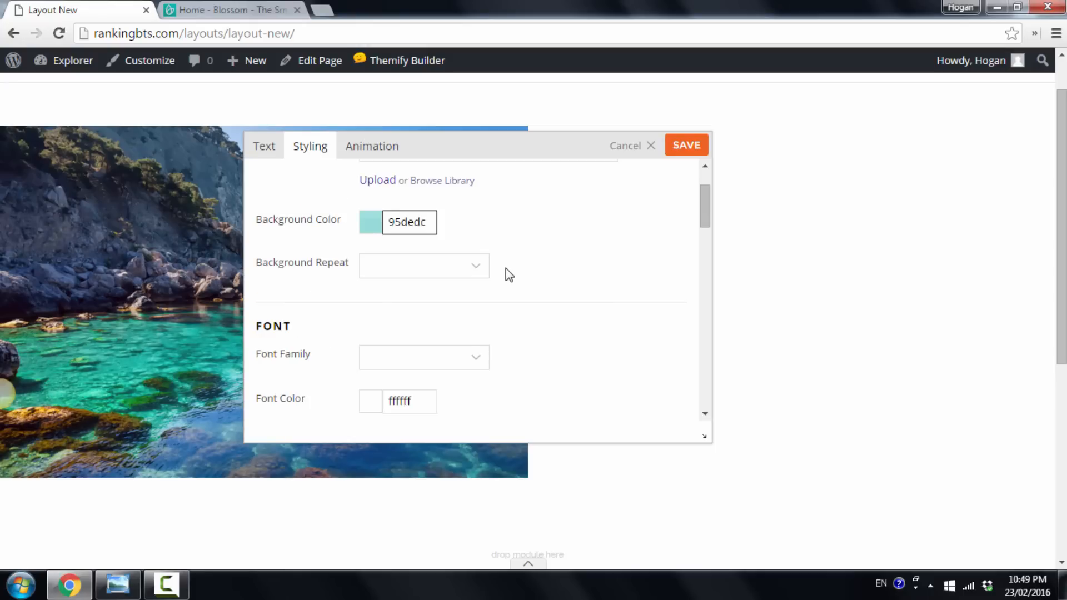
pyautogui.scroll(-6, 507, 277)
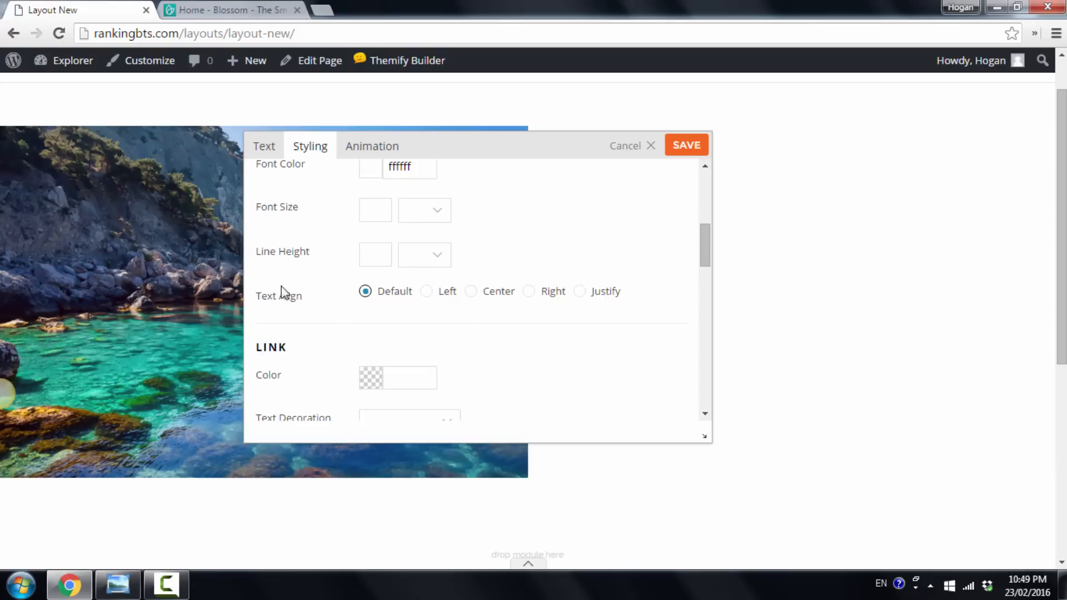
pyautogui.moveTo(307, 300); pyautogui.dragTo(257, 298)
pyautogui.scroll(-2, 491, 289)
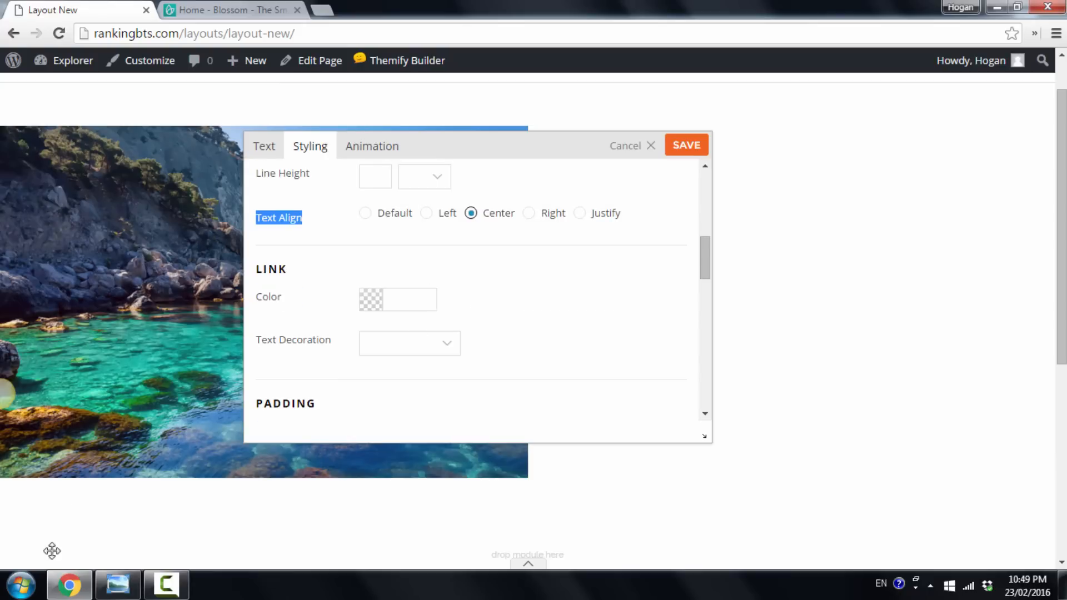
# Consult the wireframe's padding notes and set the Text module's top padding to 22 %.
pyautogui.click(118, 584)
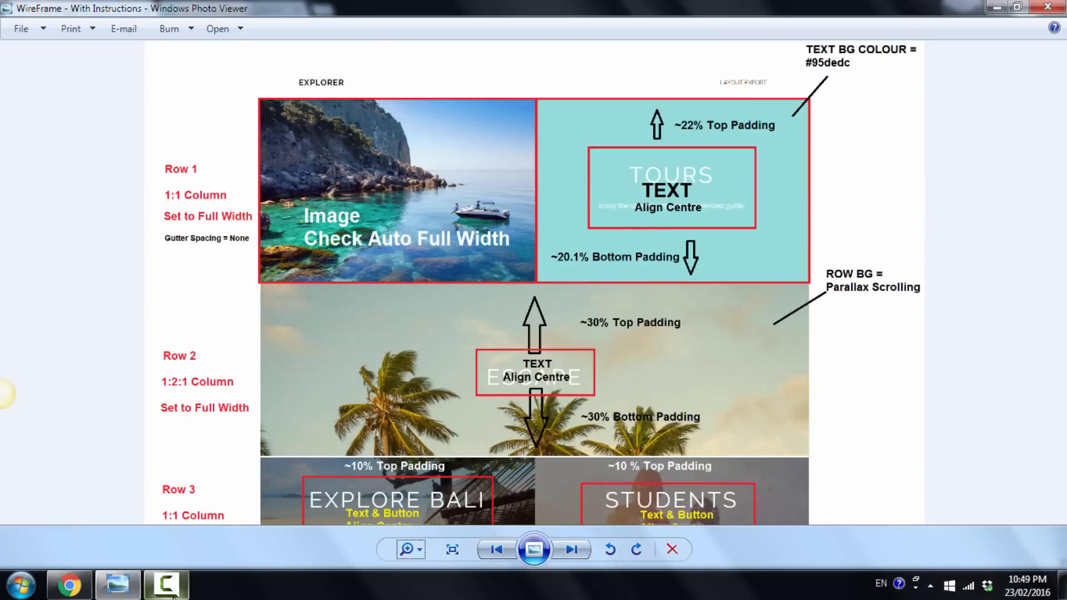
pyautogui.click(135, 590)
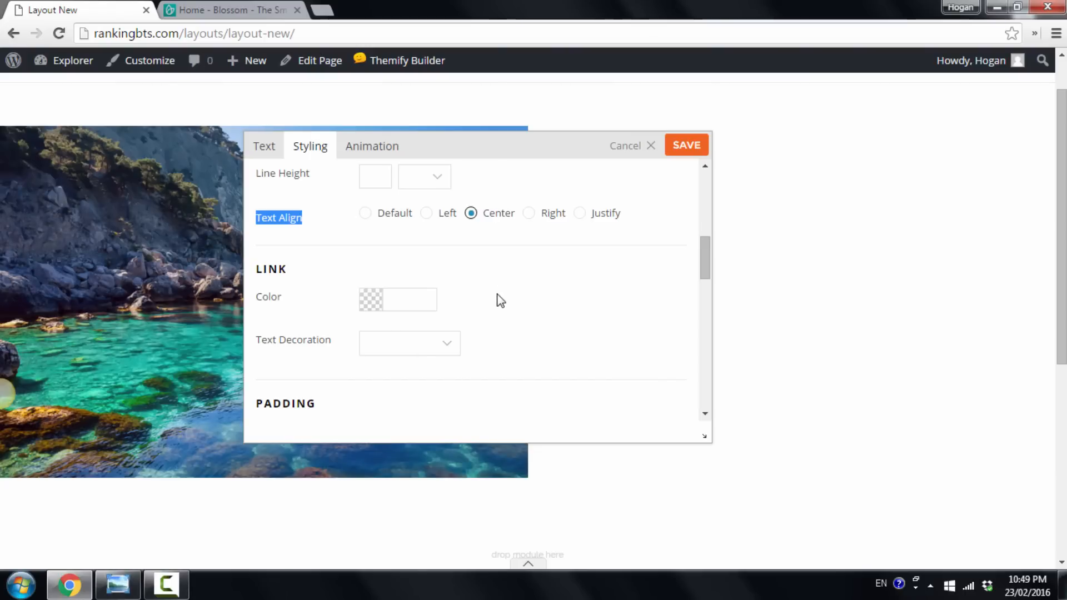
pyautogui.scroll(-3, 496, 295)
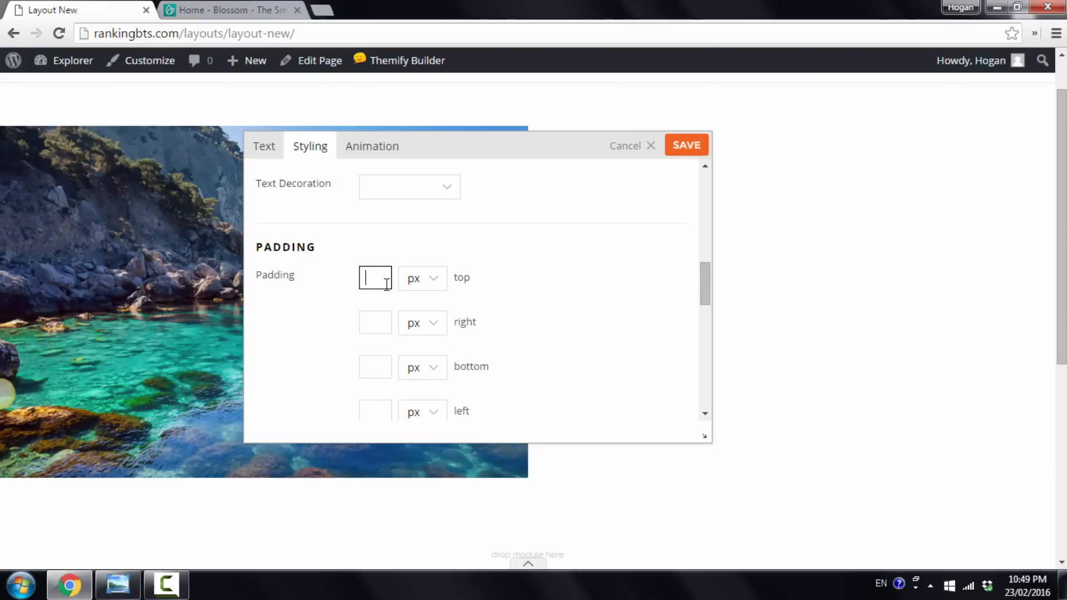
pyautogui.click(118, 585)
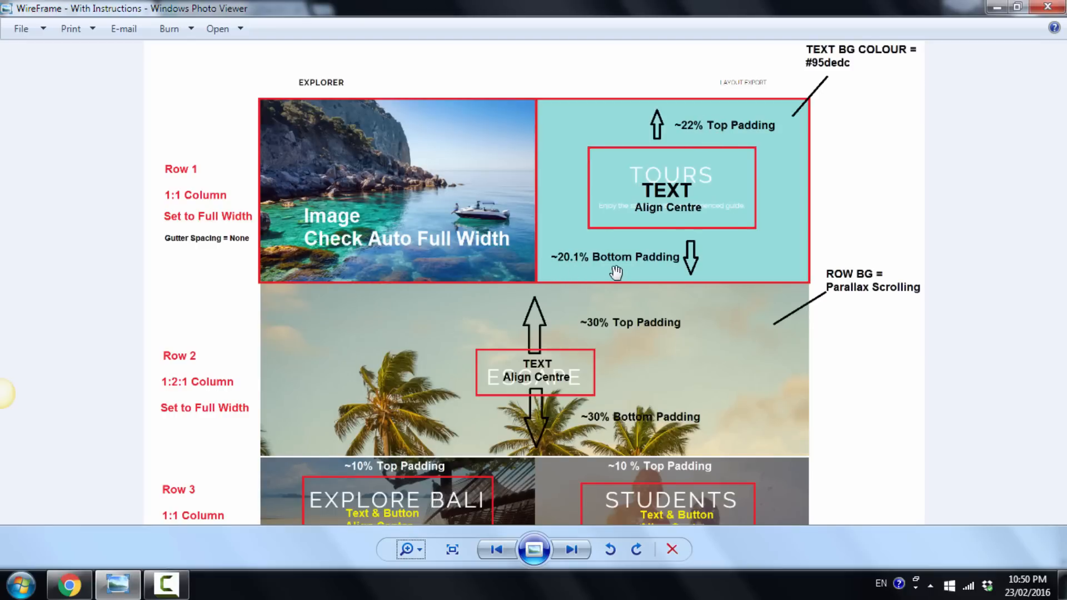
pyautogui.click(78, 587)
pyautogui.write('22')
pyautogui.click(432, 284)
pyautogui.click(431, 316)
# Set the Text module's bottom padding to 20.1 % and save the module.
pyautogui.scroll(-2, 494, 292)
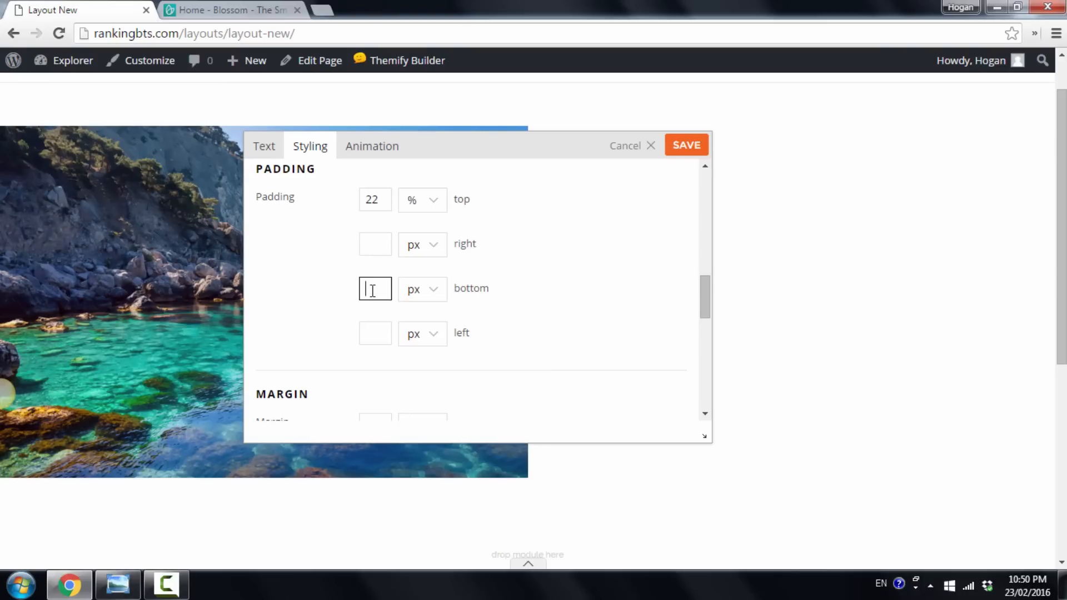
pyautogui.write('1')
pyautogui.click(437, 294)
pyautogui.click(440, 326)
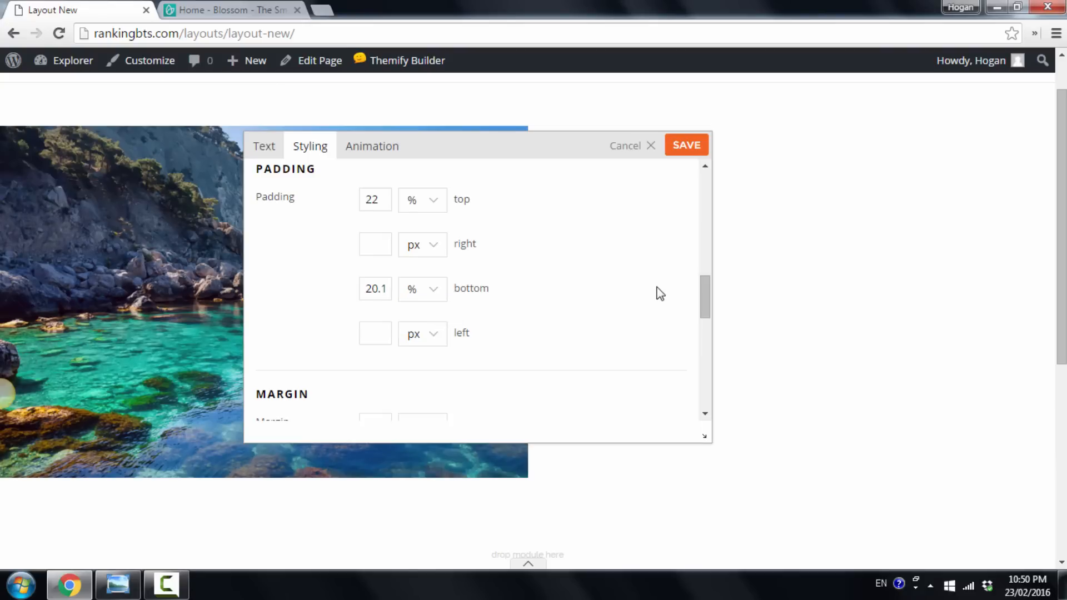
pyautogui.scroll(-3, 658, 289)
pyautogui.click(701, 154)
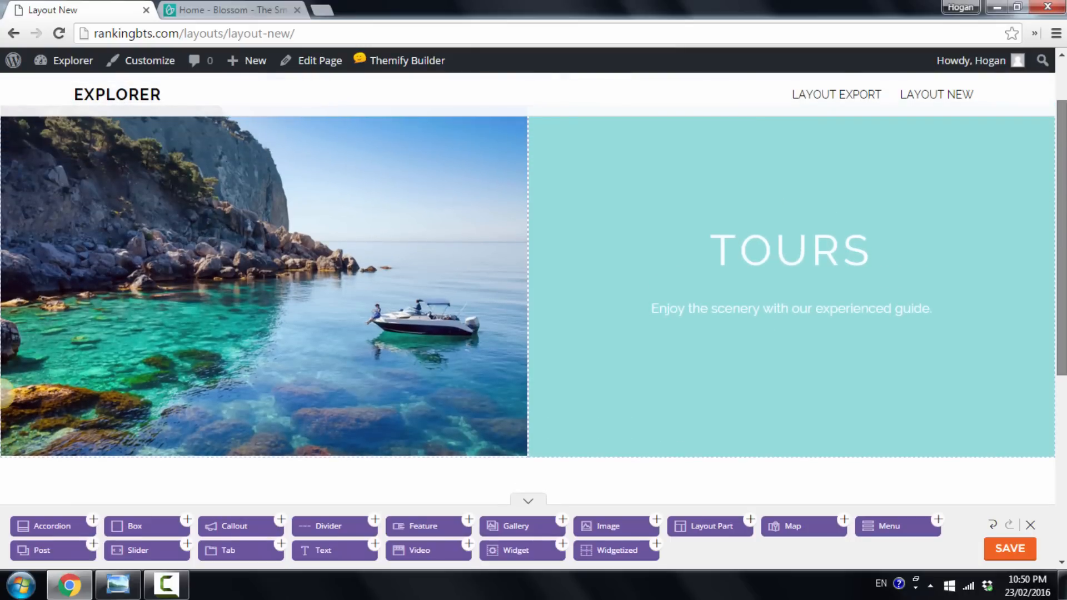
# Consult the wireframe's Row 2 notes and give the empty row below the Tours row a 1:2:1 column layout.
pyautogui.scroll(1, 2, 394)
pyautogui.scroll(-1, 3, 393)
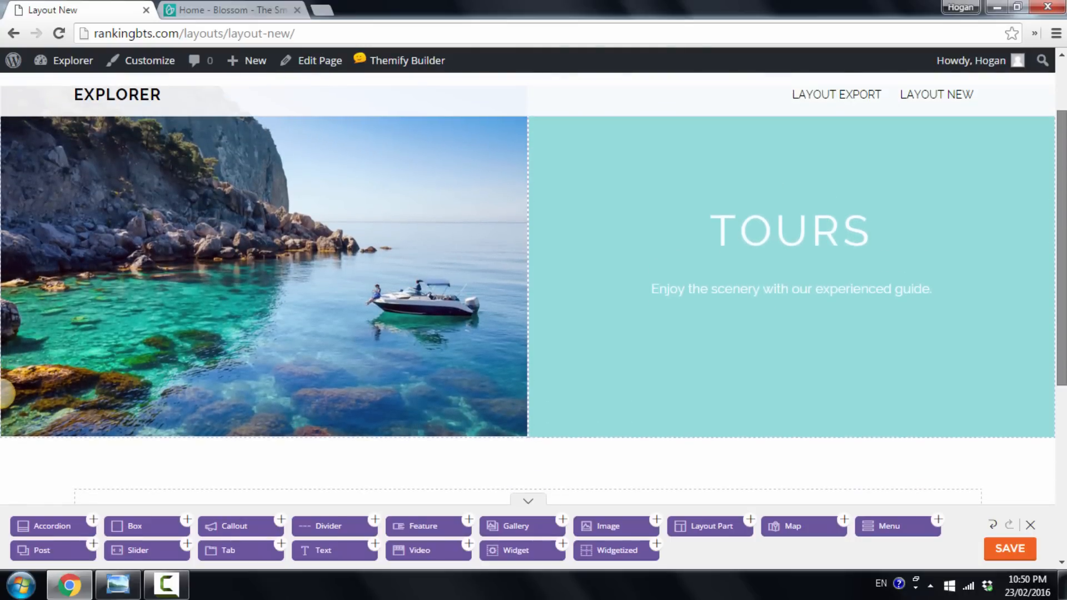
pyautogui.scroll(-5, 4, 394)
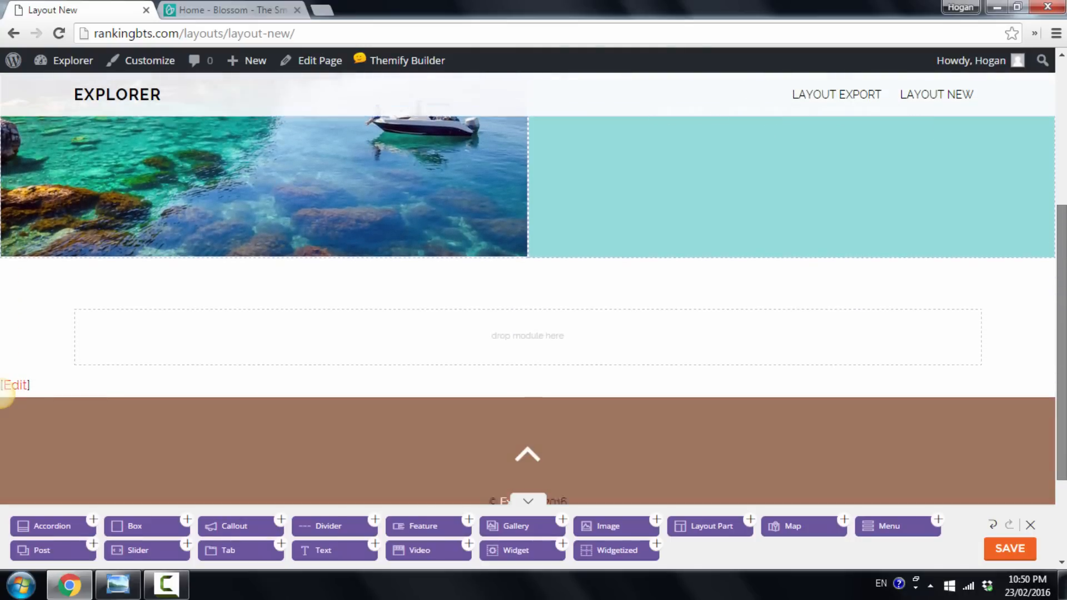
pyautogui.click(128, 594)
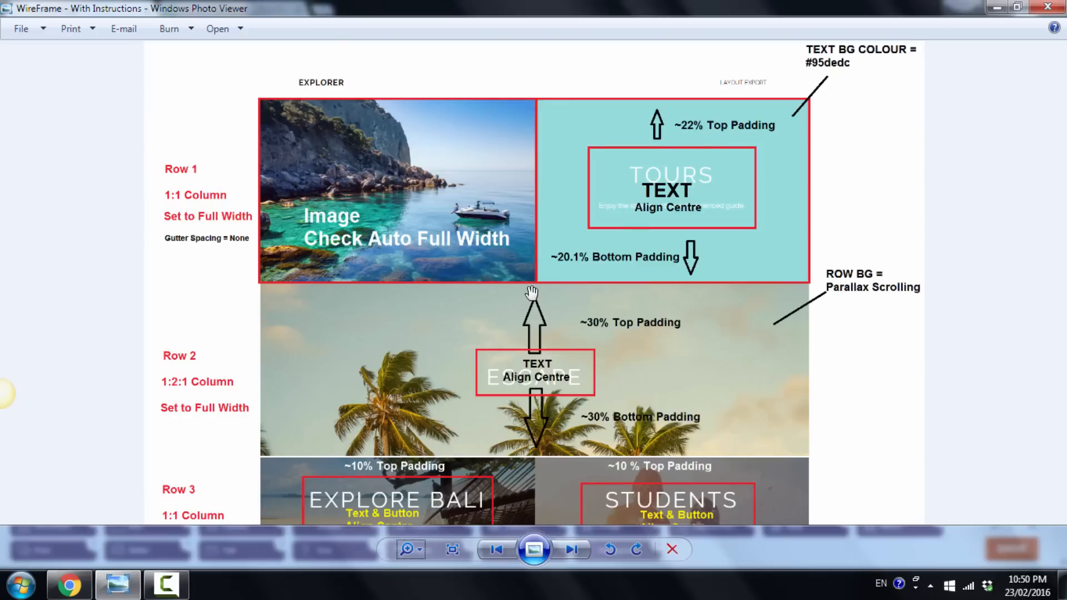
pyautogui.scroll(2, 517, 305)
pyautogui.moveTo(128, 391); pyautogui.dragTo(132, 270)
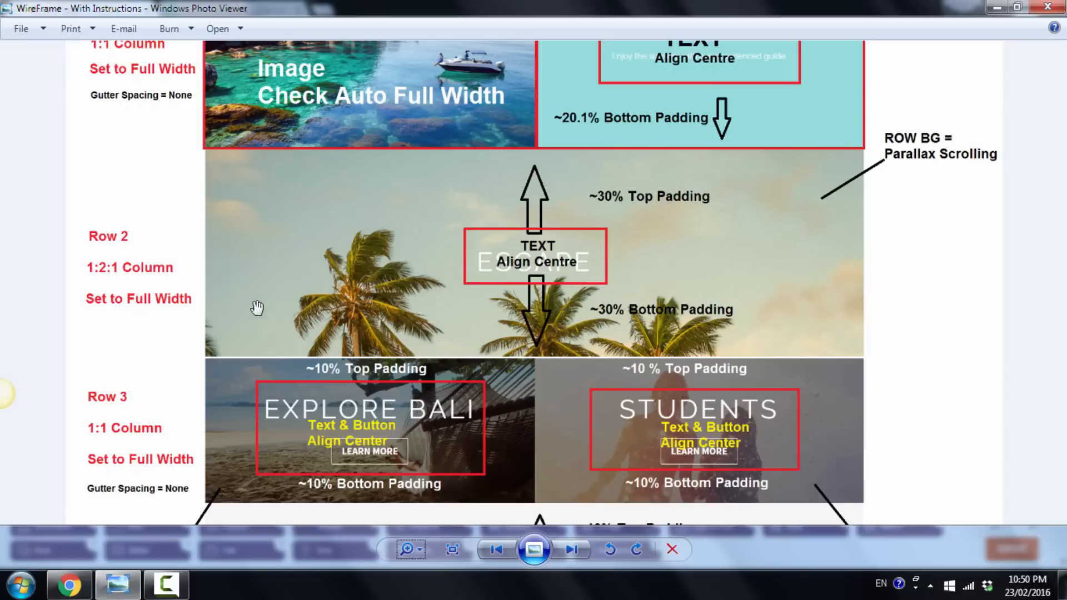
pyautogui.click(70, 583)
pyautogui.moveTo(5, 289)
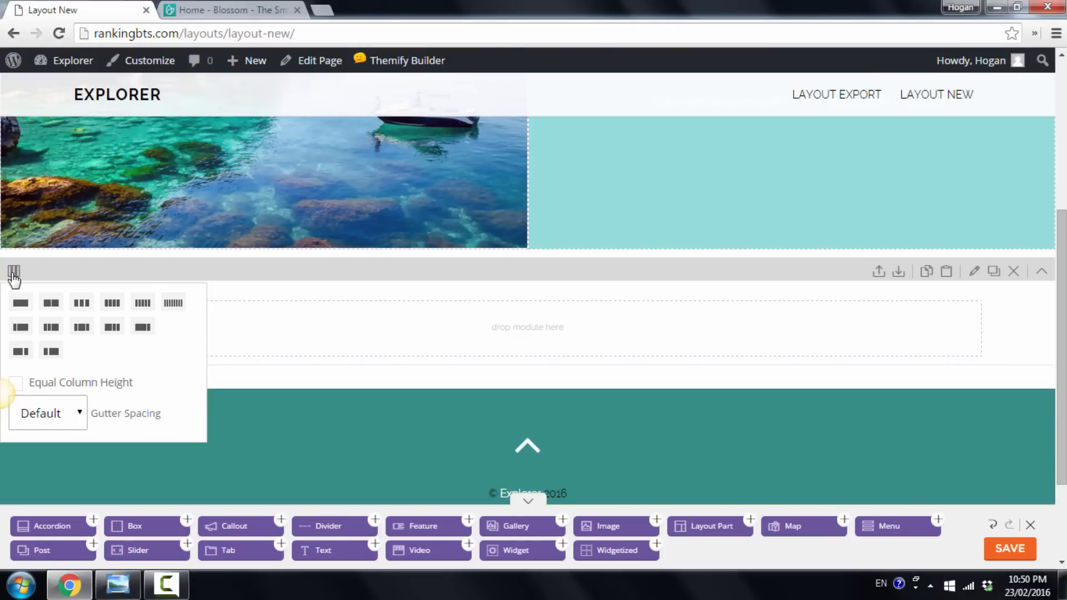
pyautogui.click(81, 327)
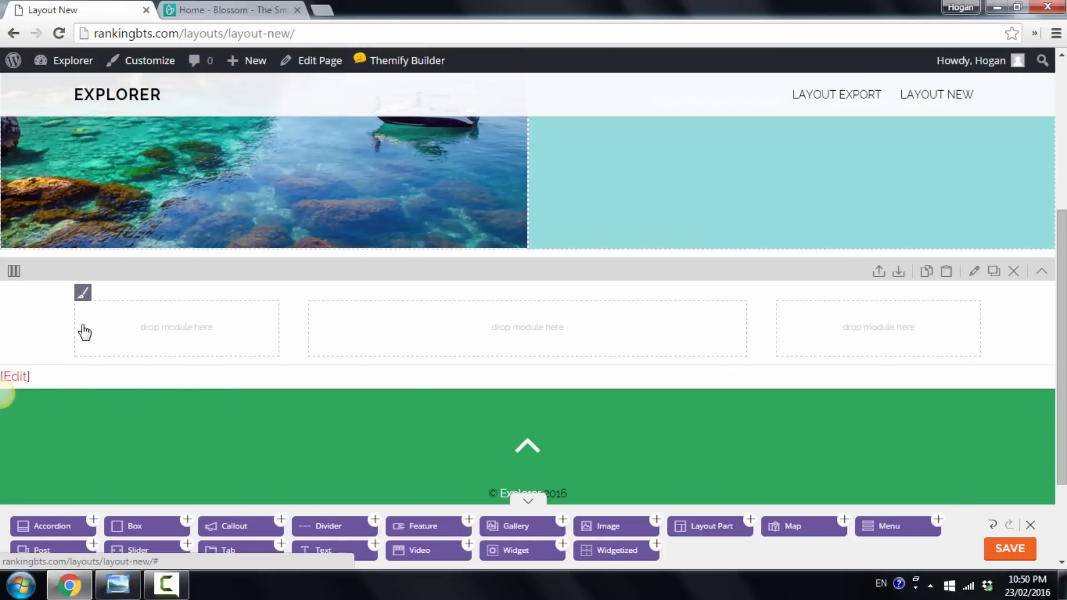
# Set the three-column row's Gutter Spacing to None.
pyautogui.moveTo(16, 278)
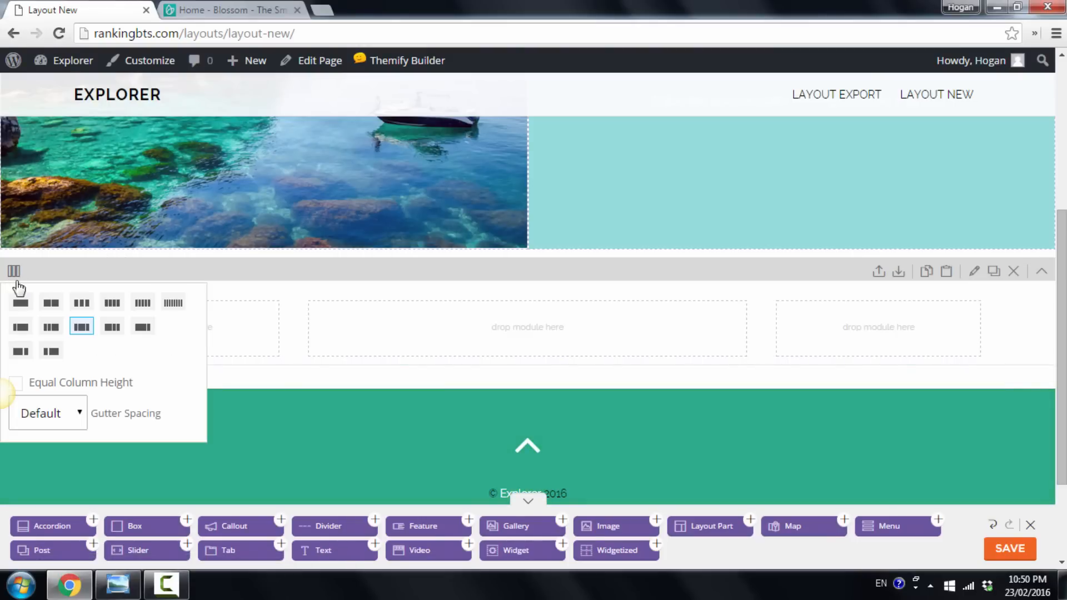
pyautogui.click(68, 412)
pyautogui.click(35, 471)
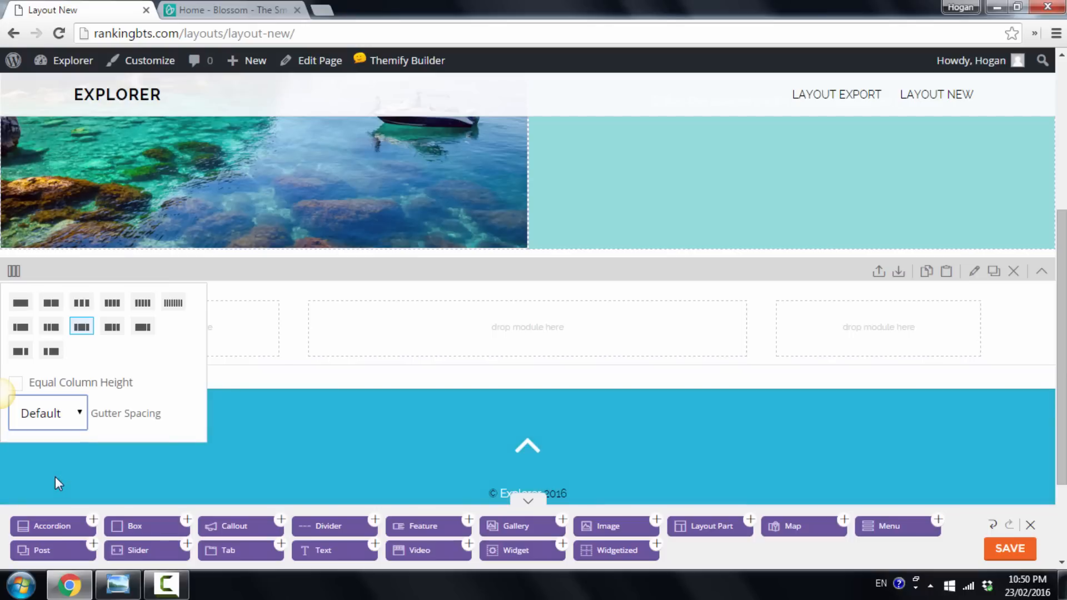
# Set the three-column row's Row Width to Fullwidth and save the row options.
pyautogui.moveTo(322, 341)
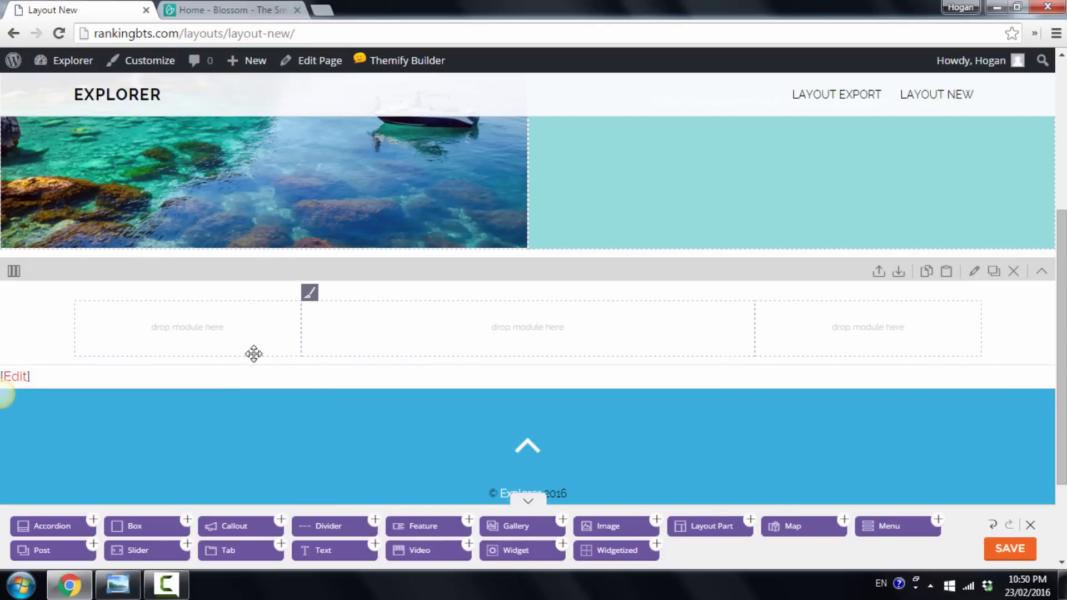
pyautogui.click(974, 272)
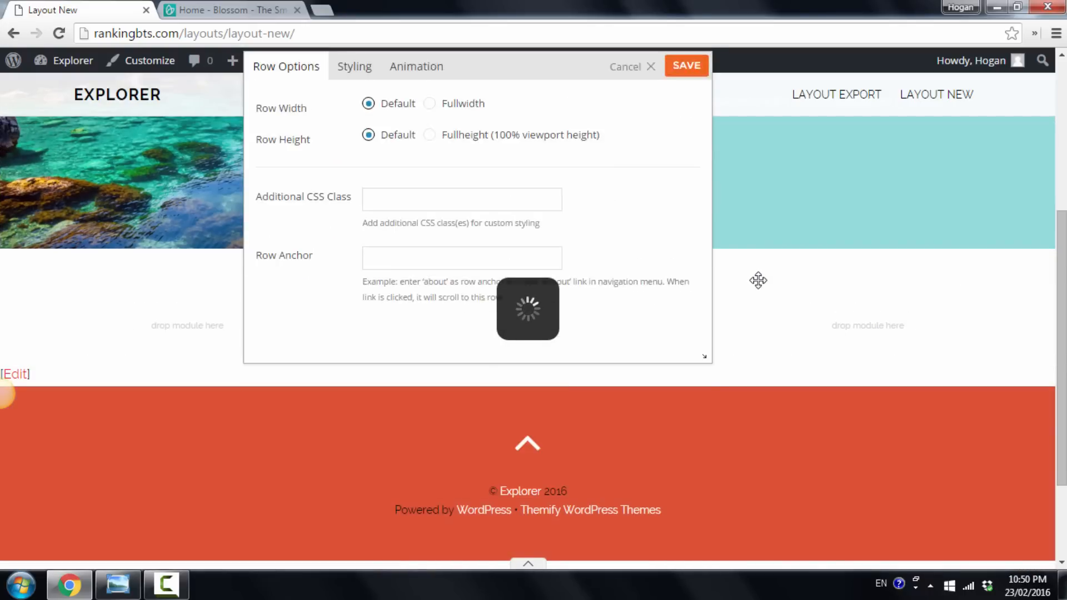
pyautogui.click(429, 183)
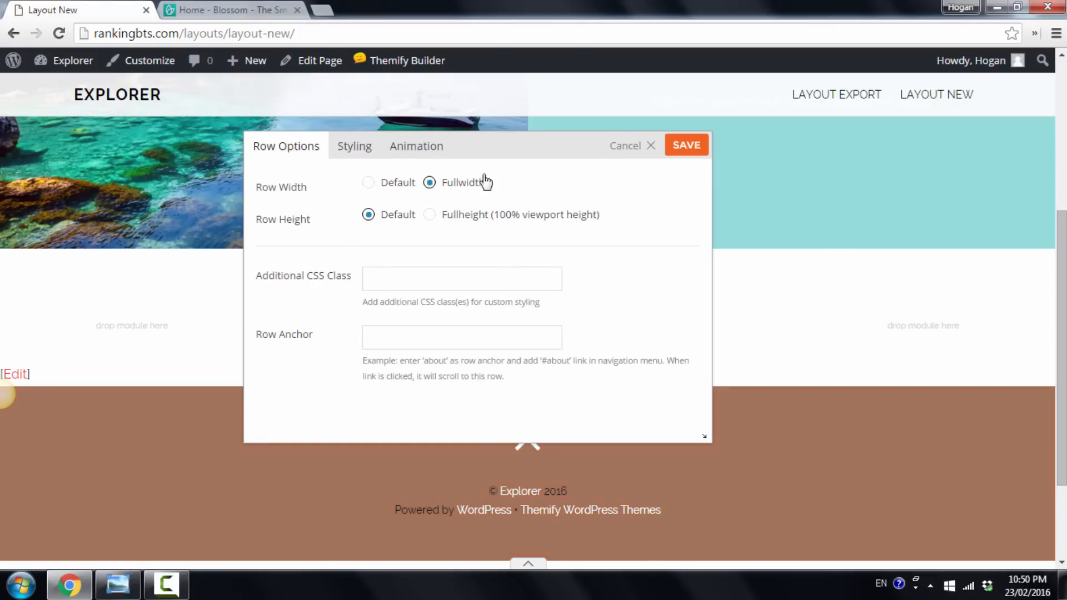
pyautogui.click(687, 146)
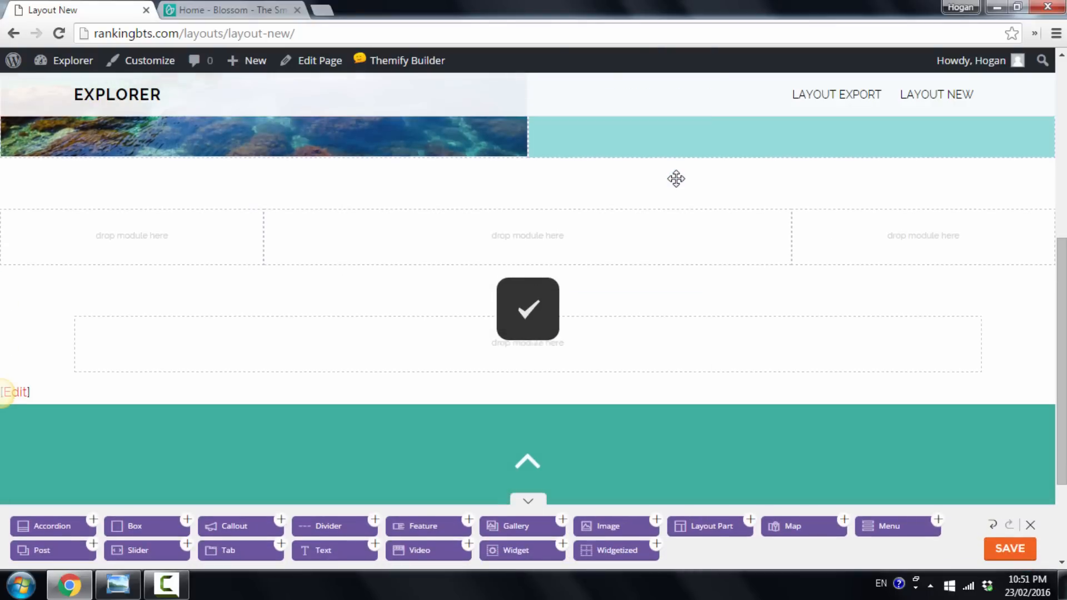
# Check the wireframe's row background note, set the palm-tree photo from the media library as the second row's Background Image, and save.
pyautogui.hotkey('alt', 'Tab')
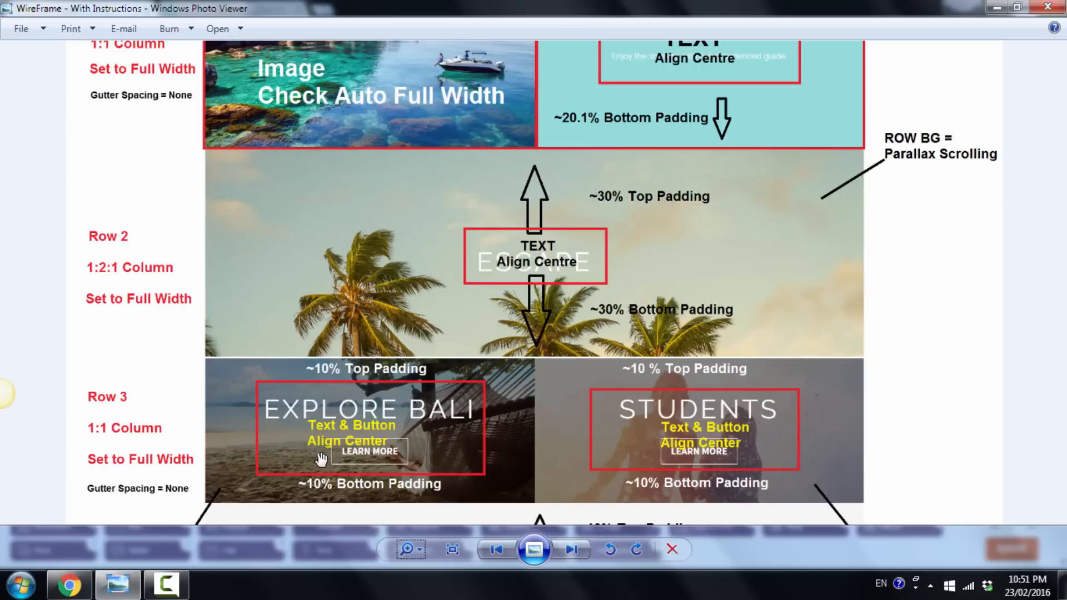
pyautogui.click(69, 585)
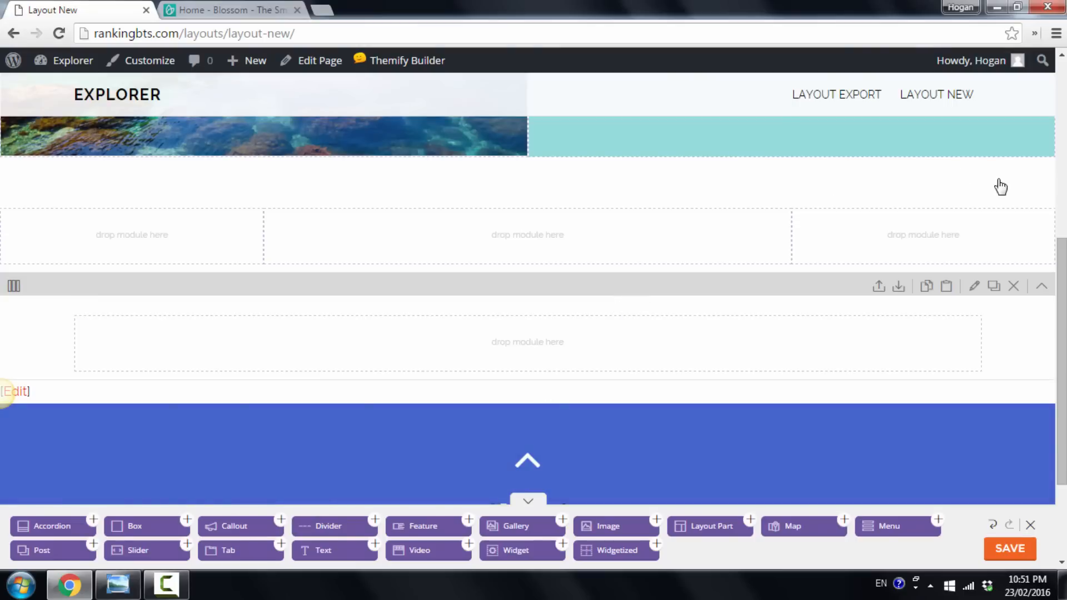
pyautogui.click(973, 178)
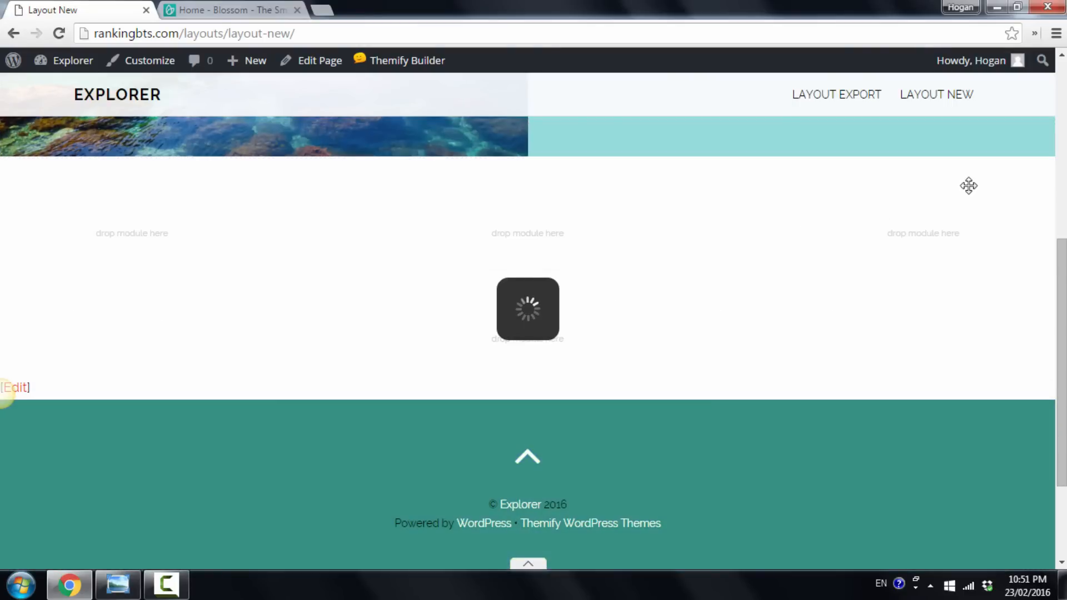
pyautogui.click(353, 148)
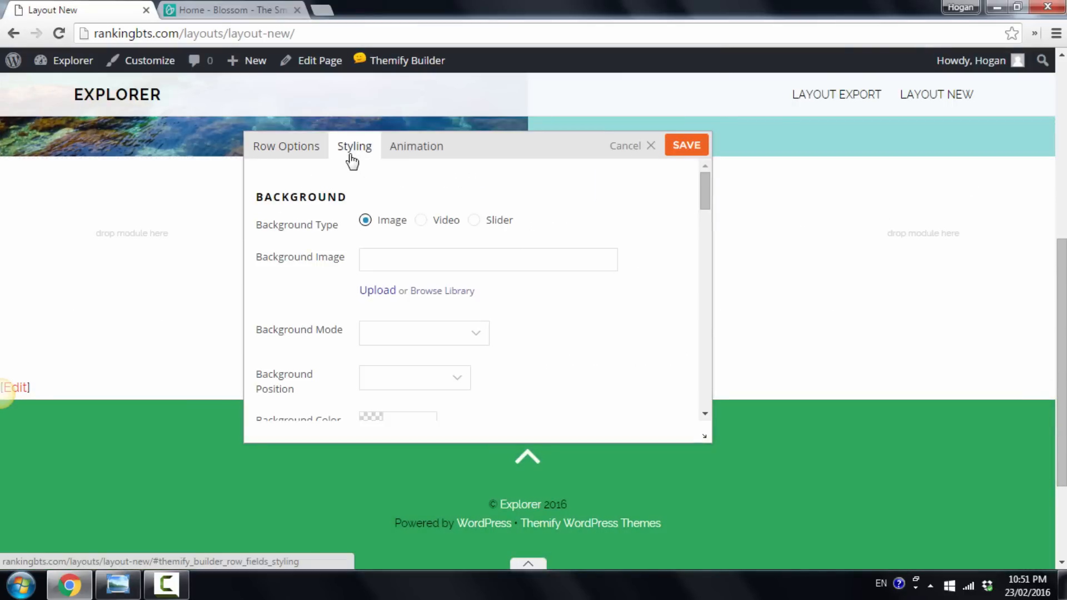
pyautogui.click(433, 291)
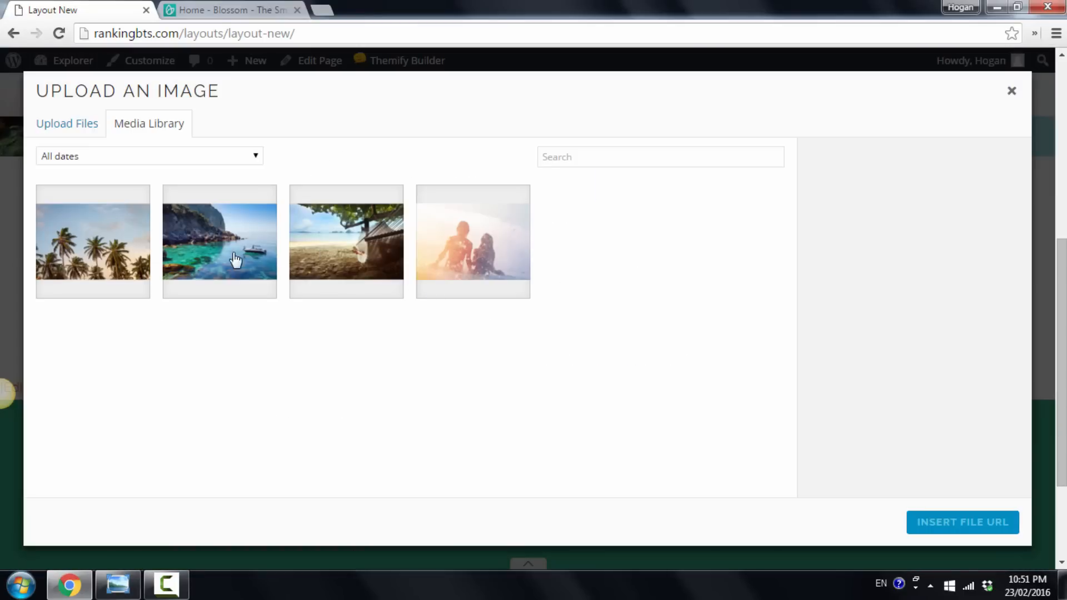
pyautogui.click(100, 252)
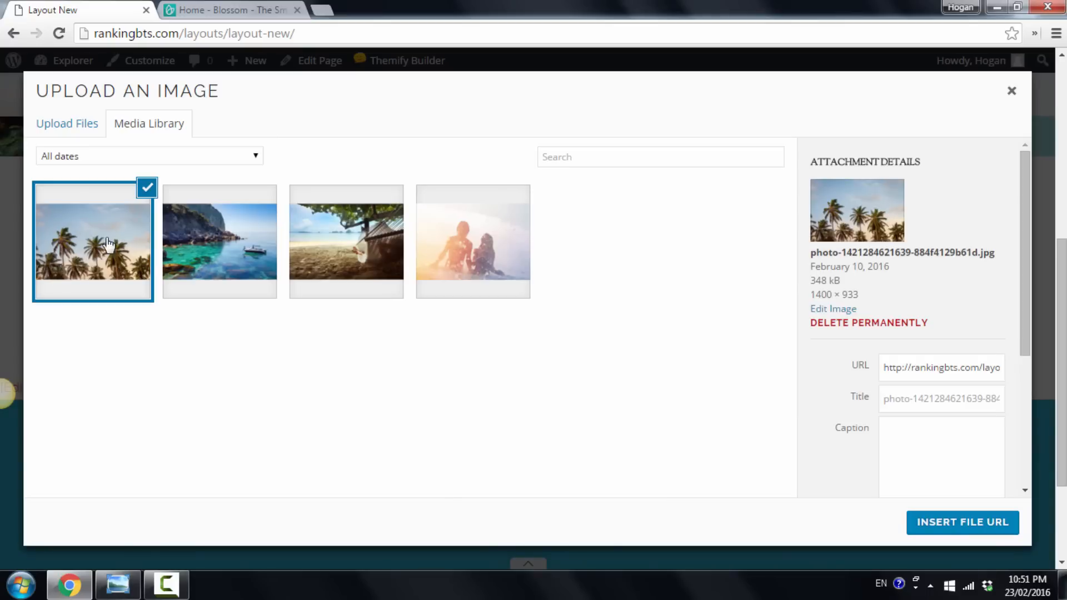
pyautogui.click(983, 529)
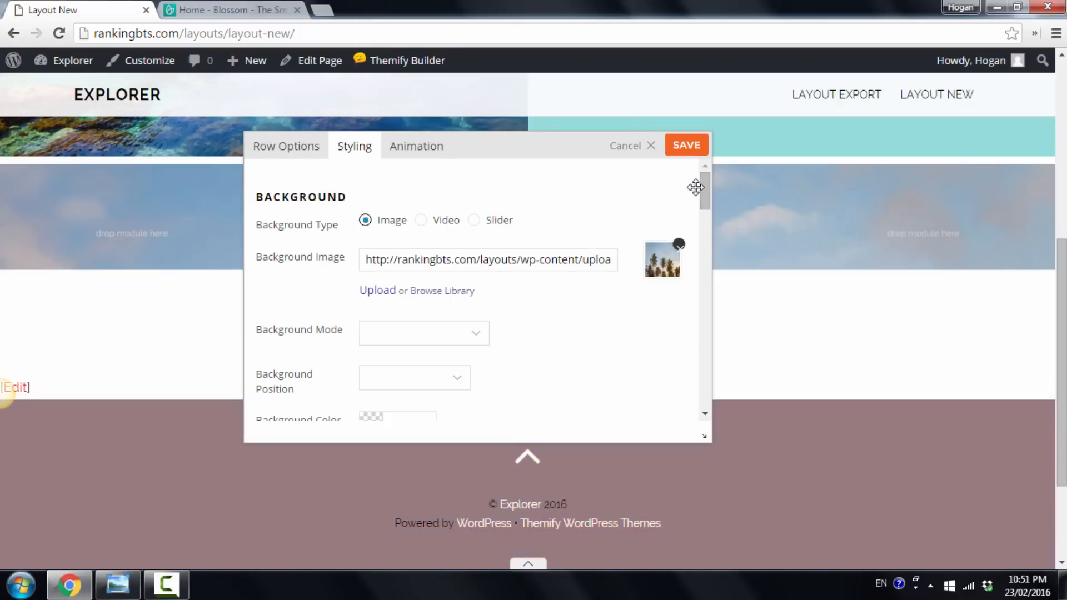
pyautogui.moveTo(705, 185); pyautogui.dragTo(704, 212)
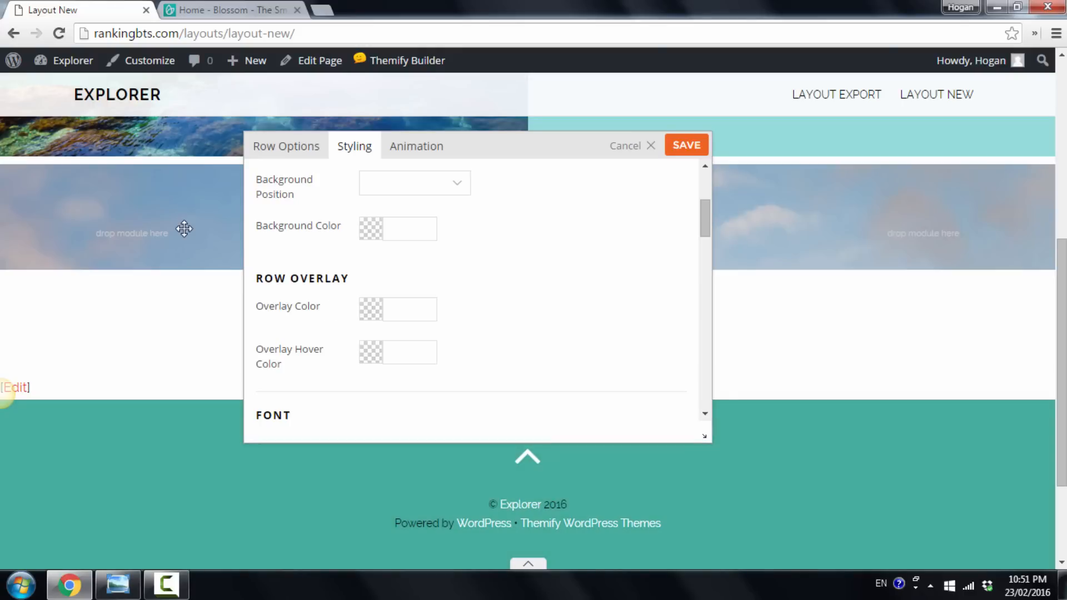
pyautogui.click(689, 147)
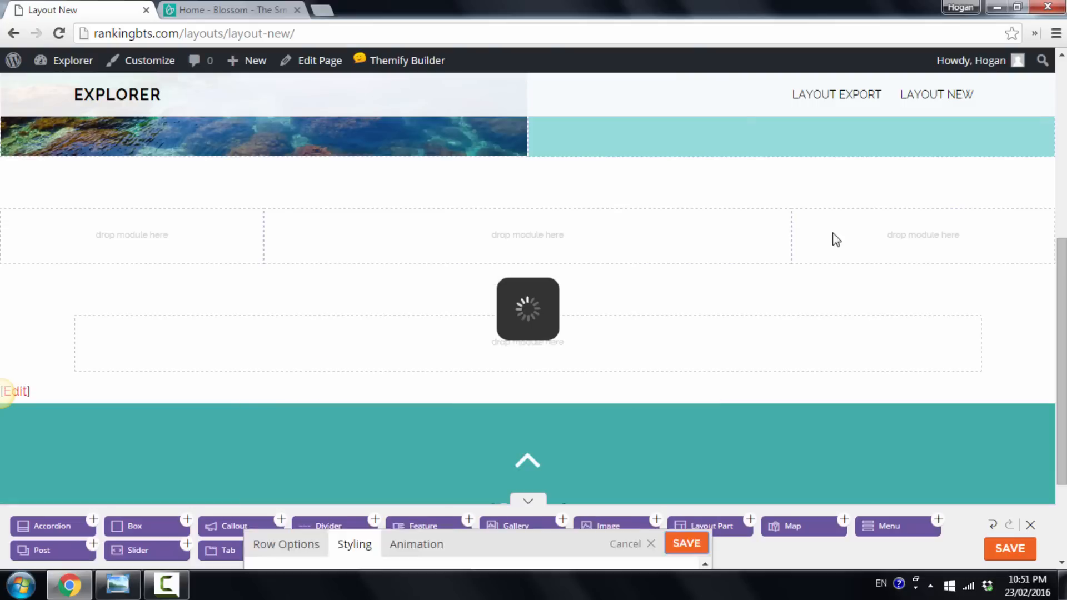
# Give the palm-tree row a mostly transparent yellow Overlay Color of f2ff00 and save the row styling.
pyautogui.scroll(4, 666, 226)
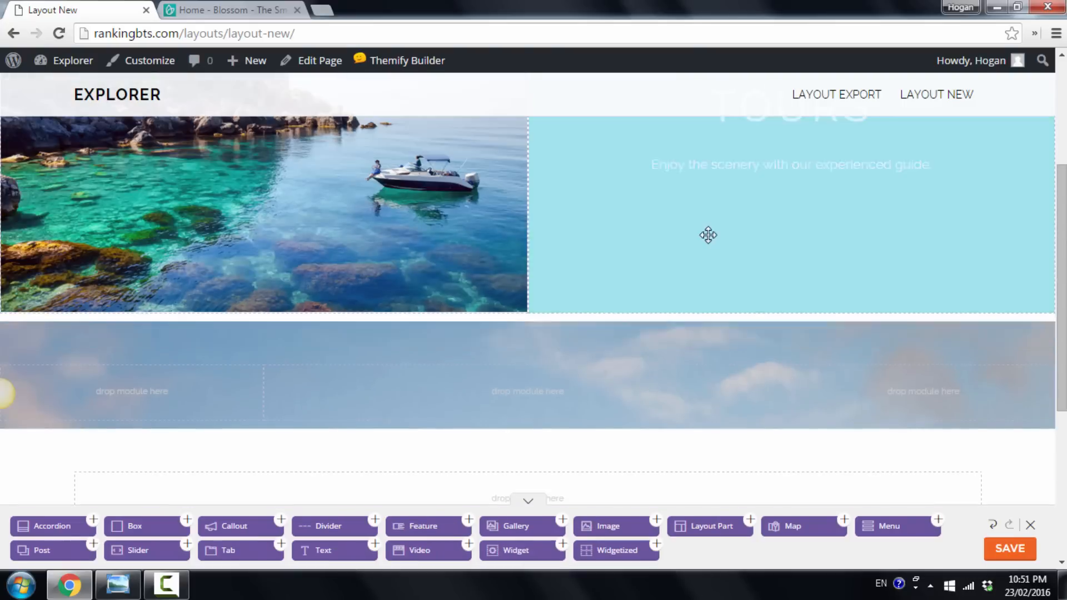
pyautogui.scroll(-1, 530, 275)
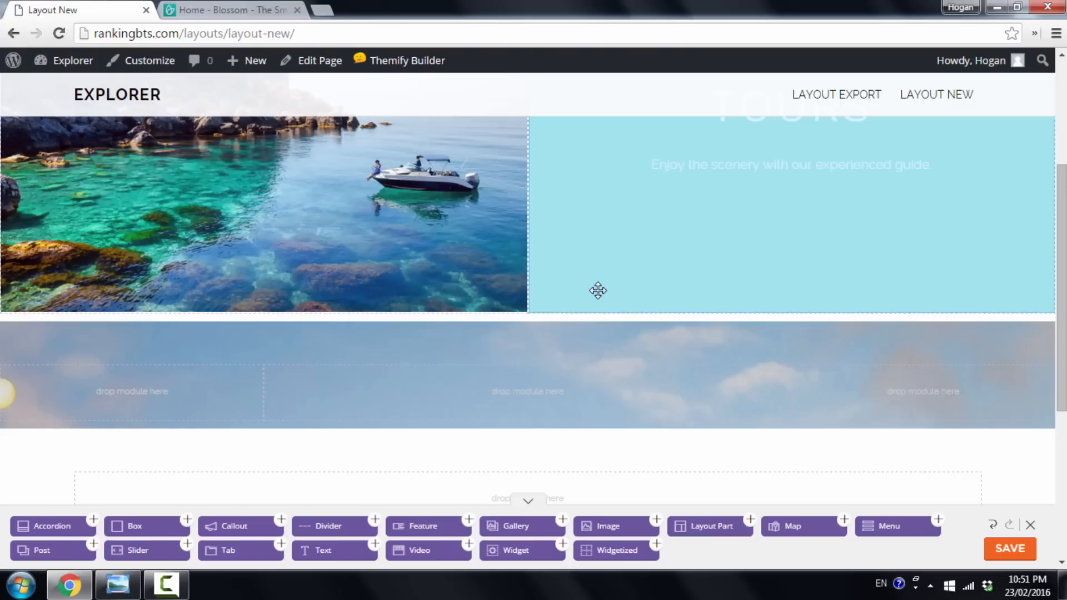
pyautogui.moveTo(685, 355)
pyautogui.click(975, 337)
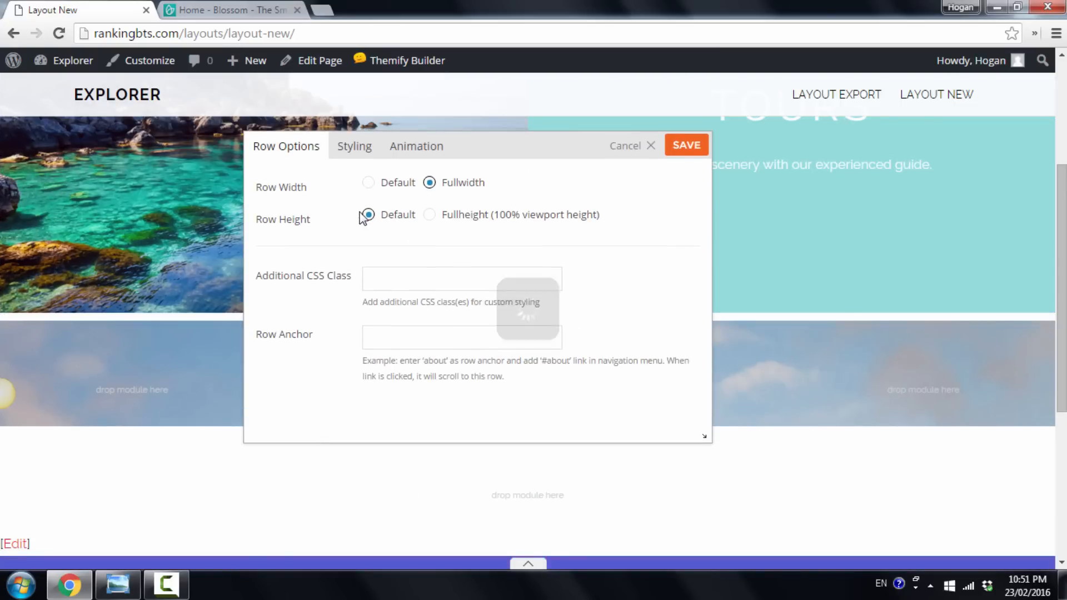
pyautogui.click(355, 154)
pyautogui.scroll(-4, 471, 227)
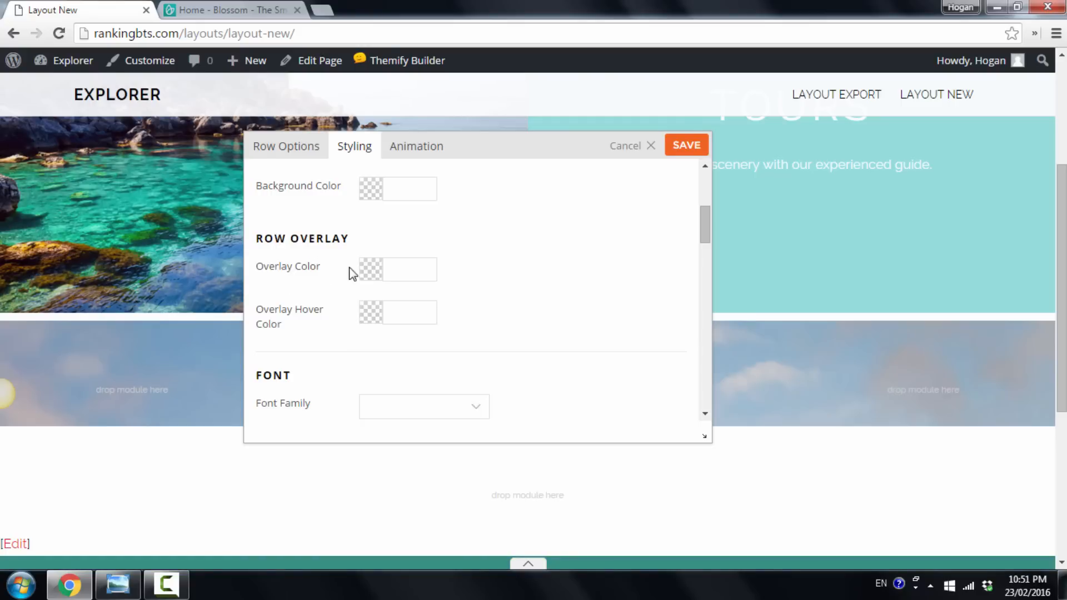
pyautogui.click(378, 275)
pyautogui.click(489, 374)
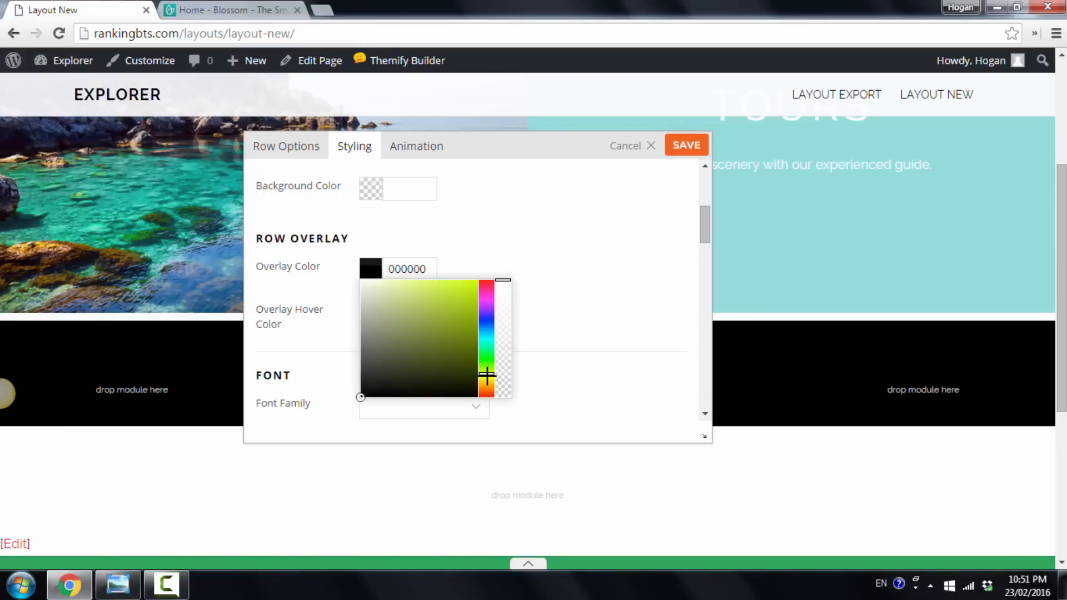
pyautogui.click(449, 284)
pyautogui.moveTo(472, 267); pyautogui.dragTo(489, 257)
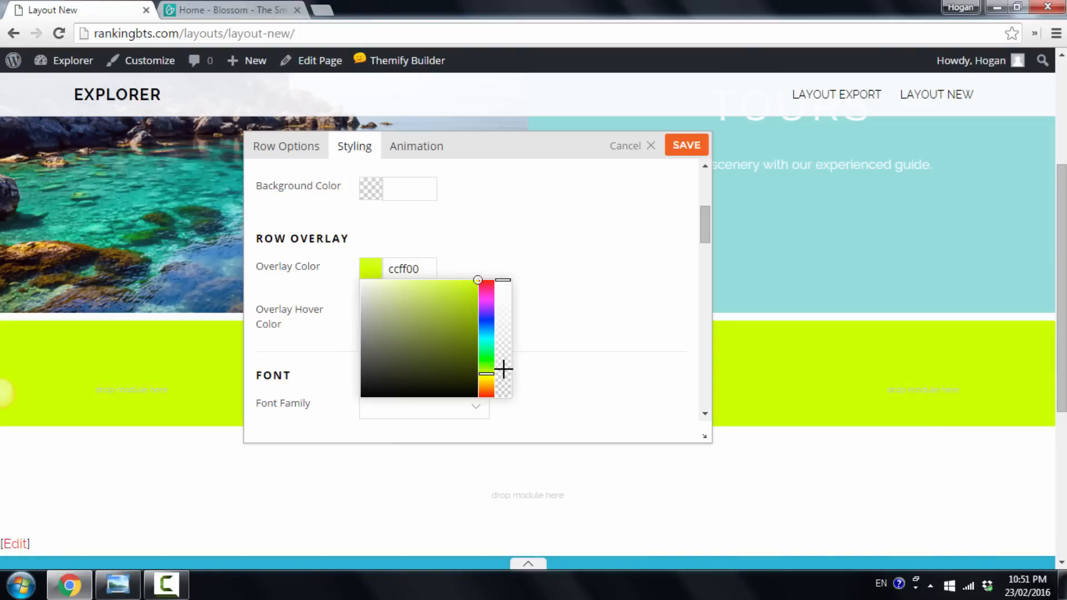
pyautogui.moveTo(504, 374); pyautogui.dragTo(493, 376)
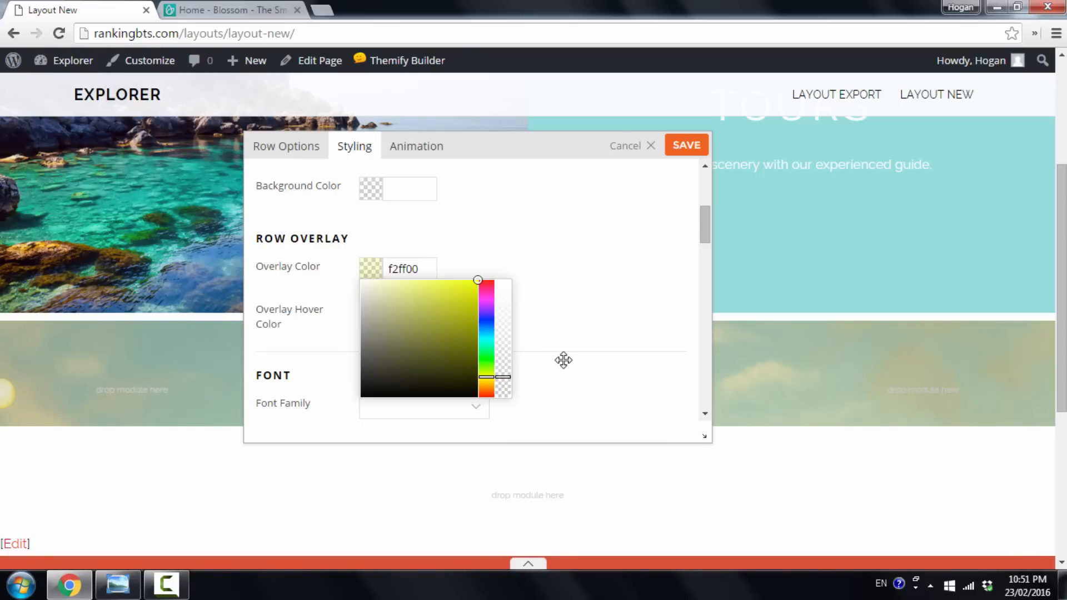
pyautogui.moveTo(706, 223); pyautogui.dragTo(688, 148)
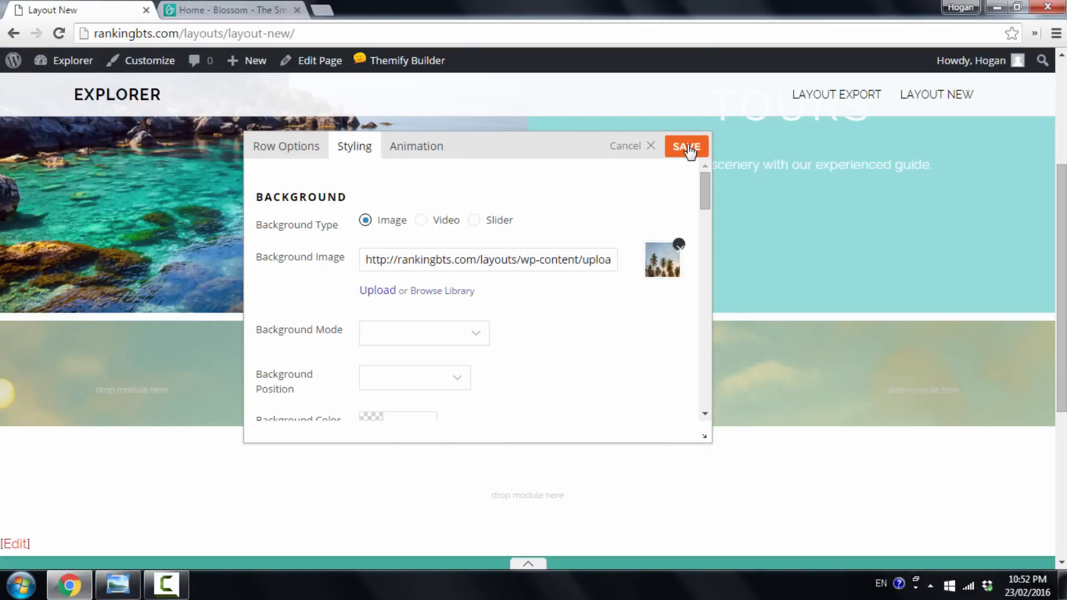
pyautogui.click(687, 148)
# Add a Text module to the middle column of the palm-tree row and enter "Escape" as its content, as in the wireframe.
pyautogui.scroll(-3, 688, 152)
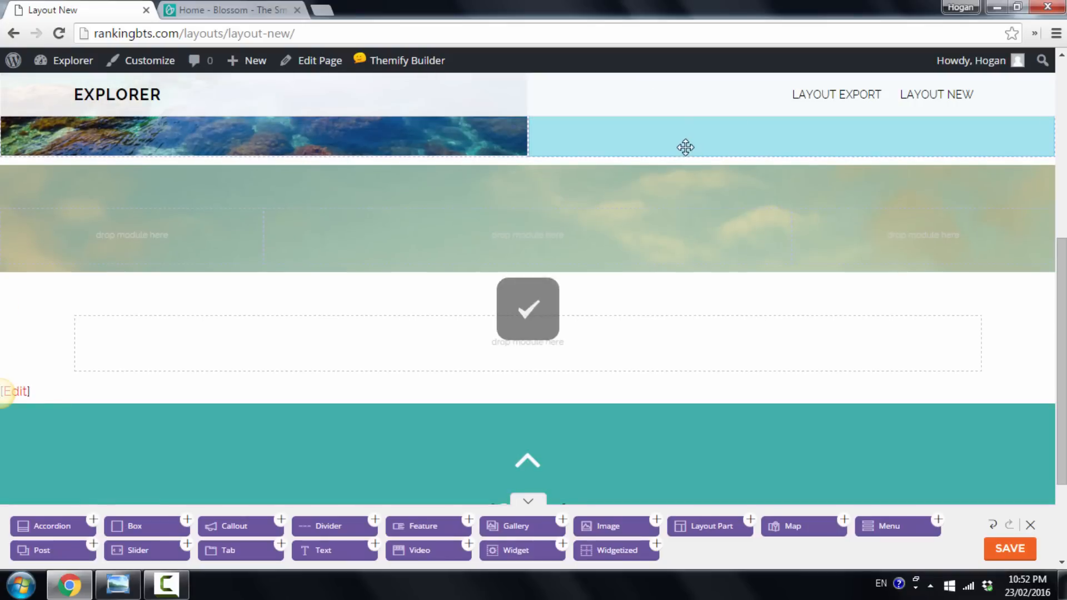
pyautogui.moveTo(327, 552); pyautogui.dragTo(536, 219)
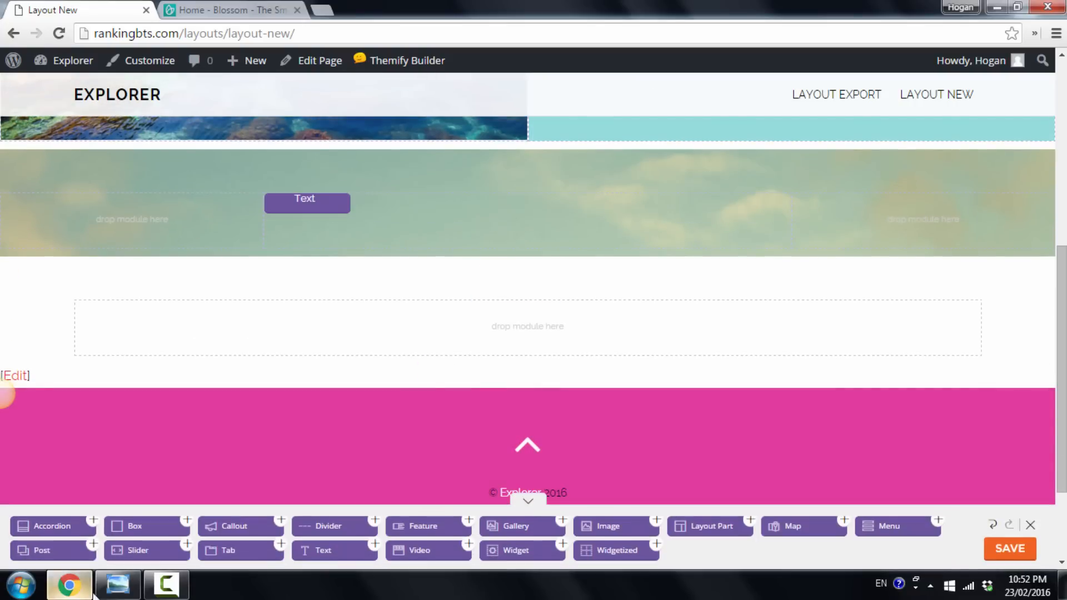
pyautogui.hotkey('alt', 'Tab')
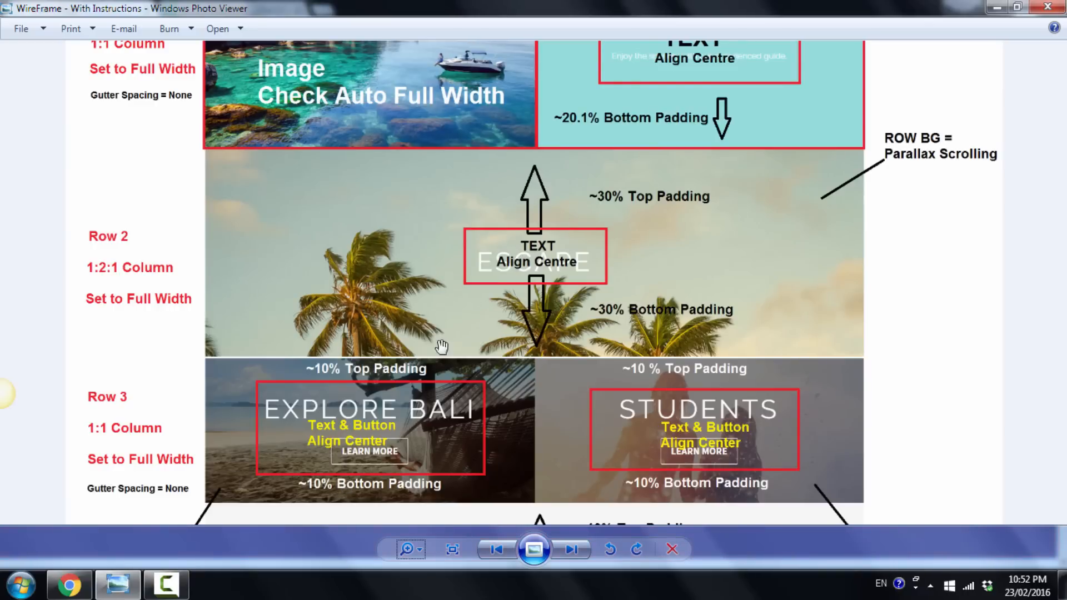
pyautogui.click(118, 592)
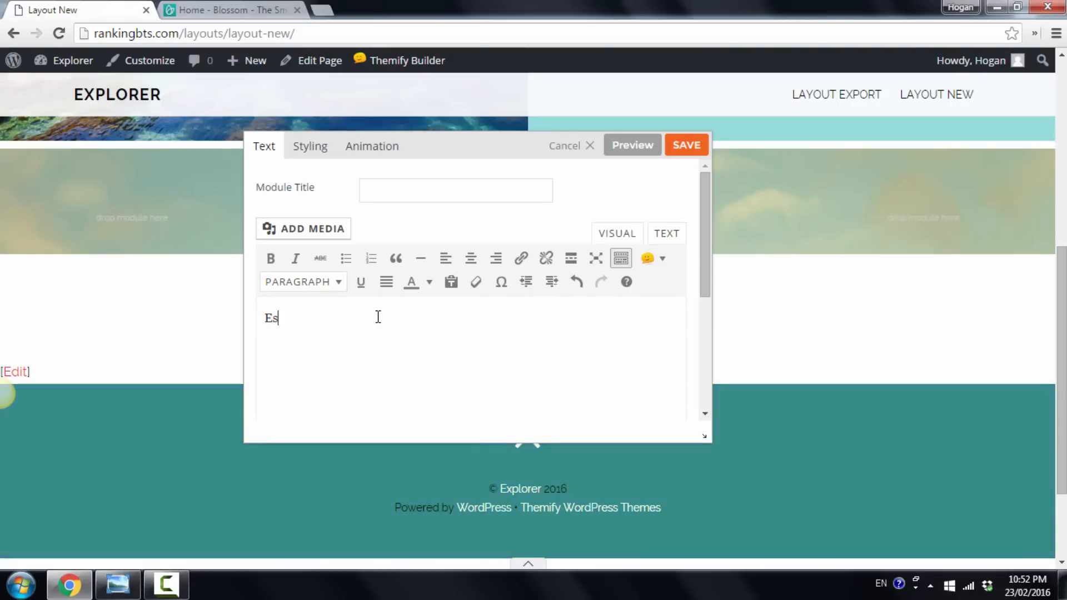
pyautogui.write('cape')
# Format the "Escape" text as Heading 1 and set the module's Text Align to Center.
pyautogui.moveTo(359, 322); pyautogui.dragTo(235, 317)
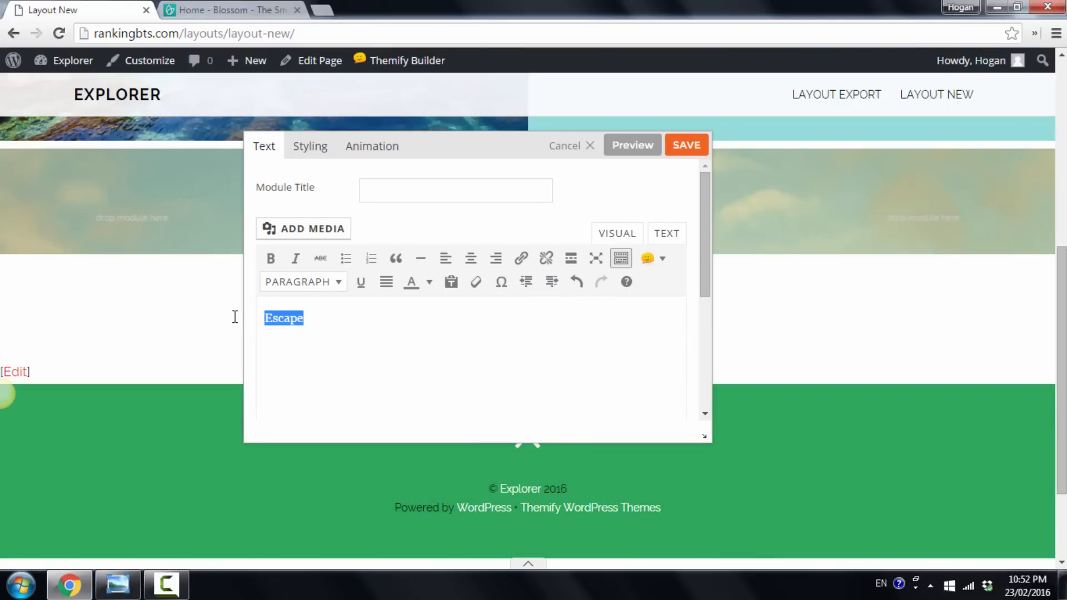
pyautogui.click(303, 281)
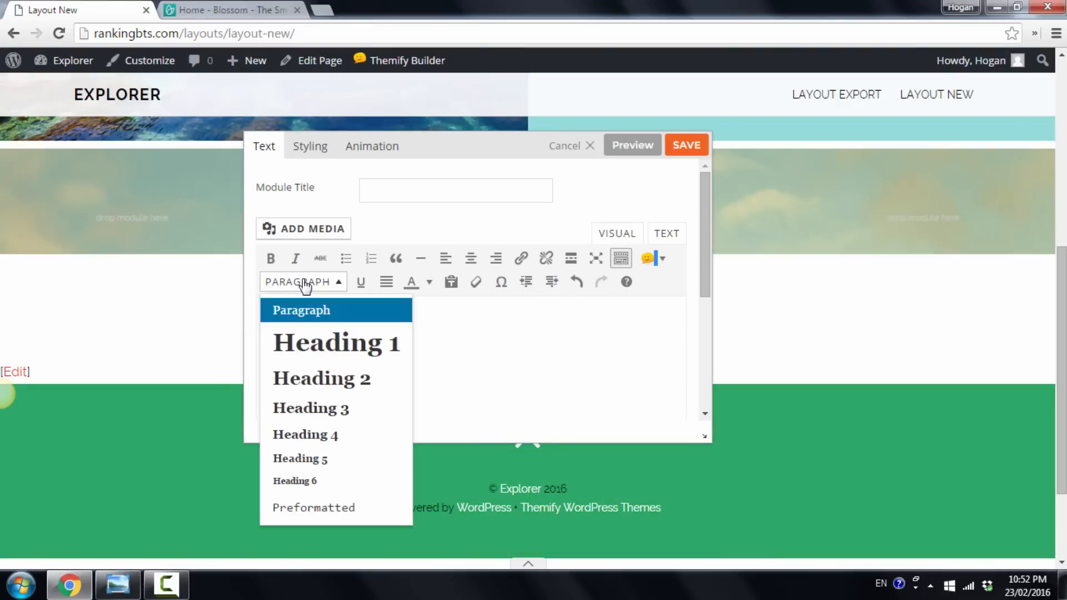
pyautogui.click(321, 348)
pyautogui.click(325, 148)
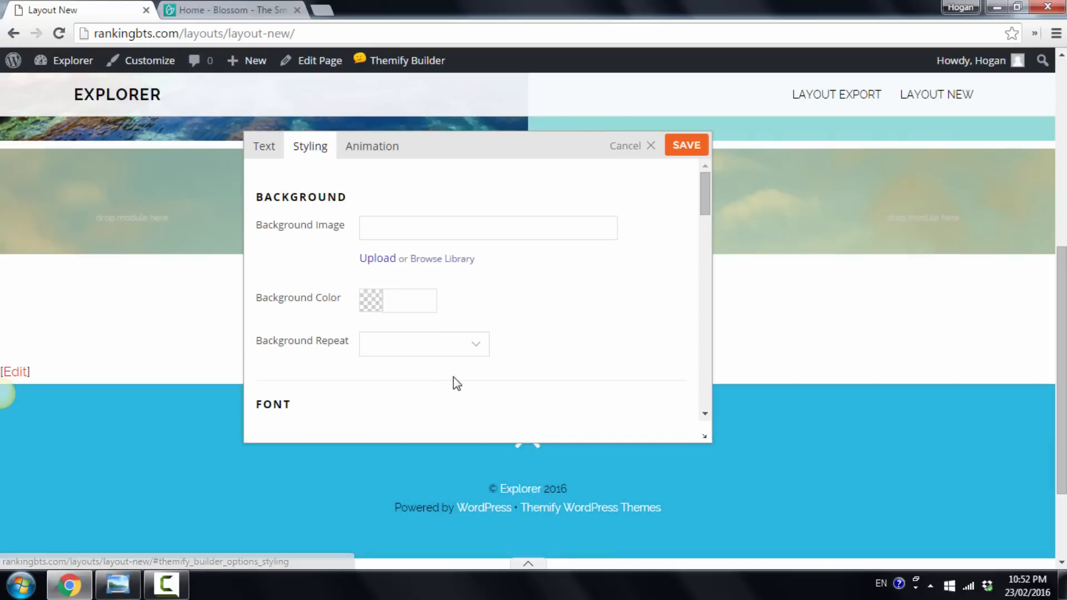
pyautogui.scroll(-3, 453, 380)
pyautogui.scroll(-2, 452, 367)
pyautogui.click(469, 370)
pyautogui.scroll(-4, 470, 370)
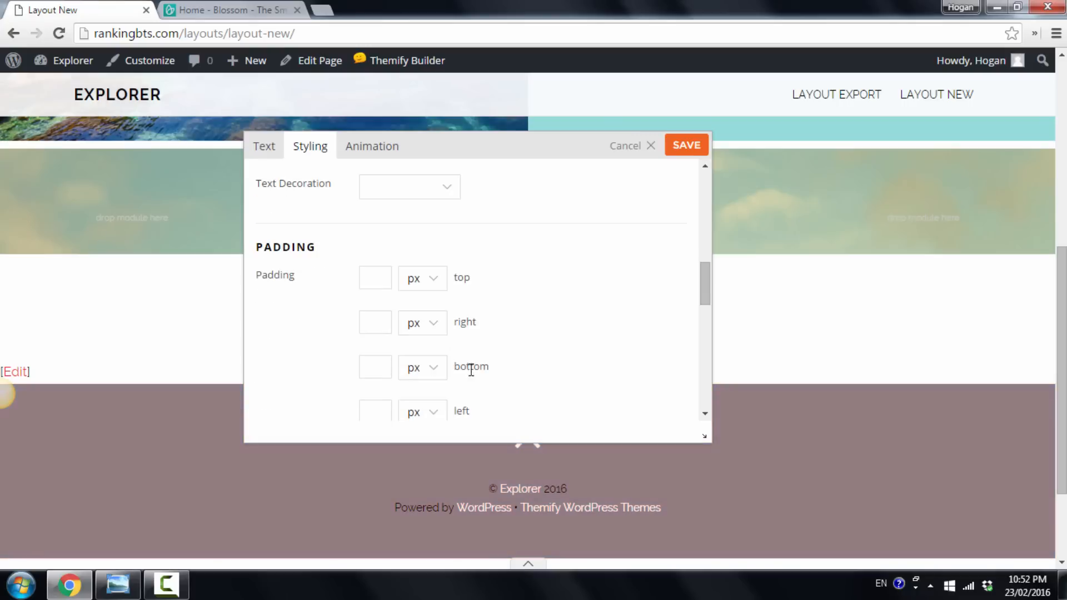
# Set the Escape text module's top and bottom padding to 30% each and save the module.
pyautogui.click(376, 277)
pyautogui.write('30')
pyautogui.click(424, 289)
pyautogui.click(422, 316)
pyautogui.click(372, 366)
pyautogui.write('30')
pyautogui.click(420, 370)
pyautogui.click(422, 405)
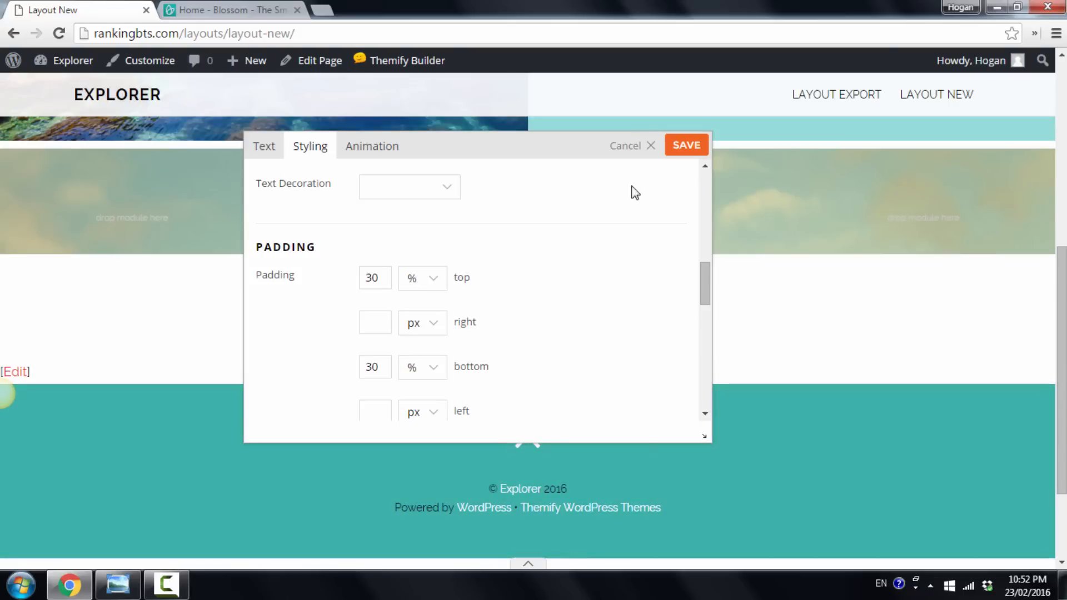
pyautogui.click(697, 155)
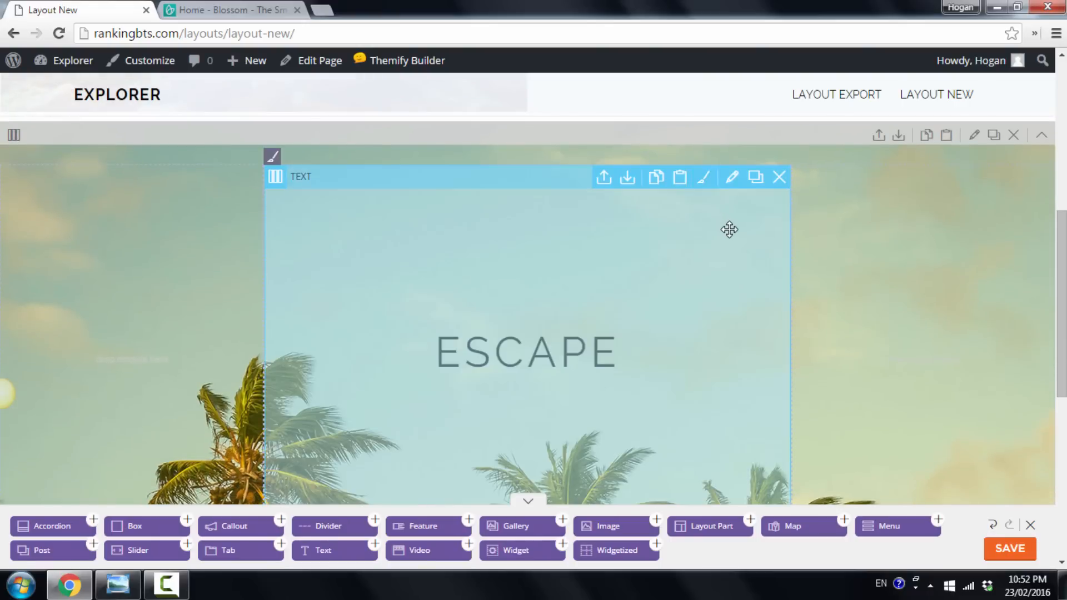
# Set the Escape text module's Font Color to white (ffffff) and save the styling.
pyautogui.scroll(-2, 728, 229)
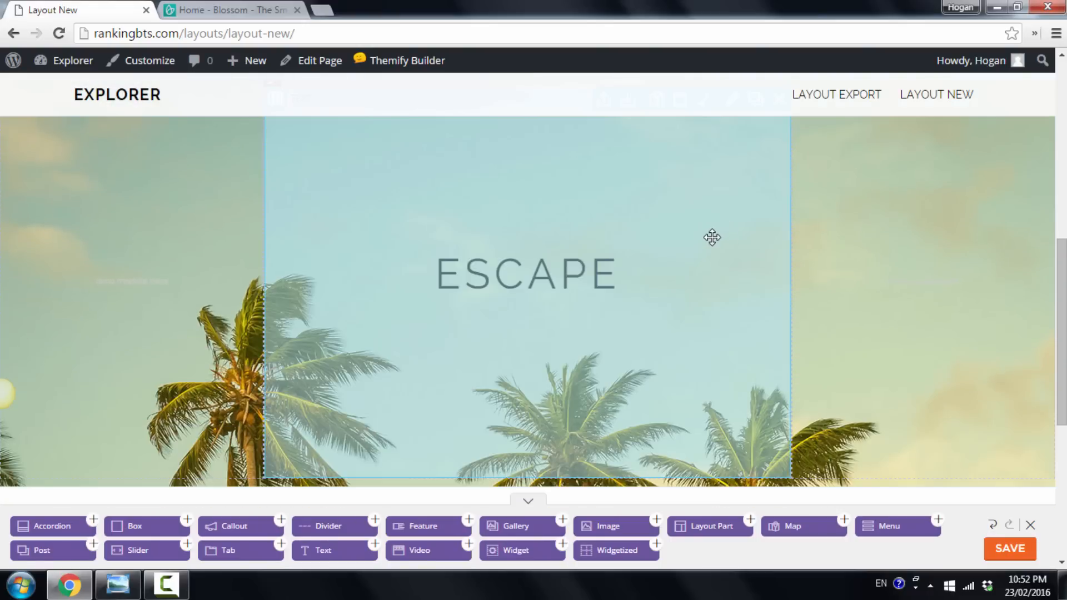
pyautogui.scroll(1, 709, 235)
pyautogui.doubleClick(683, 302)
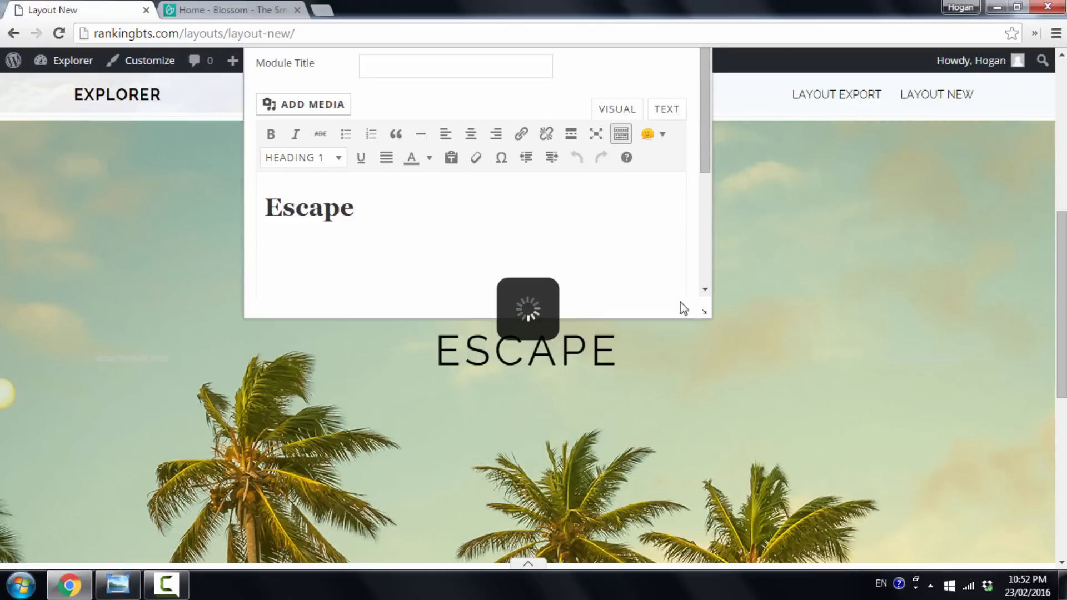
pyautogui.click(311, 147)
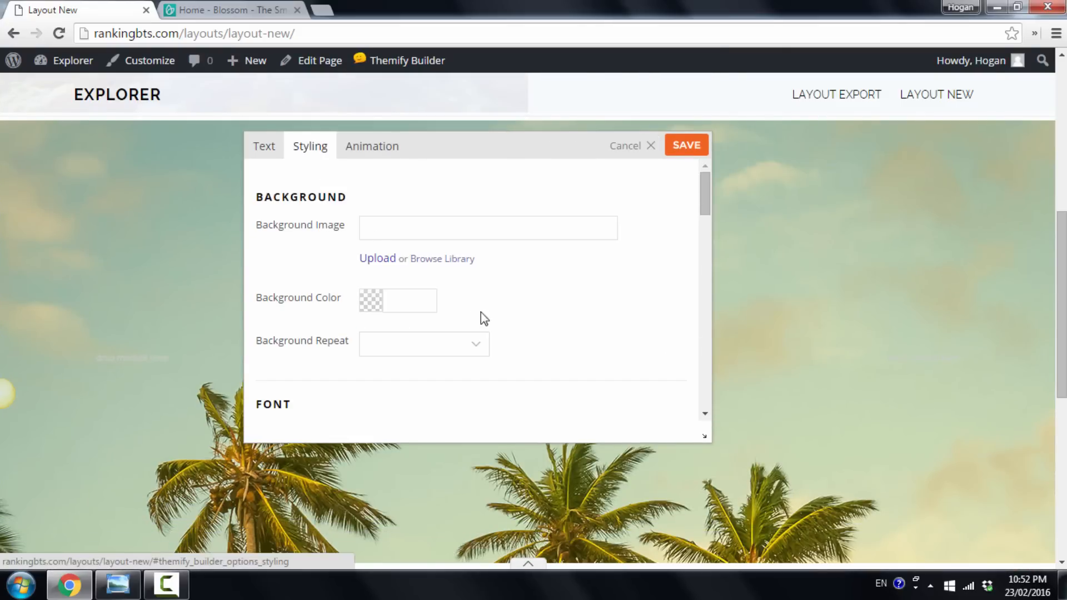
pyautogui.scroll(-1, 472, 306)
pyautogui.click(372, 412)
pyautogui.scroll(-2, 575, 355)
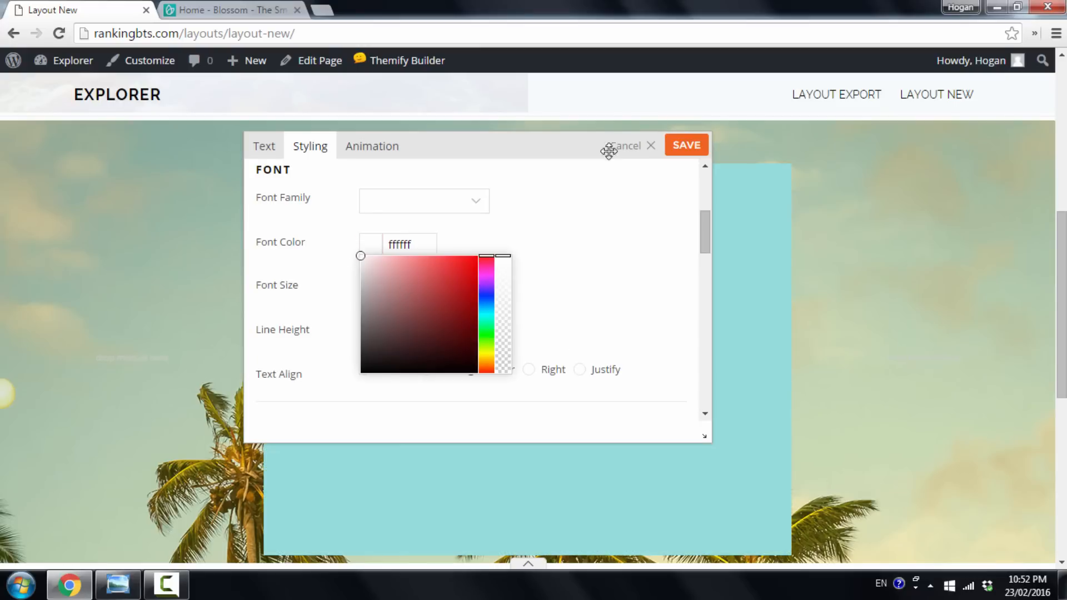
pyautogui.click(684, 150)
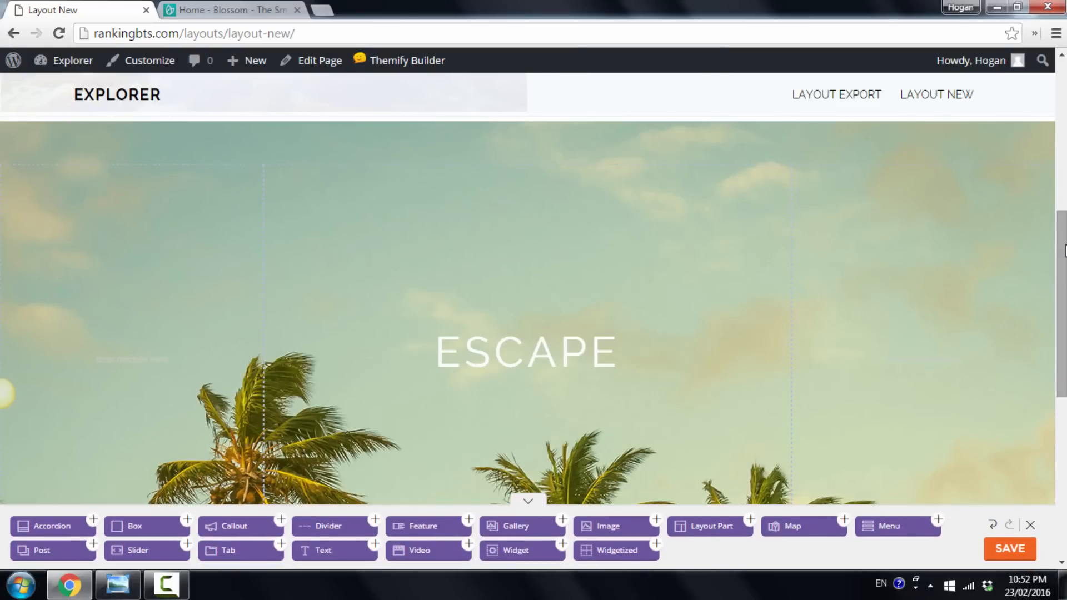
# Check the wireframe's Row 3 notes and give the empty third row two equal columns with Gutter Spacing set to None.
pyautogui.moveTo(1065, 251); pyautogui.dragTo(1065, 356)
pyautogui.click(117, 585)
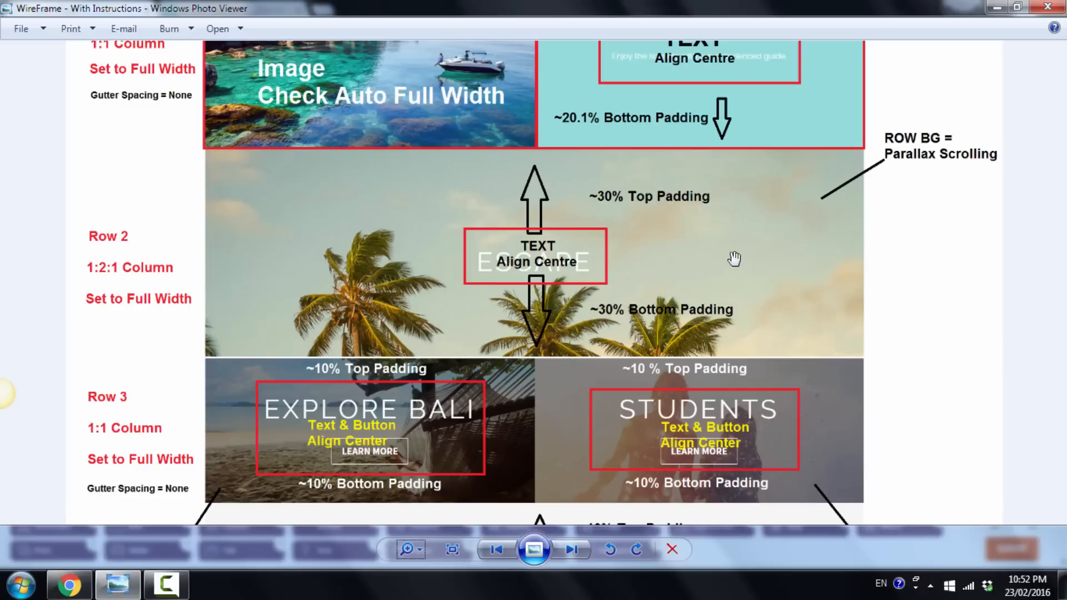
pyautogui.scroll(-2, 764, 241)
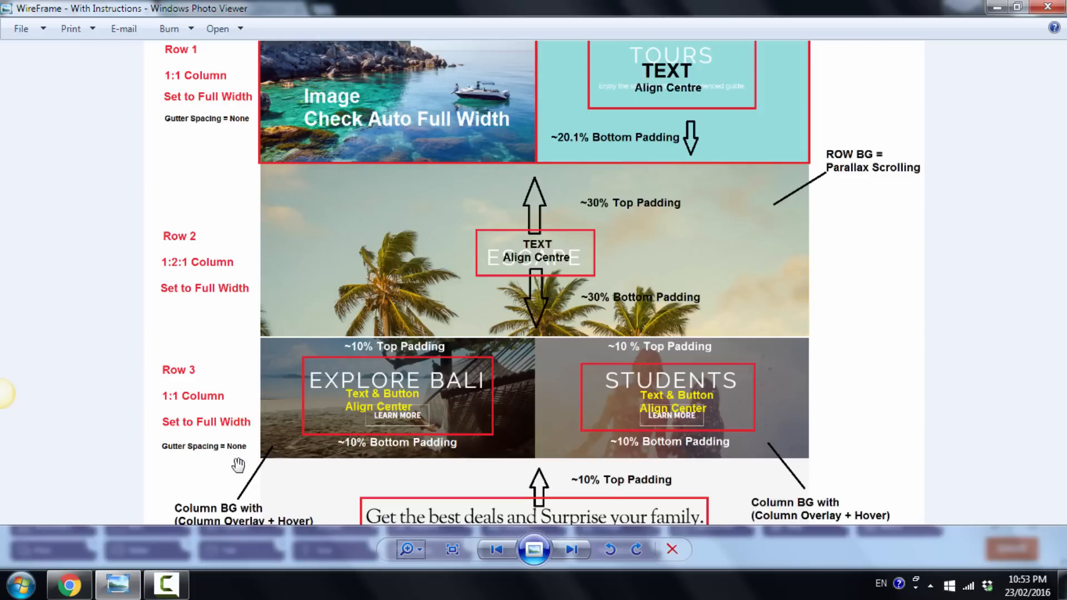
pyautogui.click(77, 586)
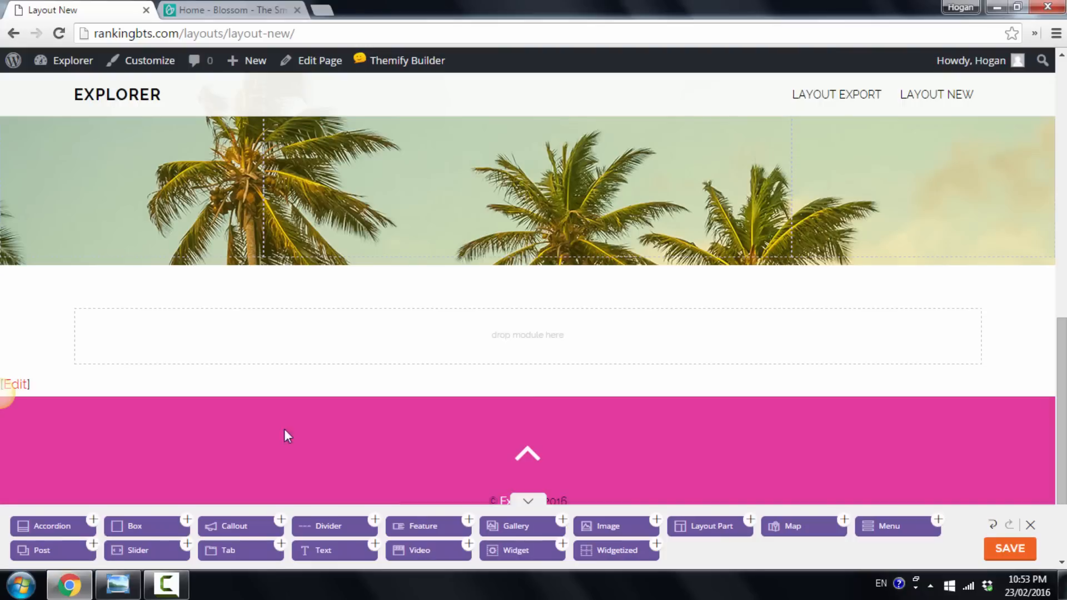
pyautogui.moveTo(17, 287)
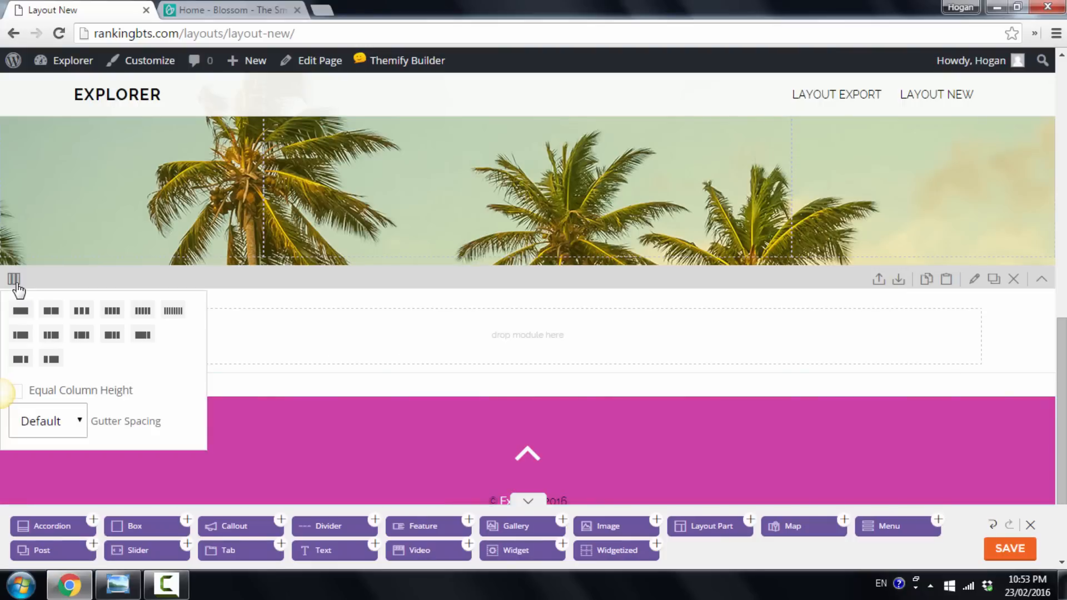
pyautogui.click(48, 312)
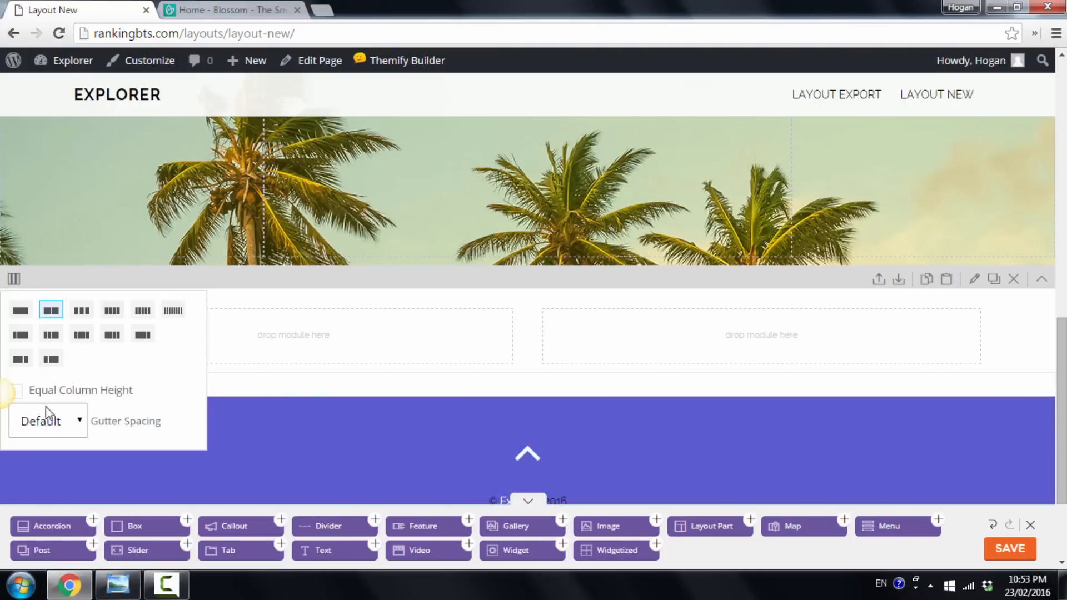
pyautogui.click(50, 422)
pyautogui.click(37, 480)
# Set the third row's Row Width to Fullwidth and save the row options.
pyautogui.moveTo(1041, 279)
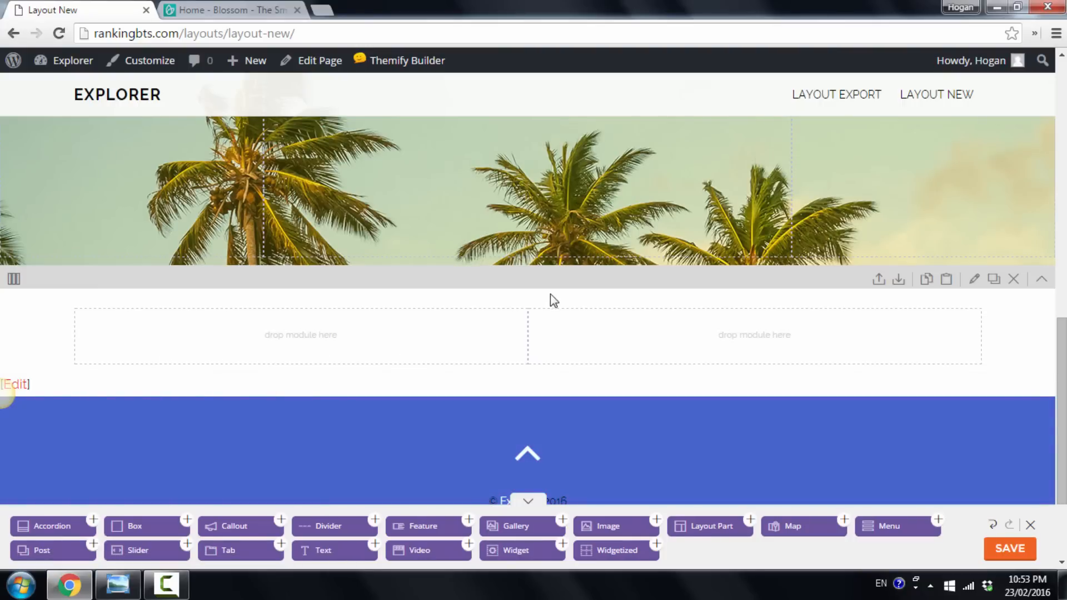
pyautogui.click(973, 281)
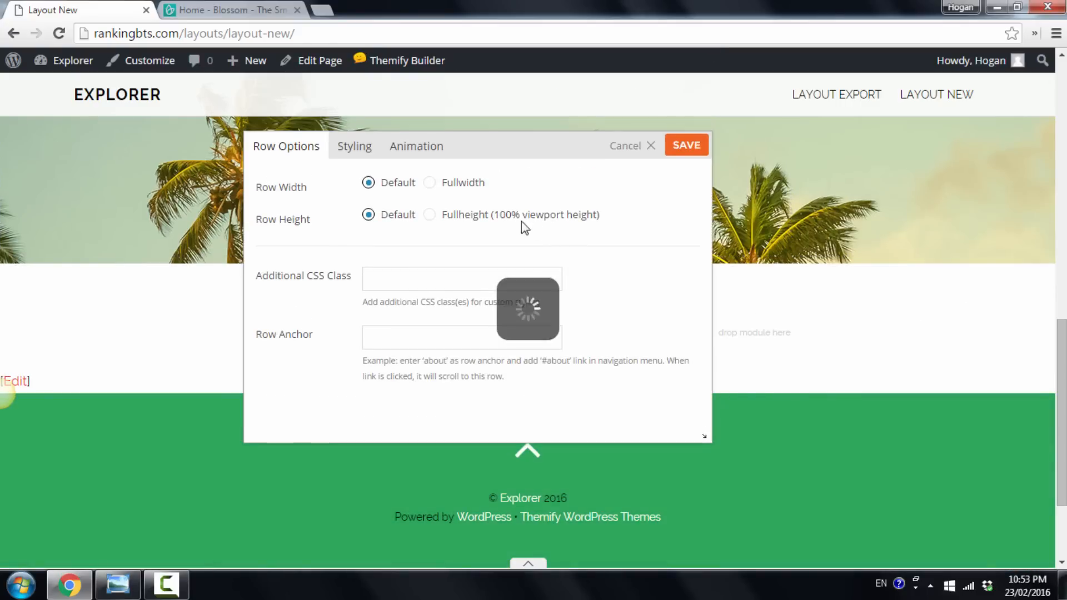
pyautogui.click(459, 185)
pyautogui.click(696, 149)
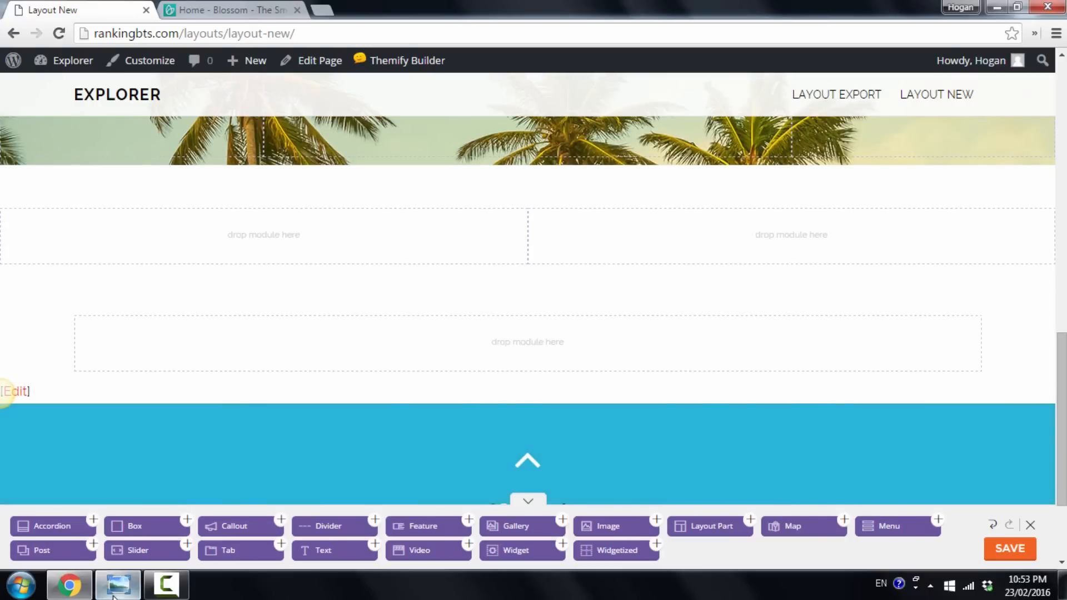
# Check the wireframe's column background note and give the third row's first column the beach hammock photo 90343744.jpg as background in Fullcover mode.
pyautogui.click(114, 593)
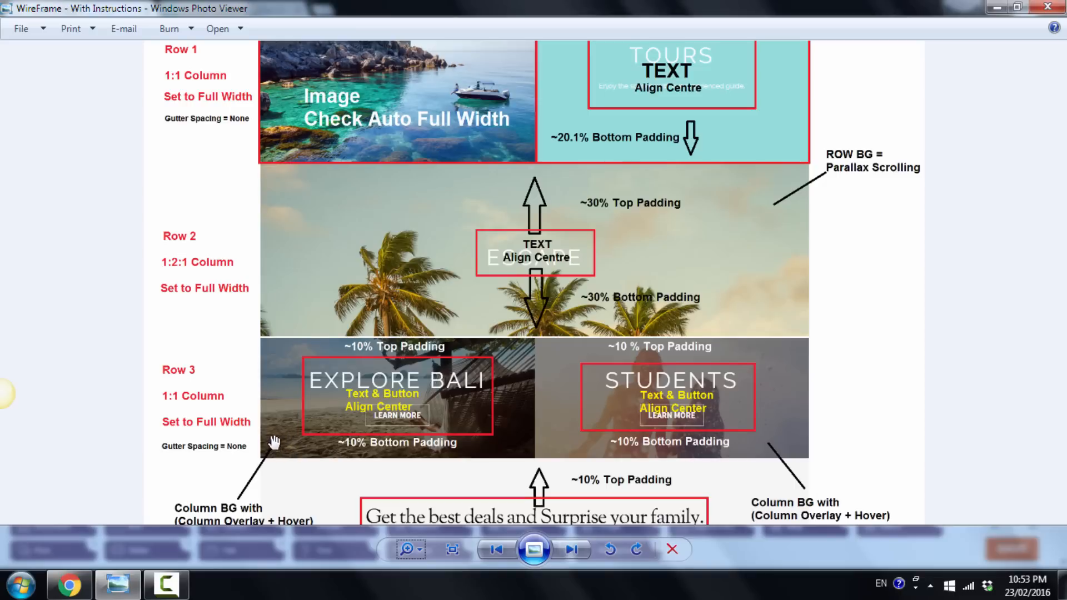
pyautogui.click(70, 593)
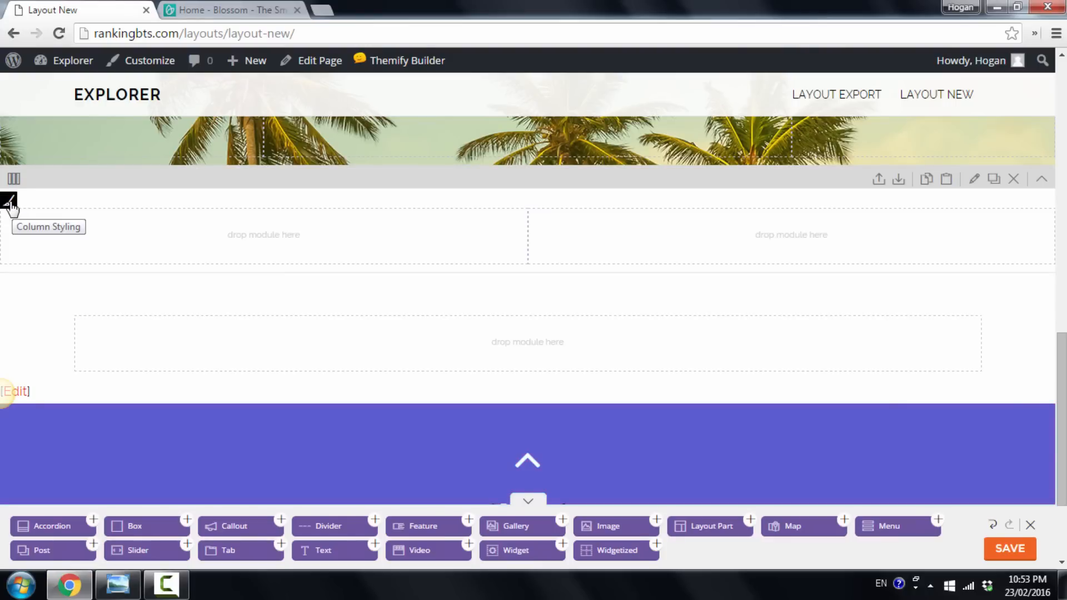
pyautogui.click(8, 203)
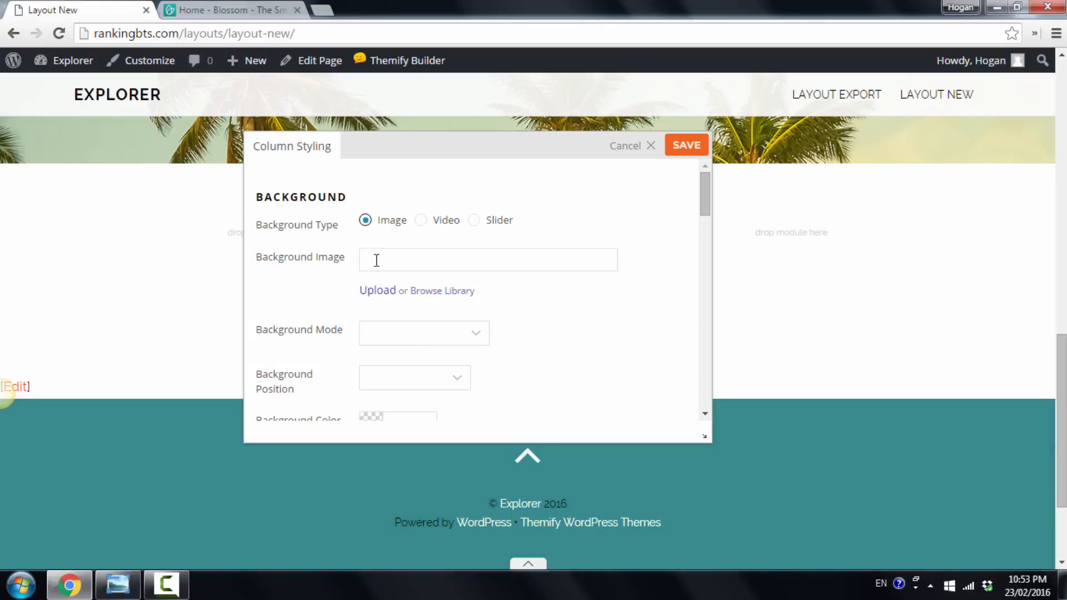
pyautogui.click(377, 260)
pyautogui.click(453, 291)
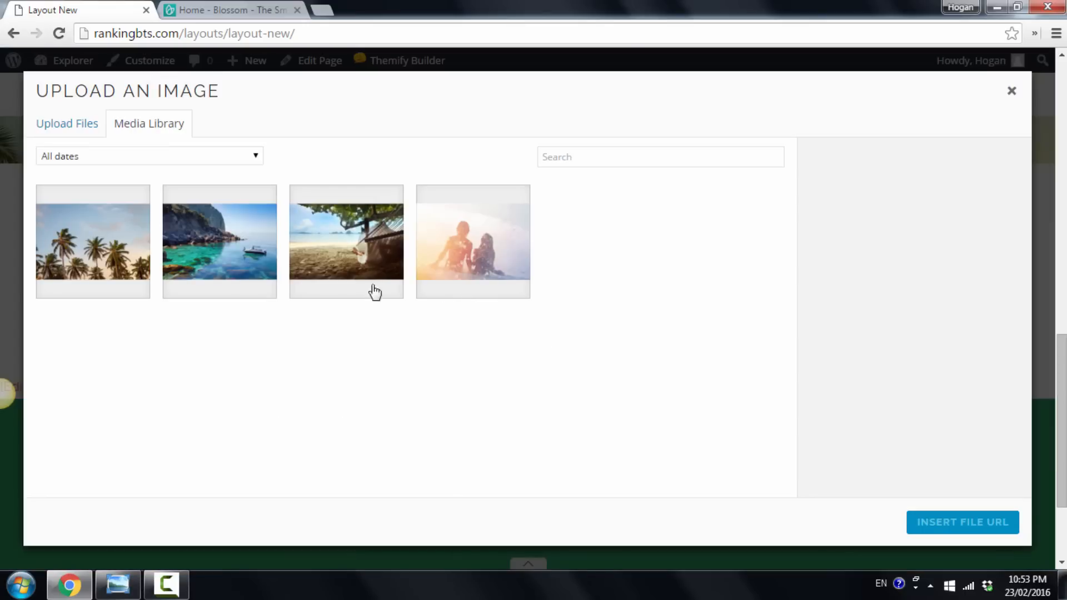
pyautogui.click(341, 242)
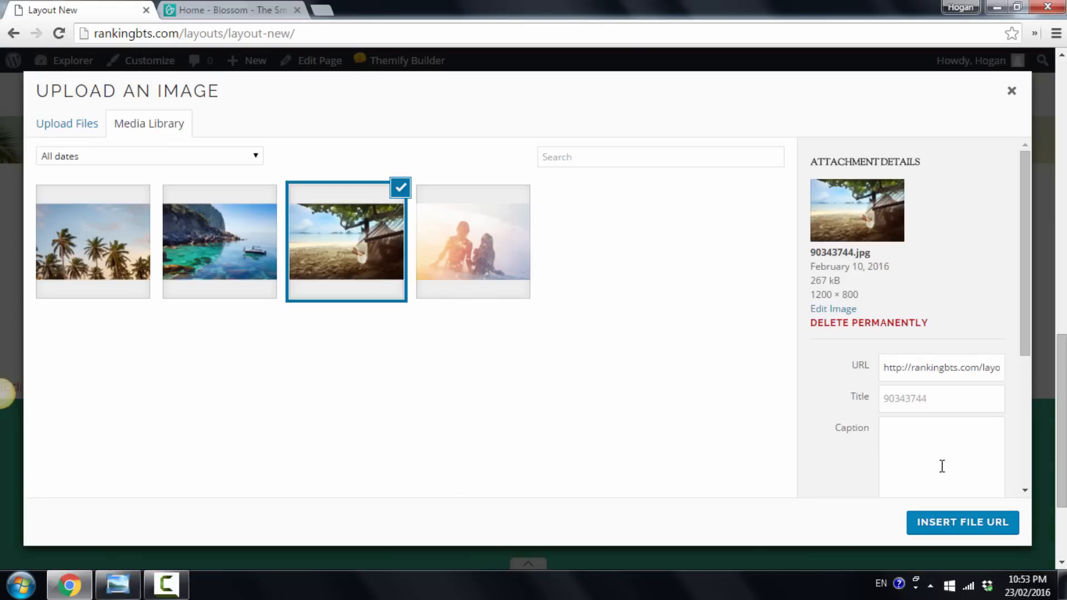
pyautogui.click(942, 525)
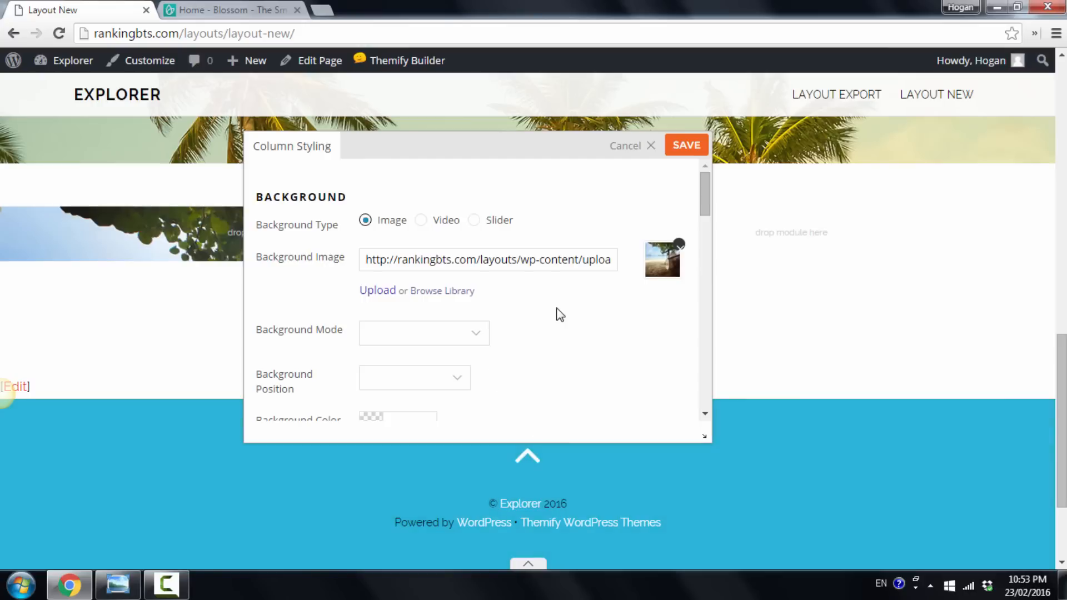
pyautogui.click(467, 335)
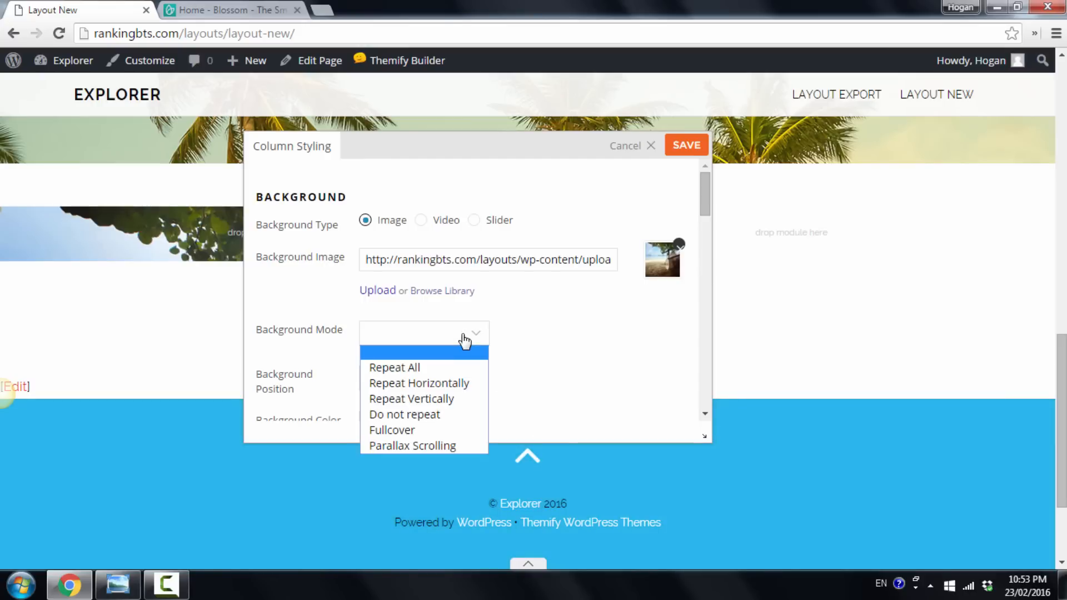
pyautogui.click(418, 432)
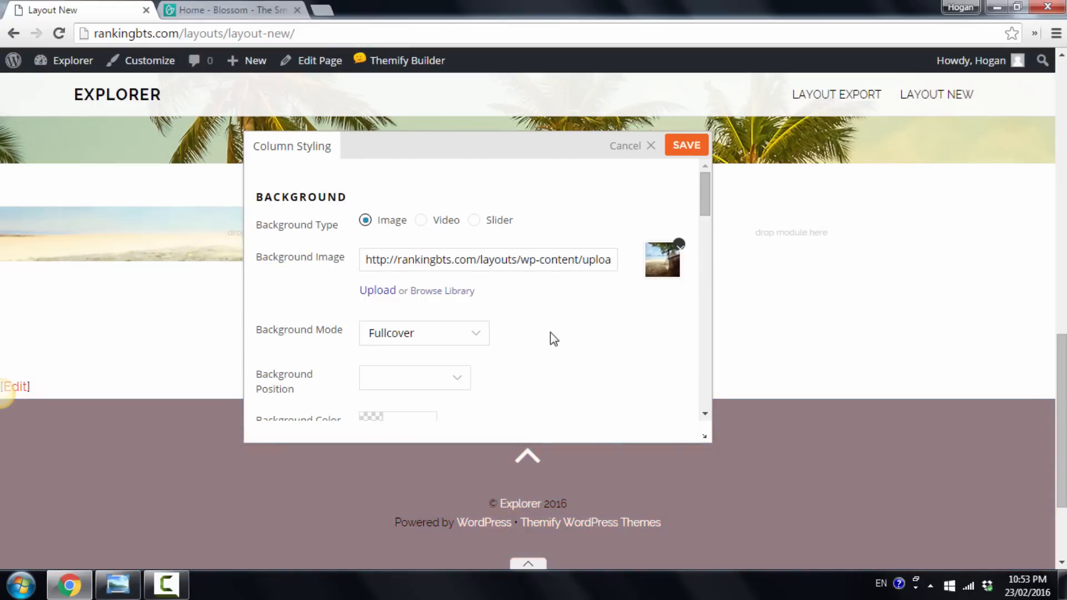
# Give the hammock-photo column a black Overlay Color of 000000 at about half opacity.
pyautogui.scroll(-4, 554, 338)
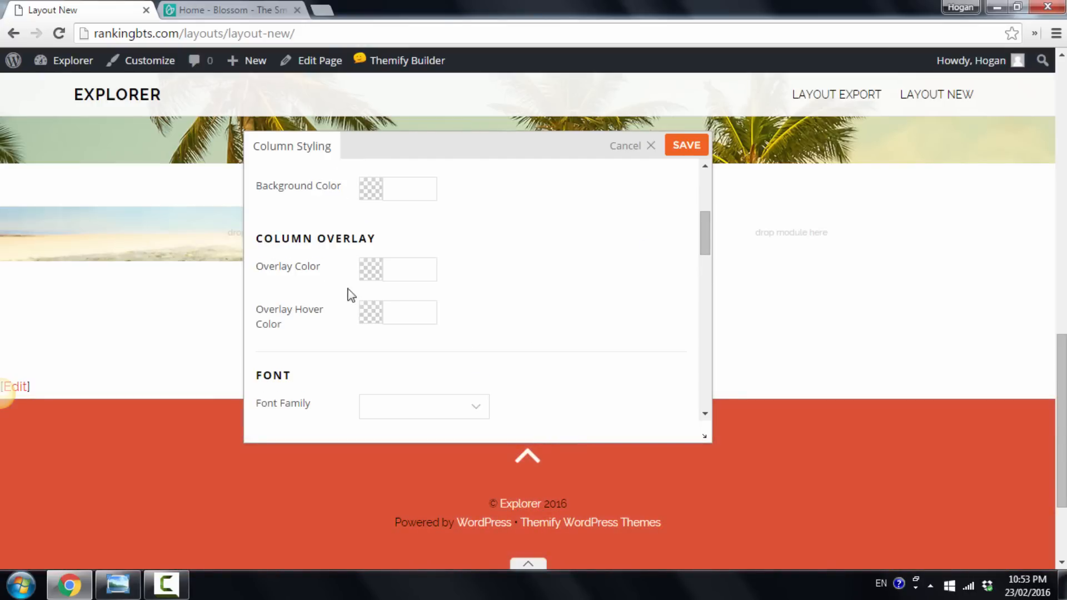
pyautogui.moveTo(322, 267); pyautogui.dragTo(253, 268)
pyautogui.click(365, 272)
pyautogui.click(360, 397)
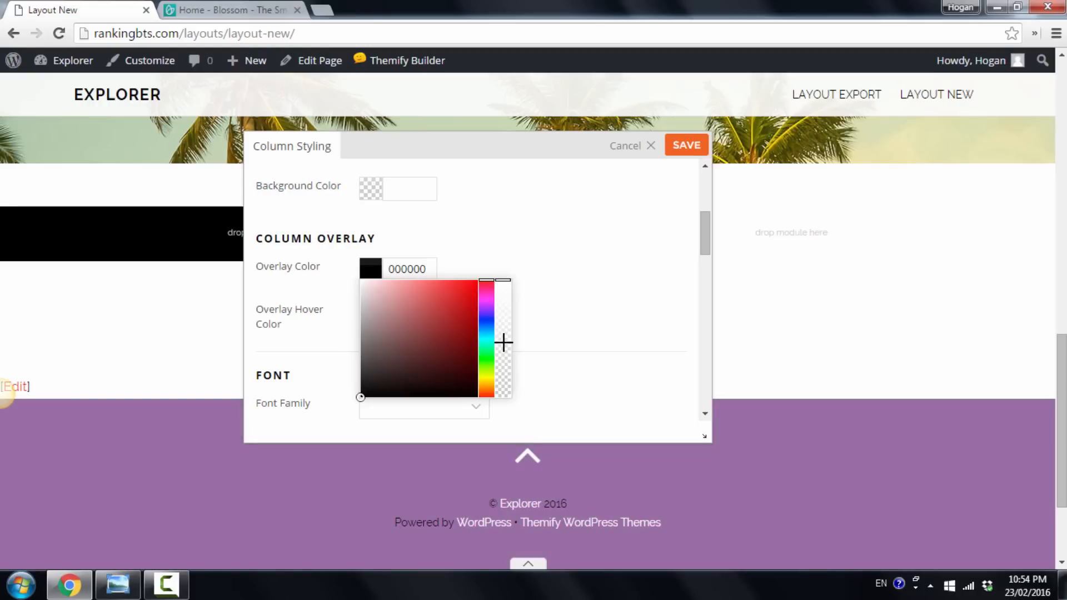
pyautogui.click(503, 343)
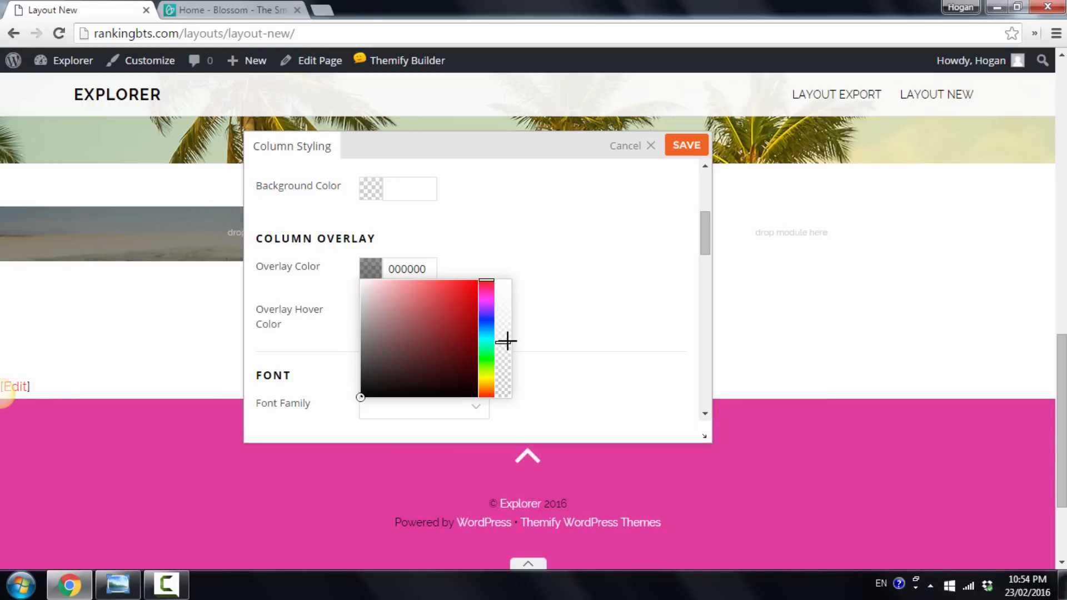
pyautogui.click(560, 303)
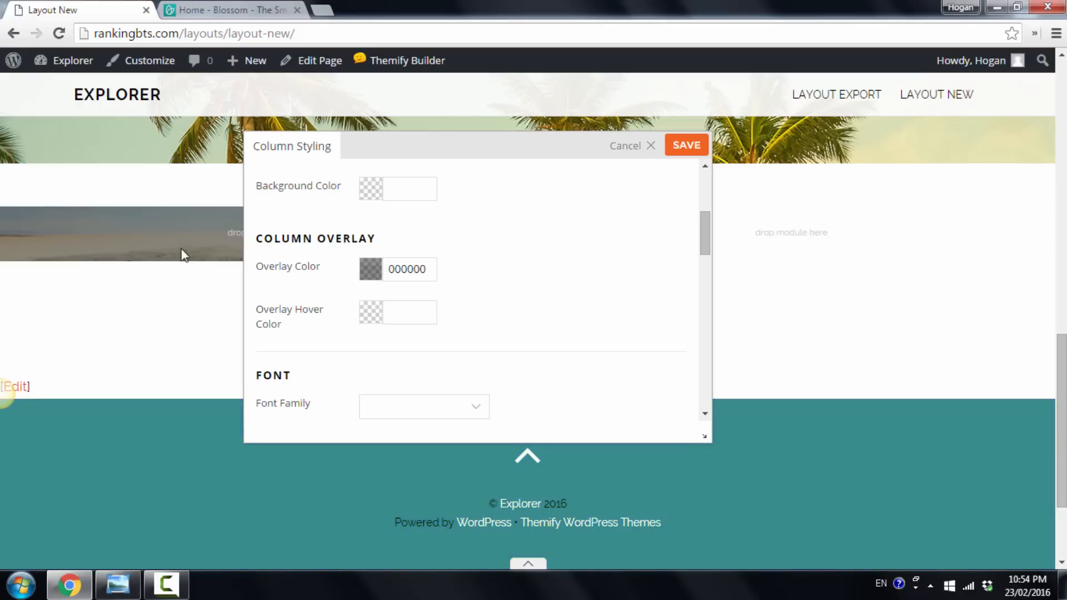
# Set the hammock-photo column's Overlay Hover Color to black (000000) at a higher opacity than its normal overlay.
pyautogui.click(371, 311)
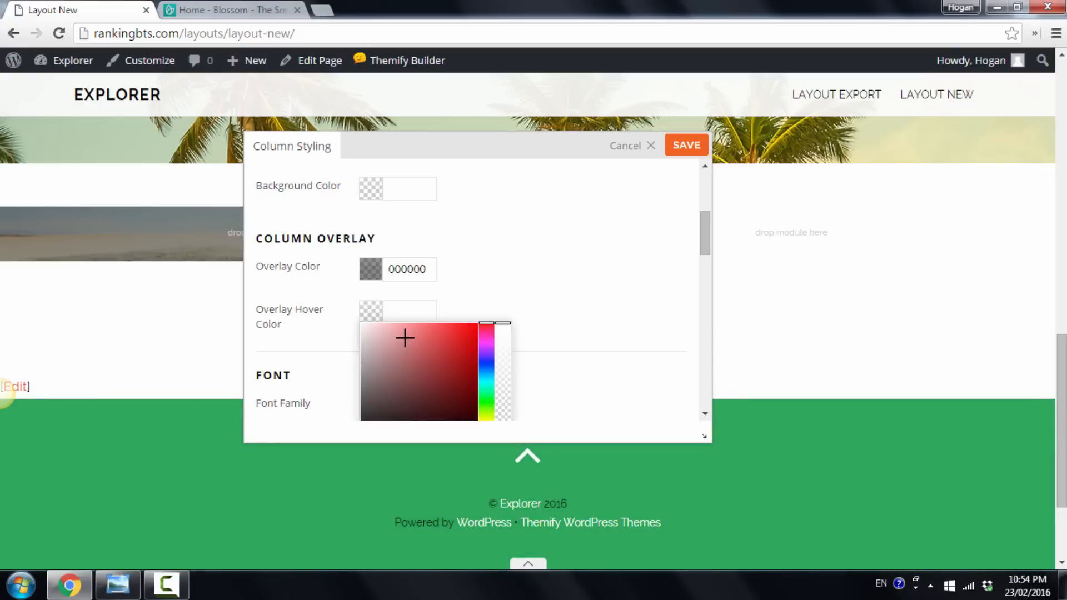
pyautogui.click(380, 385)
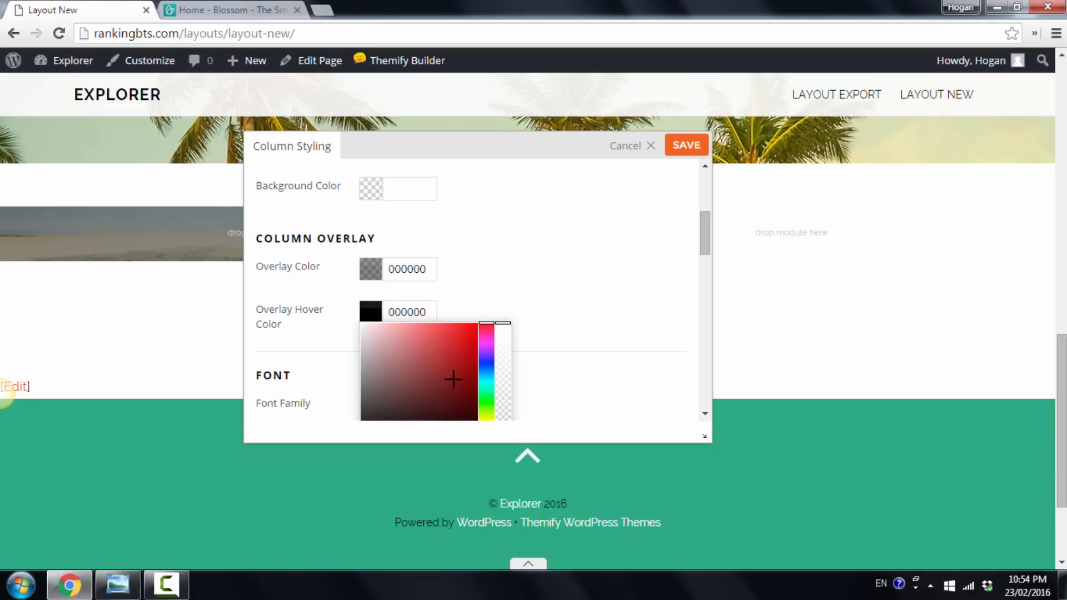
pyautogui.scroll(-2, 555, 317)
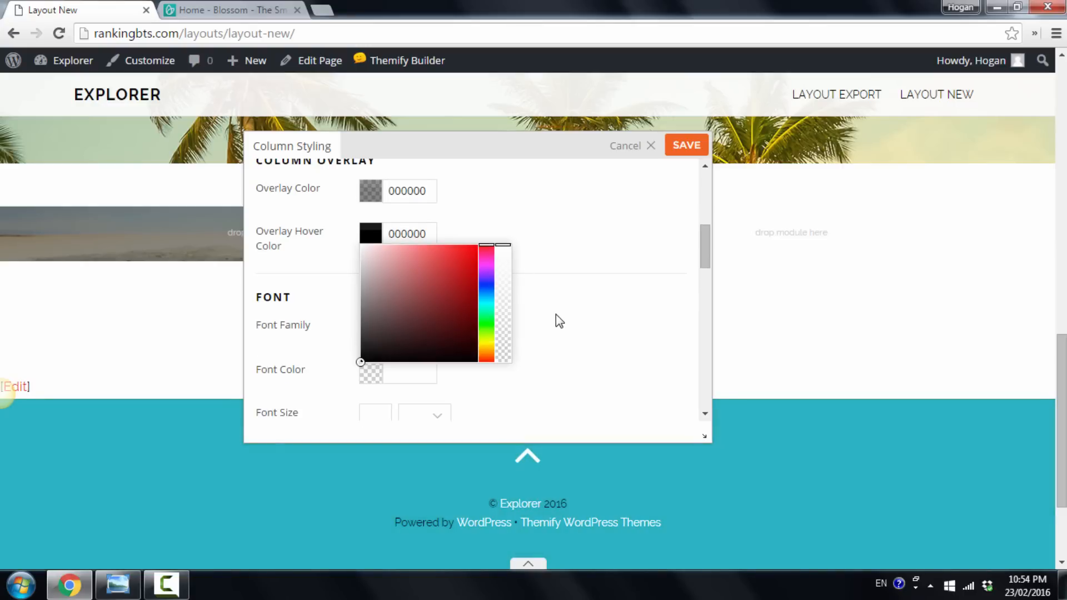
pyautogui.click(503, 279)
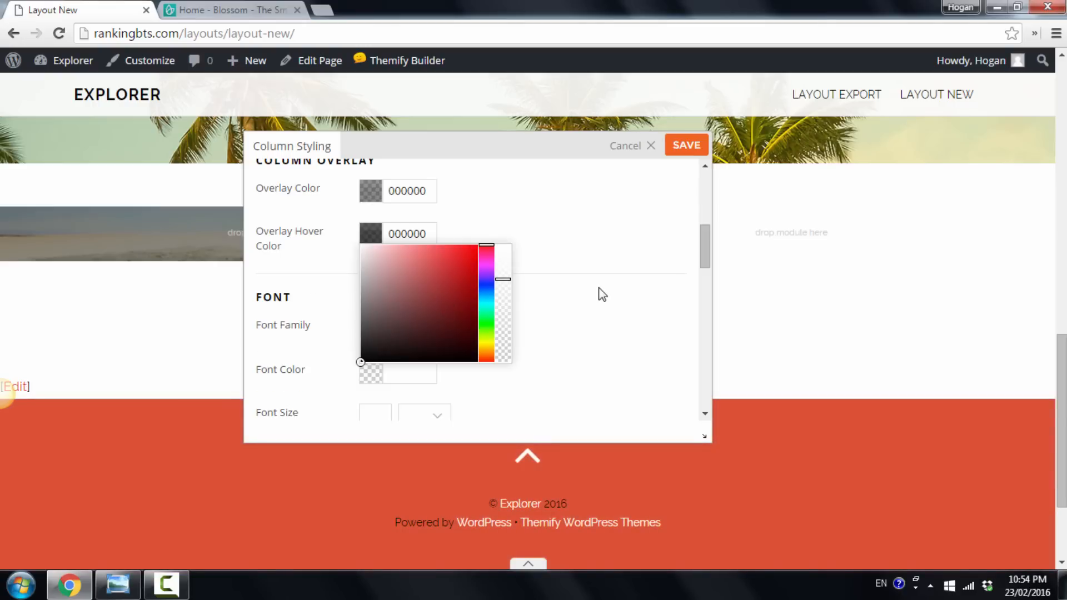
# Save the column styling, add a Text module to the hammock-photo column and check its content in the wireframe image.
pyautogui.scroll(10, 602, 295)
pyautogui.click(682, 149)
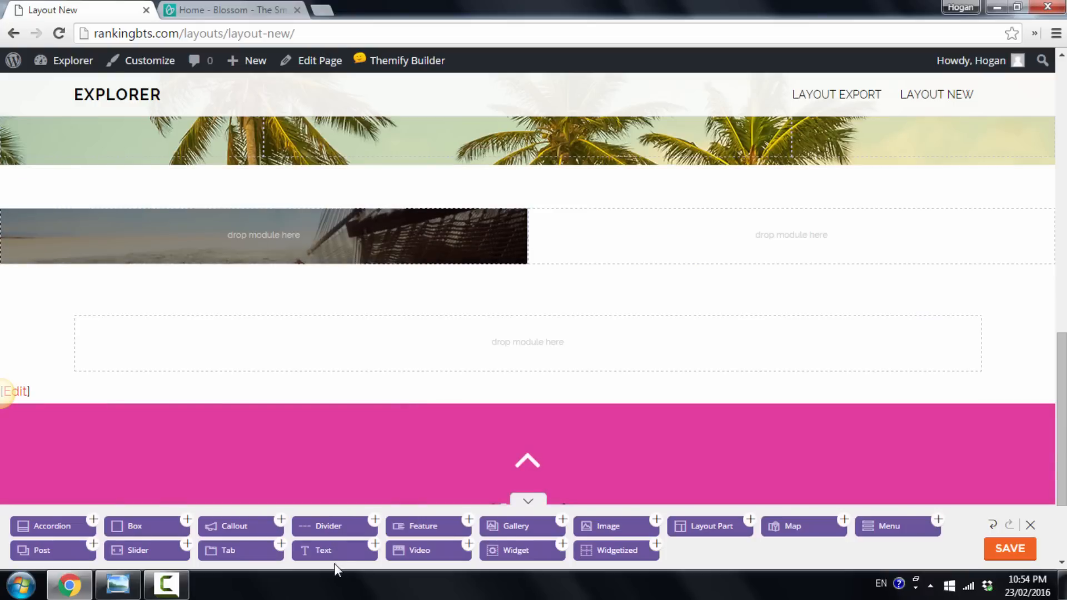
pyautogui.moveTo(335, 555); pyautogui.dragTo(305, 232)
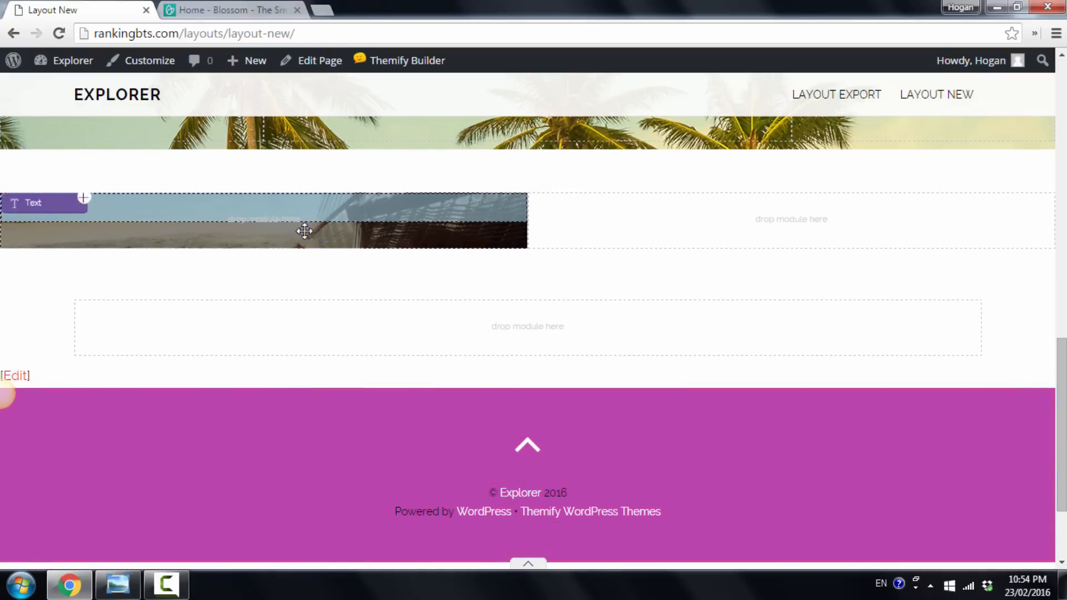
pyautogui.click(118, 584)
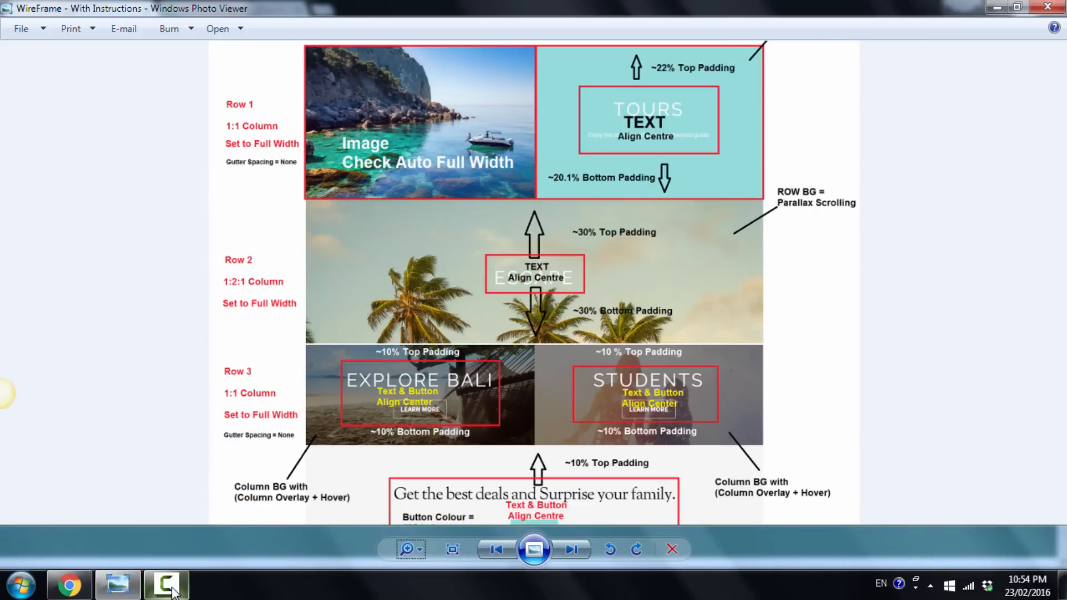
pyautogui.click(69, 584)
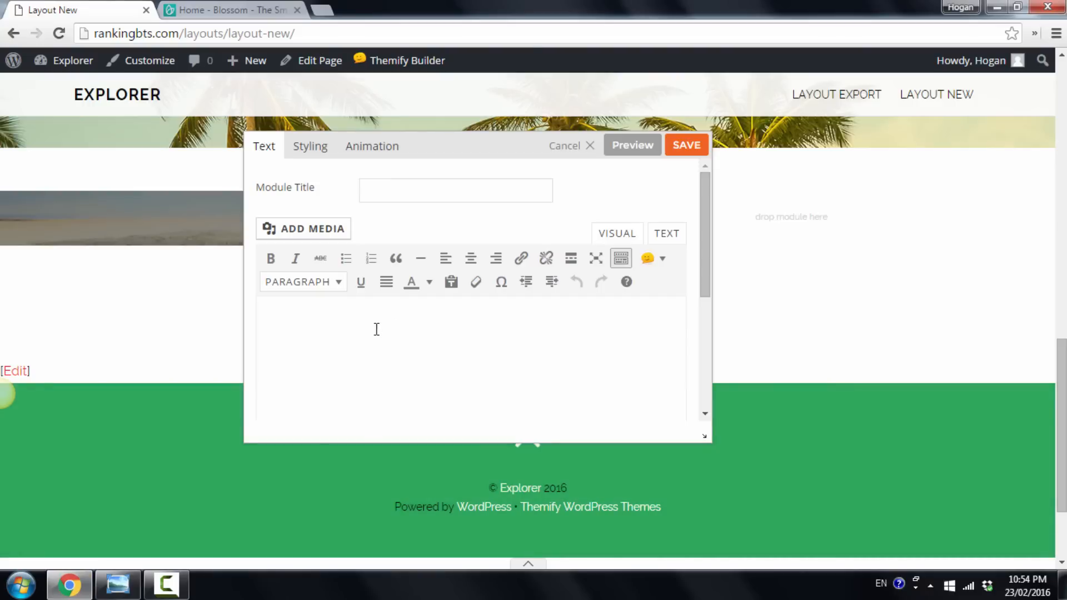
# Enter "Explore Bali" in the text module, format it as Heading 1 and start a new line below it.
pyautogui.write('Explore Bali')
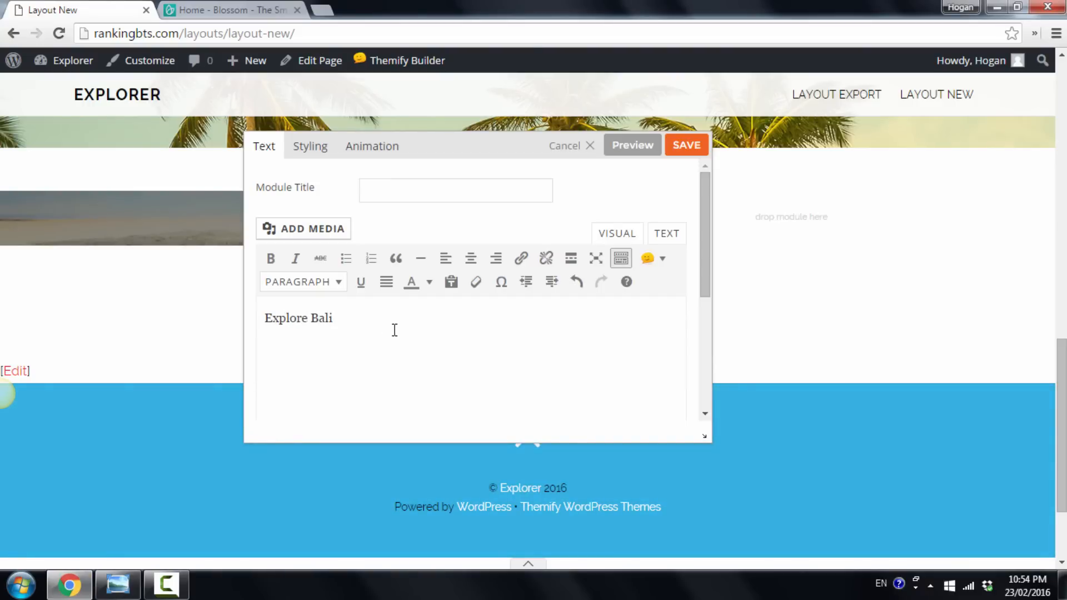
pyautogui.moveTo(394, 309); pyautogui.dragTo(250, 315)
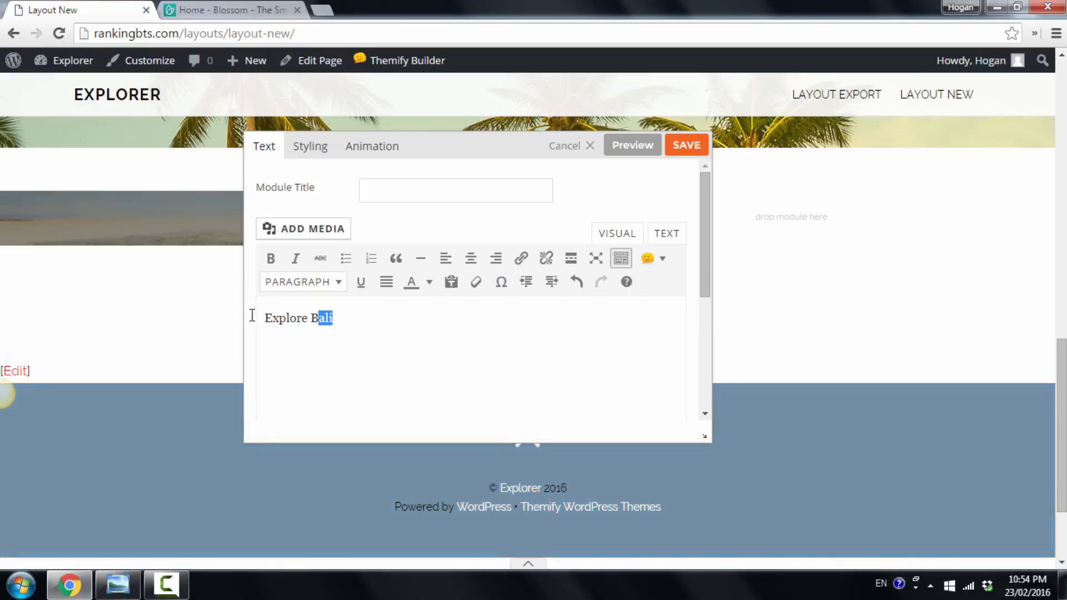
pyautogui.click(315, 282)
pyautogui.click(332, 352)
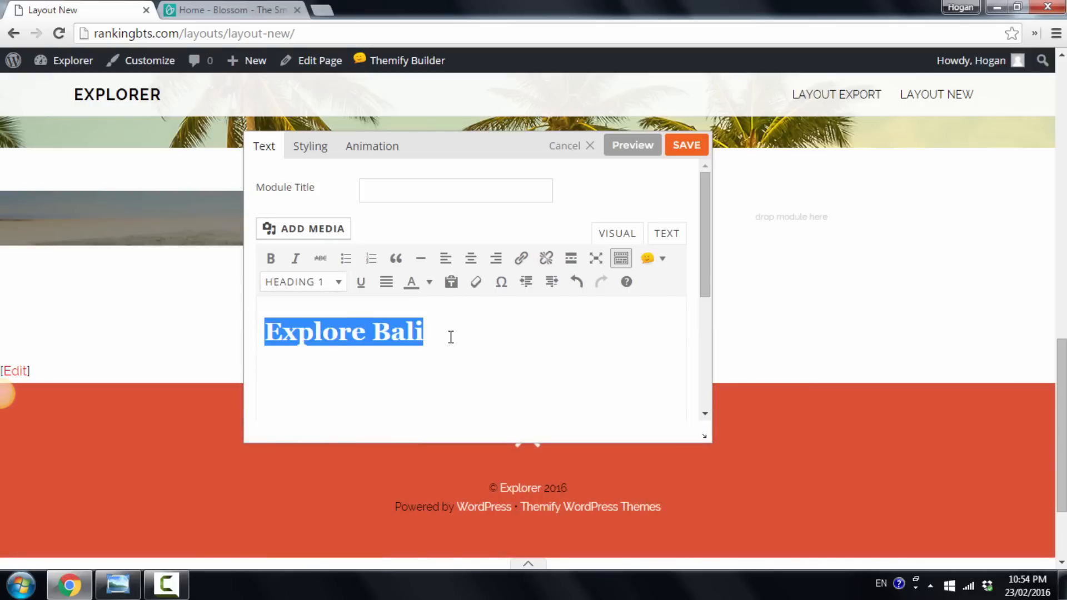
pyautogui.click(451, 337)
pyautogui.press('Return')
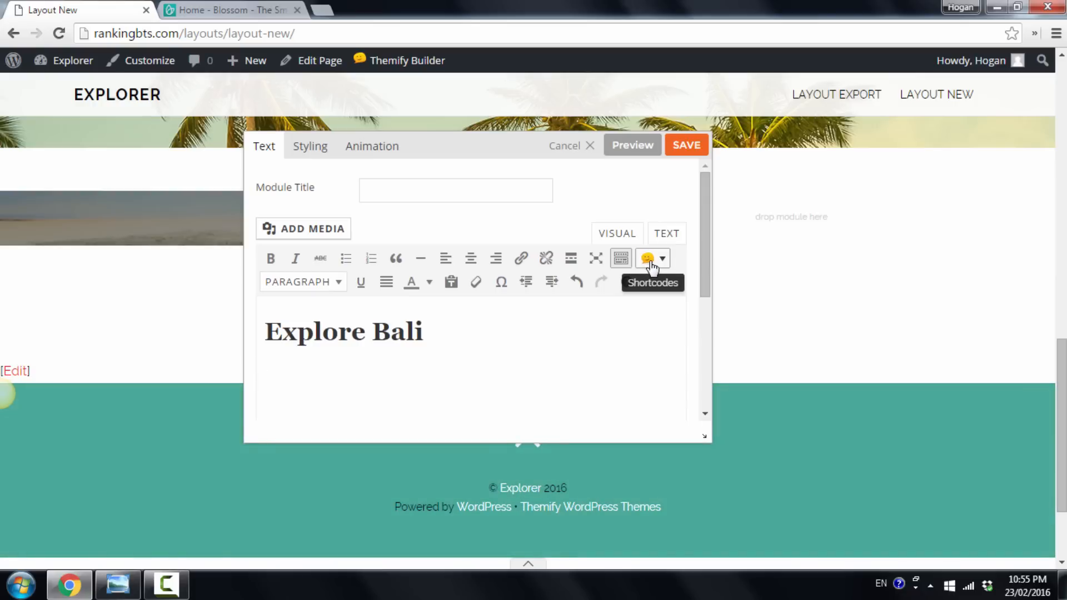
# Start a Button shortcode below the heading with the text "Learn More" and the style "large white outline".
pyautogui.click(653, 265)
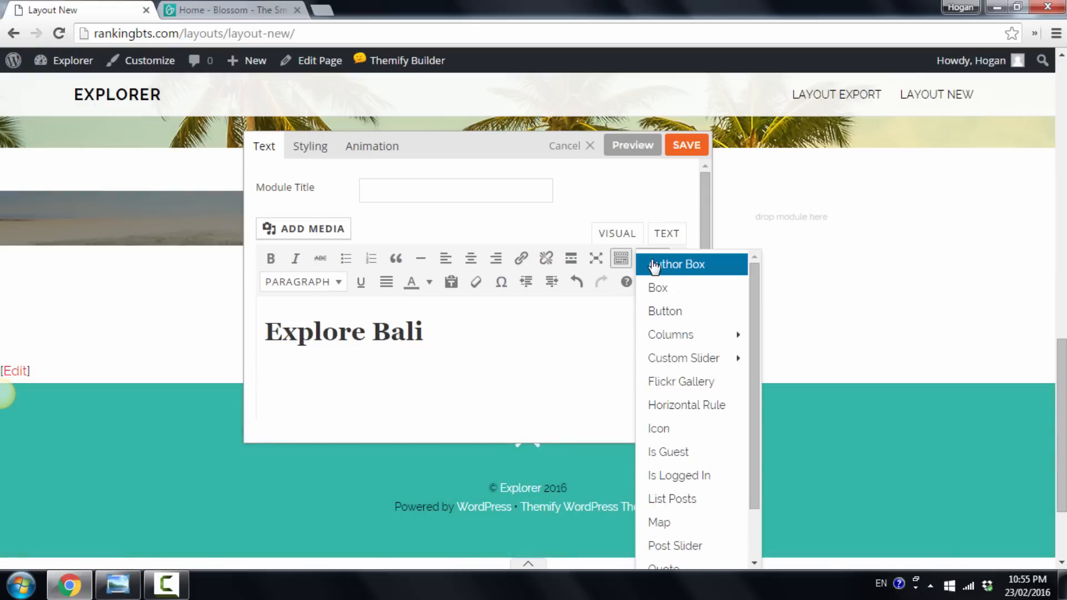
pyautogui.click(663, 315)
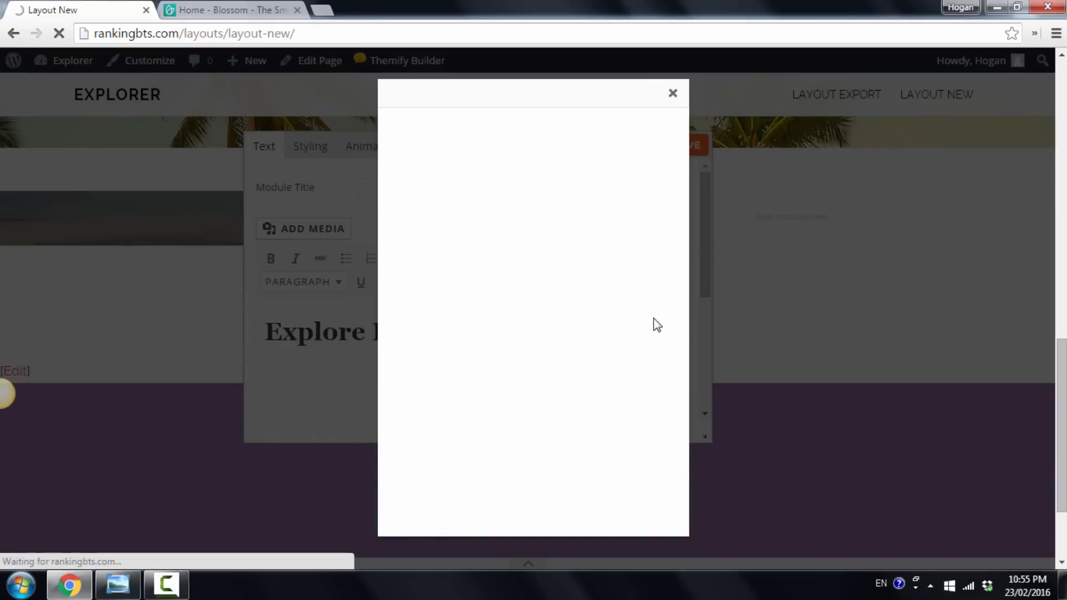
pyautogui.click(425, 143)
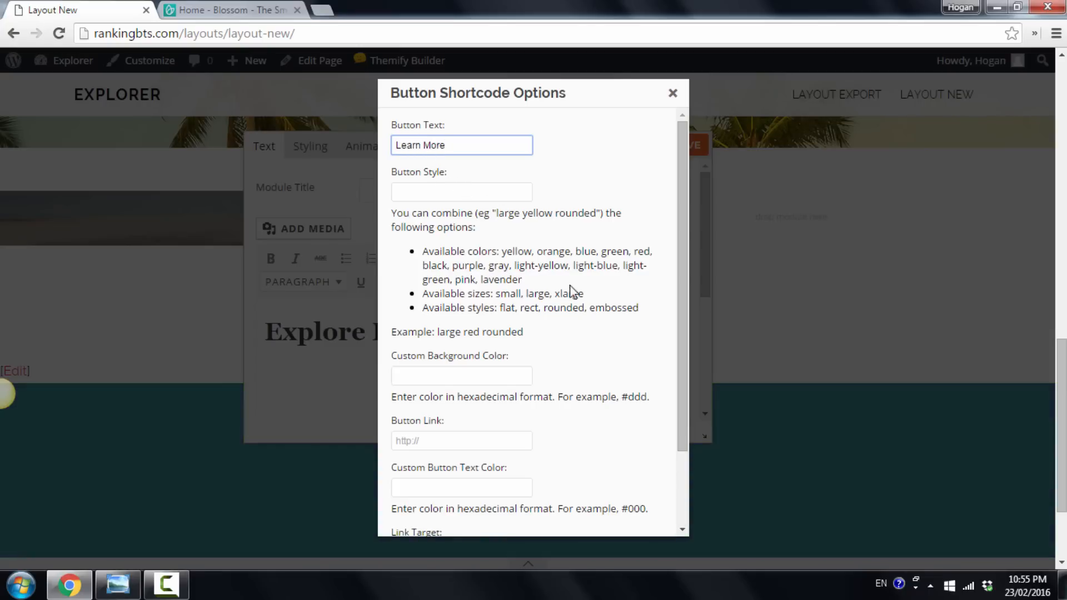
pyautogui.click(459, 193)
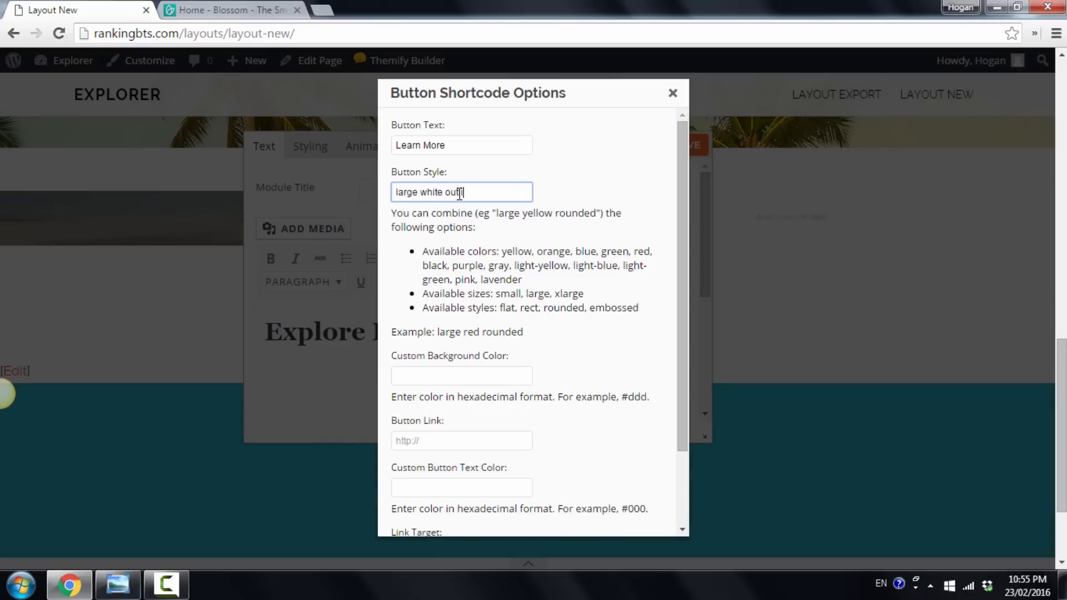
pyautogui.scroll(-2, 556, 225)
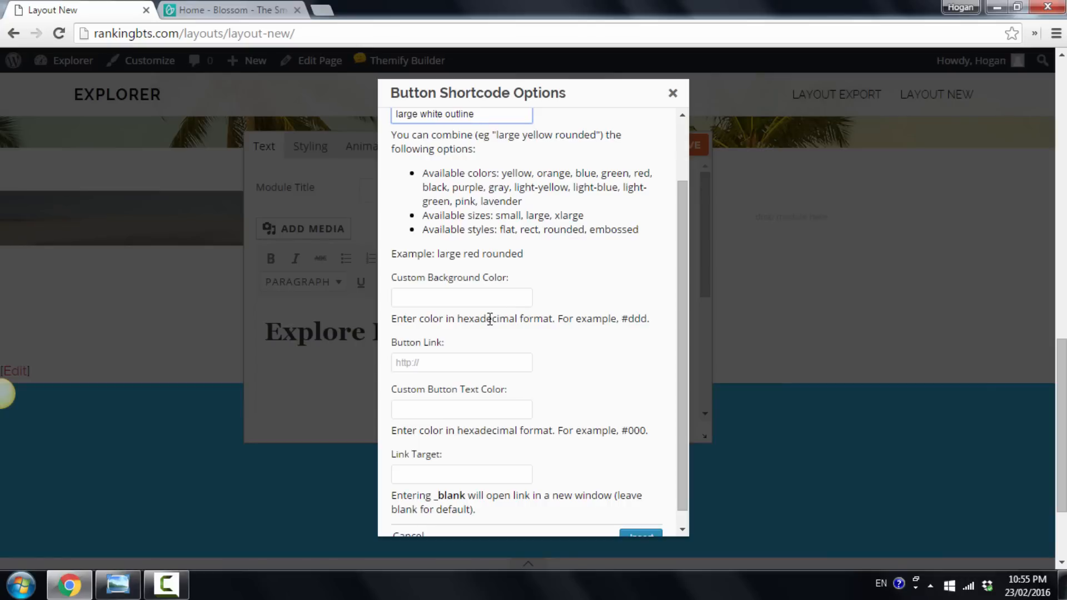
pyautogui.click(444, 363)
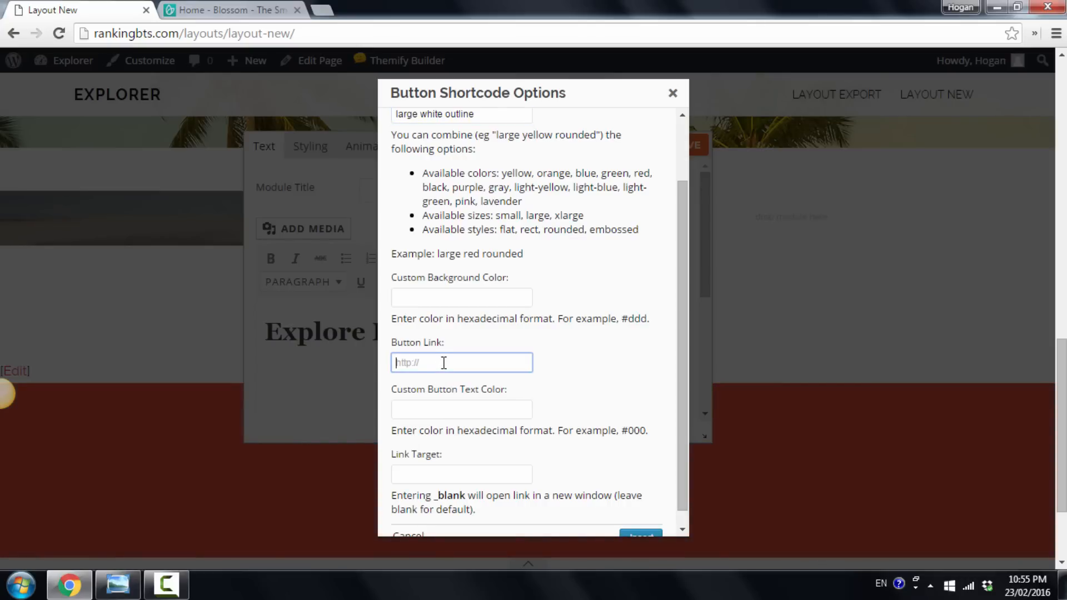
pyautogui.moveTo(184, 33); pyautogui.dragTo(87, 35)
pyautogui.rightClick(107, 38)
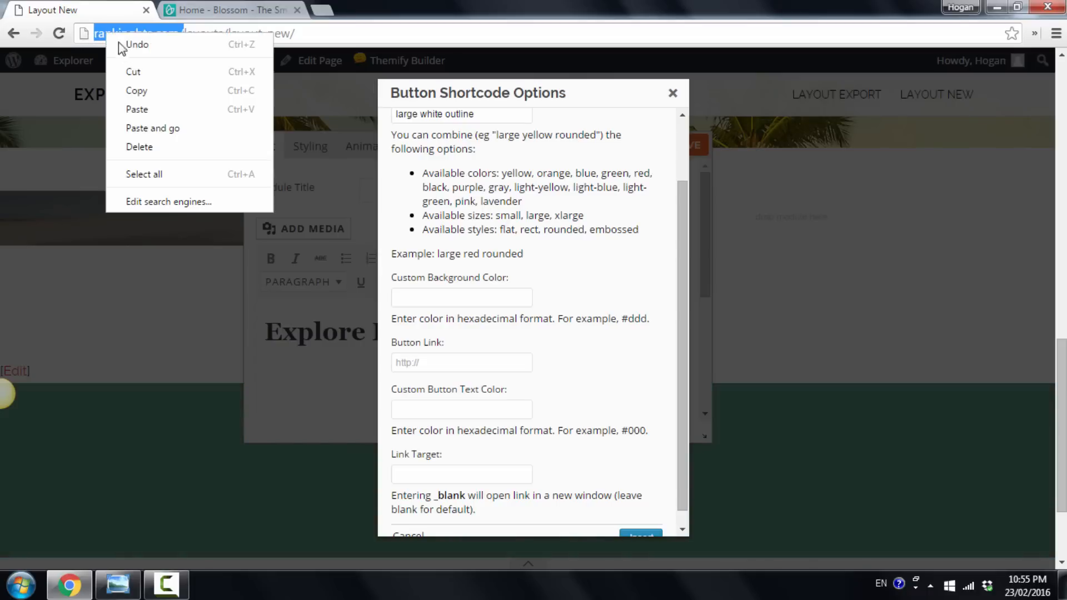
pyautogui.click(138, 90)
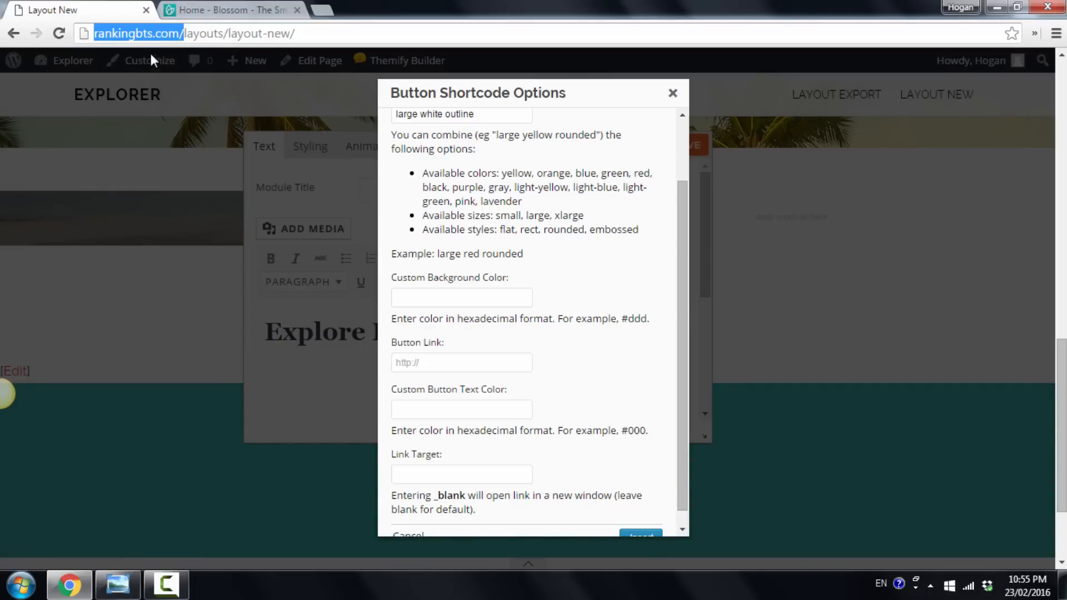
pyautogui.rightClick(439, 356)
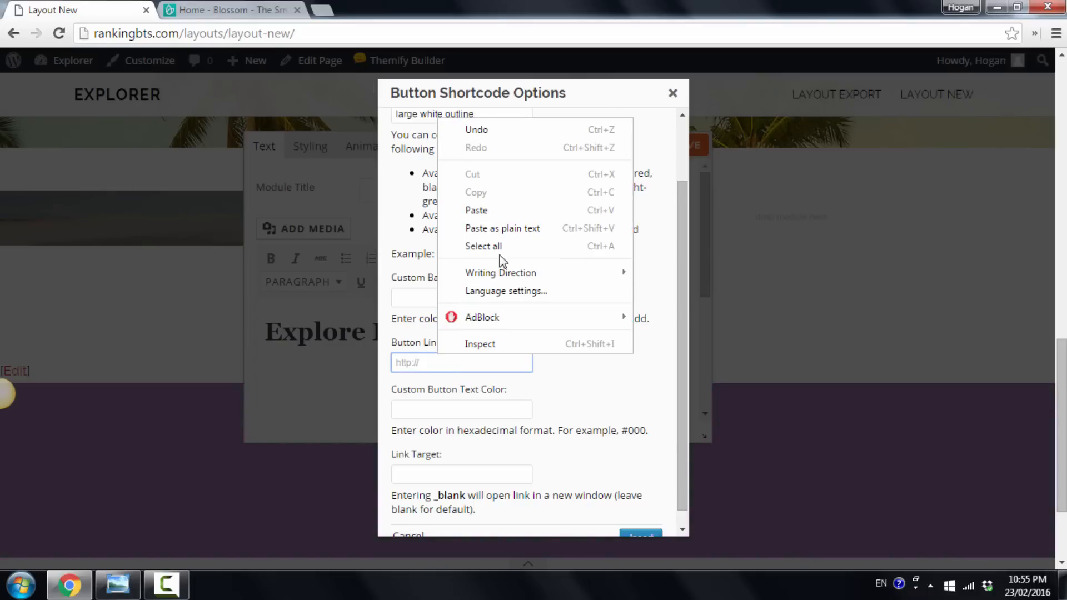
pyautogui.click(503, 228)
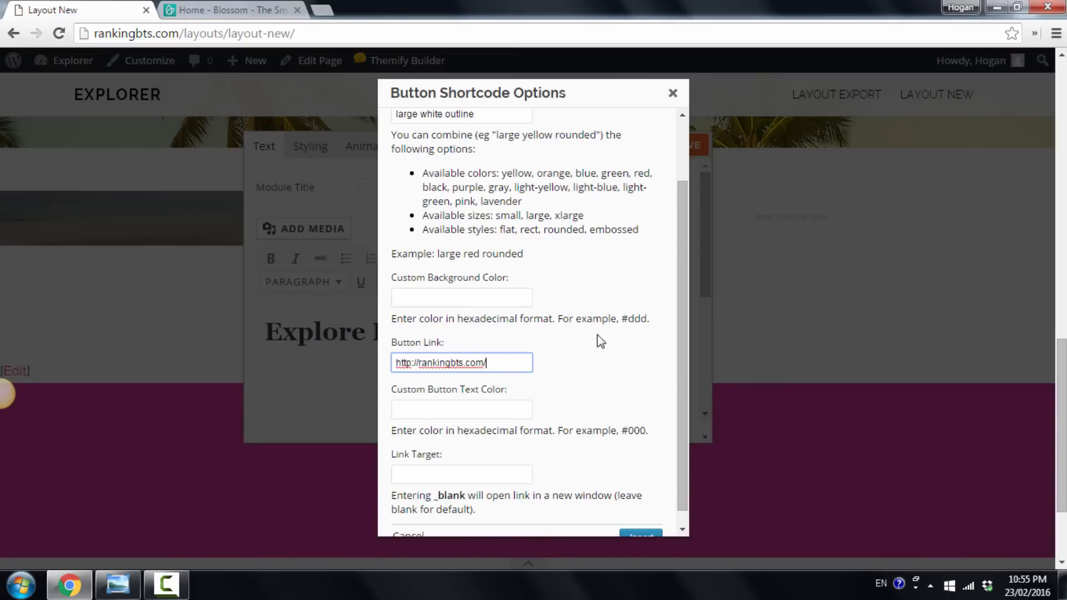
pyautogui.scroll(-2, 593, 341)
pyautogui.click(640, 522)
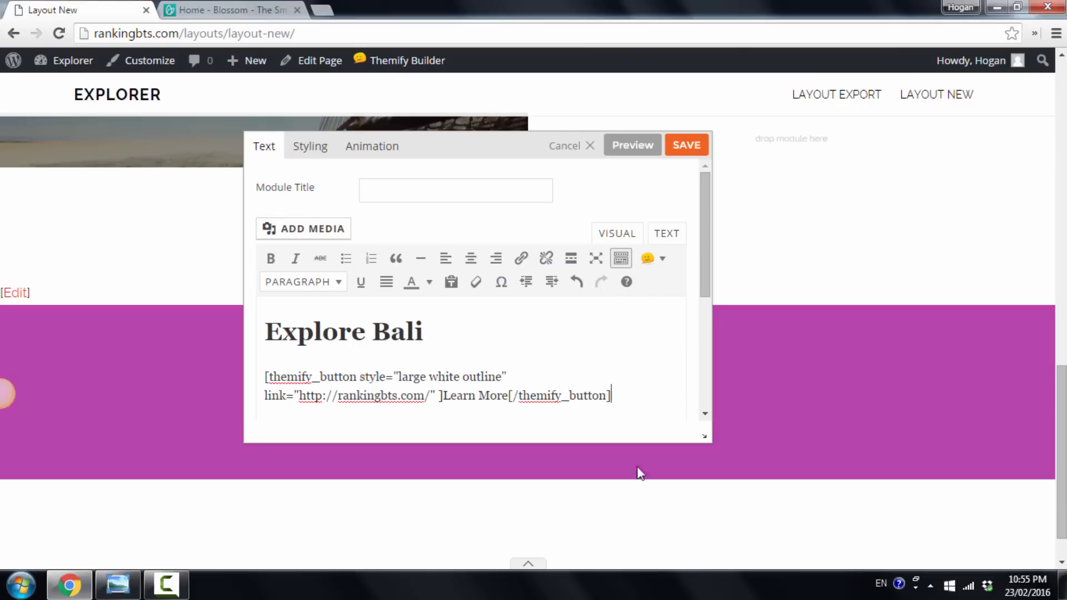
# Style the Explore Bali text module with centered text and white font color ffffff, and save it.
pyautogui.click(314, 150)
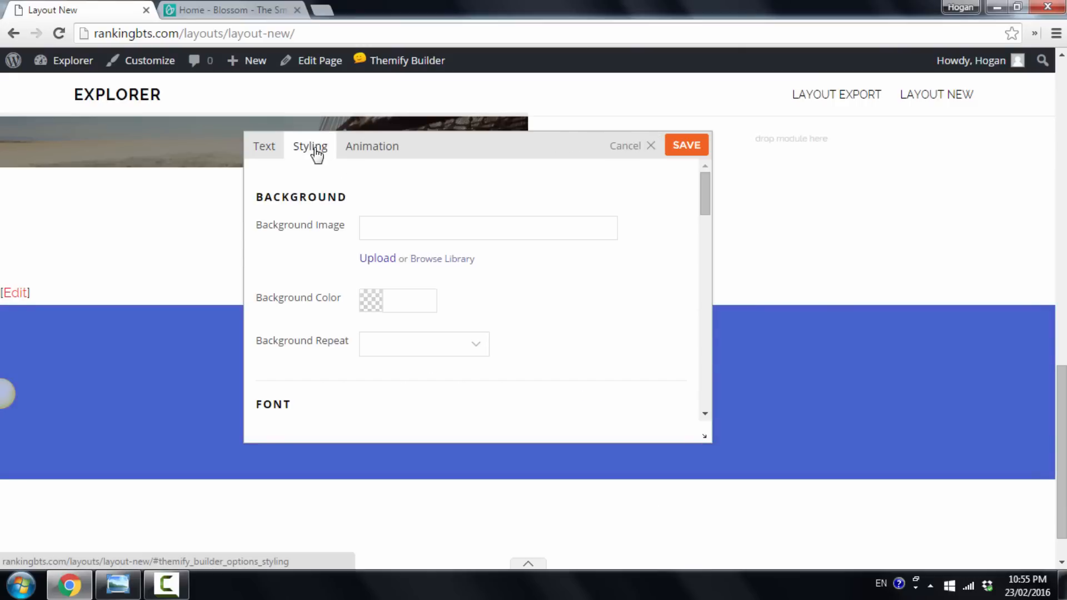
pyautogui.scroll(-6, 468, 251)
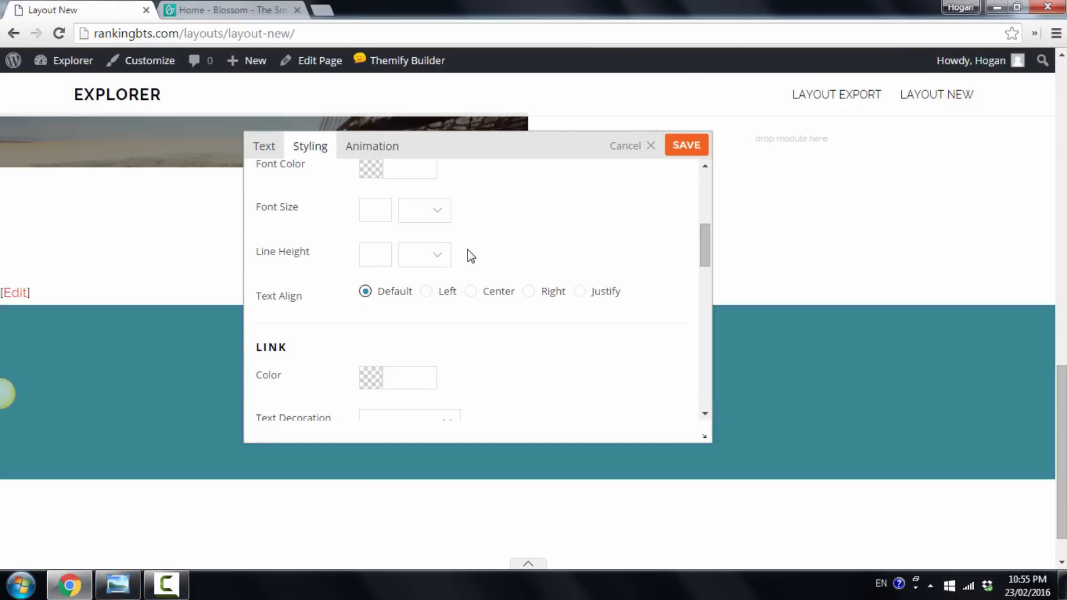
pyautogui.click(471, 300)
pyautogui.scroll(3, 504, 248)
pyautogui.scroll(-1, 504, 246)
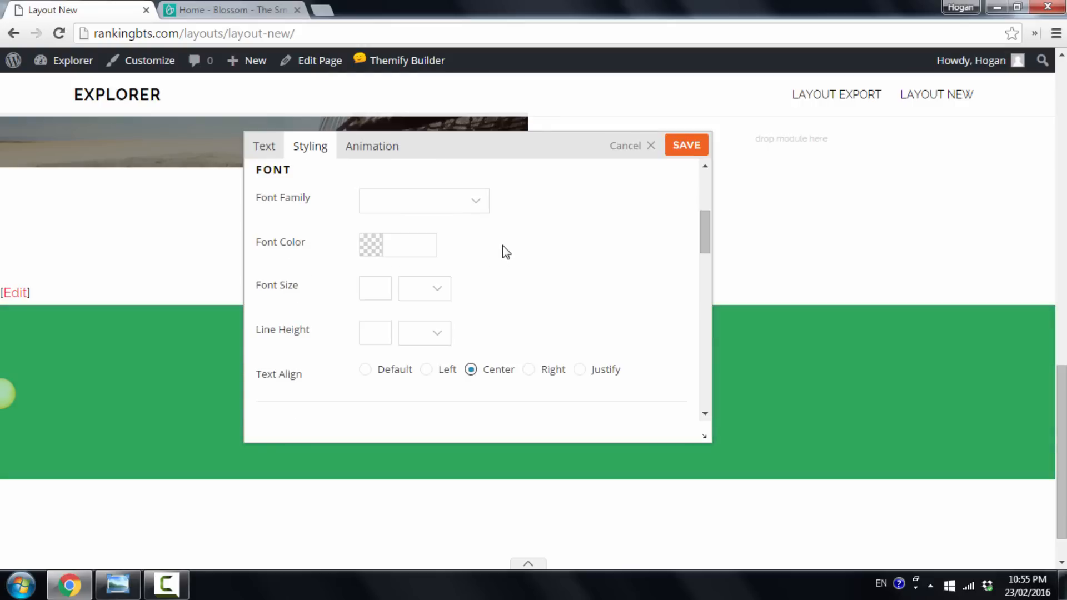
pyautogui.click(379, 247)
pyautogui.moveTo(403, 269); pyautogui.dragTo(310, 257)
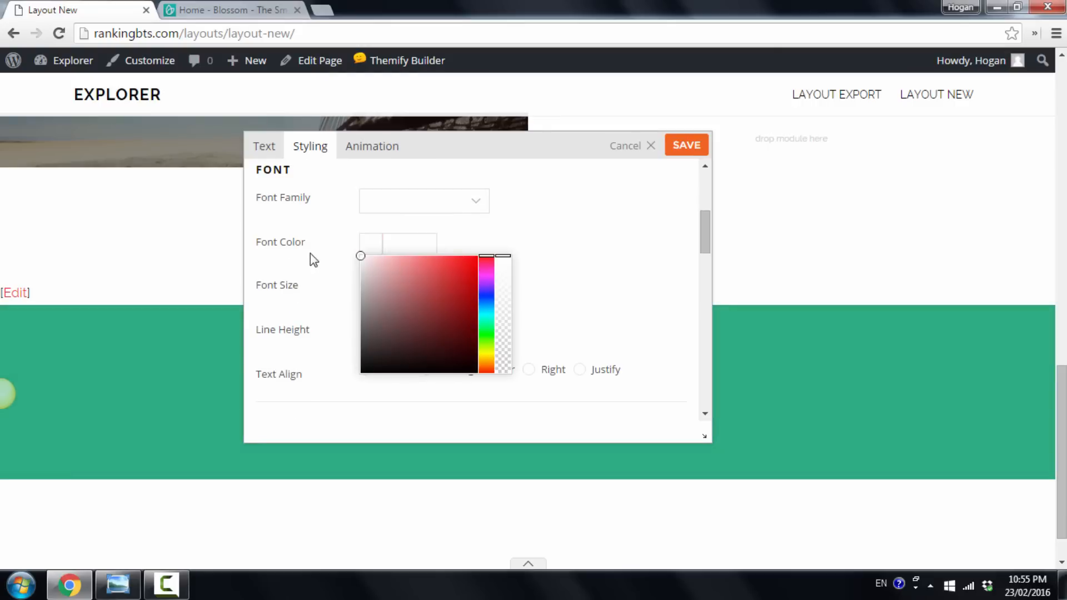
pyautogui.click(586, 250)
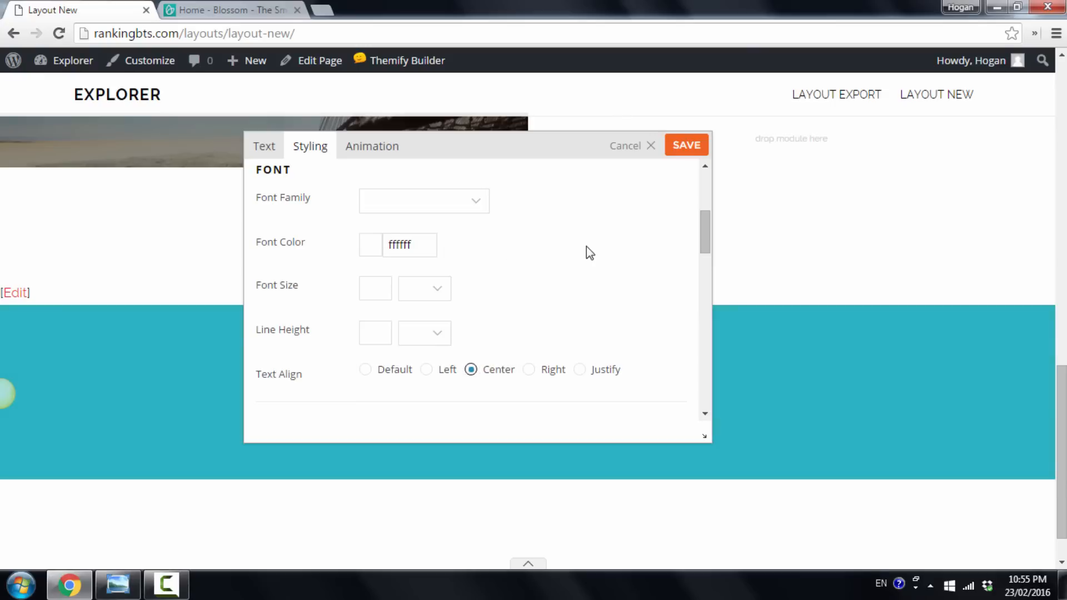
pyautogui.click(687, 149)
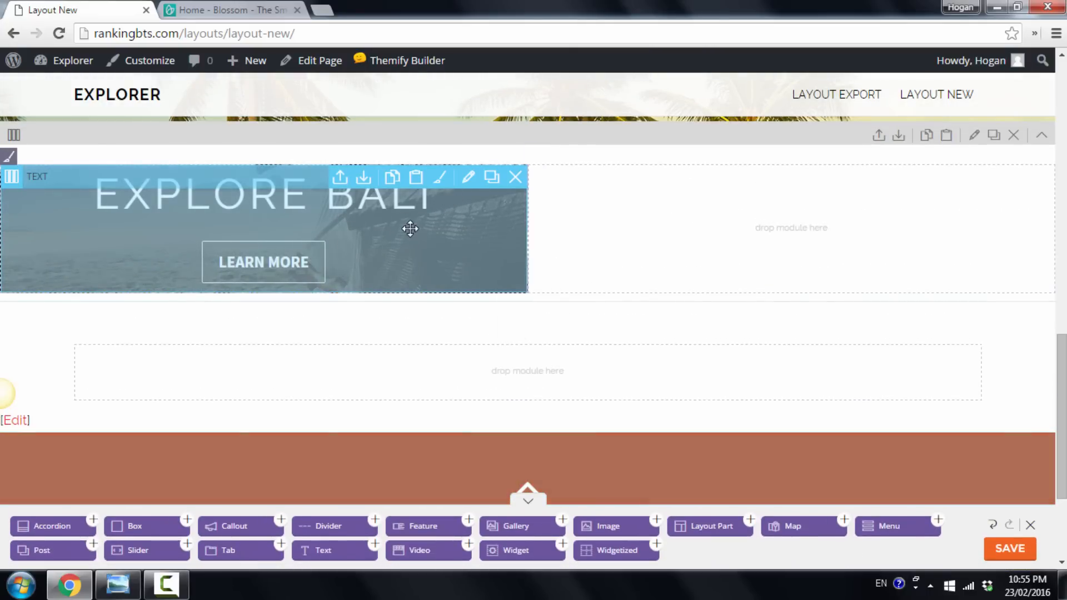
# Reopen the Explore Bali text module, check the wireframe's padding note and set the top padding to 10%.
pyautogui.doubleClick(395, 228)
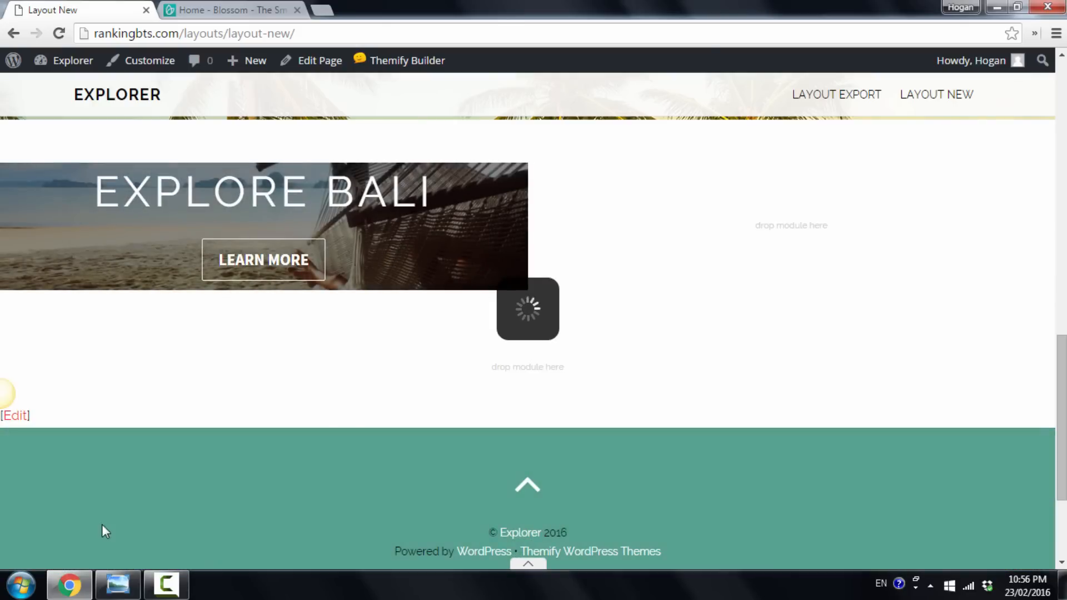
pyautogui.click(117, 585)
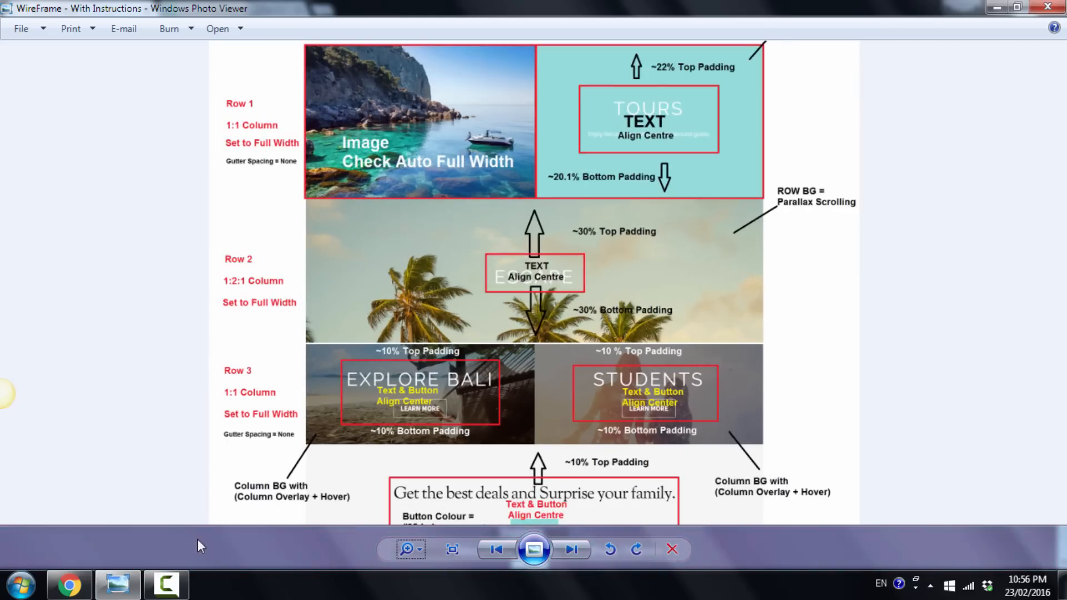
pyautogui.click(65, 595)
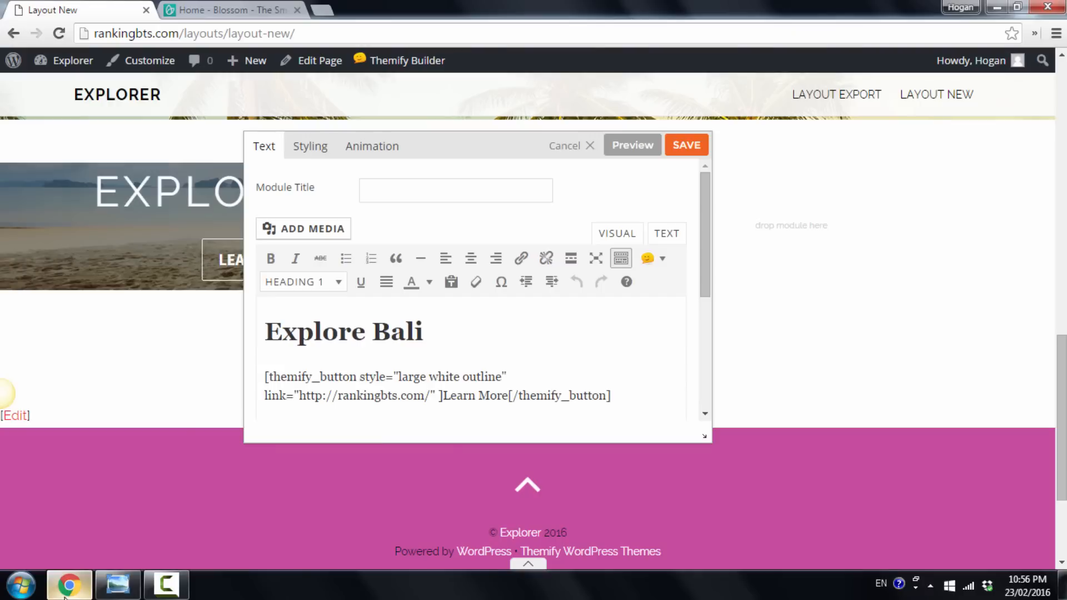
pyautogui.click(310, 145)
pyautogui.scroll(-12, 535, 305)
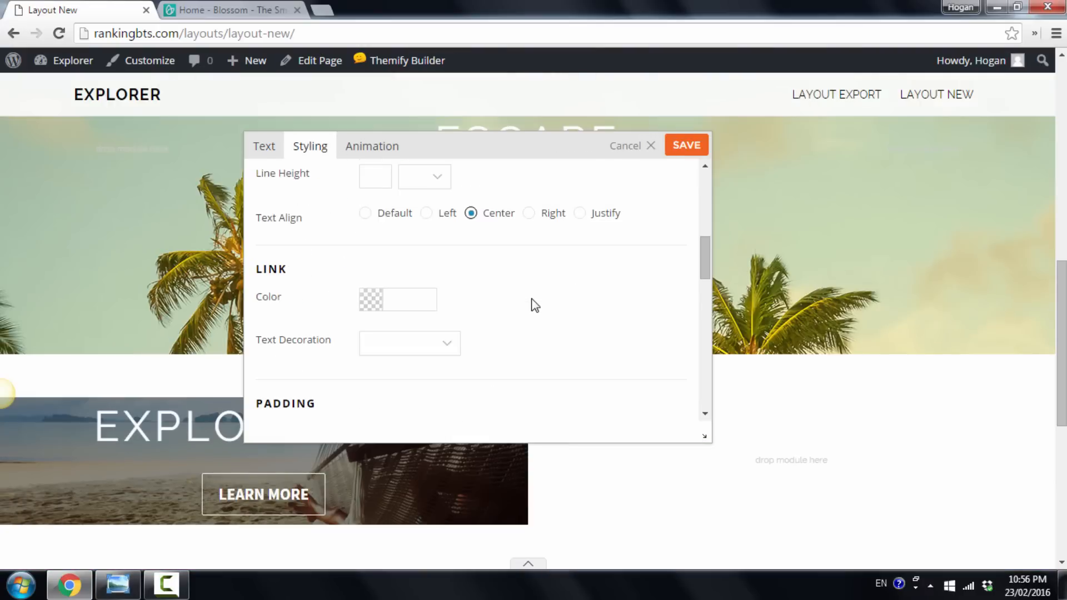
pyautogui.click(377, 281)
pyautogui.write('10')
pyautogui.click(421, 280)
pyautogui.click(419, 312)
# Set the Explore Bali module's bottom padding to 10% and save the module.
pyautogui.click(377, 371)
pyautogui.write('10')
pyautogui.click(423, 367)
pyautogui.click(416, 386)
pyautogui.scroll(-3, 611, 300)
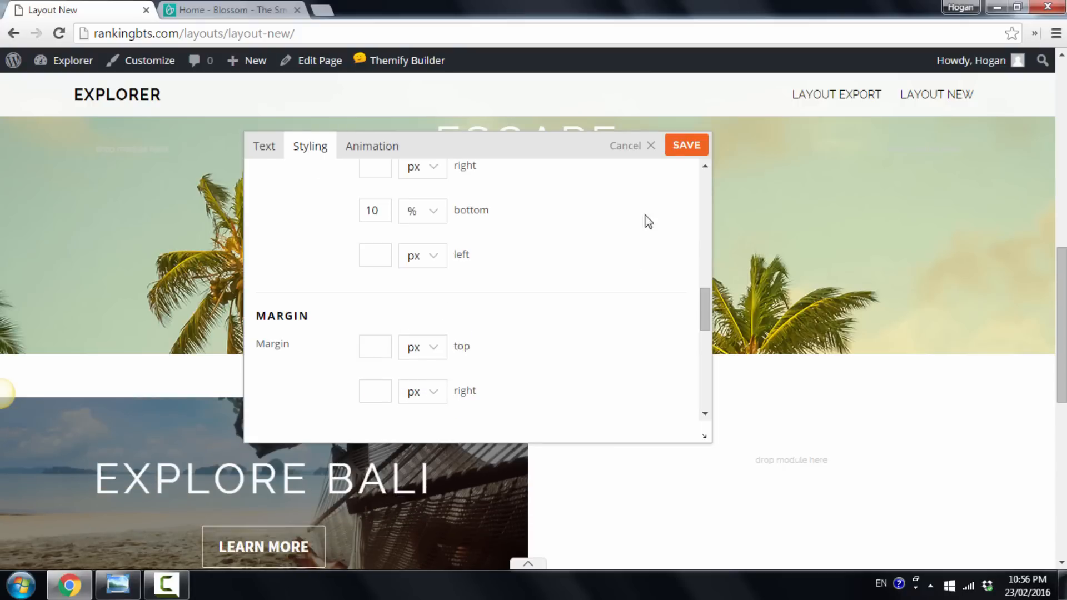
pyautogui.click(686, 148)
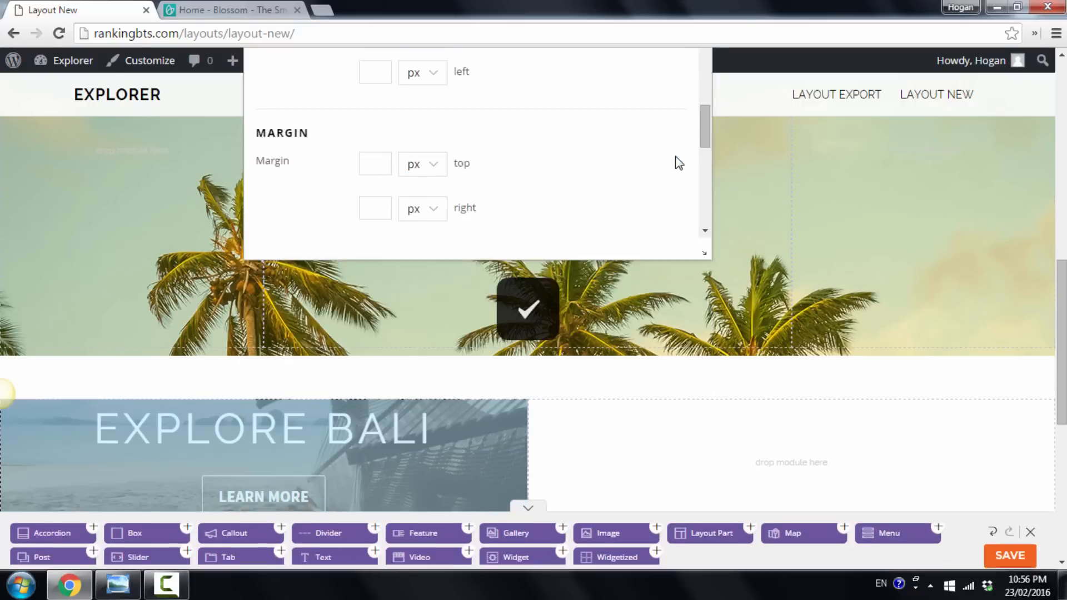
pyautogui.scroll(-2, 677, 158)
pyautogui.scroll(-2, 675, 157)
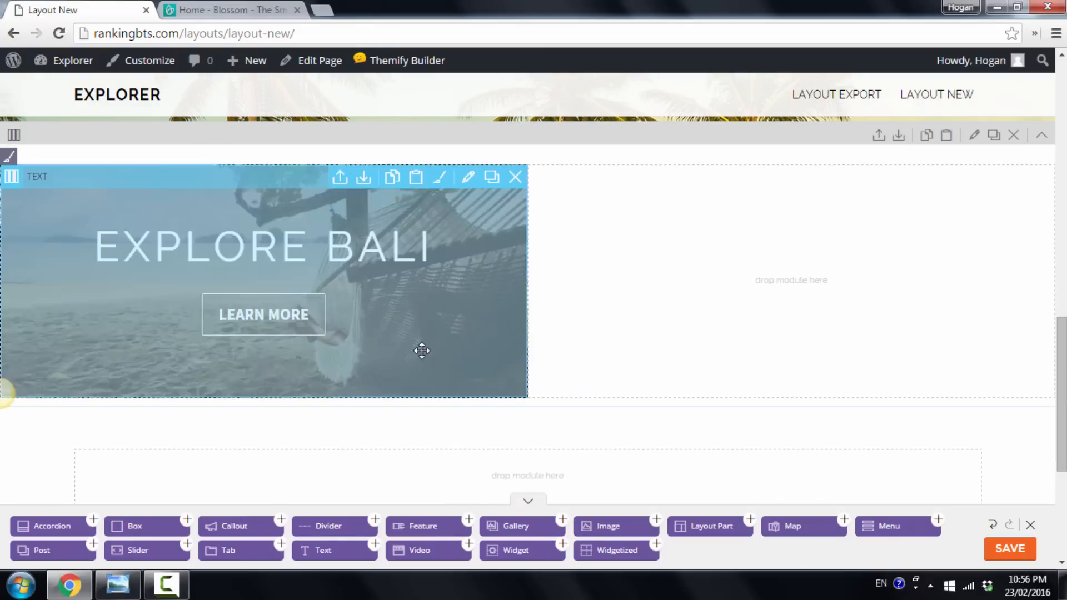
# Check the wireframe's row 3 notes and give the empty column beside Explore Bali the couple photo as a Fullcover background image.
pyautogui.click(118, 592)
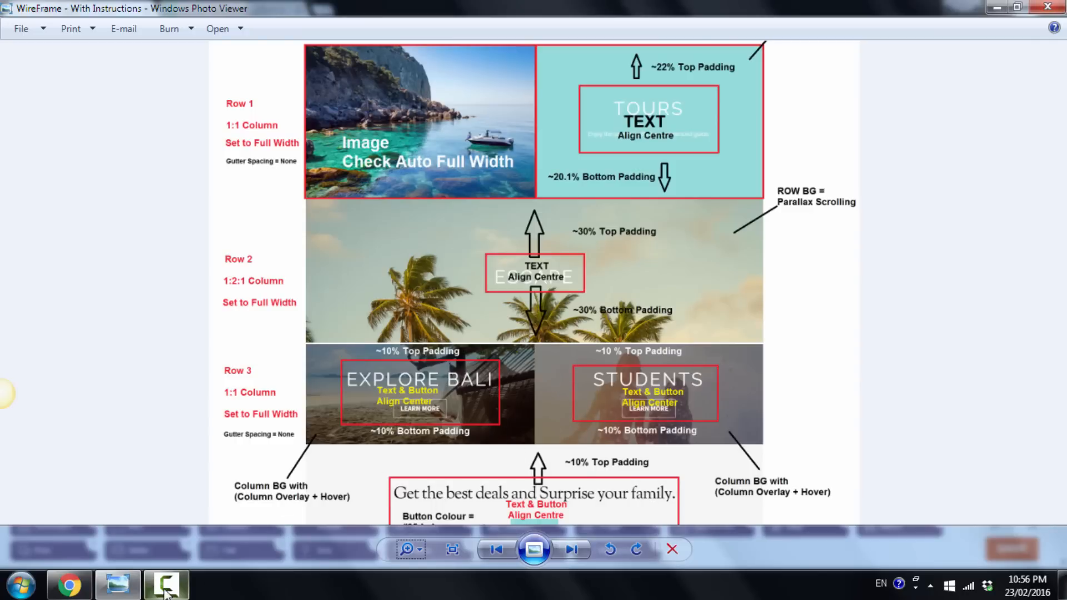
pyautogui.click(72, 597)
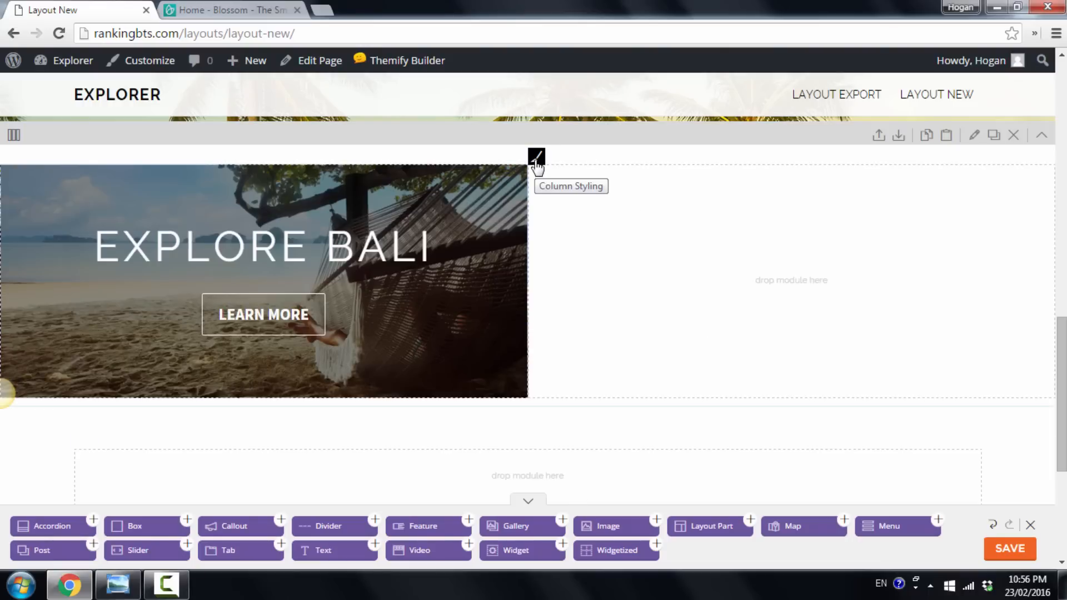
pyautogui.click(537, 158)
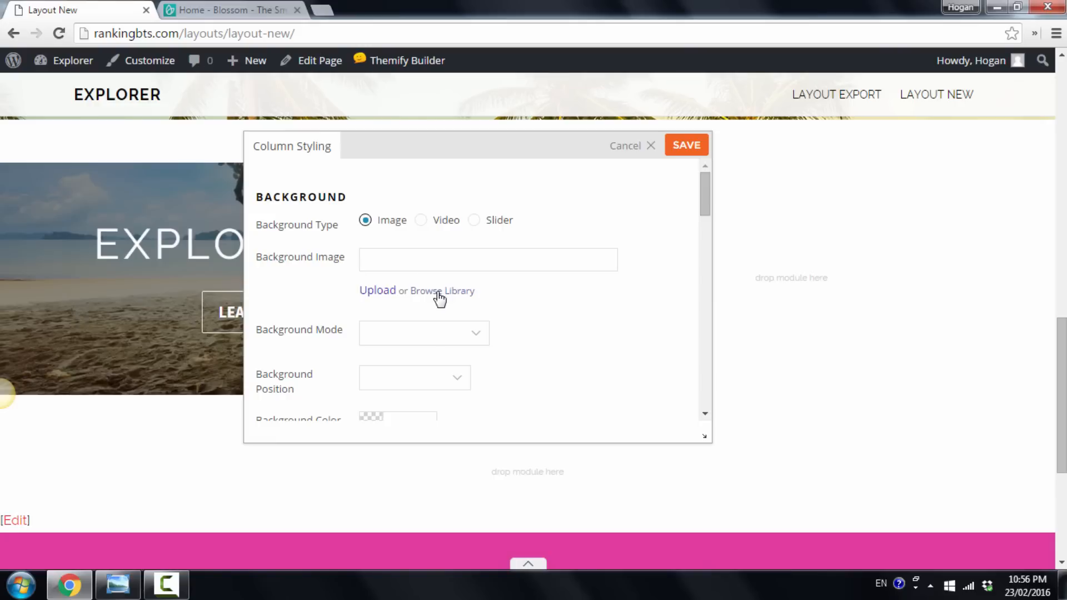
pyautogui.click(437, 293)
pyautogui.click(451, 242)
pyautogui.click(926, 525)
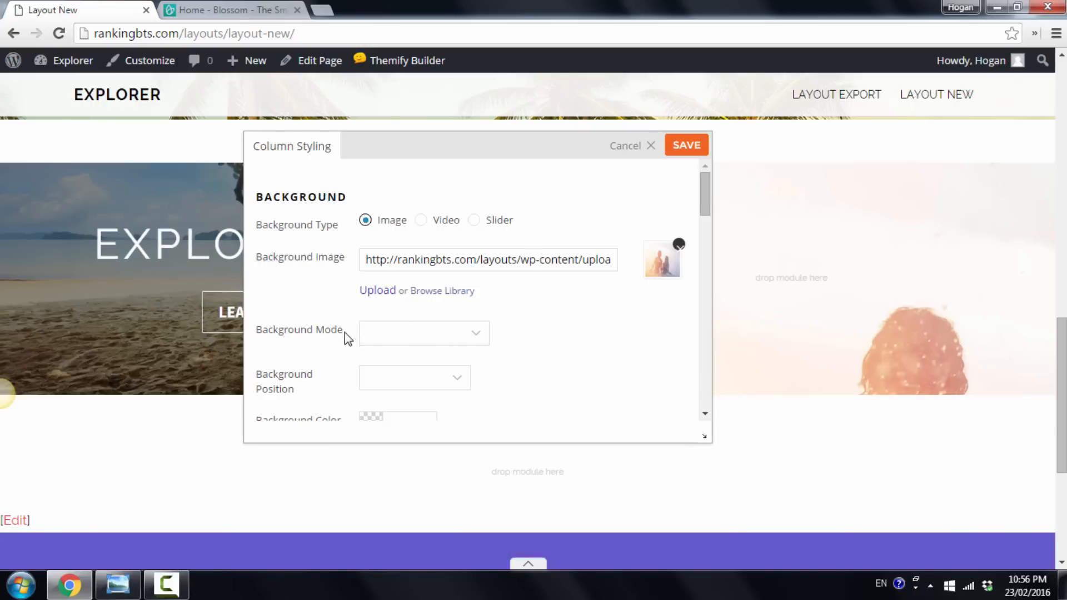
pyautogui.click(401, 334)
pyautogui.click(413, 431)
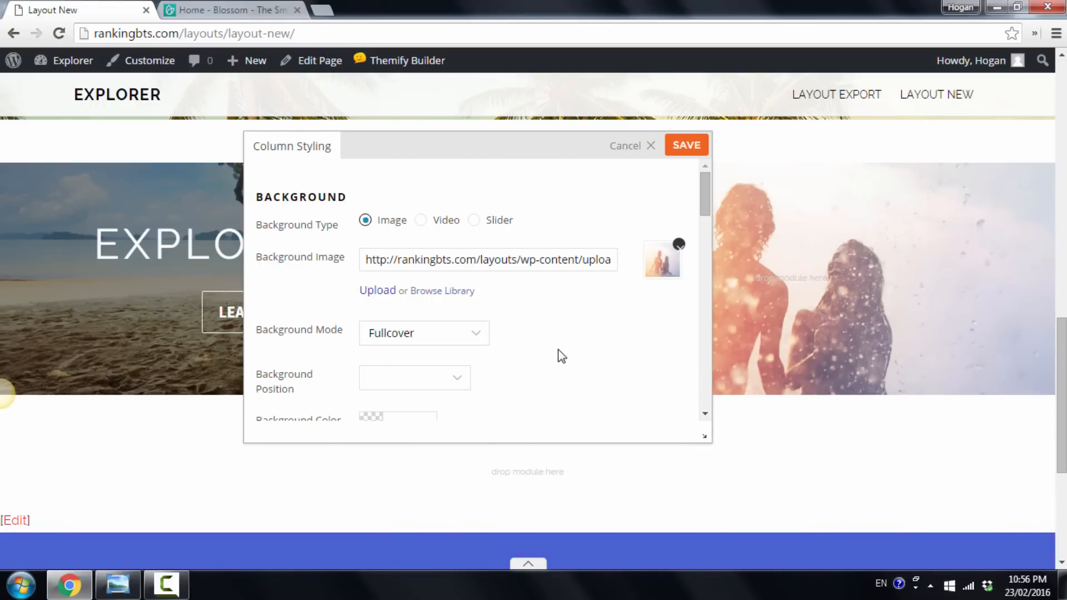
# Set the couple-photo column's overlay color to black 000000 at about half opacity.
pyautogui.scroll(-1, 561, 356)
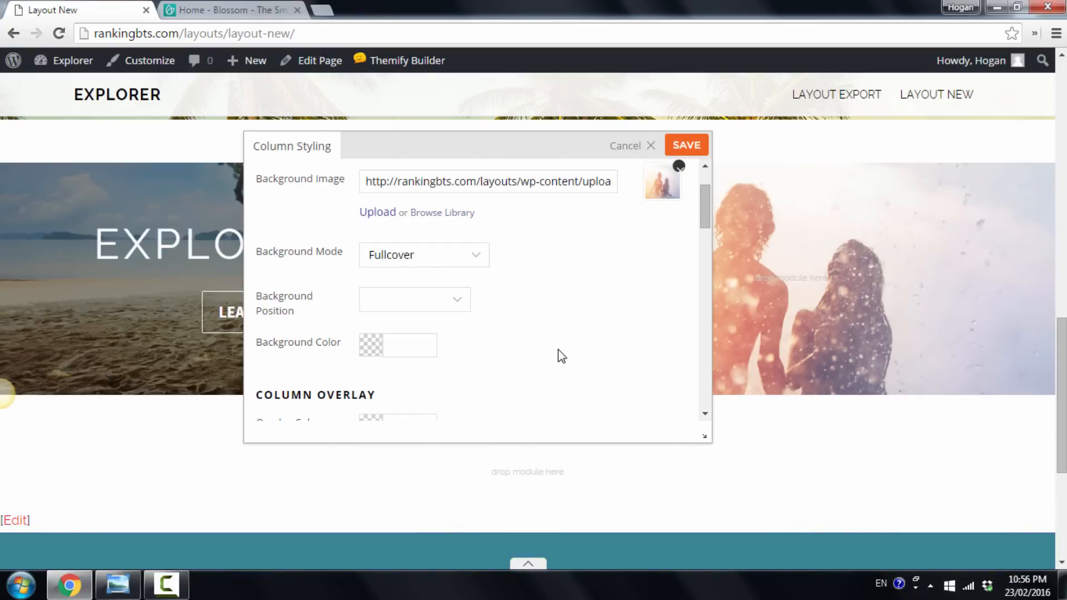
pyautogui.scroll(-1, 561, 356)
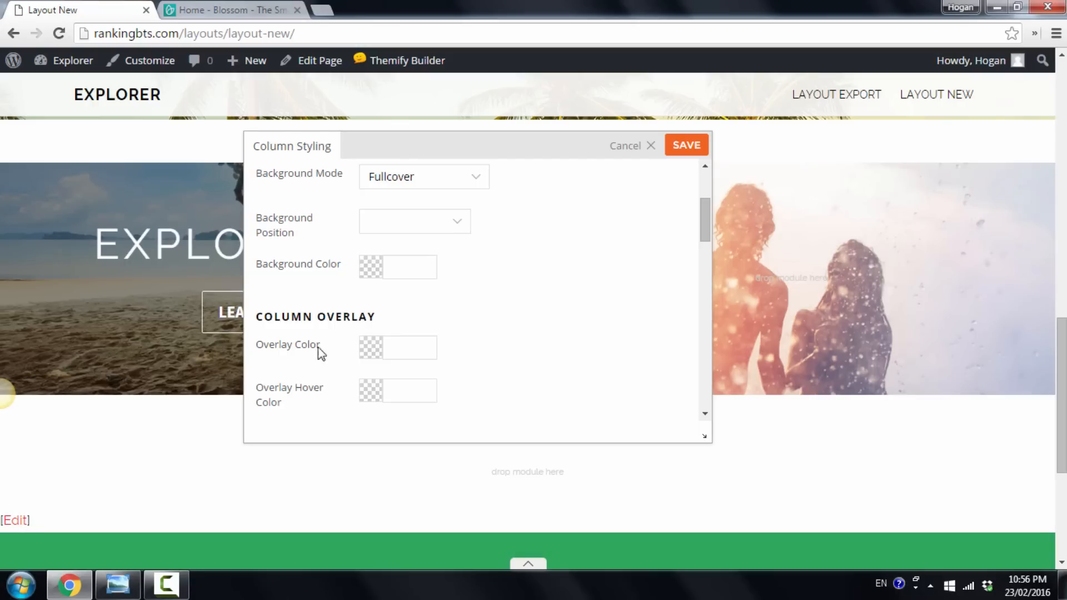
pyautogui.click(371, 347)
pyautogui.scroll(-2, 528, 301)
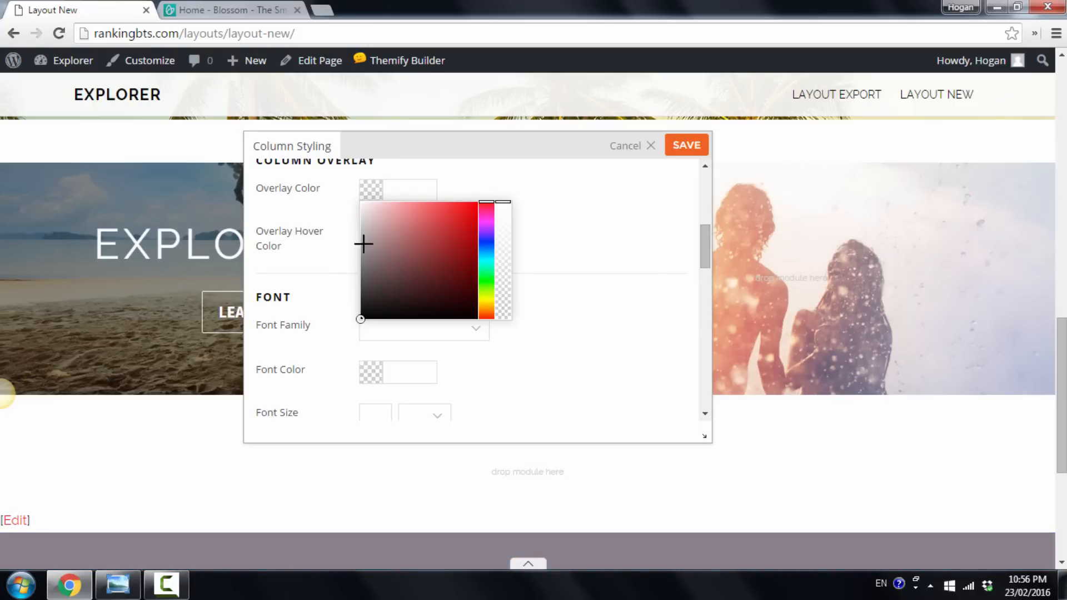
pyautogui.moveTo(407, 214); pyautogui.dragTo(328, 342)
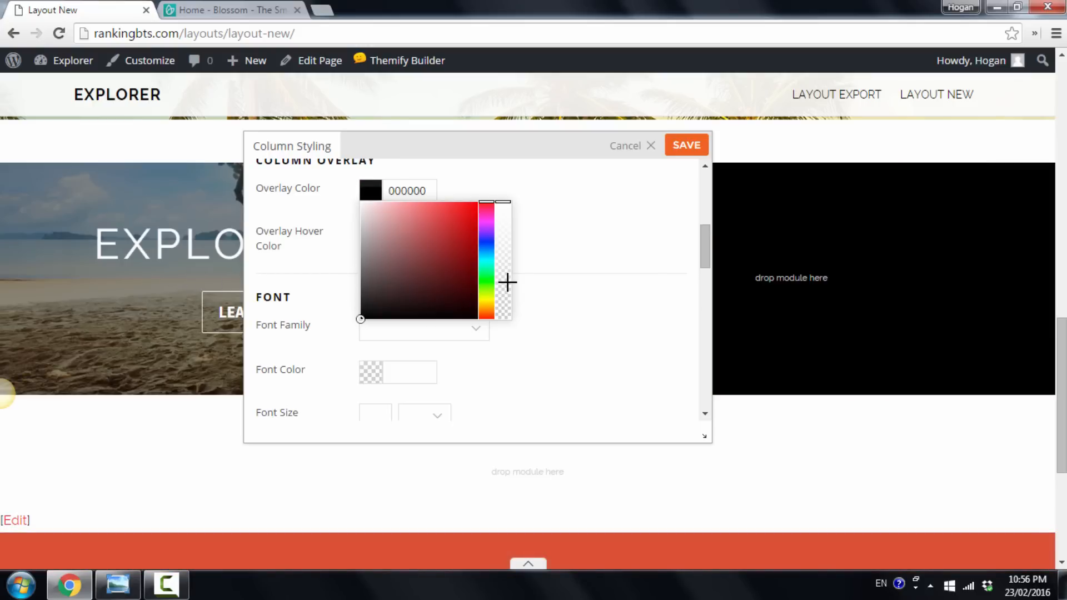
pyautogui.click(504, 260)
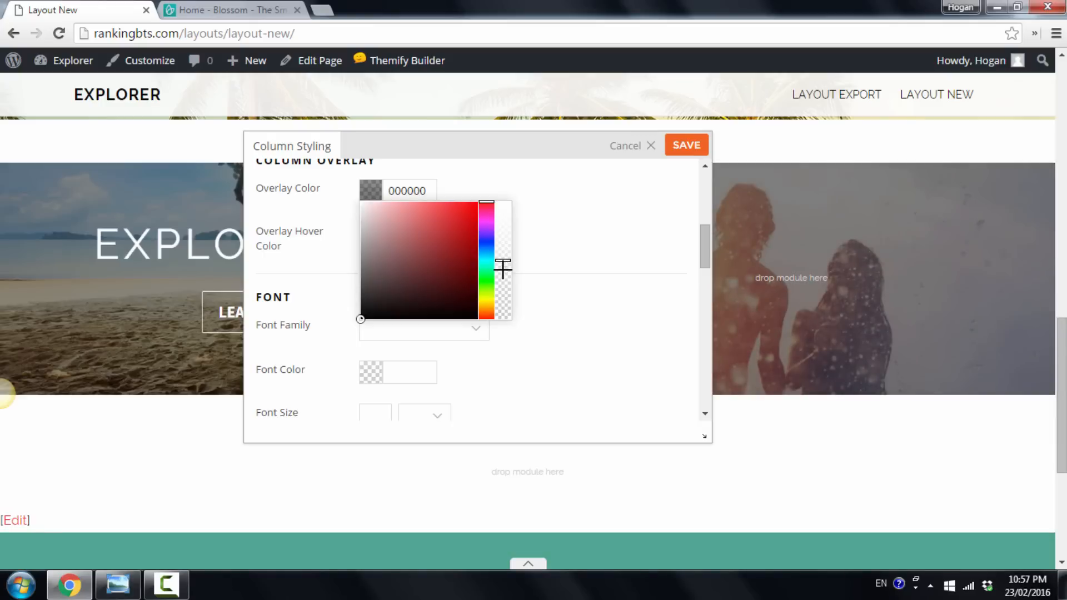
pyautogui.click(540, 231)
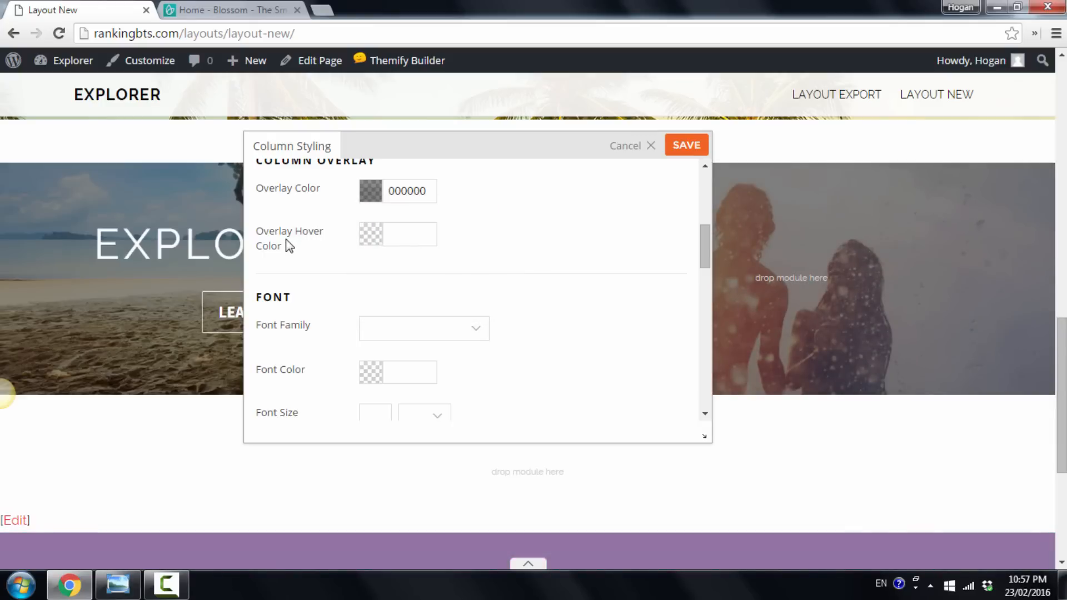
# Set the column's overlay hover color to a less transparent black 000000 and save the column styling.
pyautogui.click(369, 235)
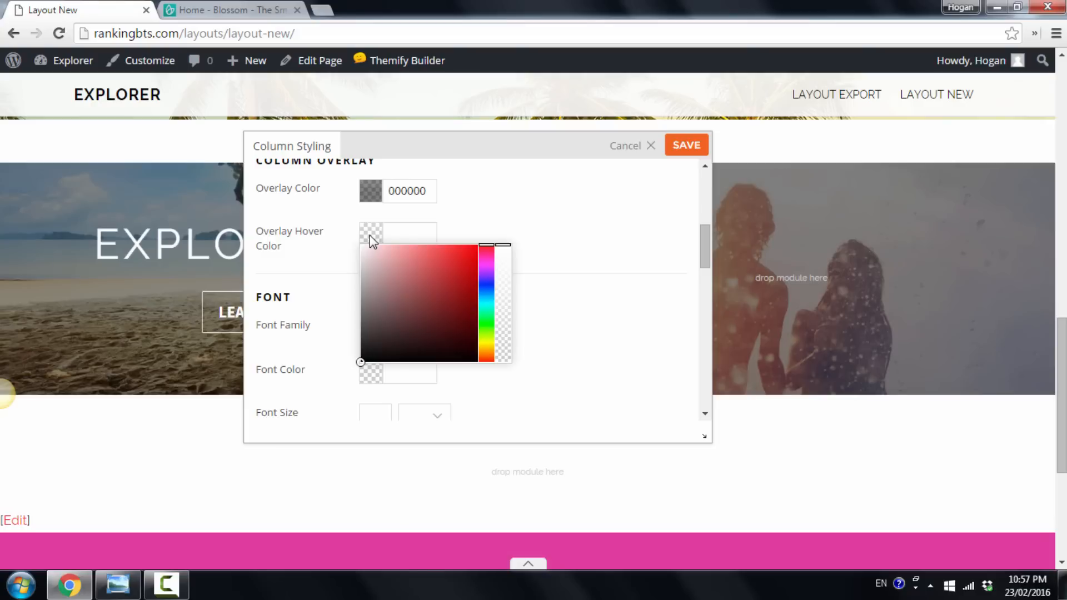
pyautogui.moveTo(381, 319); pyautogui.dragTo(342, 379)
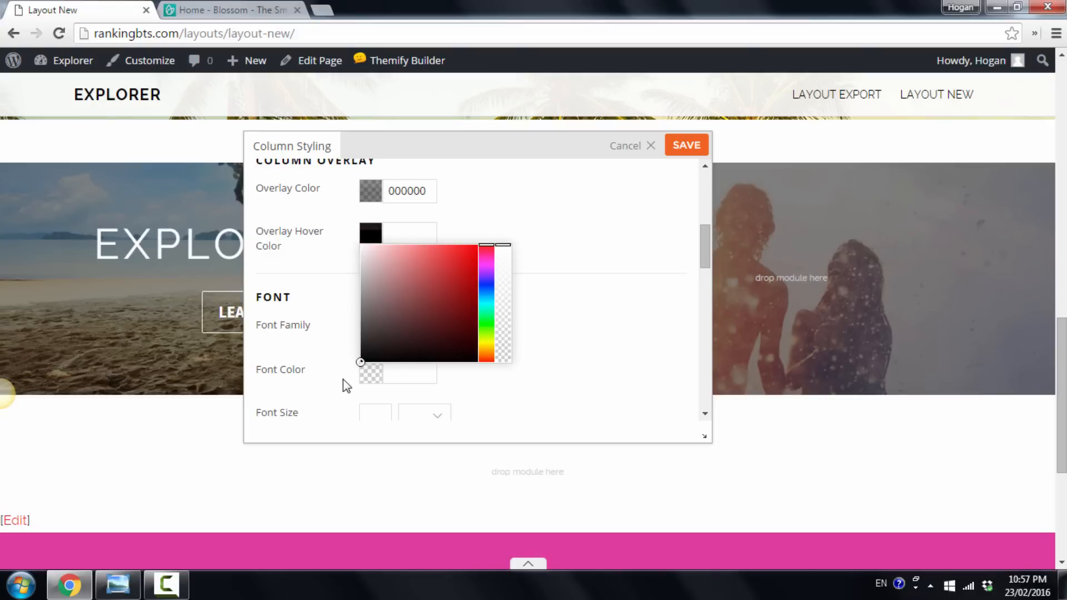
pyautogui.click(503, 281)
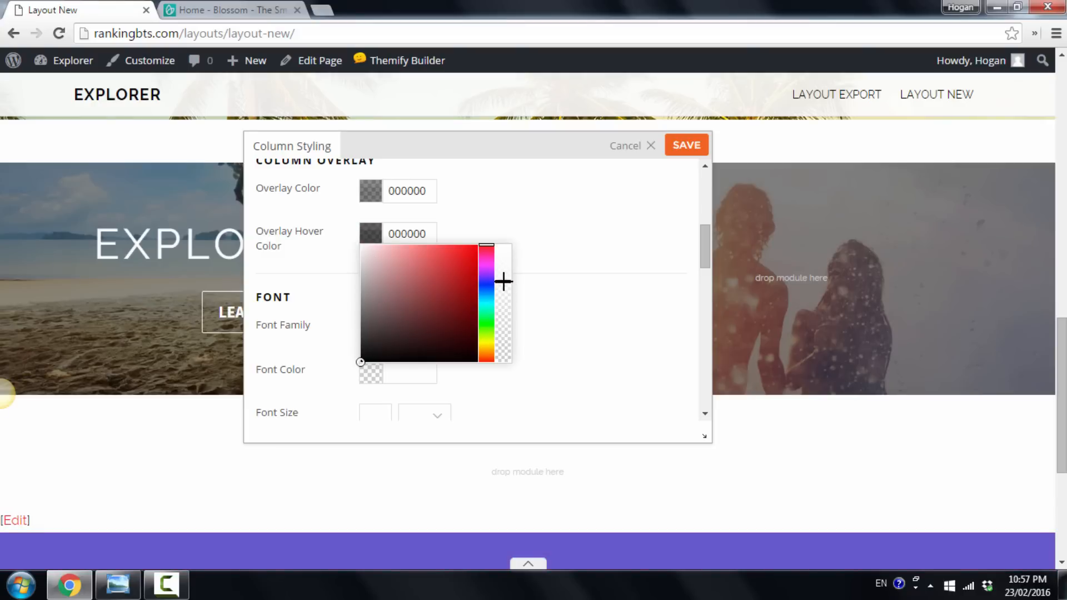
pyautogui.click(687, 148)
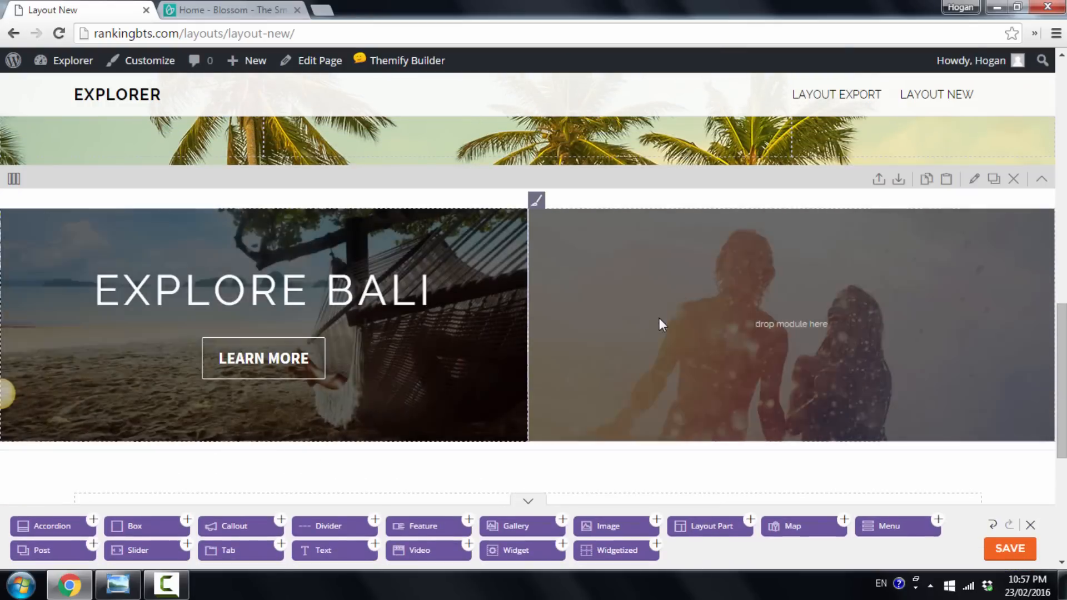
# Duplicate the Explore Bali text module and move the copy into the couple-photo column.
pyautogui.scroll(-2, 611, 306)
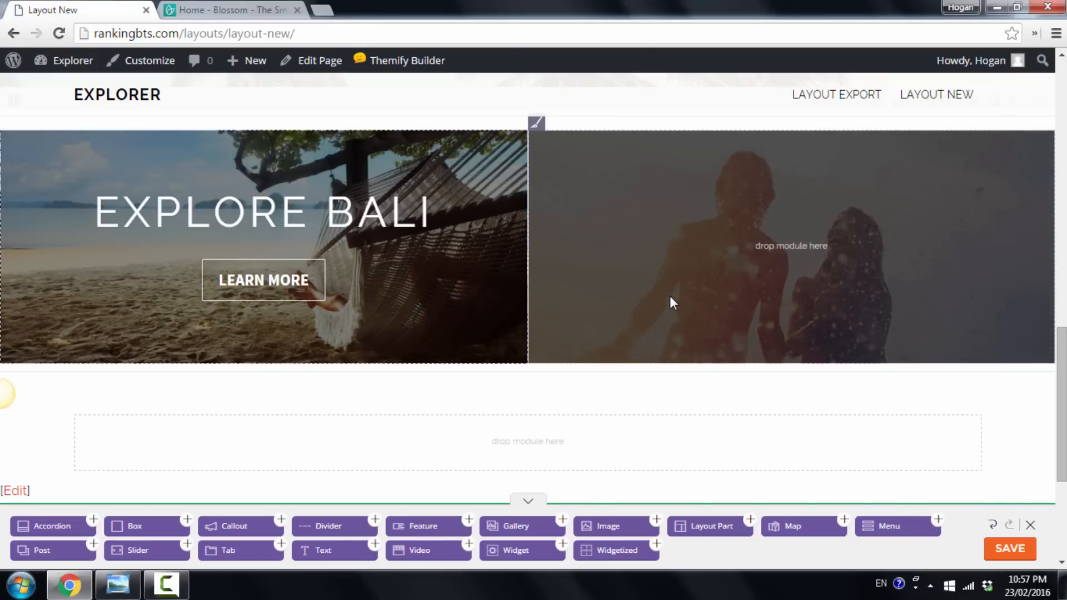
pyautogui.scroll(2, 669, 300)
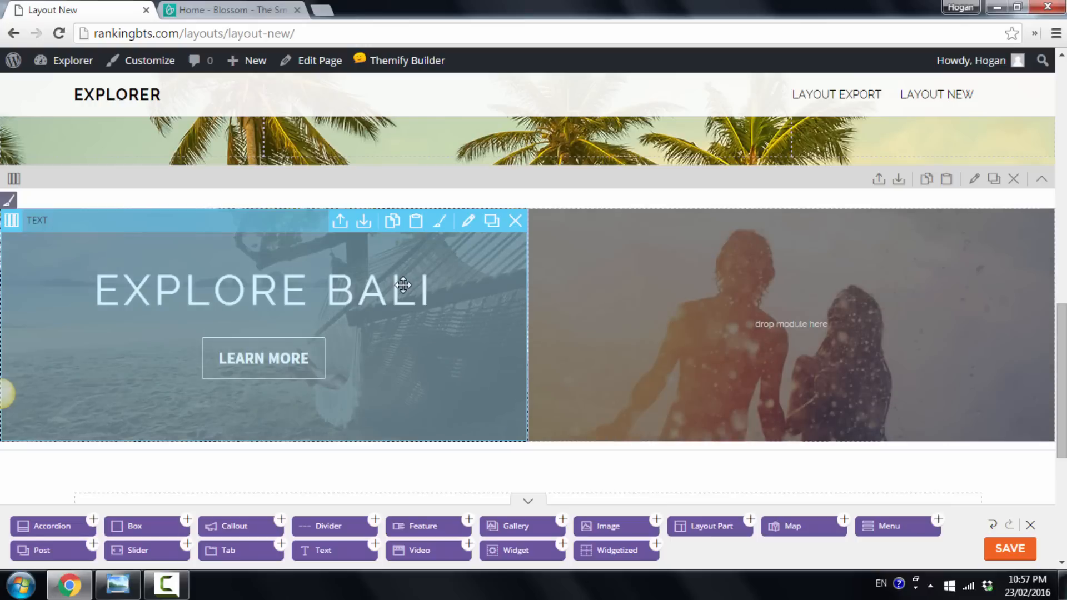
pyautogui.click(491, 222)
pyautogui.scroll(-2, 493, 227)
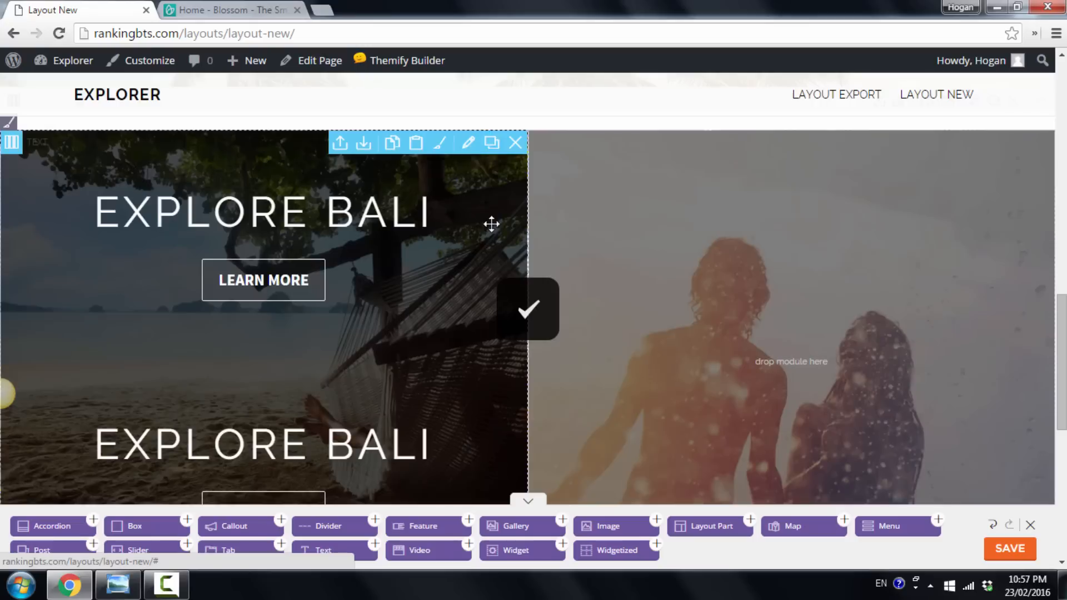
pyautogui.moveTo(292, 391); pyautogui.dragTo(760, 219)
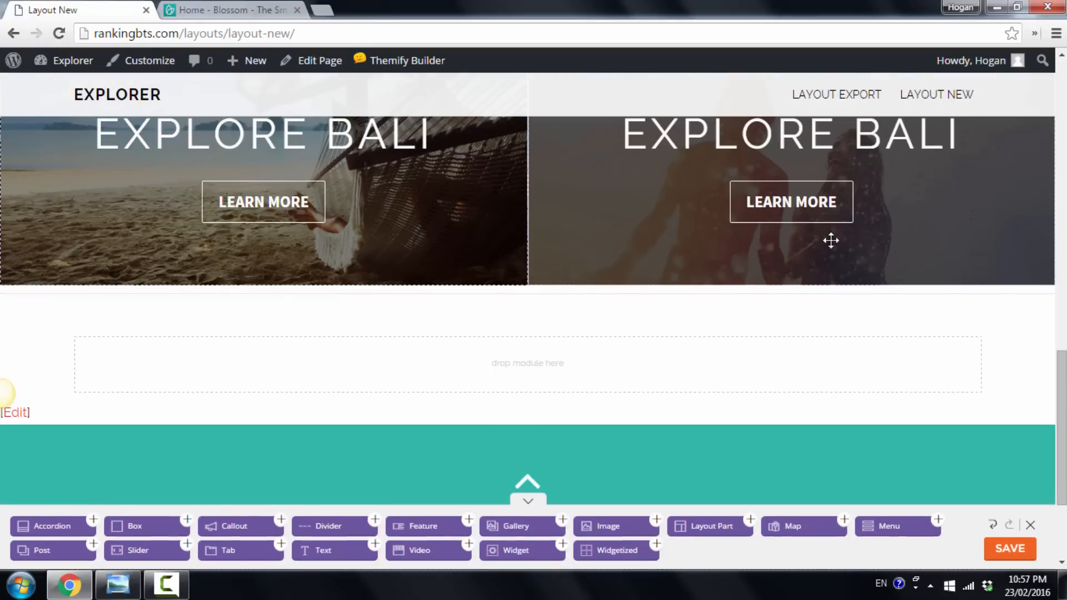
pyautogui.scroll(5, 833, 239)
pyautogui.scroll(-4, 853, 242)
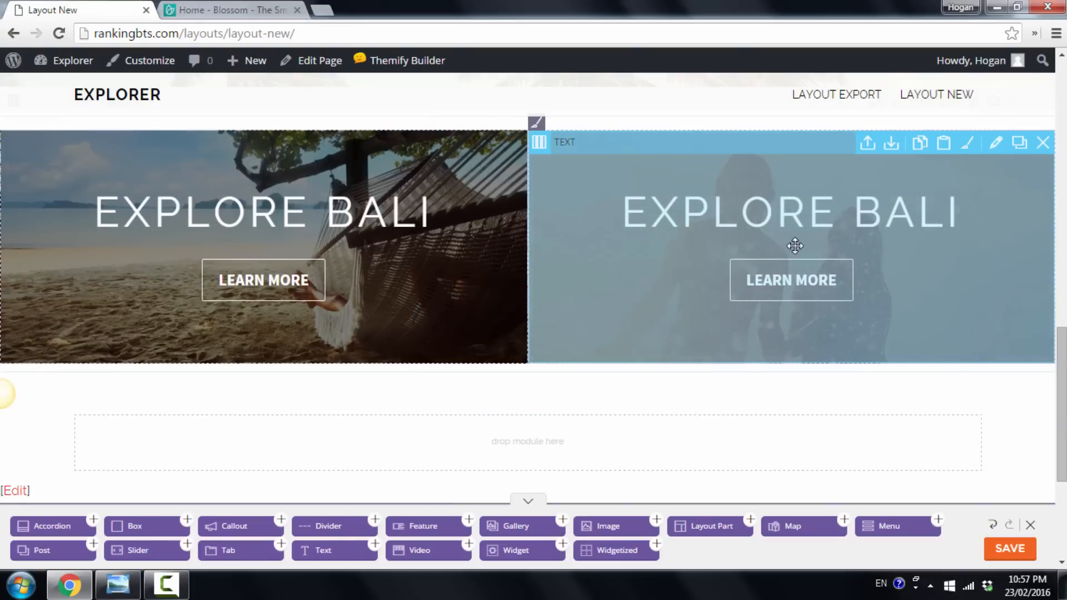
# Open the copied text module, check its heading in the wireframe and replace Explore Bali with Students.
pyautogui.doubleClick(800, 220)
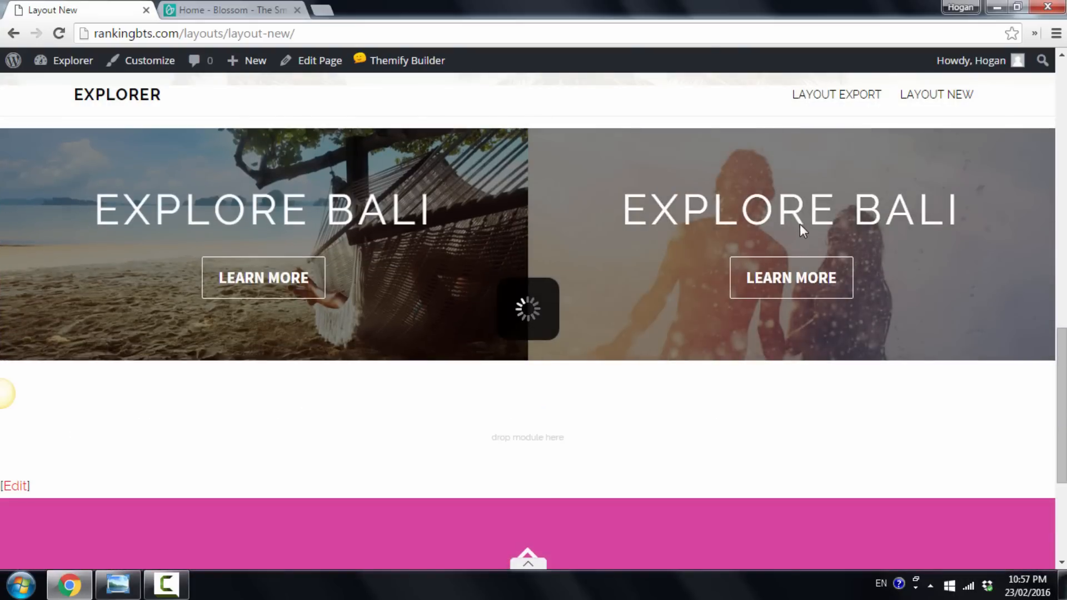
pyautogui.click(117, 583)
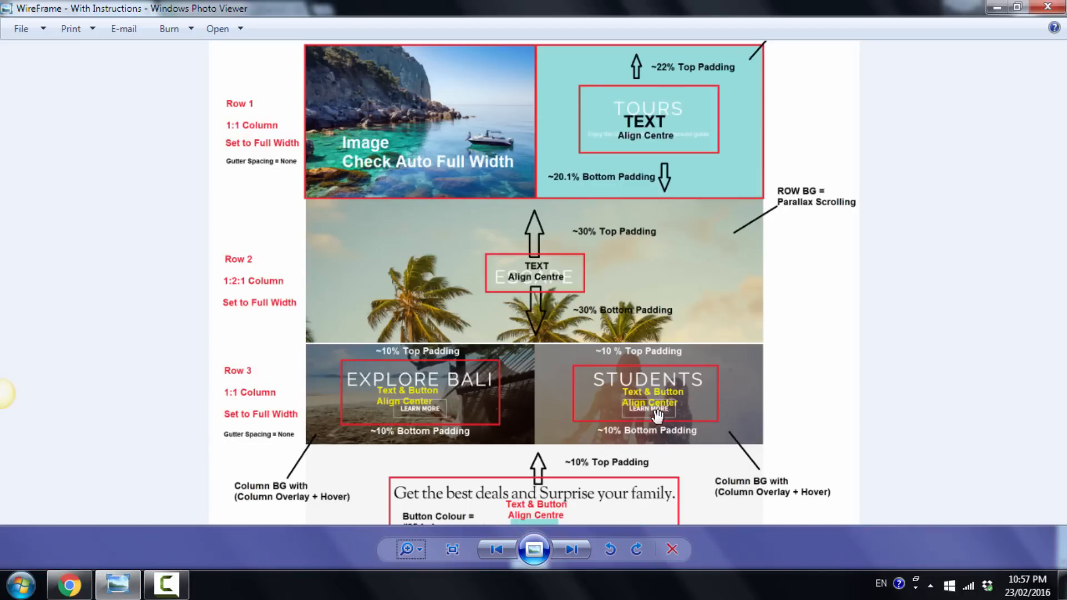
pyautogui.click(69, 584)
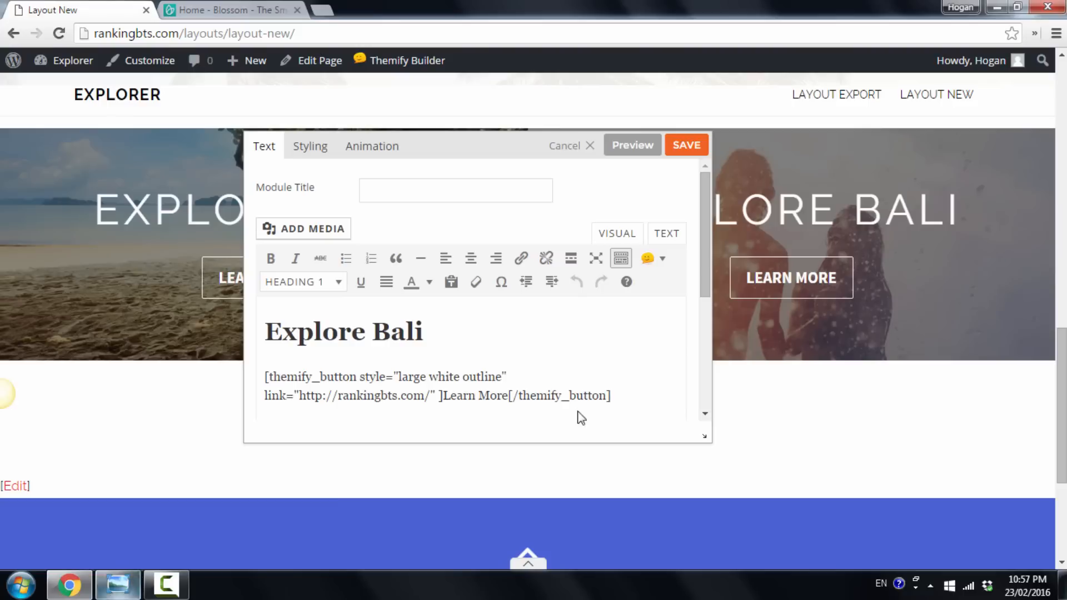
pyautogui.moveTo(436, 331); pyautogui.dragTo(254, 342)
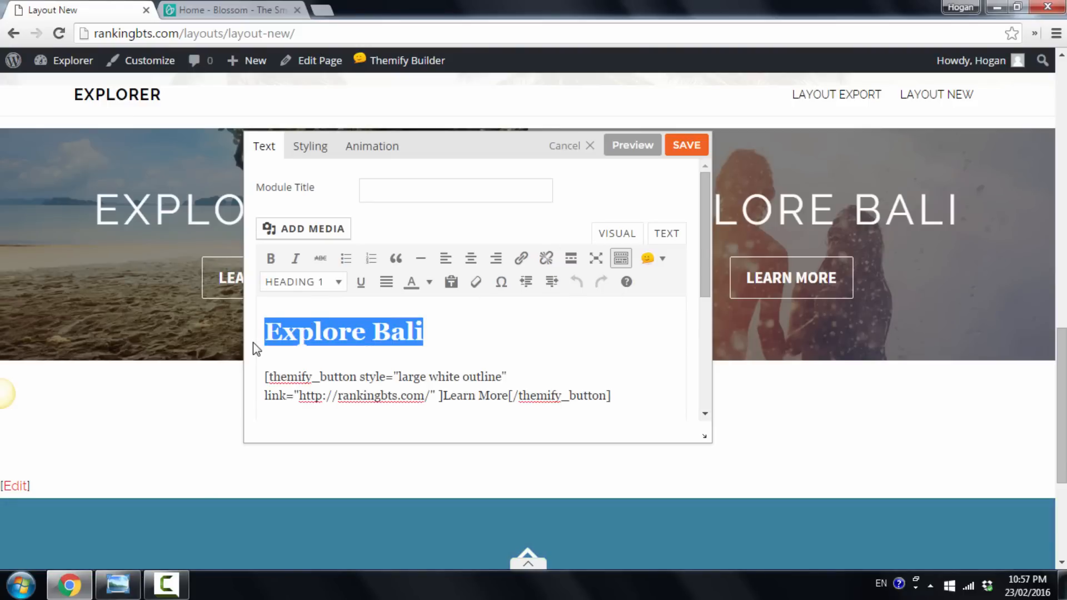
pyautogui.write('Students')
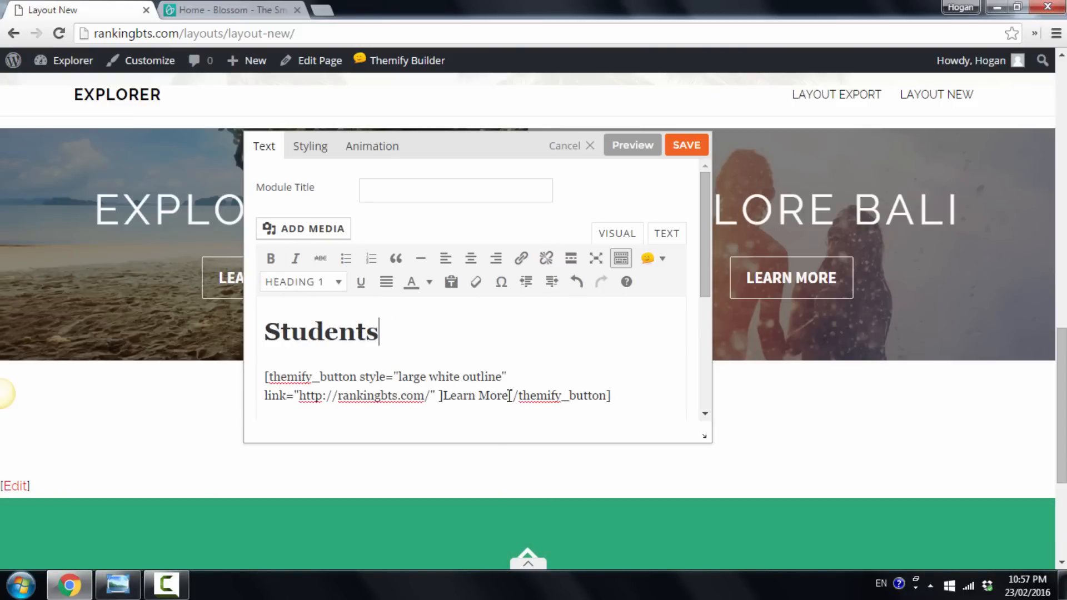
# Review the Students module's button label and styling settings, and save the module.
pyautogui.moveTo(509, 395); pyautogui.dragTo(444, 397)
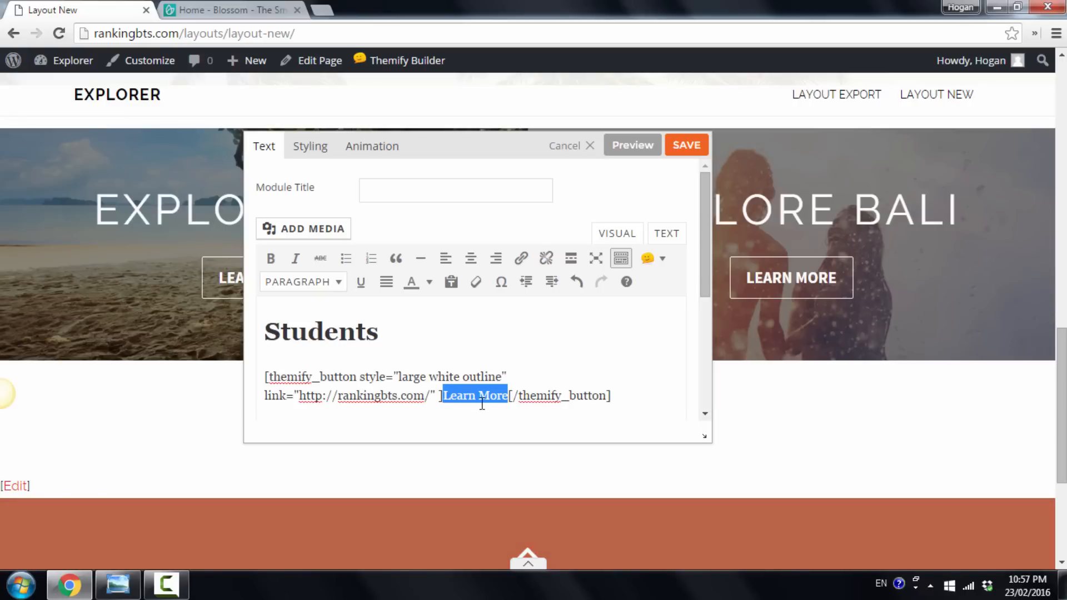
pyautogui.click(309, 146)
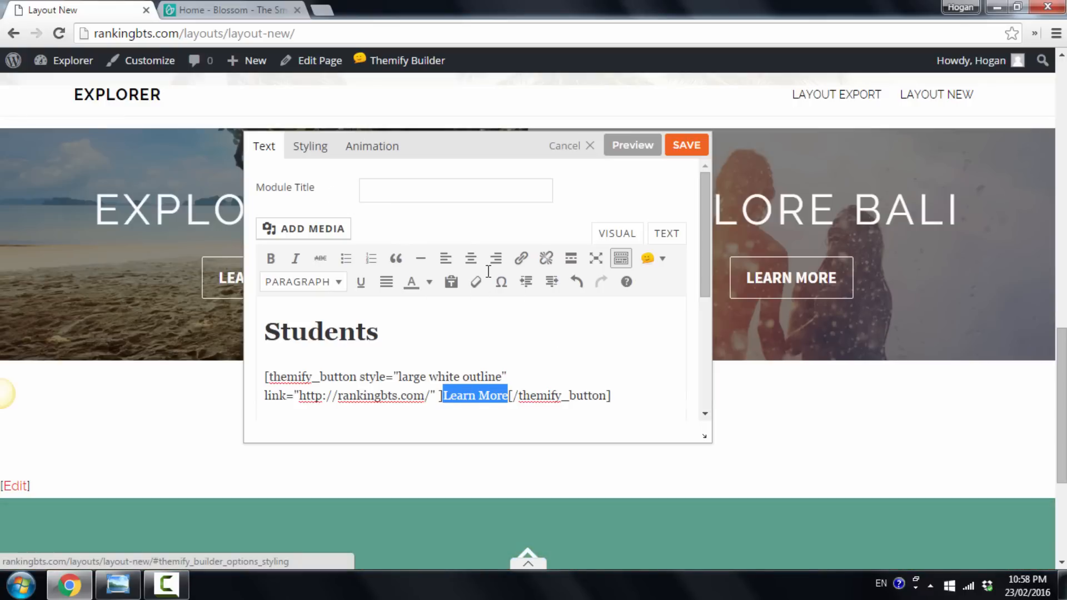
pyautogui.scroll(-7, 489, 289)
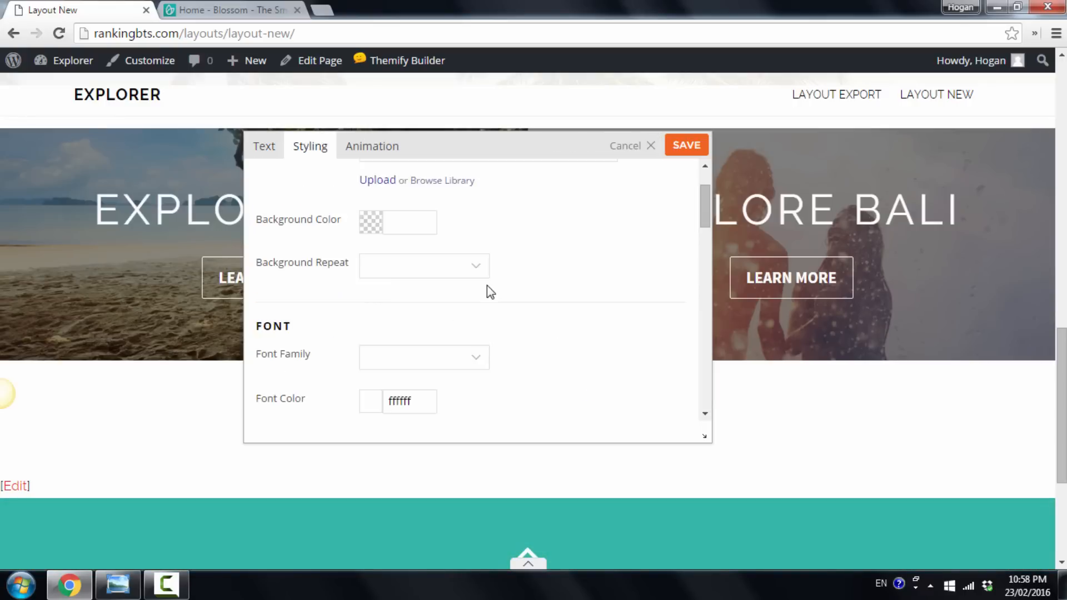
pyautogui.scroll(7, 490, 290)
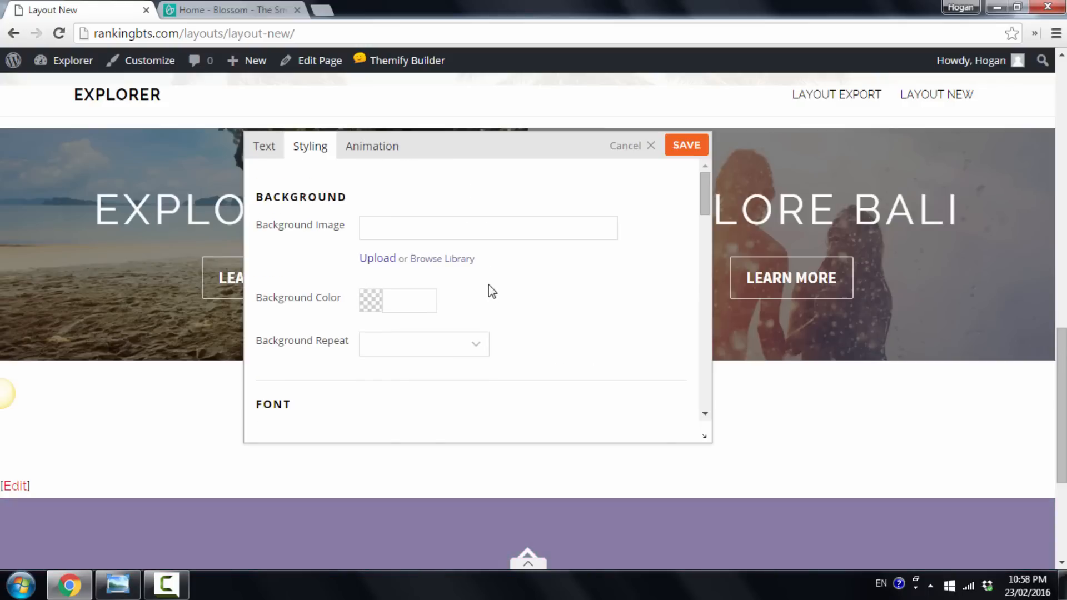
pyautogui.click(265, 147)
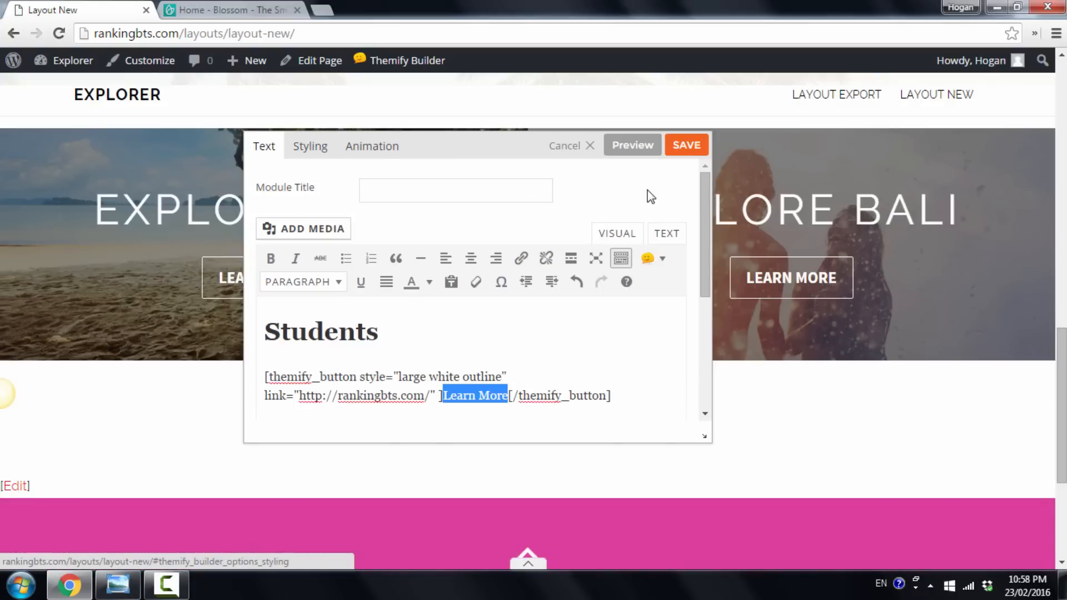
pyautogui.click(681, 150)
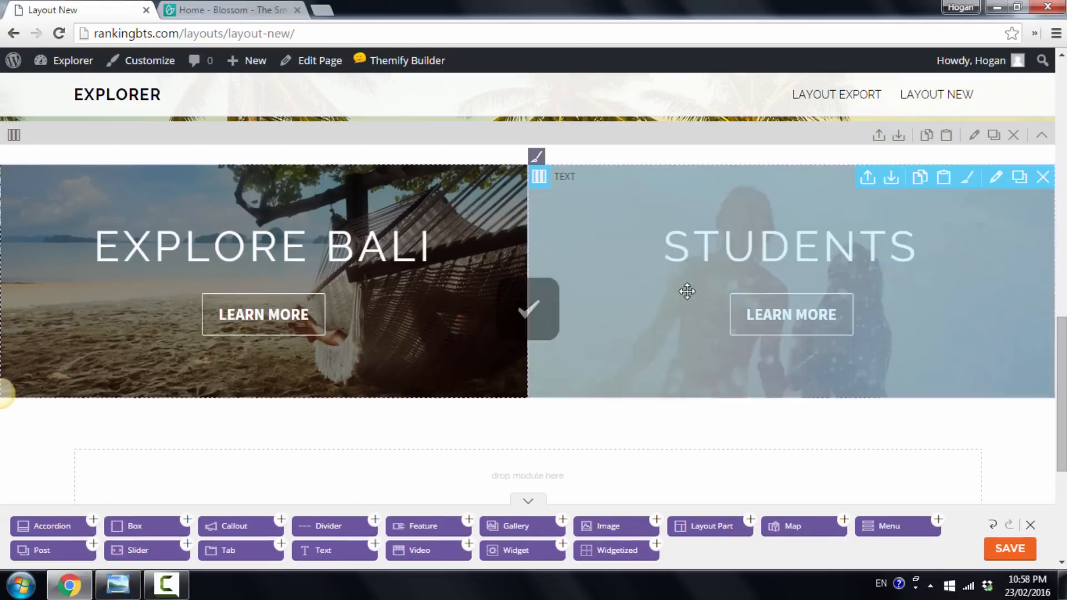
# Check the wireframe's last row above the footer and add a Text module to the empty row below Explore Bali and Students.
pyautogui.click(118, 584)
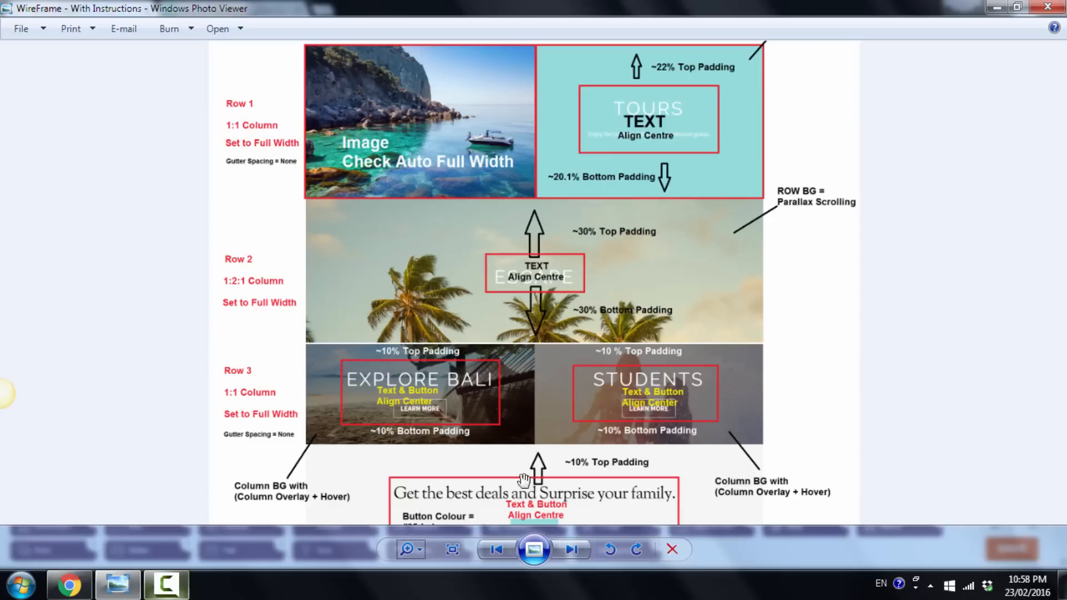
pyautogui.scroll(3, 838, 332)
pyautogui.moveTo(829, 211); pyautogui.dragTo(826, 186)
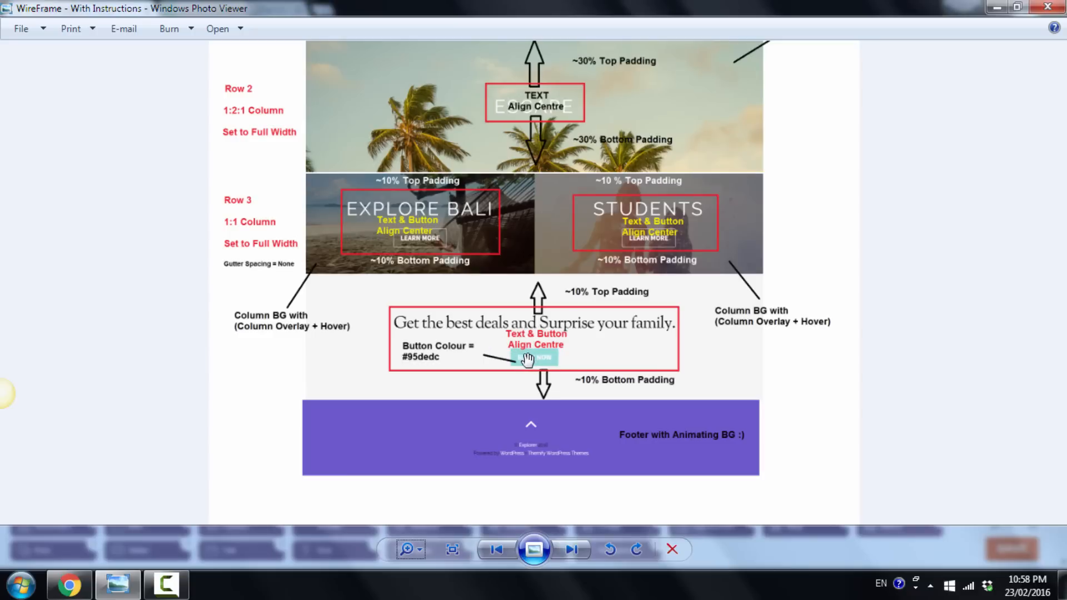
pyautogui.click(69, 585)
pyautogui.scroll(-3, 265, 430)
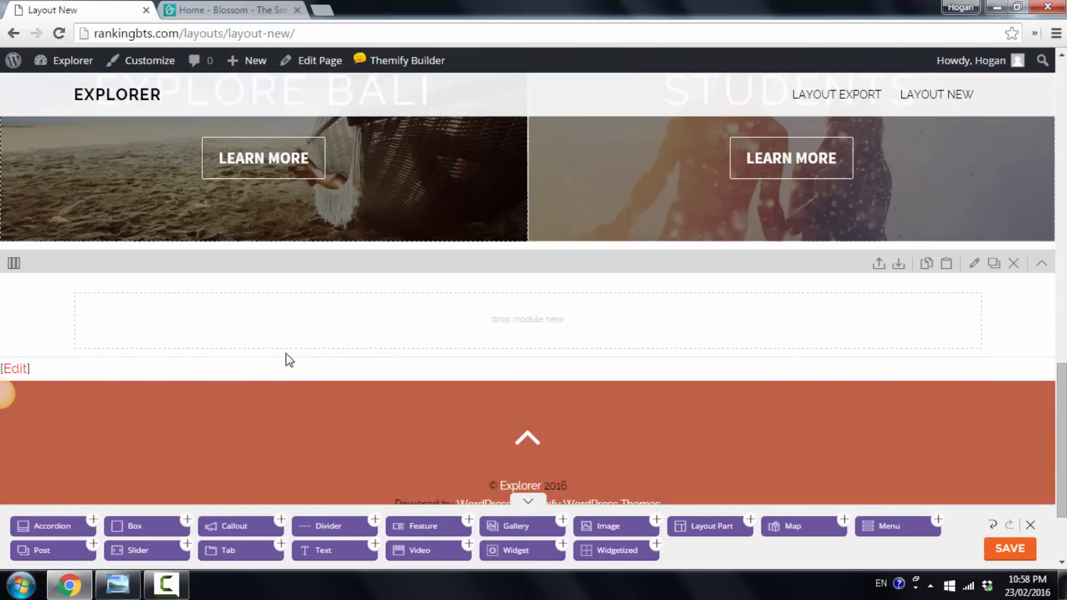
pyautogui.moveTo(317, 550); pyautogui.dragTo(488, 335)
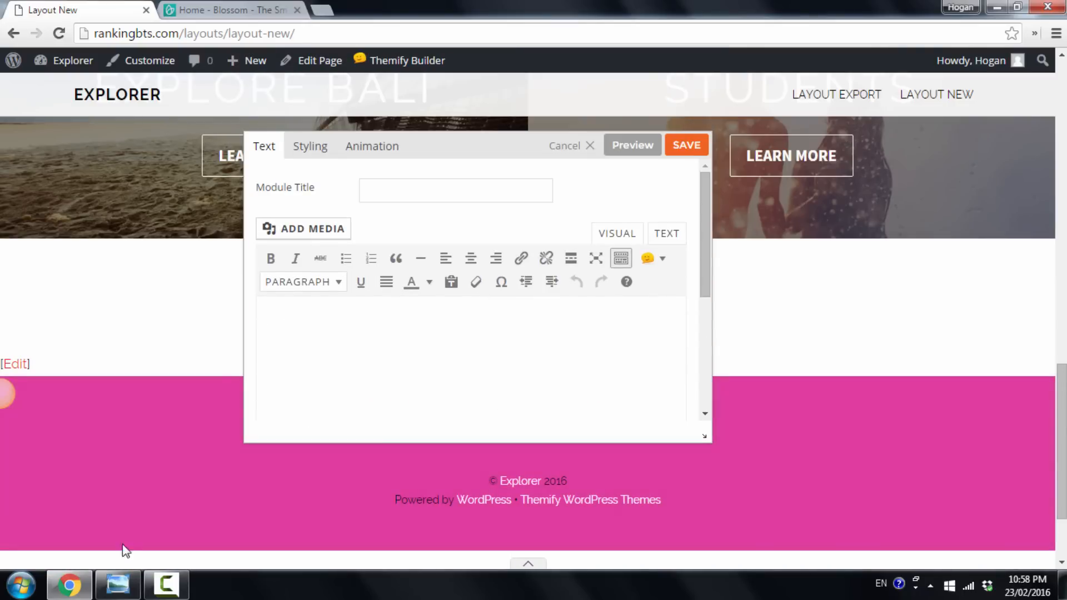
# Check the last row's heading in the wireframe, enter "Get the best deals & Surprise your family." and format it as Heading 2.
pyautogui.click(118, 584)
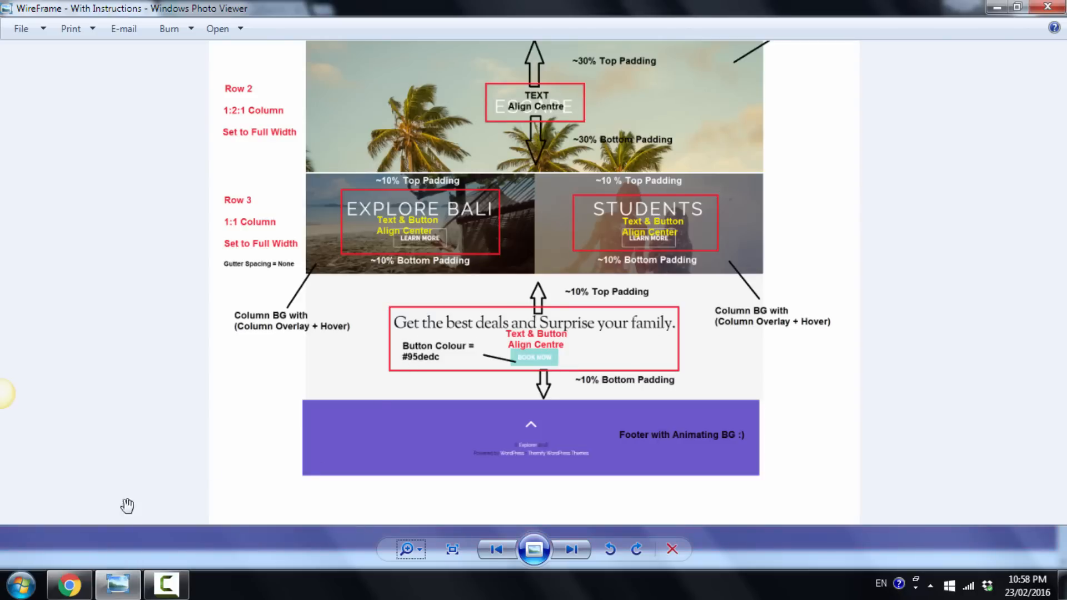
pyautogui.click(68, 584)
pyautogui.write('Get the best deals & S')
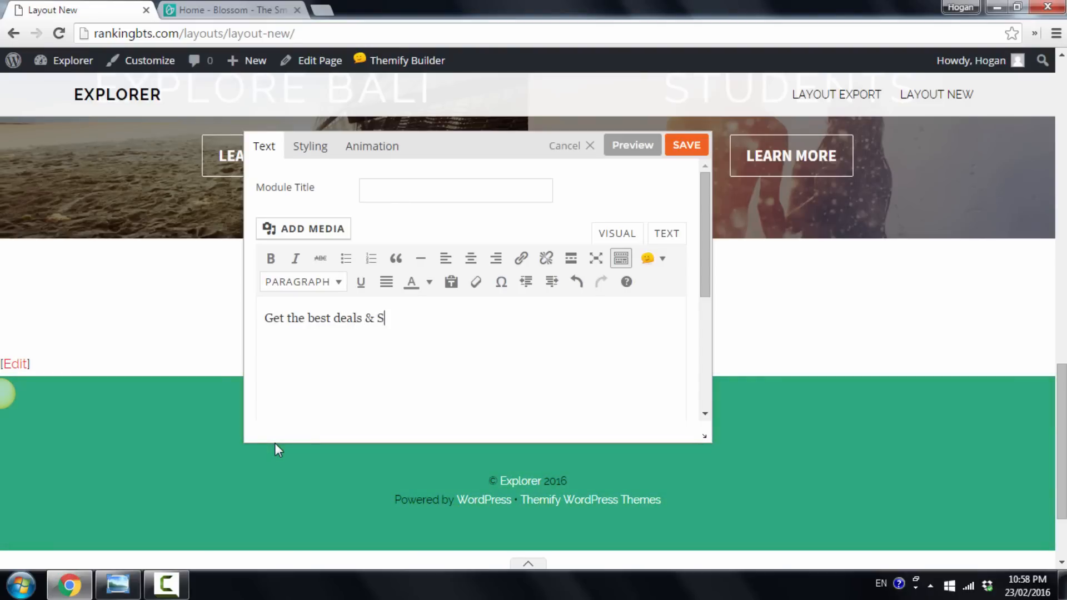
pyautogui.write('urprise your family.')
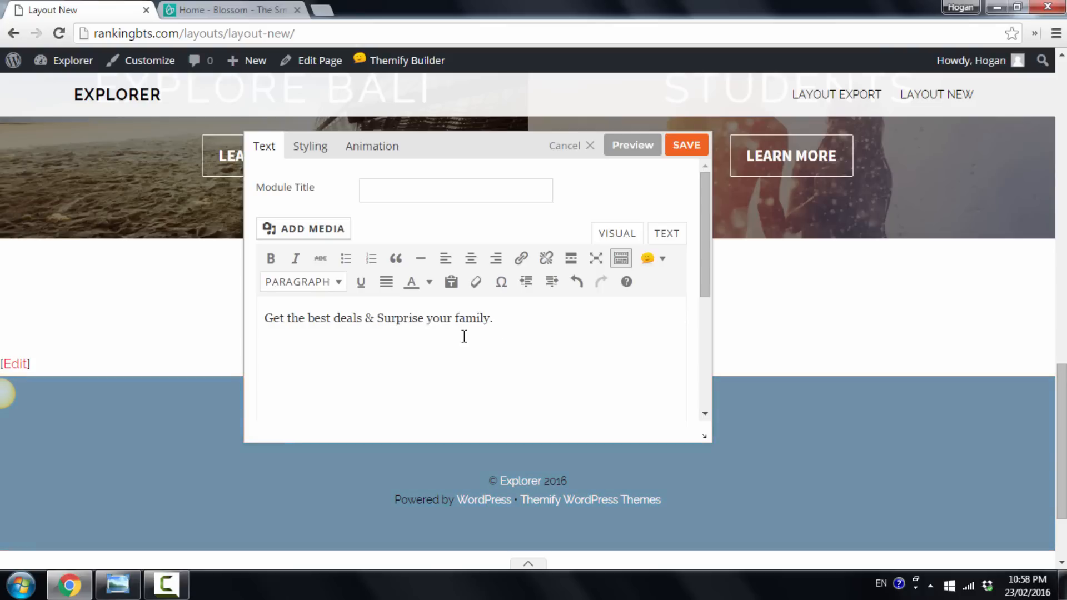
pyautogui.moveTo(496, 320); pyautogui.dragTo(219, 340)
pyautogui.click(279, 282)
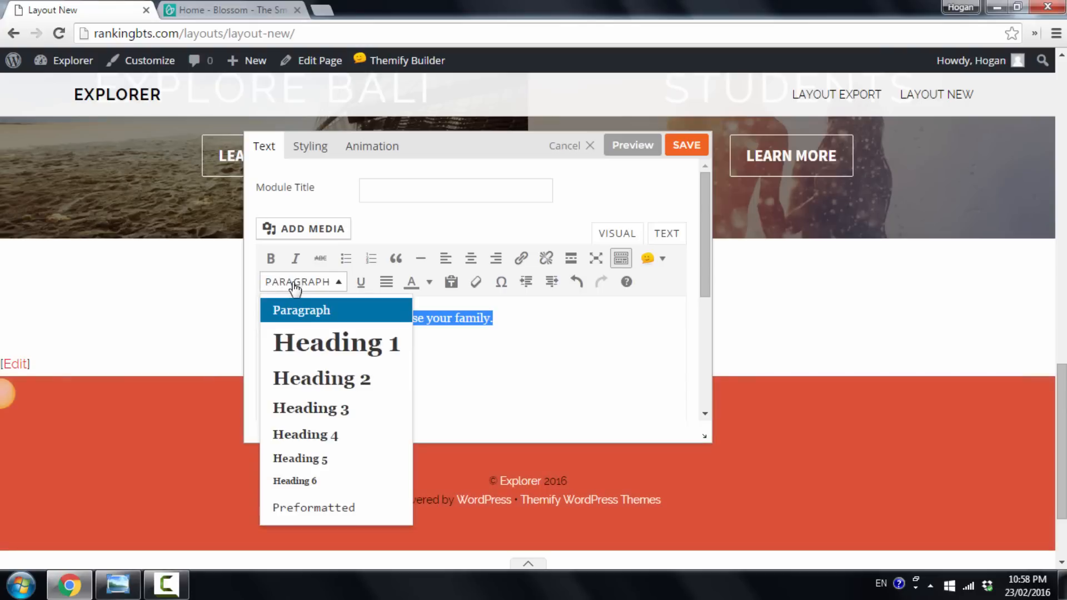
pyautogui.click(325, 375)
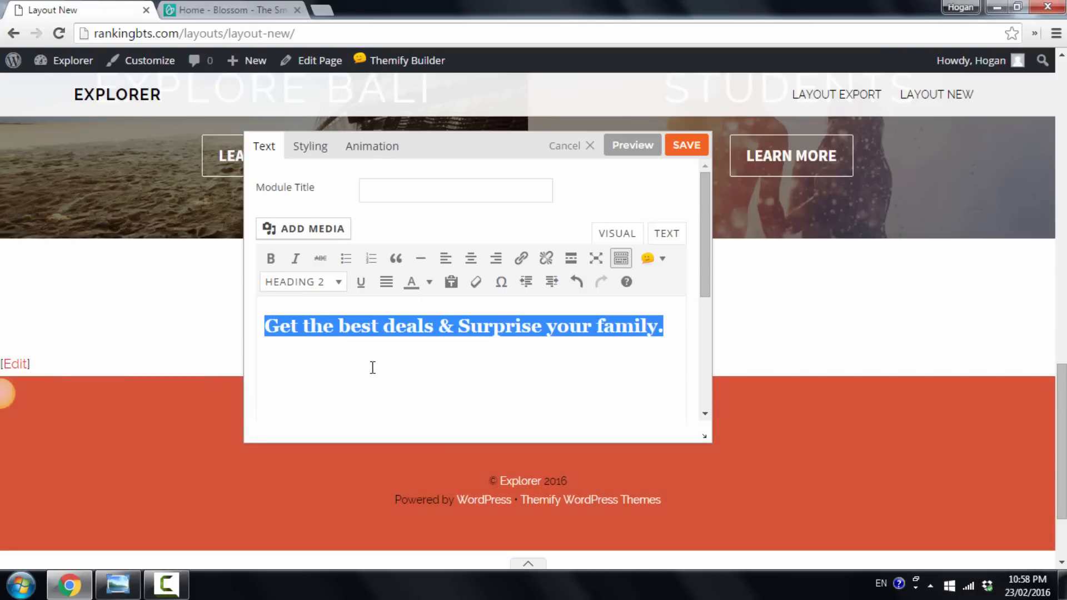
# Start a button shortcode on a new line below the heading, with text "Book Now" and style "large white flat".
pyautogui.click(671, 331)
pyautogui.press('Return')
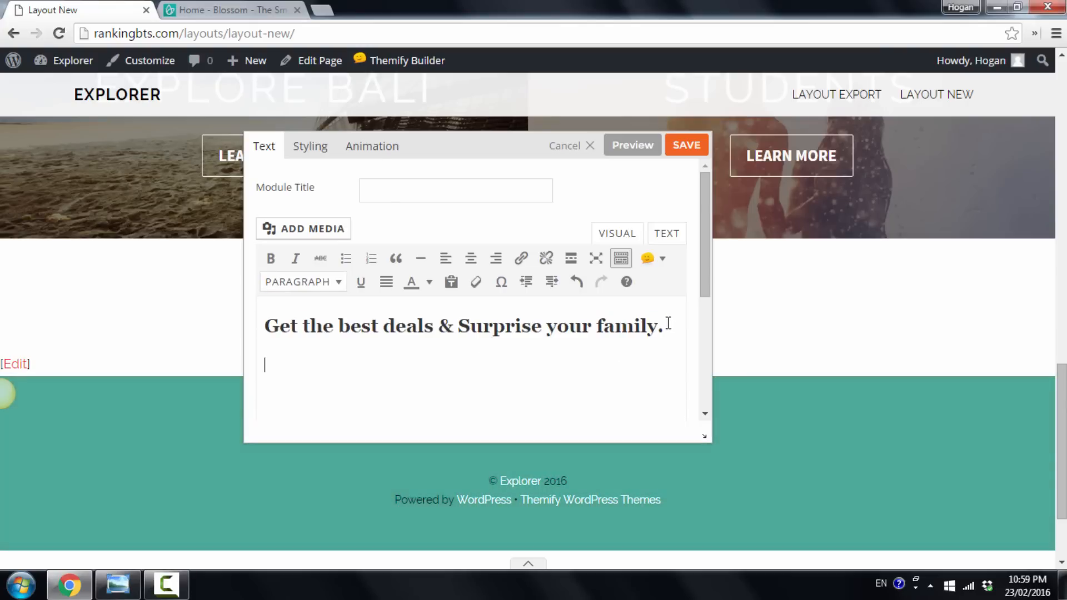
pyautogui.click(662, 261)
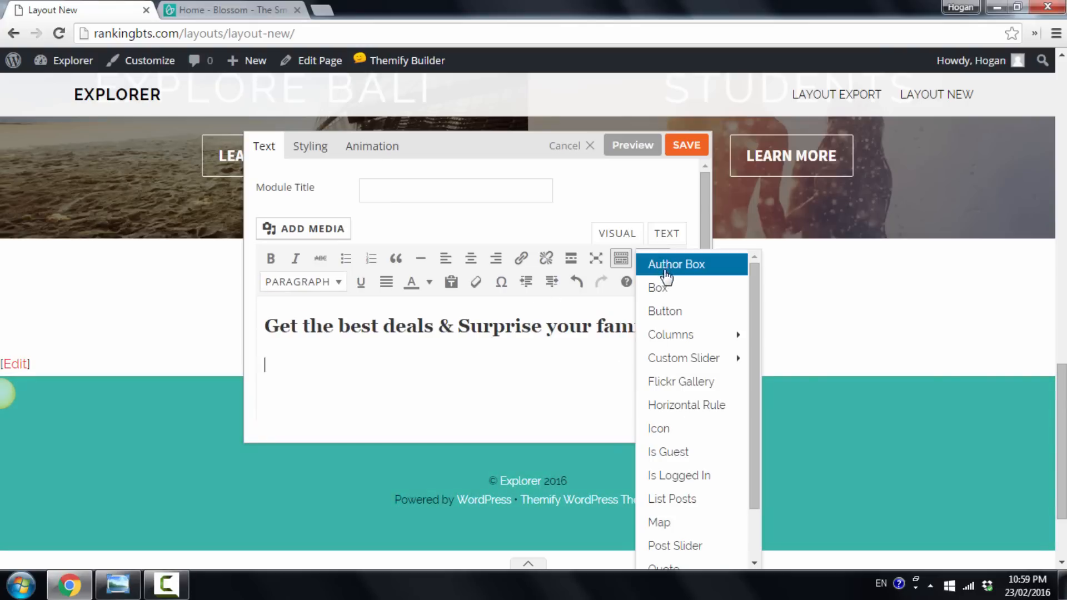
pyautogui.click(669, 314)
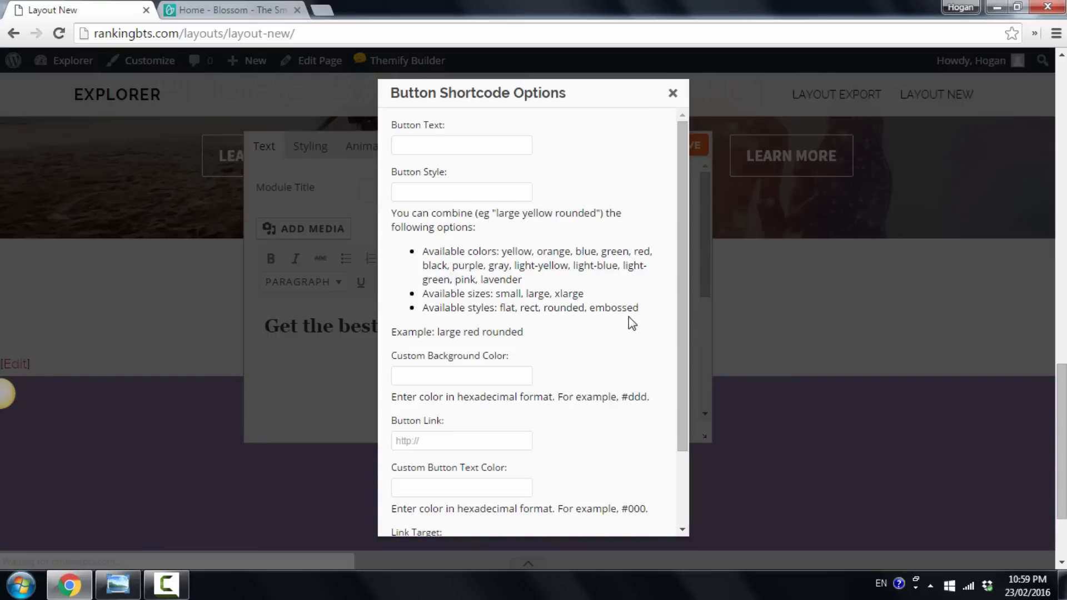
pyautogui.click(425, 151)
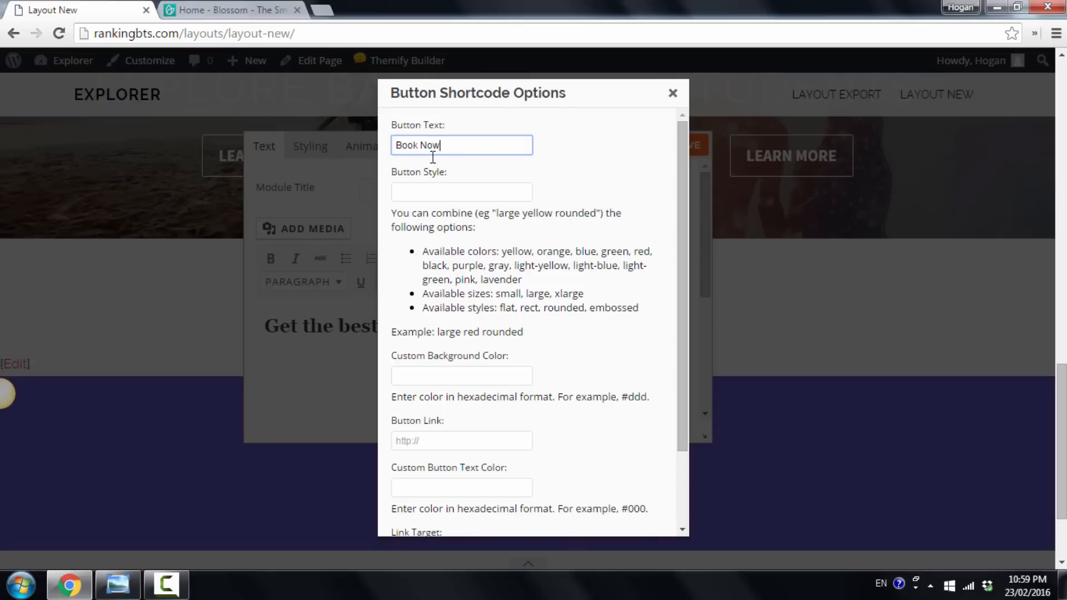
pyautogui.click(451, 195)
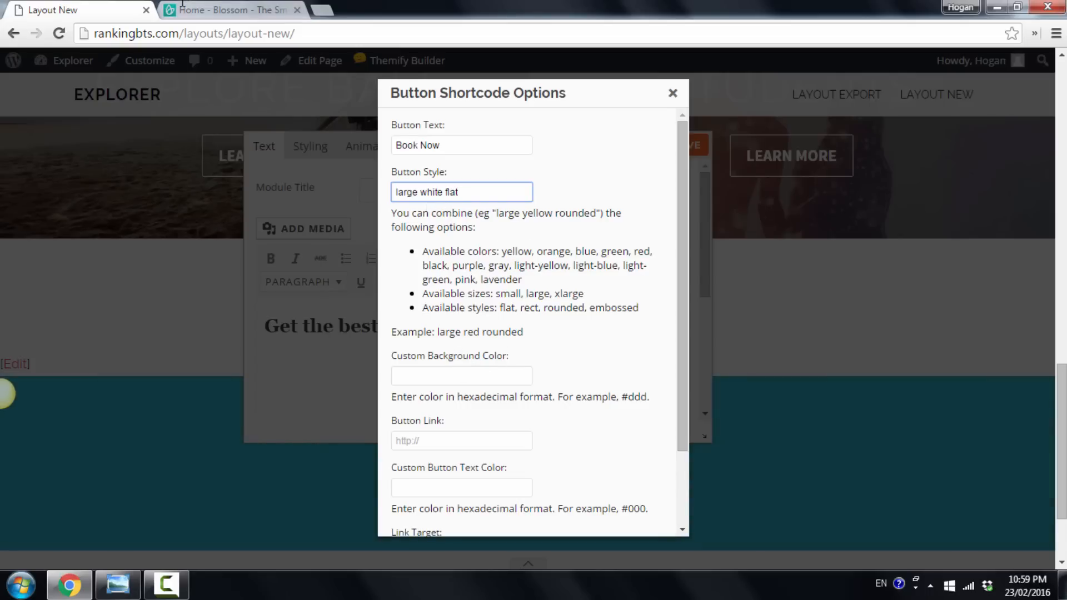
# Look up the button colour in the wireframe and set the button's custom background color to #95dedc.
pyautogui.click(109, 589)
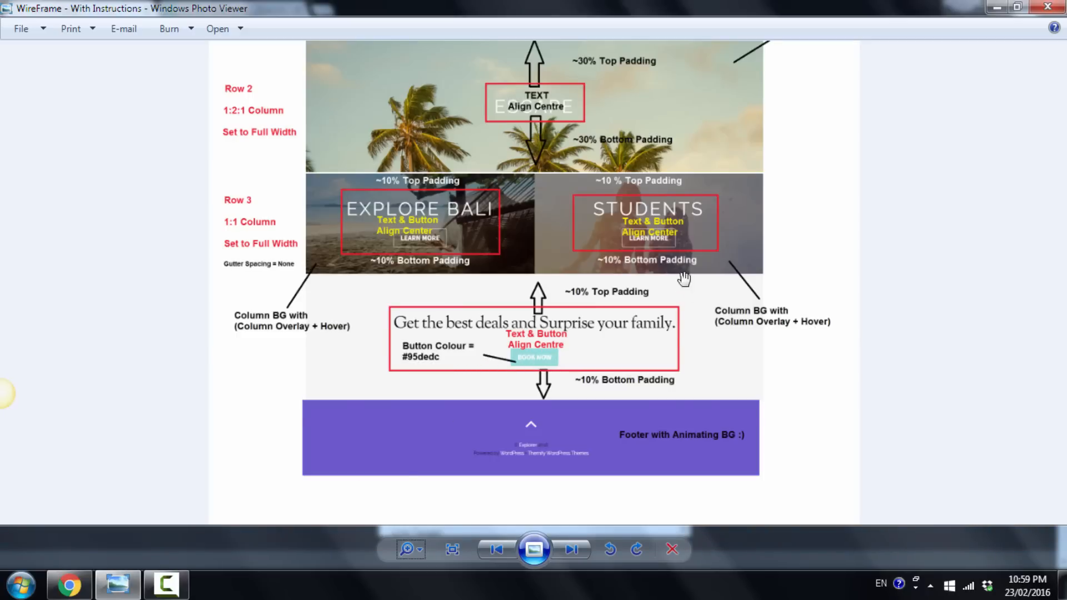
pyautogui.scroll(3, 684, 288)
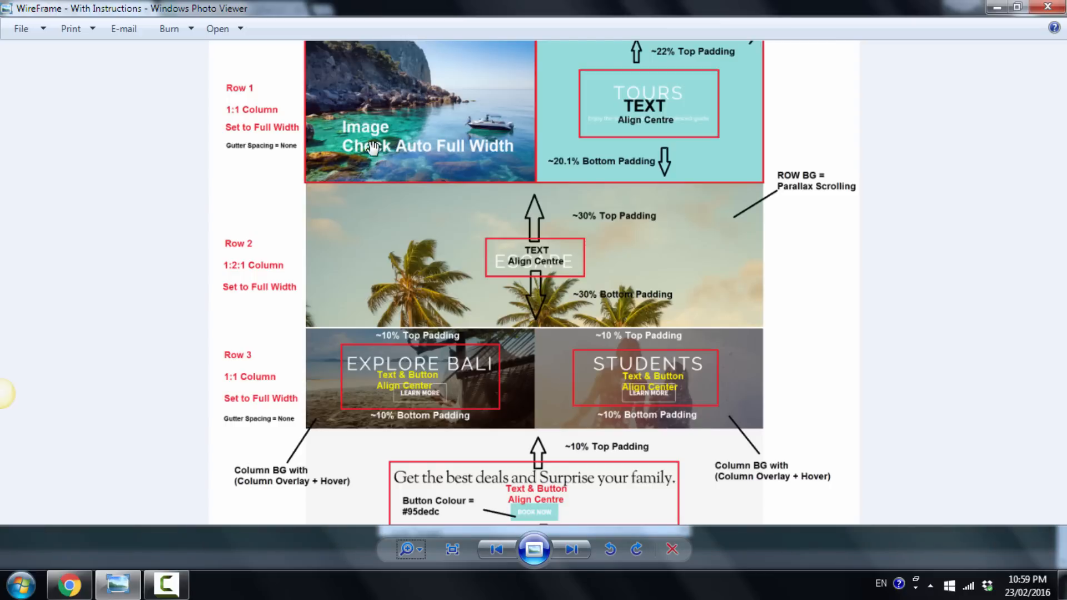
pyautogui.moveTo(521, 215); pyautogui.dragTo(514, 91)
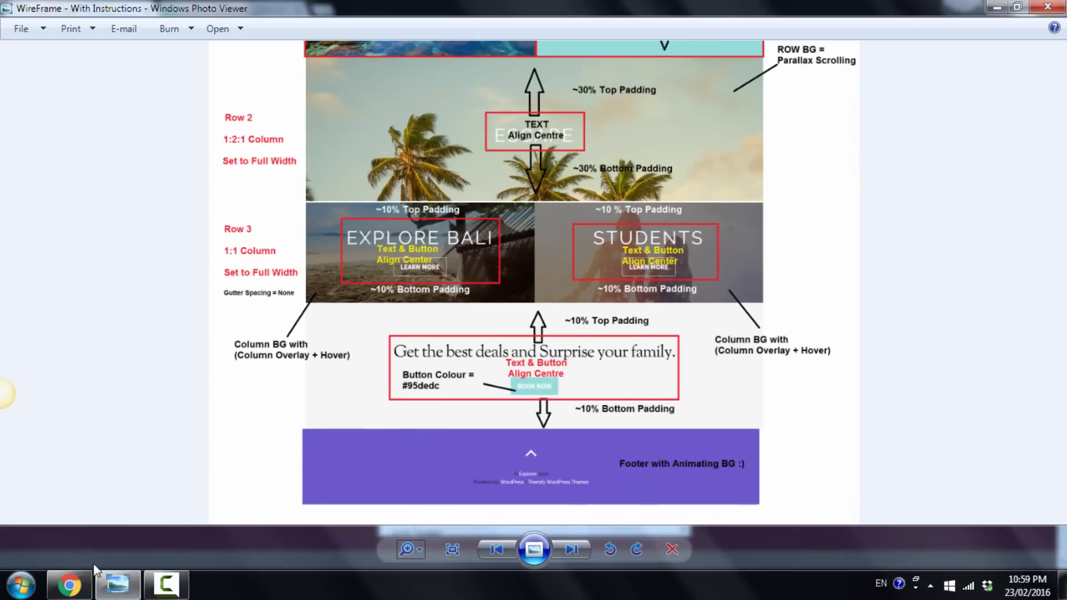
pyautogui.click(79, 593)
pyautogui.click(472, 376)
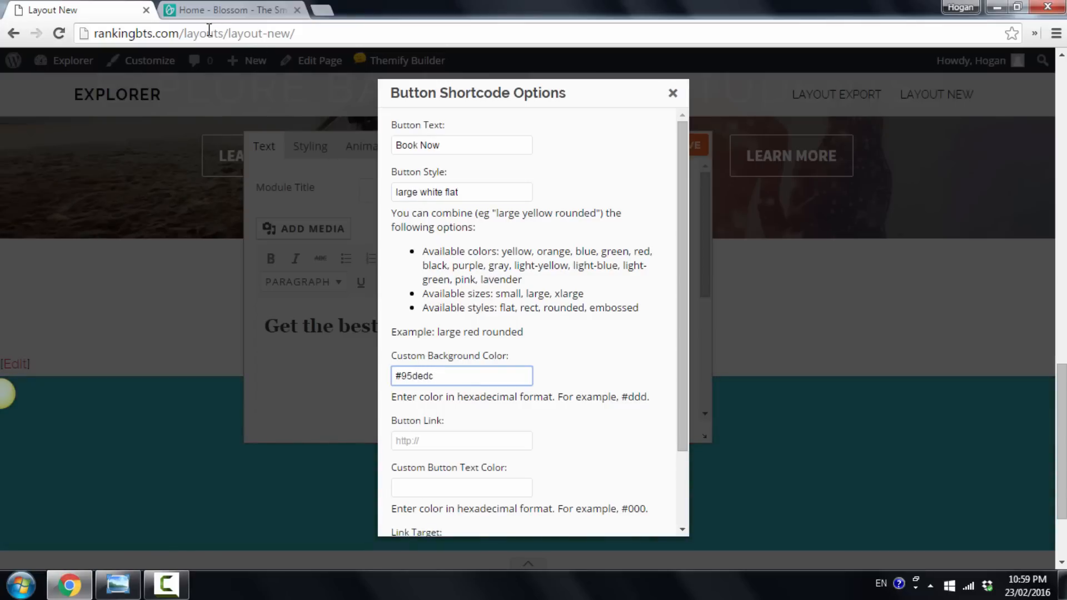
pyautogui.moveTo(184, 37); pyautogui.dragTo(83, 41)
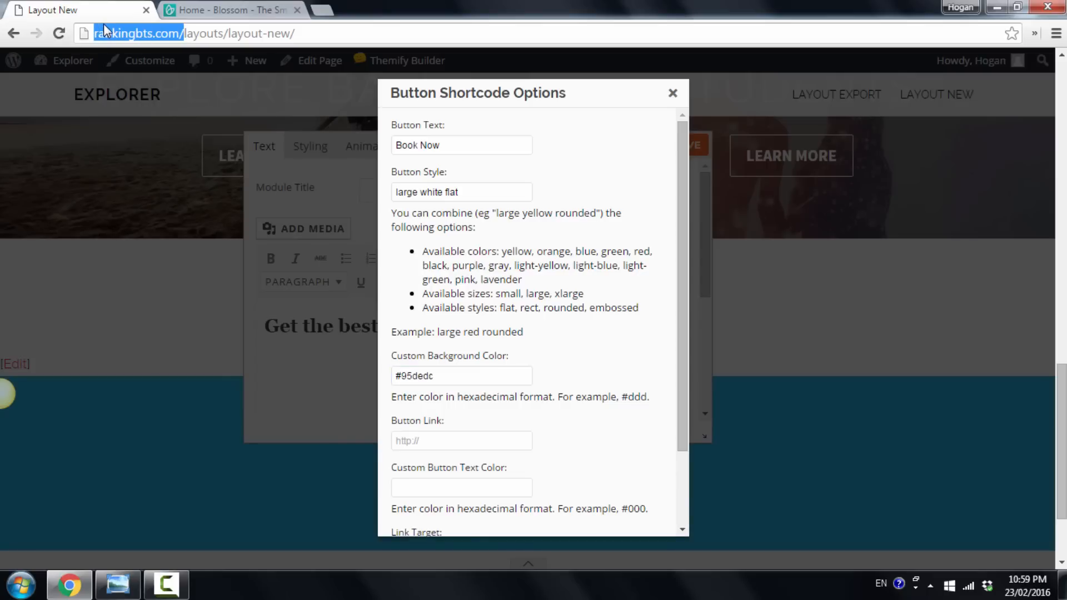
pyautogui.rightClick(103, 30)
pyautogui.click(127, 81)
pyautogui.click(437, 440)
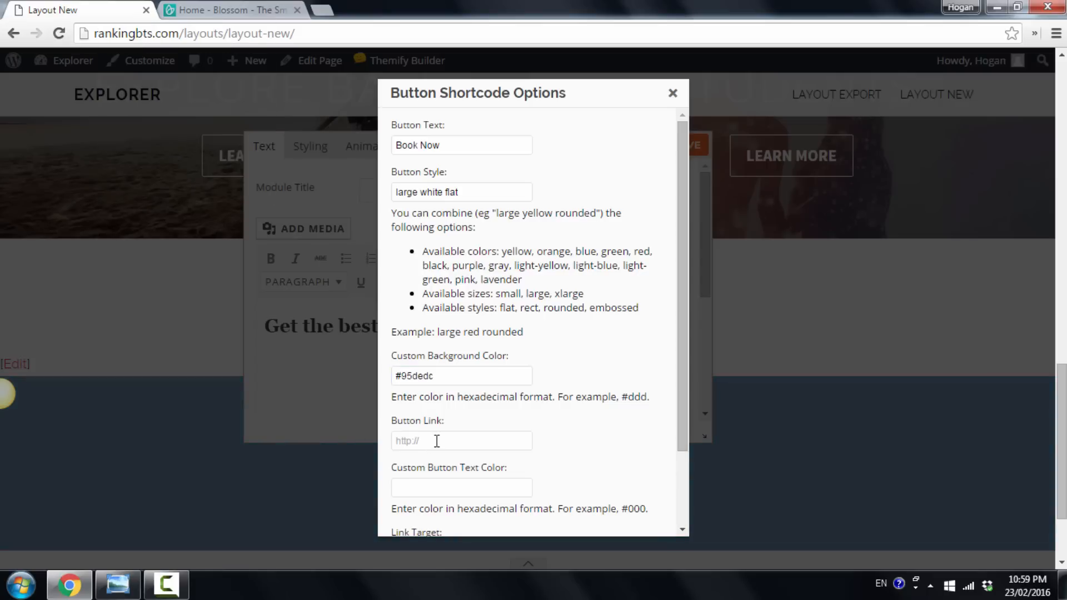
pyautogui.hotkey('ctrl', 'v')
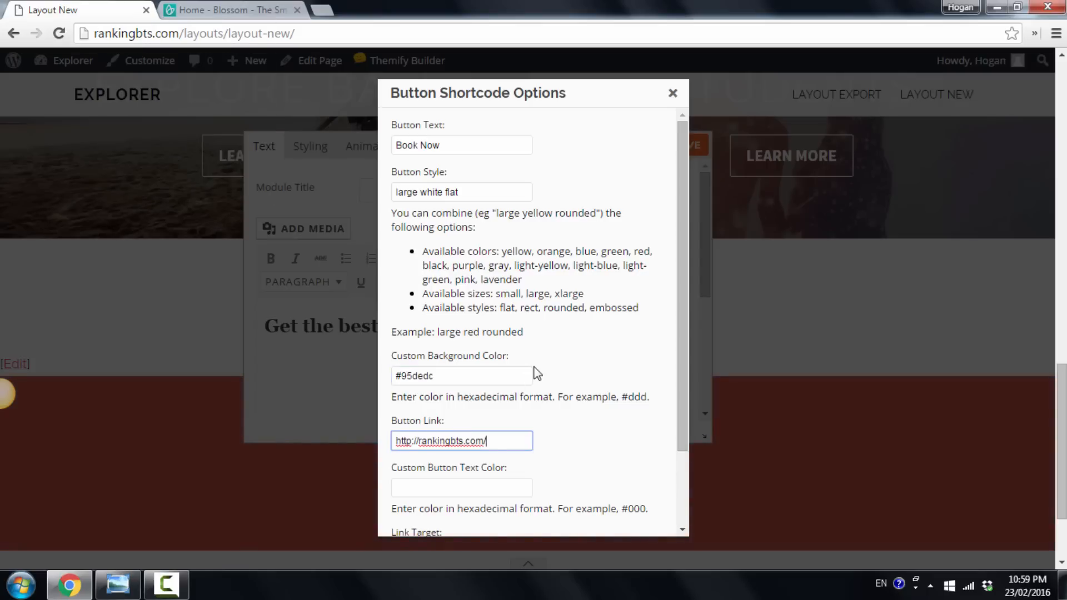
# Check the button in the wireframe, set its custom text color to #fff and insert the shortcode.
pyautogui.scroll(-2, 534, 371)
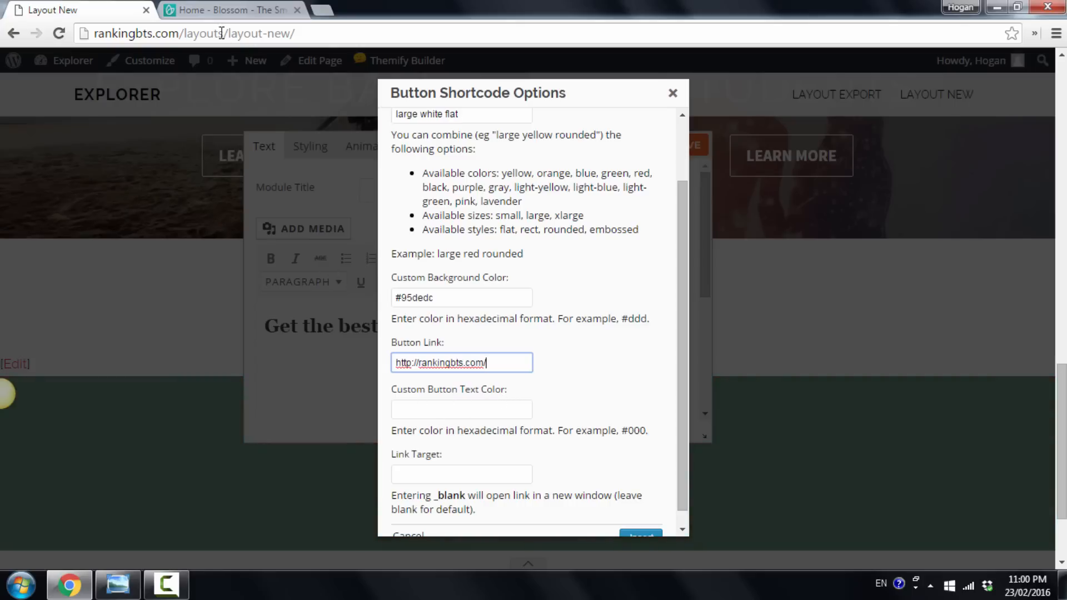
pyautogui.click(133, 581)
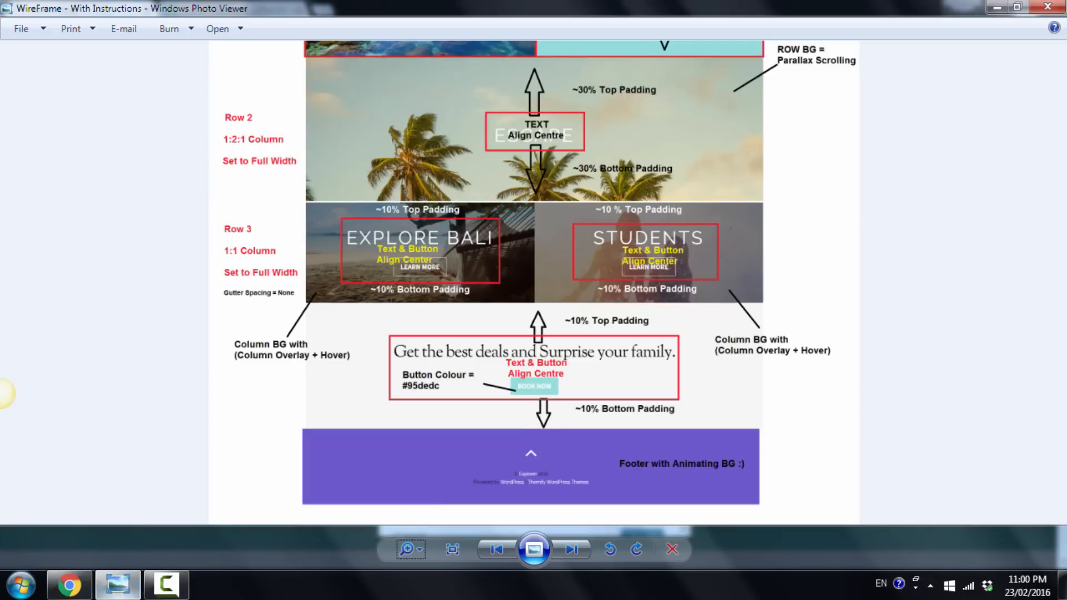
pyautogui.click(72, 587)
pyautogui.click(453, 413)
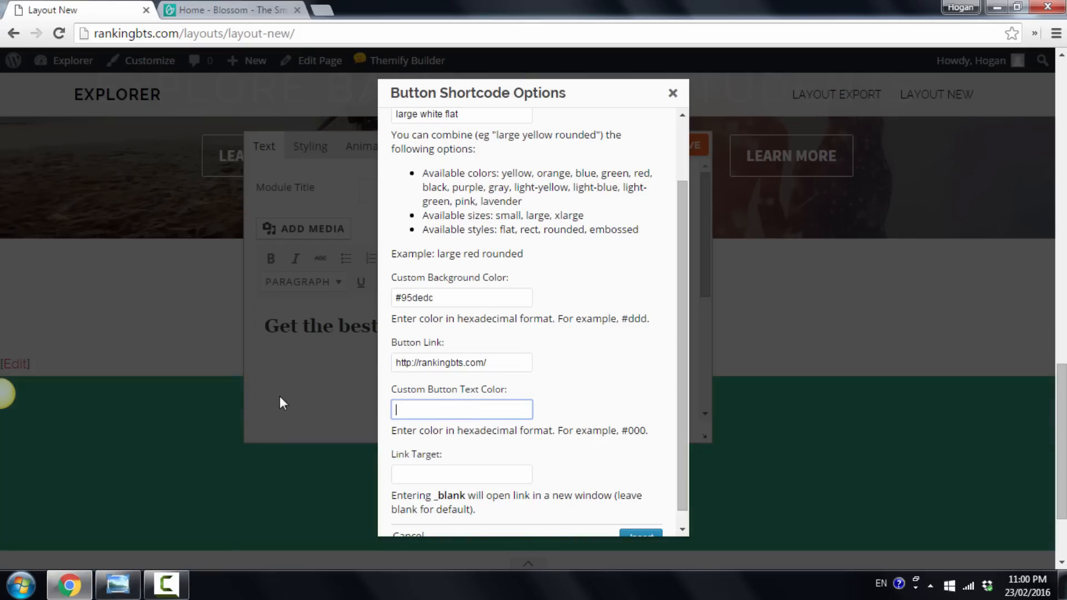
pyautogui.write('#fff')
pyautogui.scroll(-1, 608, 380)
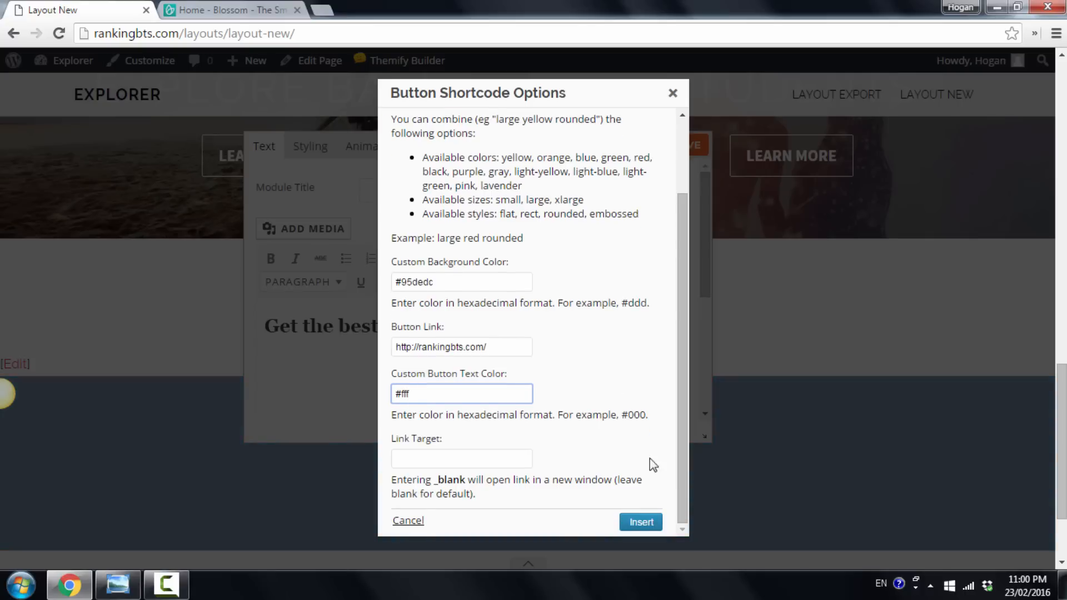
pyautogui.click(640, 522)
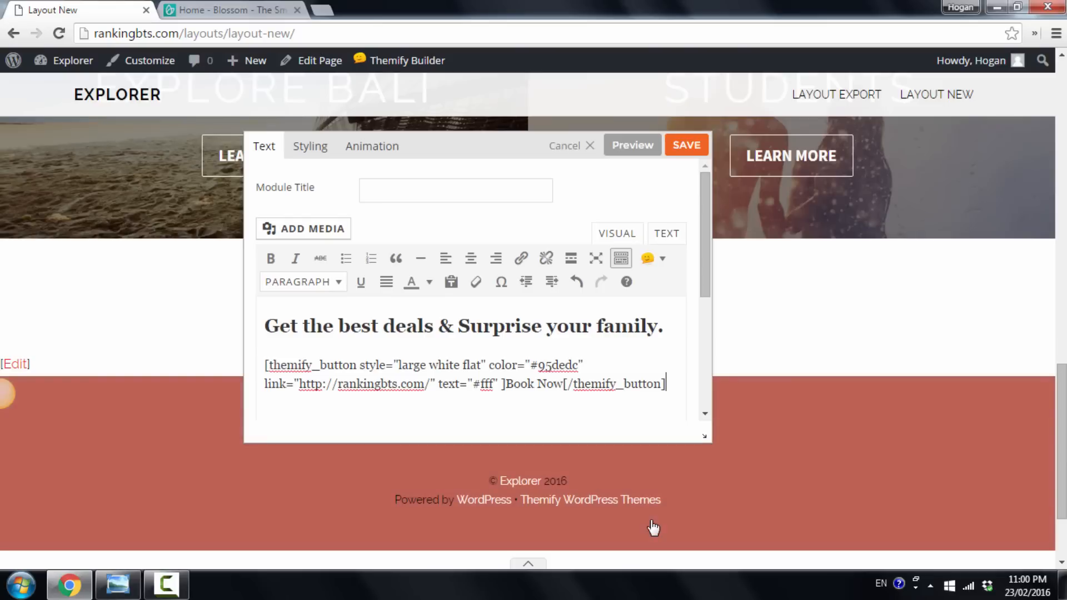
# Set the text module's alignment to Center in its styling settings.
pyautogui.click(311, 148)
pyautogui.scroll(-4, 448, 240)
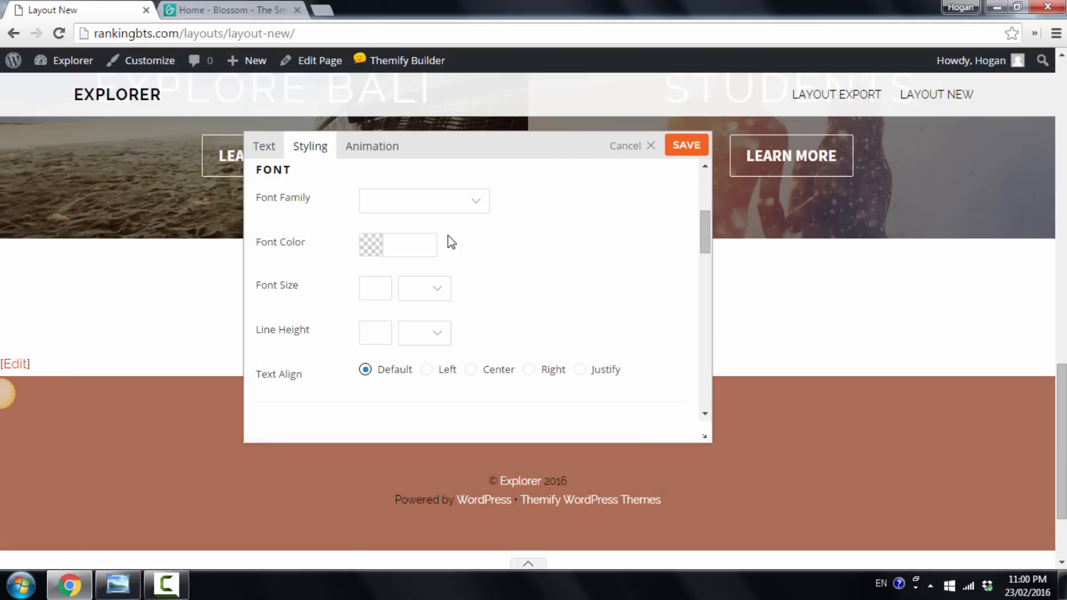
pyautogui.click(471, 372)
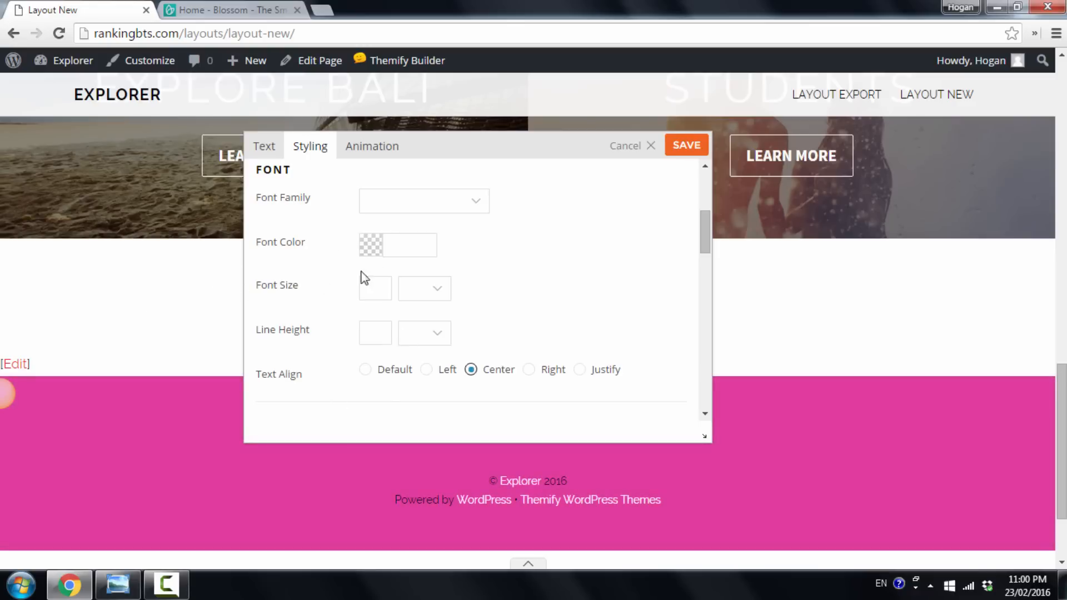
# Set the text module's top and bottom padding to 10% each and save the module.
pyautogui.scroll(-5, 479, 269)
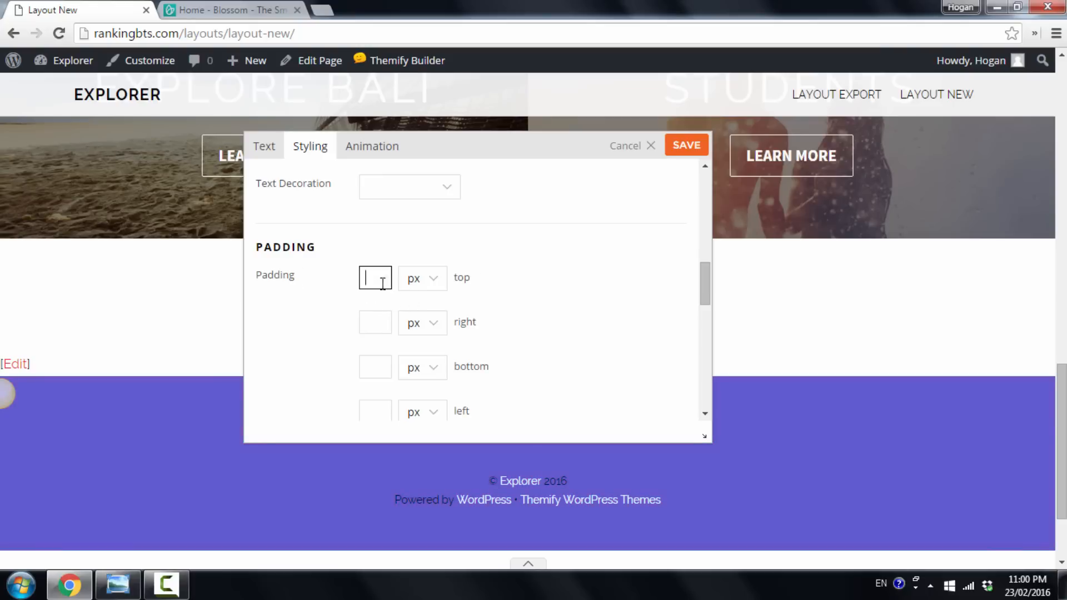
pyautogui.click(412, 295)
pyautogui.click(417, 312)
pyautogui.click(382, 369)
pyautogui.write('10')
pyautogui.click(434, 367)
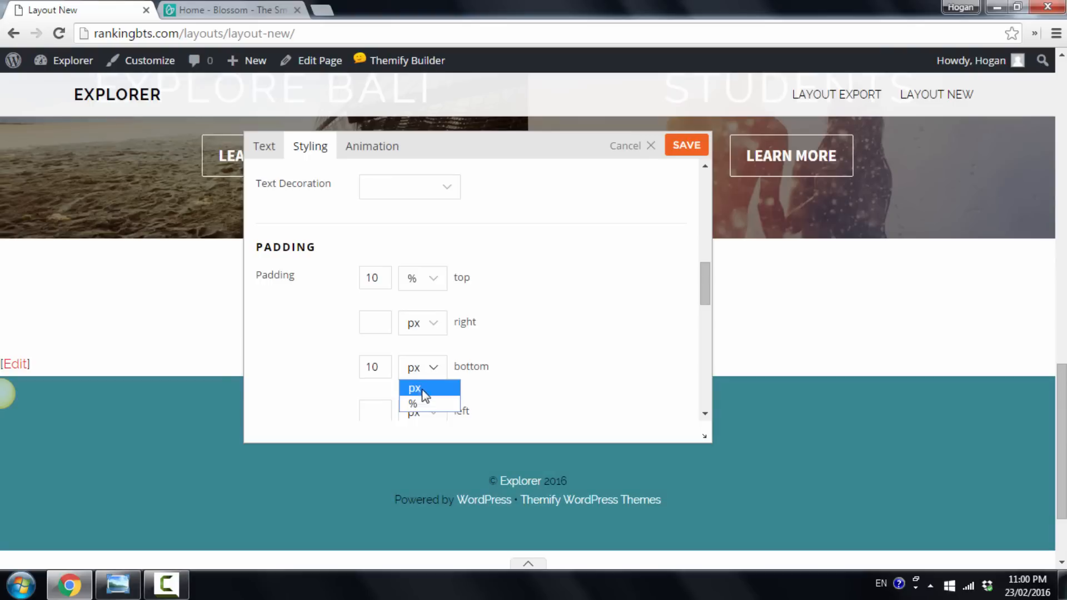
pyautogui.click(421, 404)
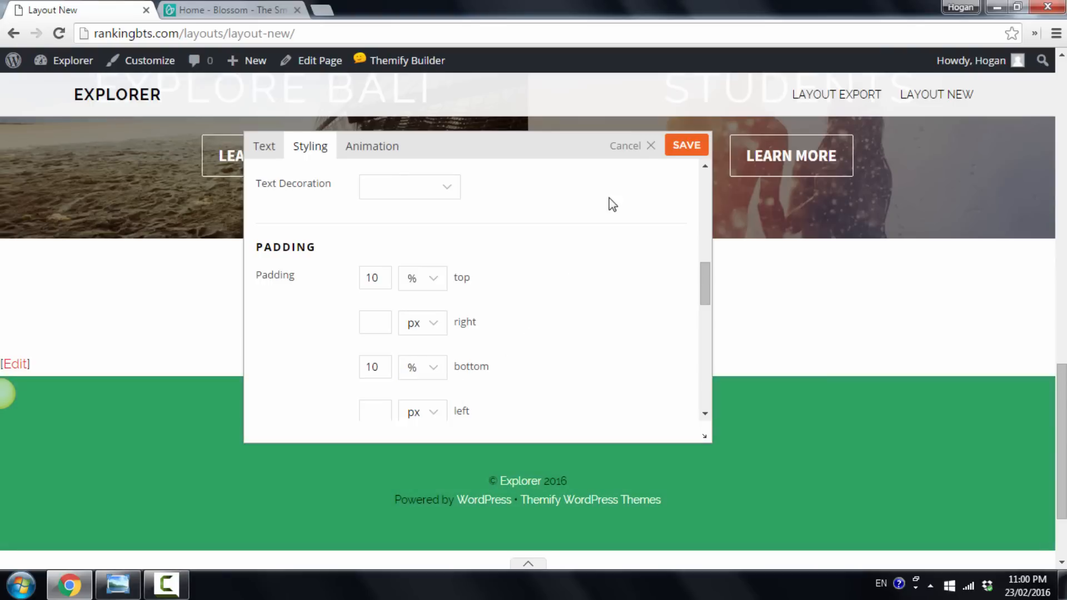
pyautogui.click(682, 149)
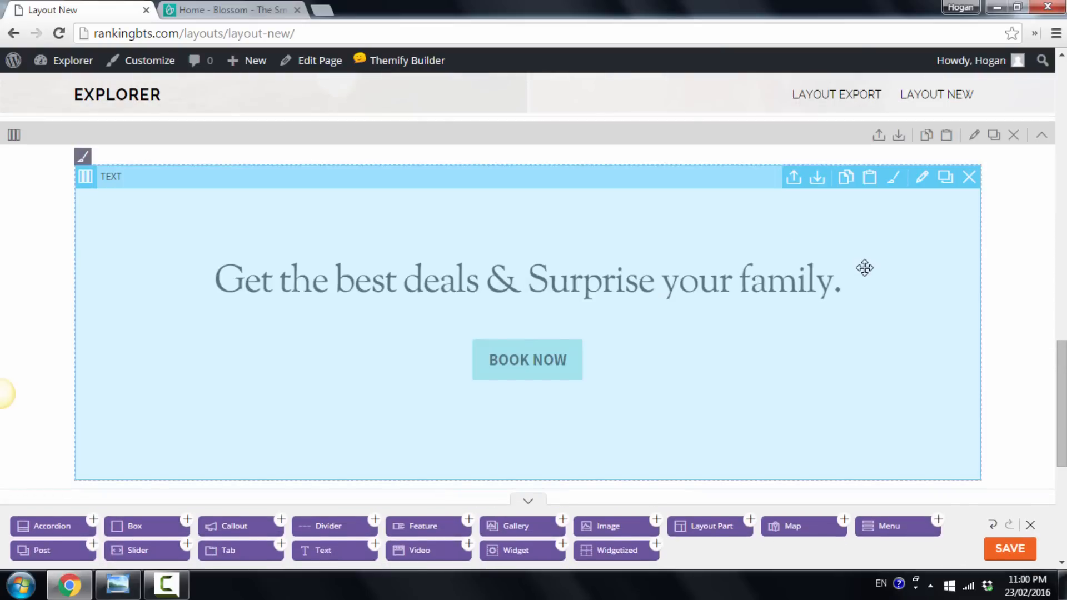
# Reopen the best-deals text module, change white to blue in the Book Now button's style and save the module.
pyautogui.scroll(2, 704, 340)
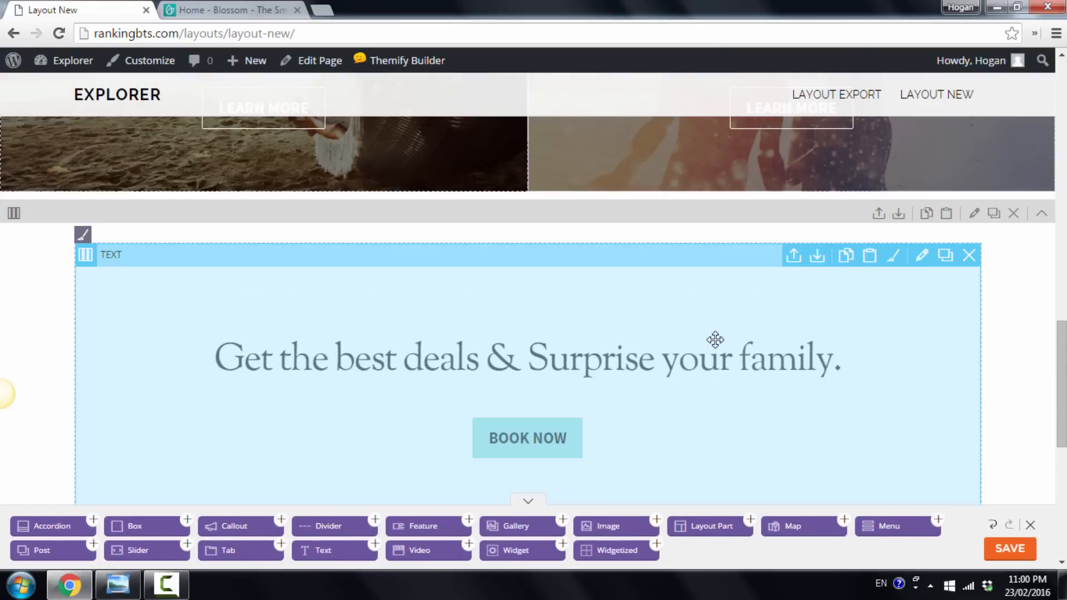
pyautogui.scroll(-2, 725, 335)
pyautogui.doubleClick(714, 264)
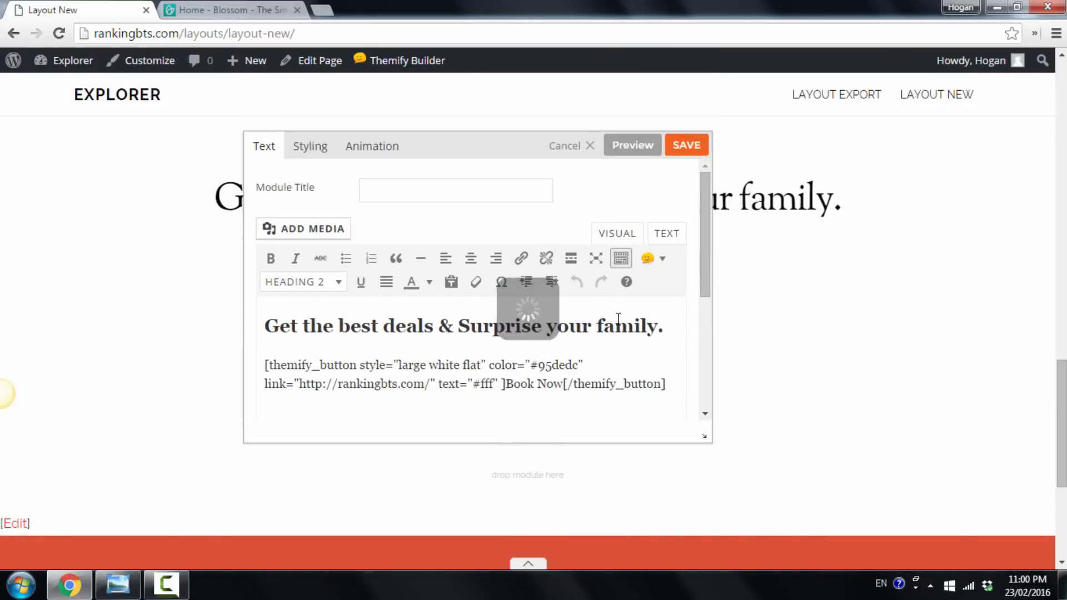
pyautogui.moveTo(526, 148); pyautogui.dragTo(955, 124)
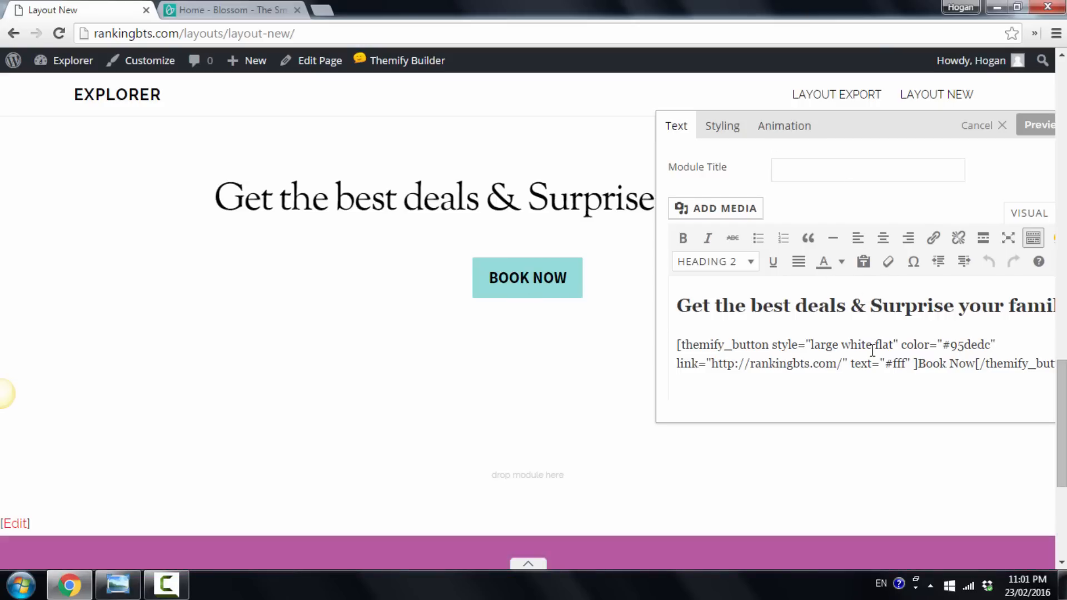
pyautogui.moveTo(871, 349); pyautogui.dragTo(845, 344)
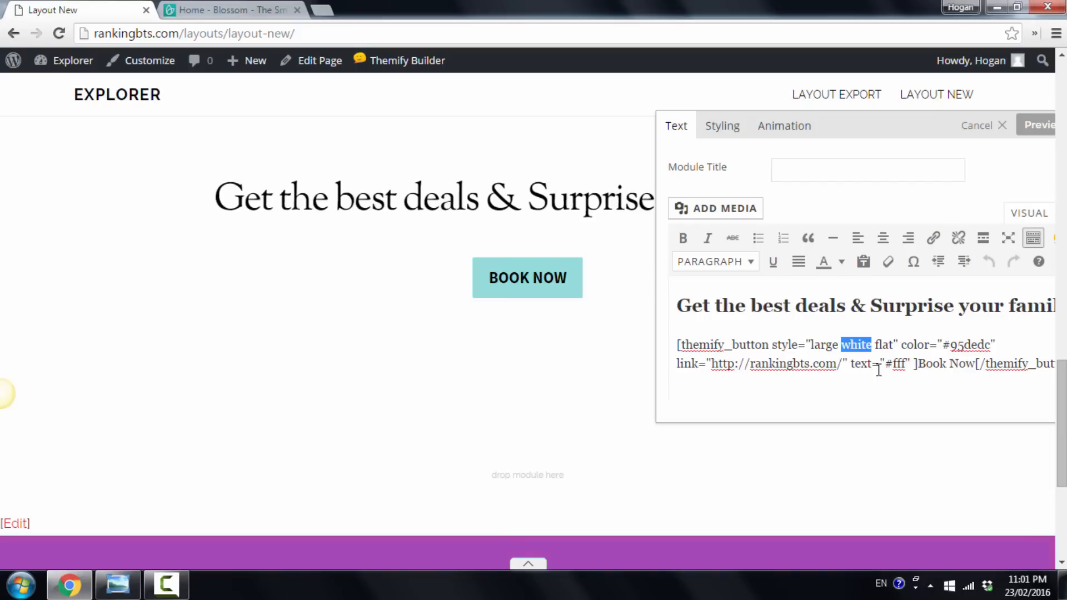
pyautogui.write('blue')
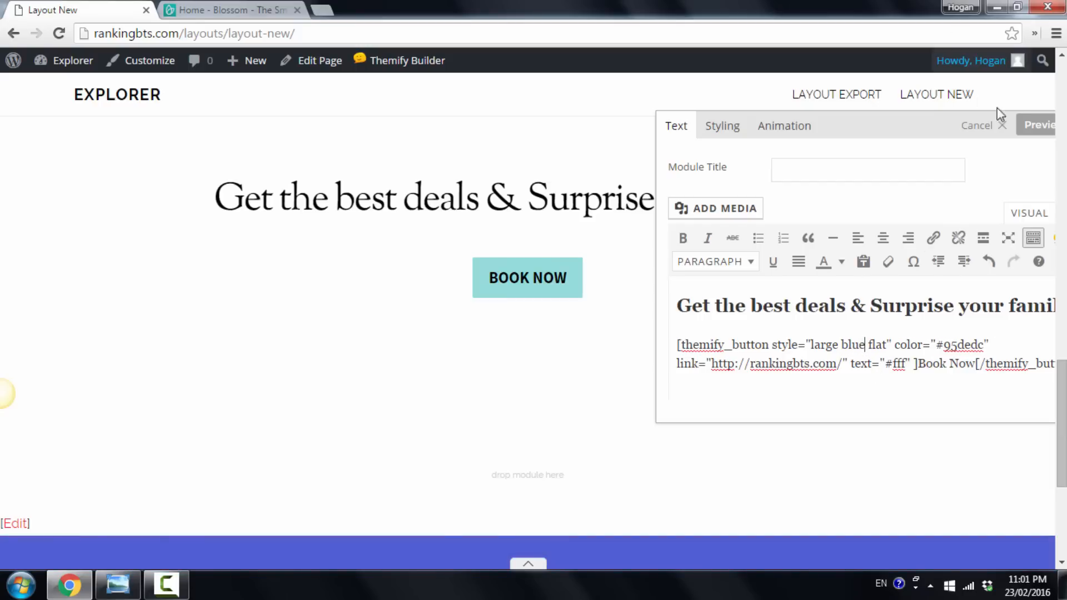
pyautogui.moveTo(920, 136); pyautogui.dragTo(838, 150)
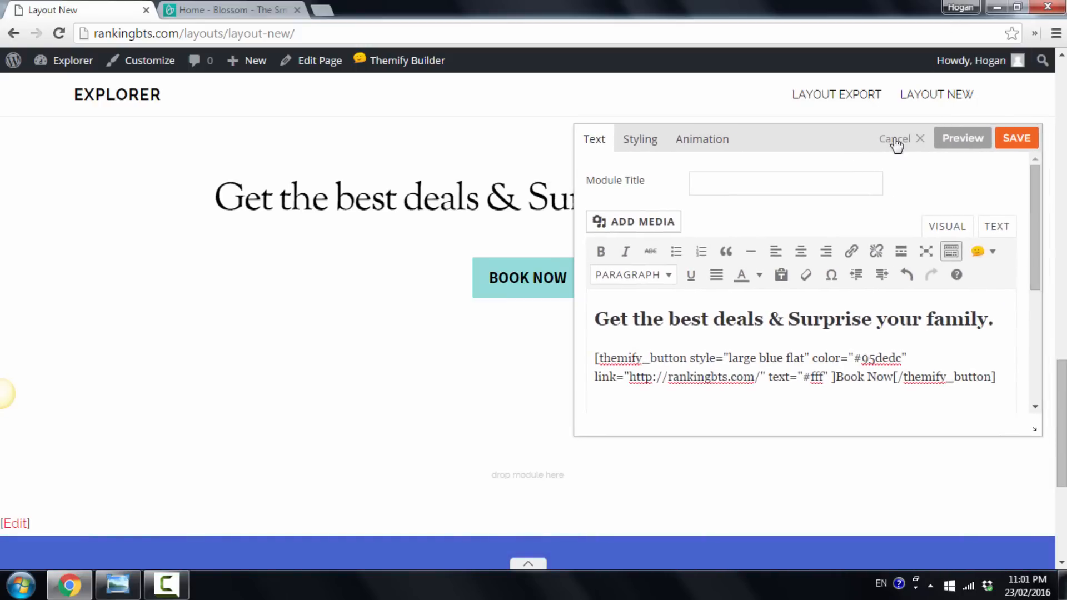
pyautogui.click(1017, 138)
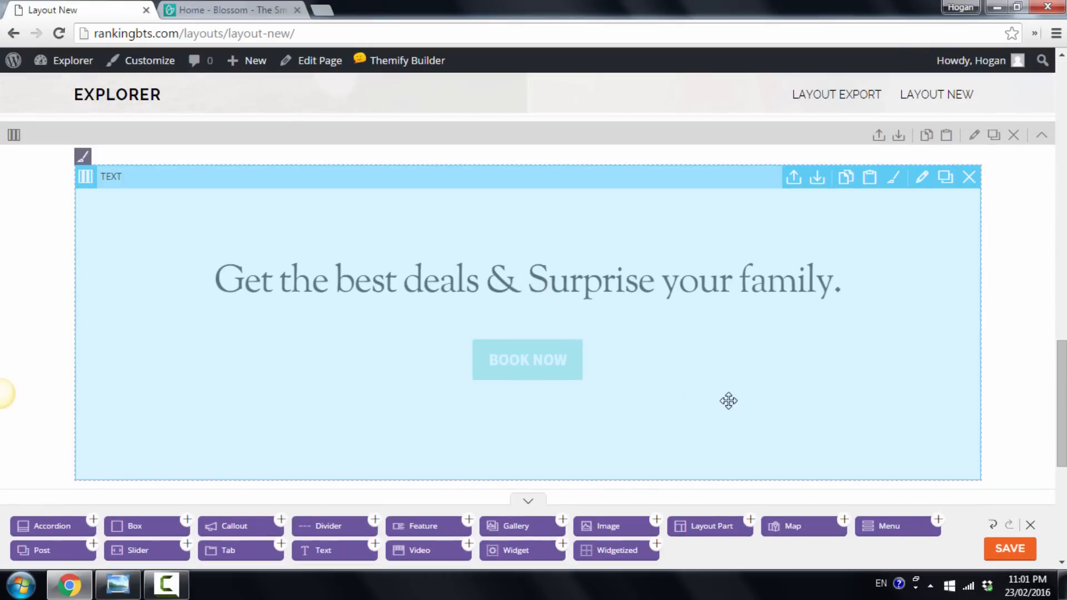
# Delete the empty row below the best-deals row, save the page and turn off the builder.
pyautogui.scroll(-1, 728, 399)
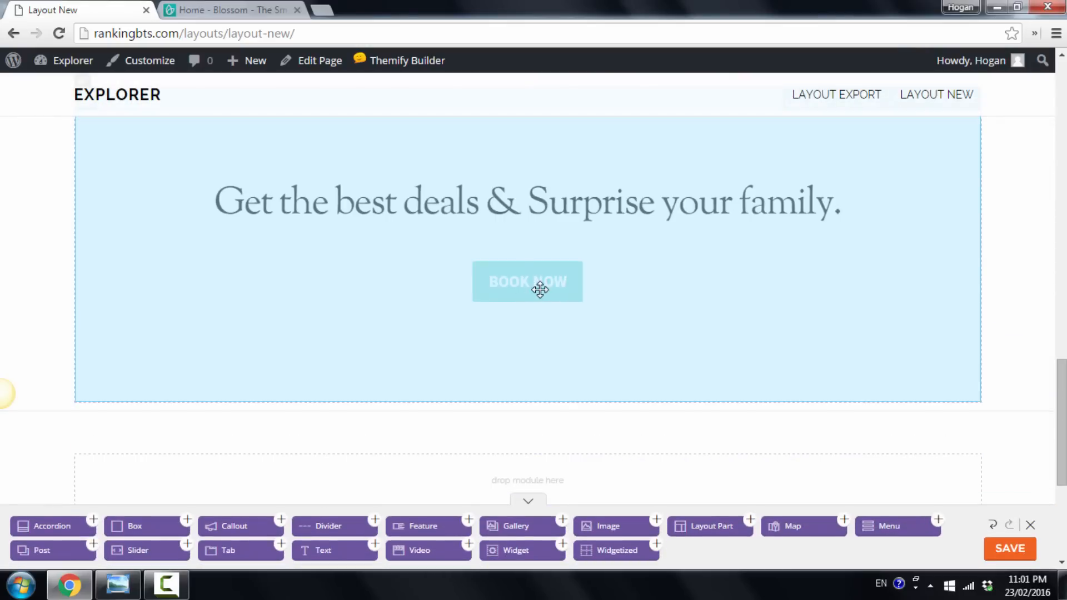
pyautogui.scroll(-3, 729, 337)
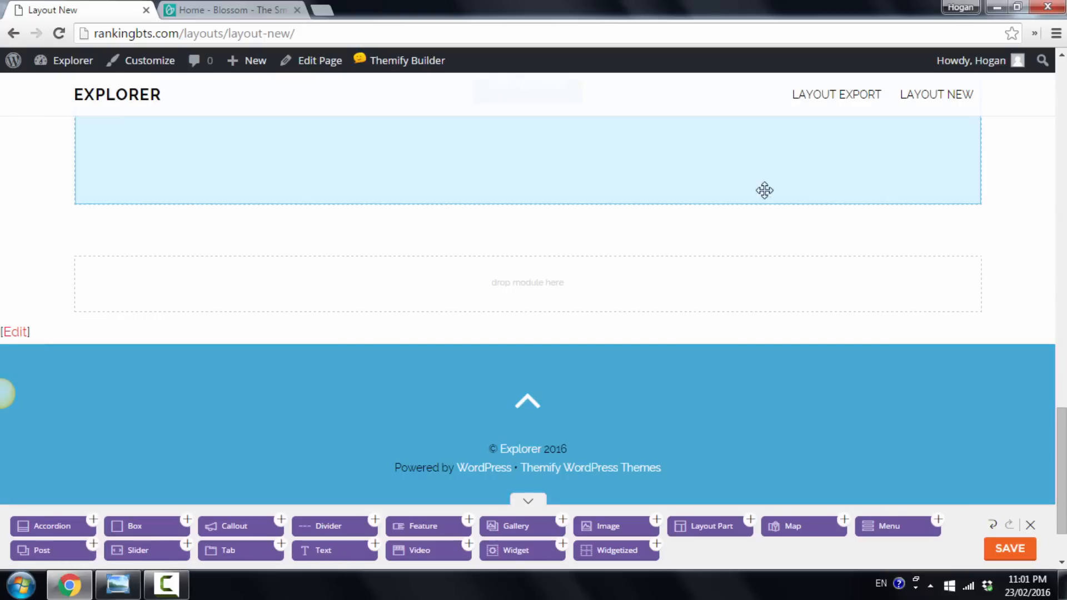
pyautogui.click(1012, 226)
pyautogui.click(597, 132)
pyautogui.click(1010, 549)
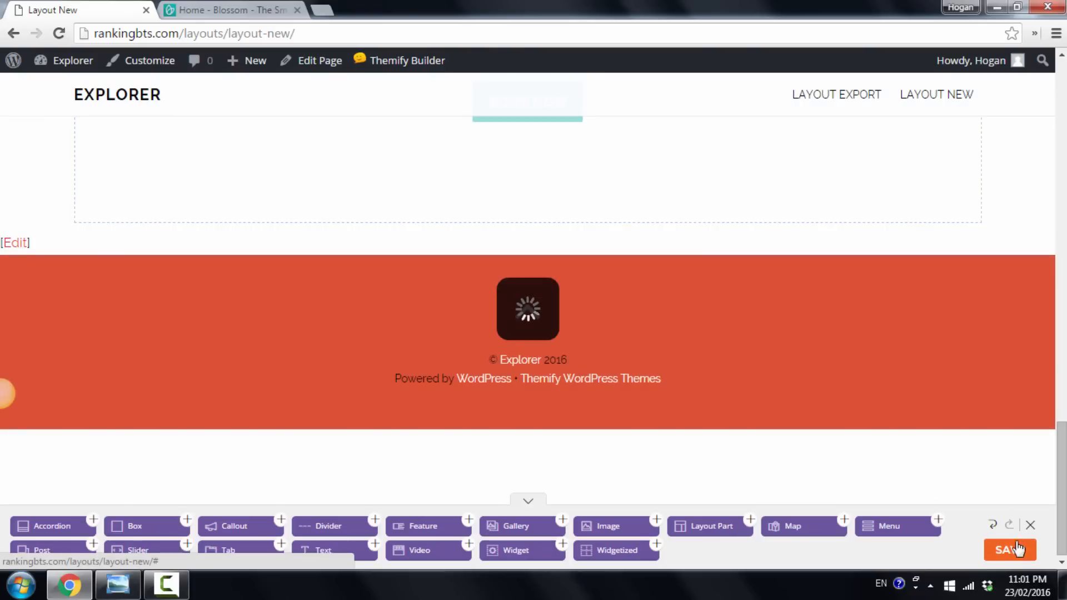
pyautogui.click(1030, 527)
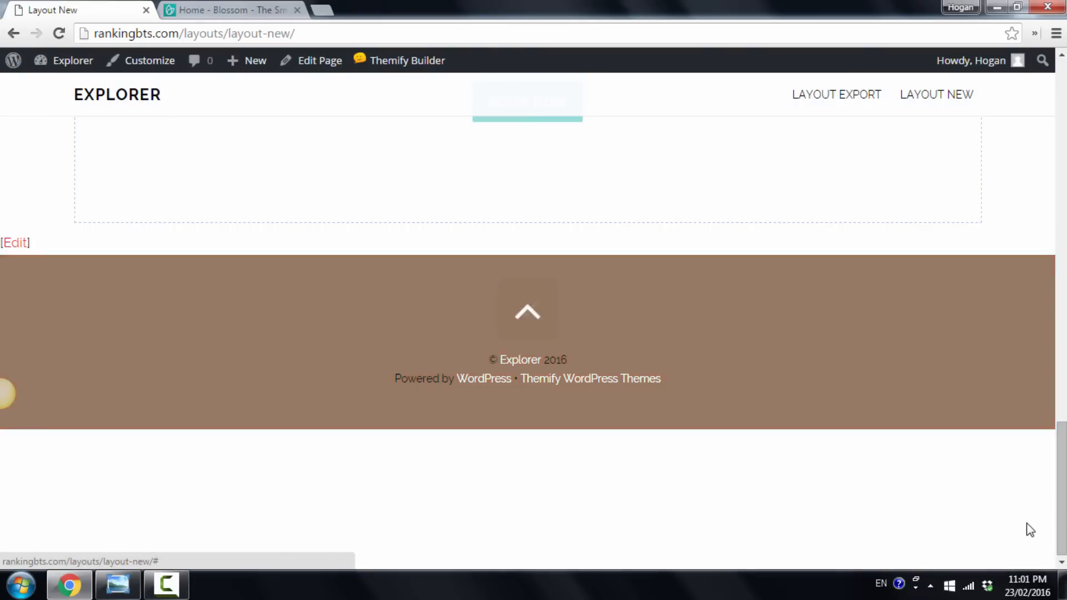
# Turn the builder back on, set the ESCAPE row's background mode to Parallax Scrolling and save the row.
pyautogui.scroll(3, 1064, 181)
pyautogui.scroll(6, 1064, 180)
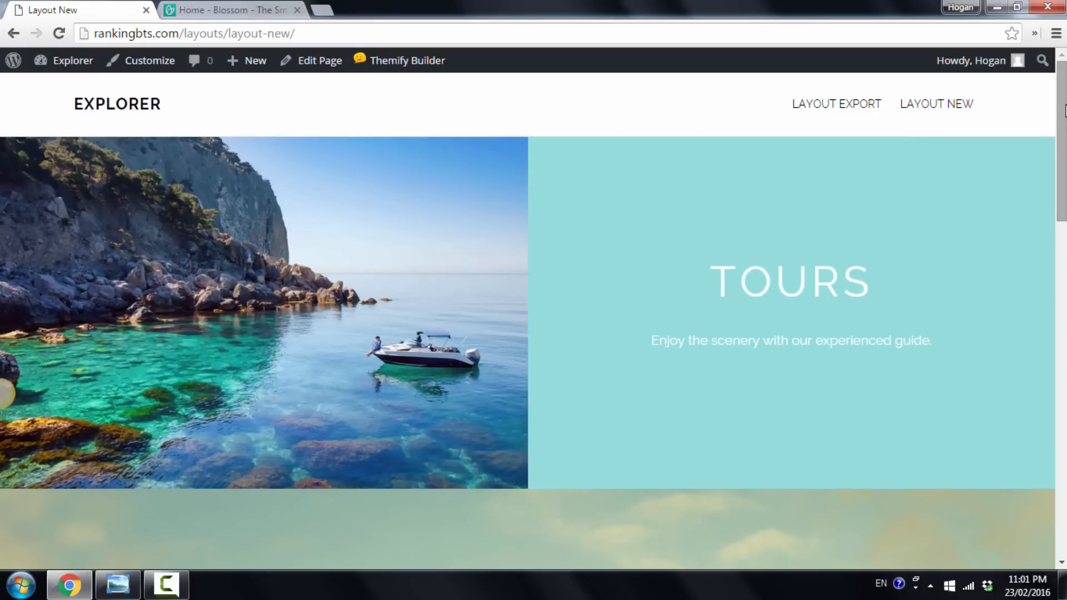
pyautogui.scroll(-1, 563, 248)
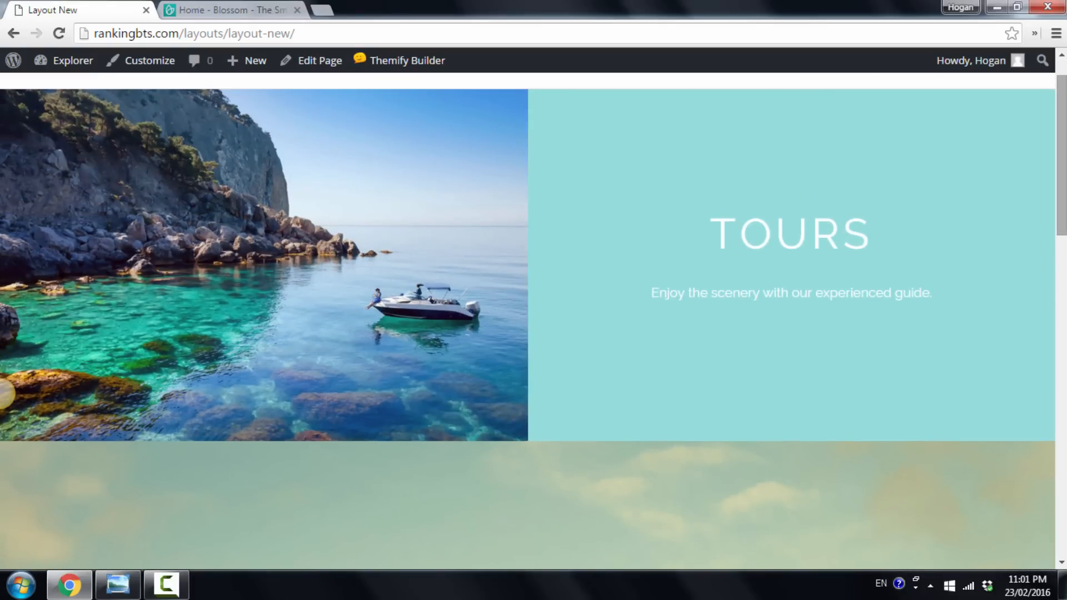
pyautogui.scroll(-6, 1061, 156)
pyautogui.moveTo(1061, 253)
pyautogui.mouseDown()
pyautogui.moveTo(1061, 237)
pyautogui.moveTo(1061, 266)
pyautogui.mouseUp()
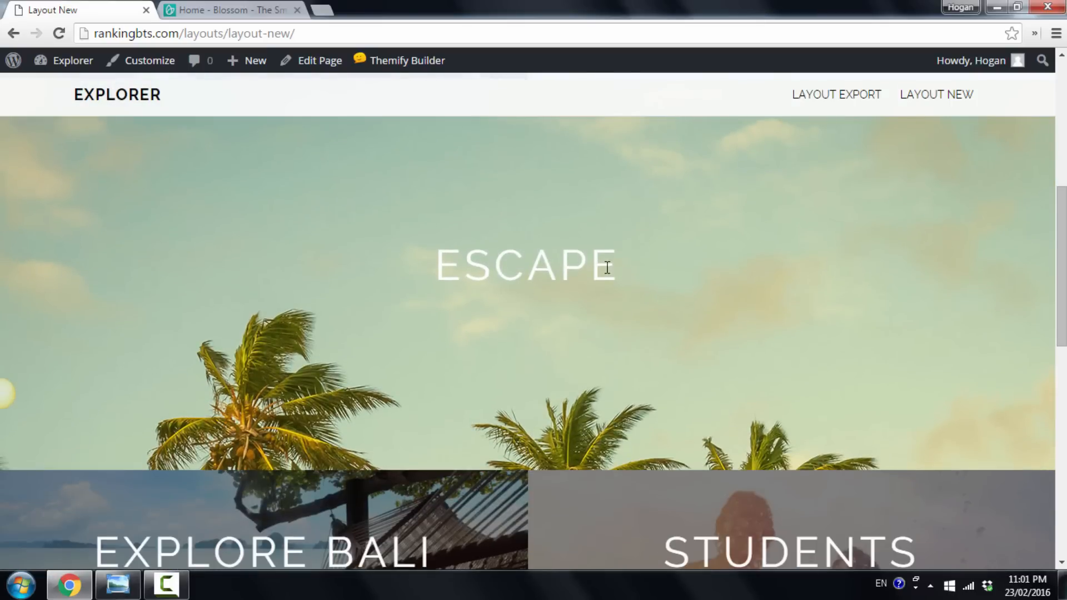
pyautogui.moveTo(407, 64)
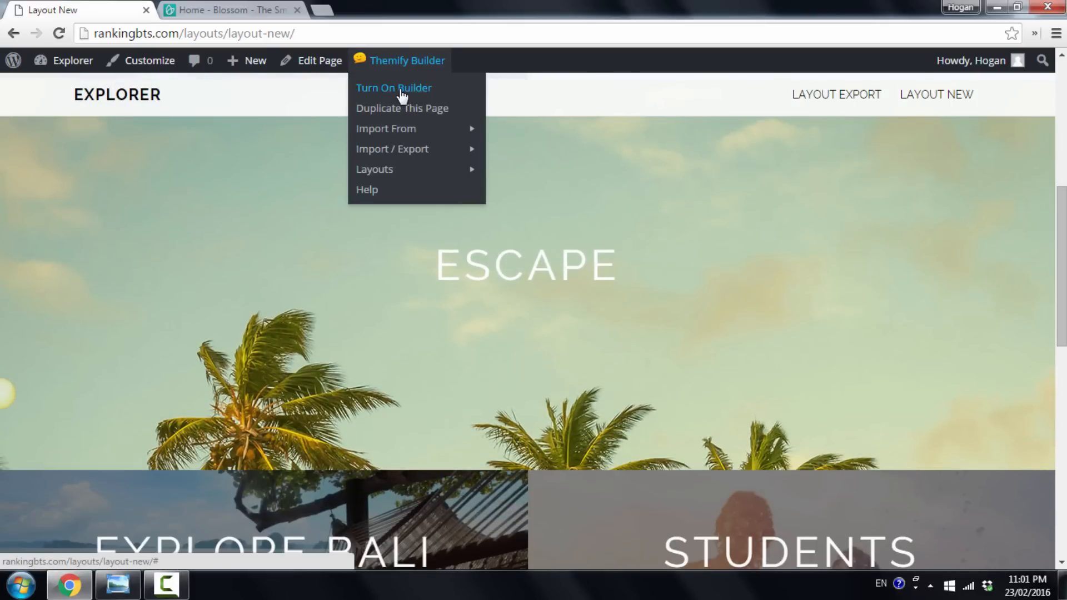
pyautogui.click(402, 90)
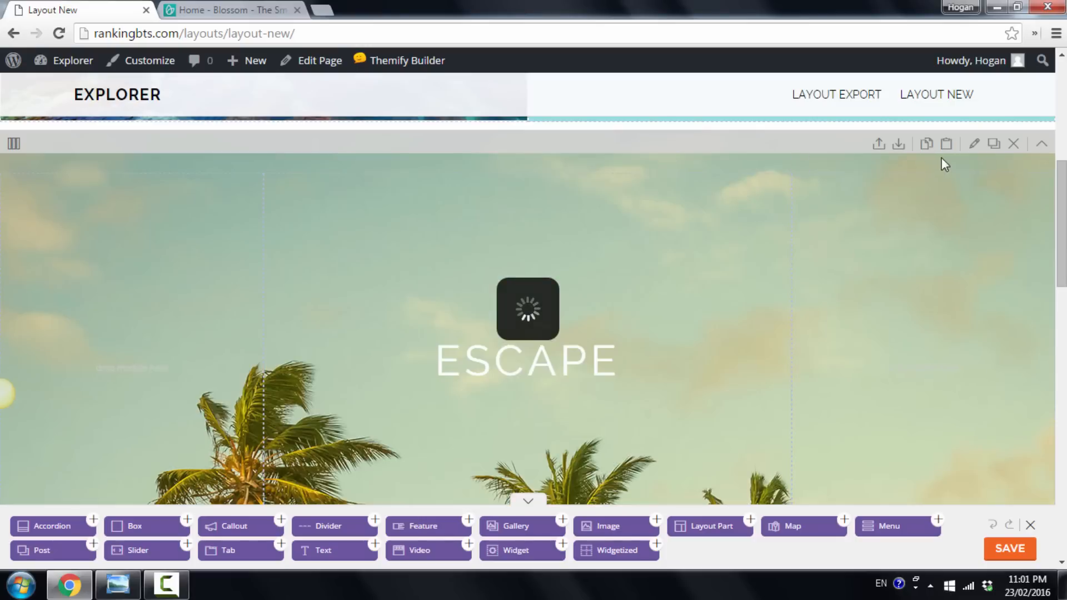
pyautogui.click(974, 144)
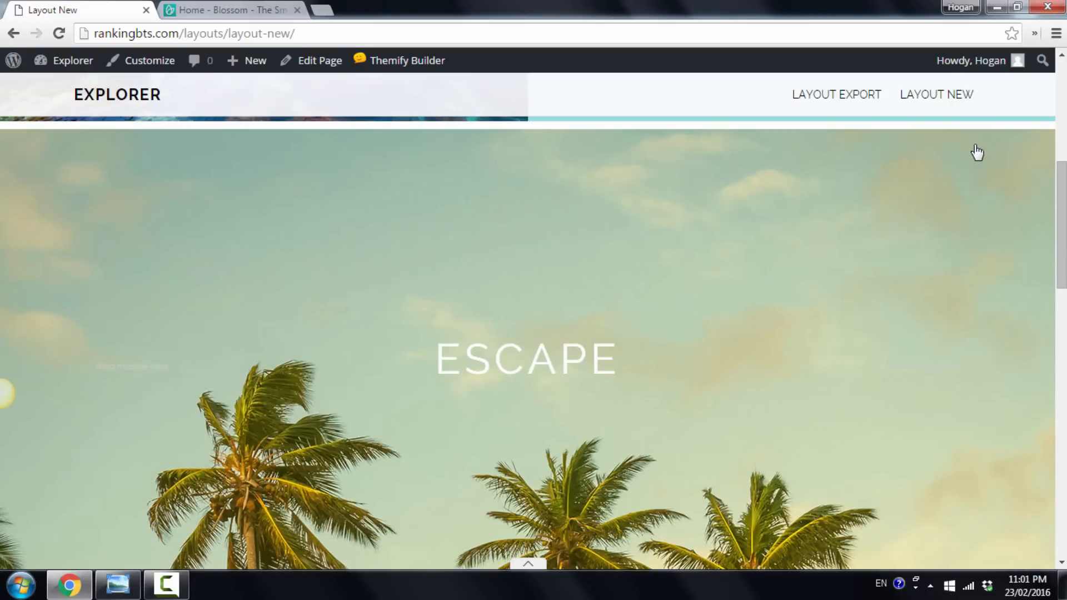
pyautogui.click(687, 145)
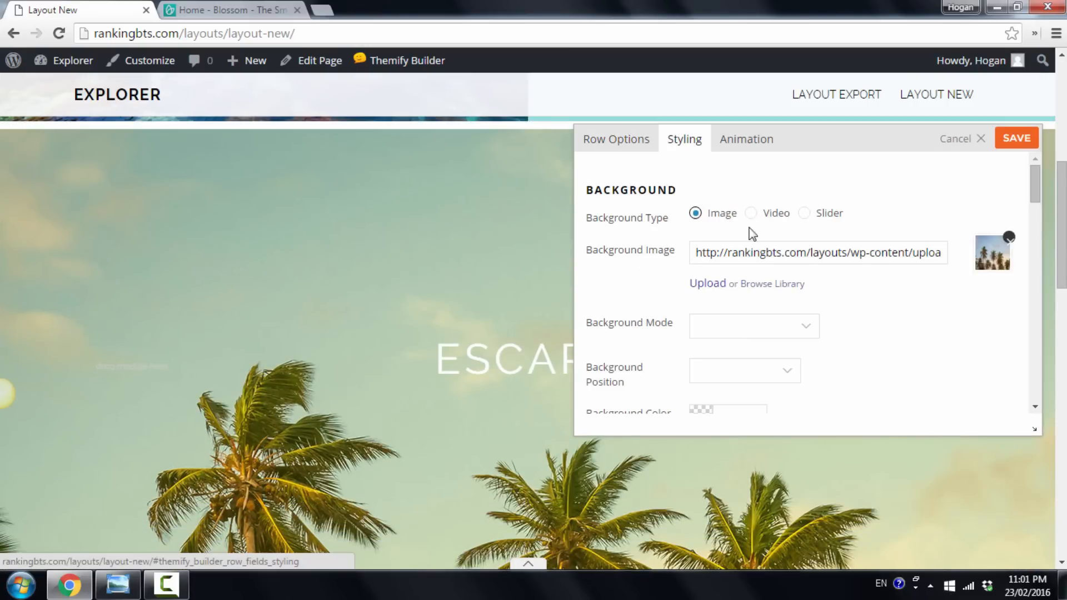
pyautogui.click(778, 325)
pyautogui.click(750, 454)
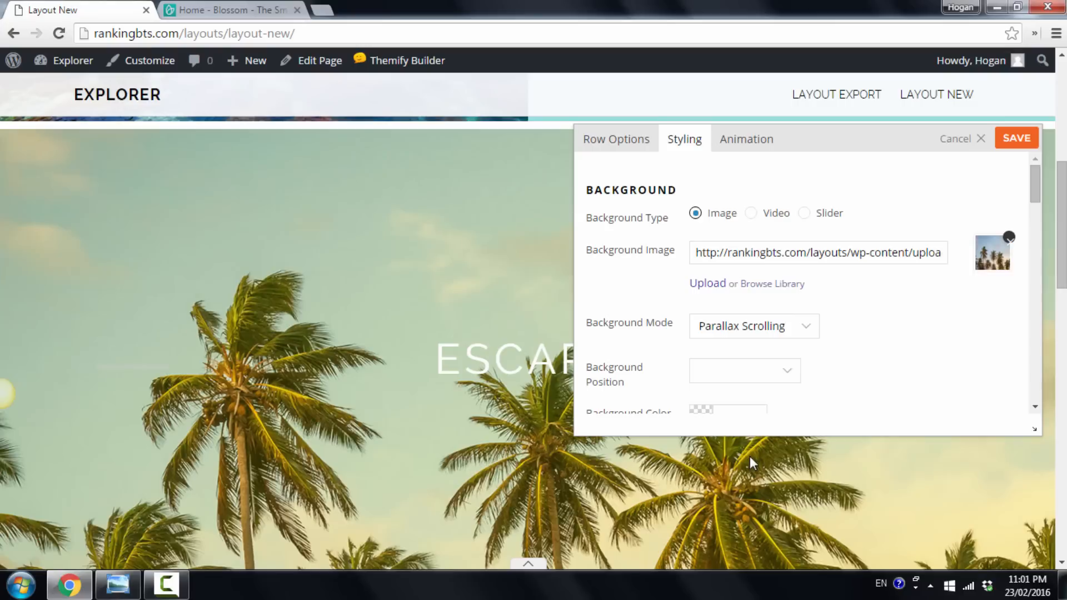
pyautogui.click(1016, 139)
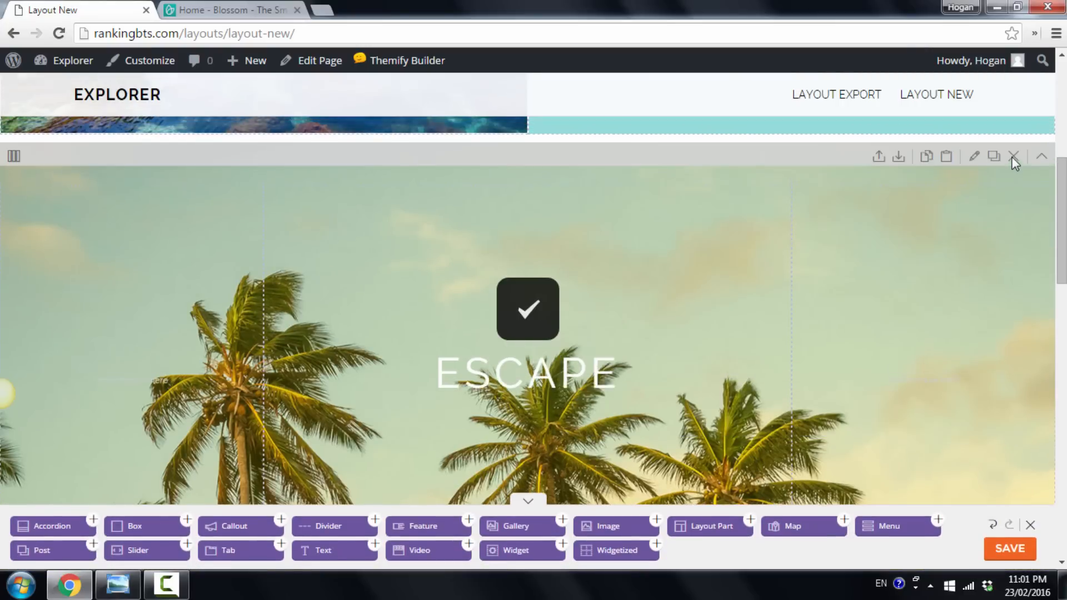
# Save the page, turn off the builder and review the ESCAPE row's parallax effect on the live page.
pyautogui.scroll(-5, 1018, 143)
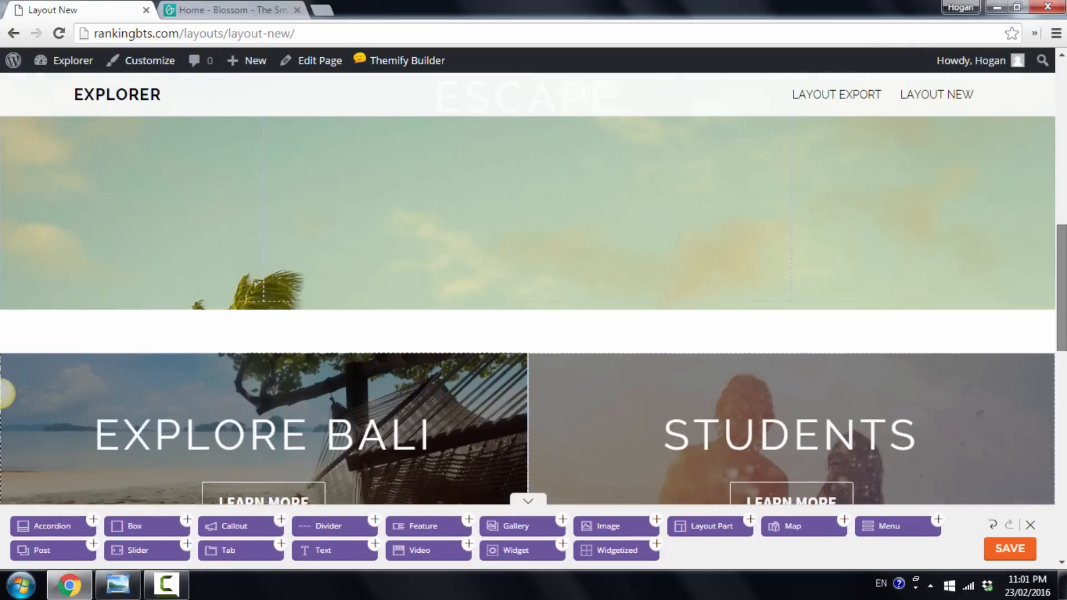
pyautogui.scroll(-5, 522, 294)
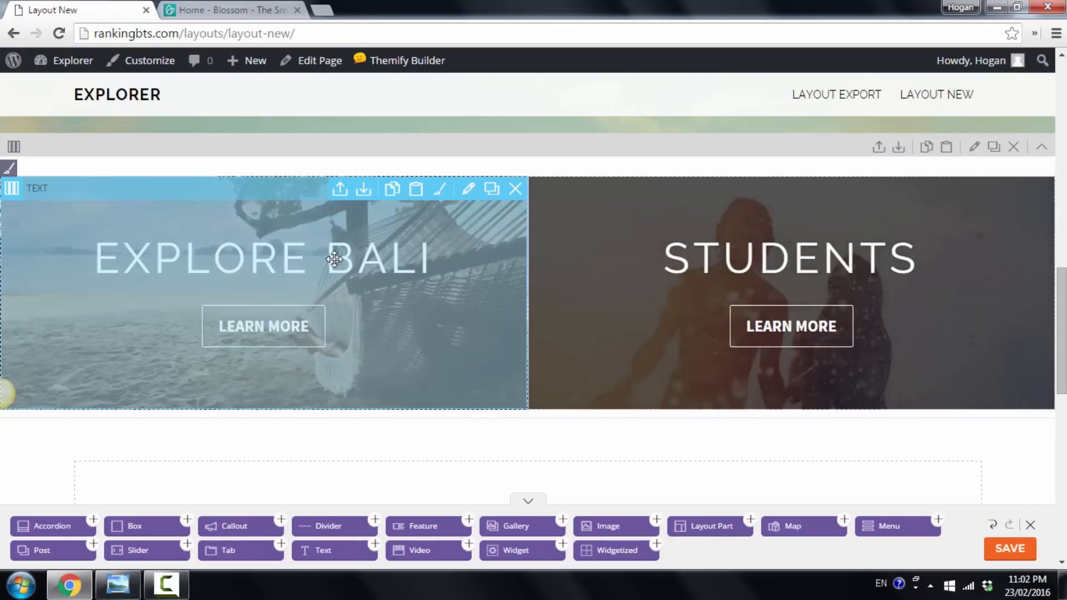
pyautogui.scroll(-4, 669, 343)
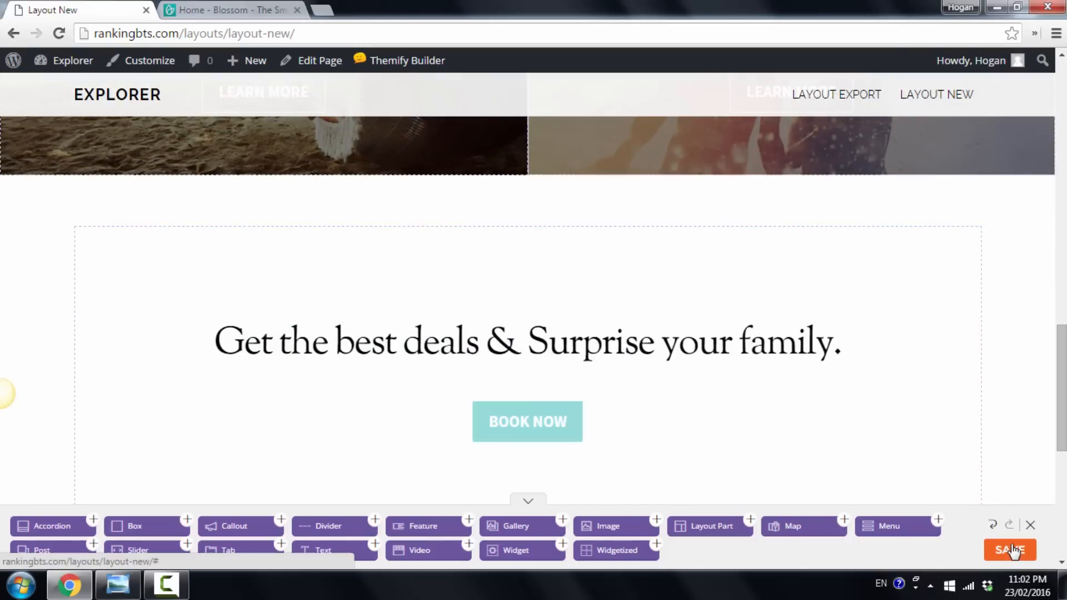
pyautogui.click(1010, 550)
pyautogui.click(1030, 527)
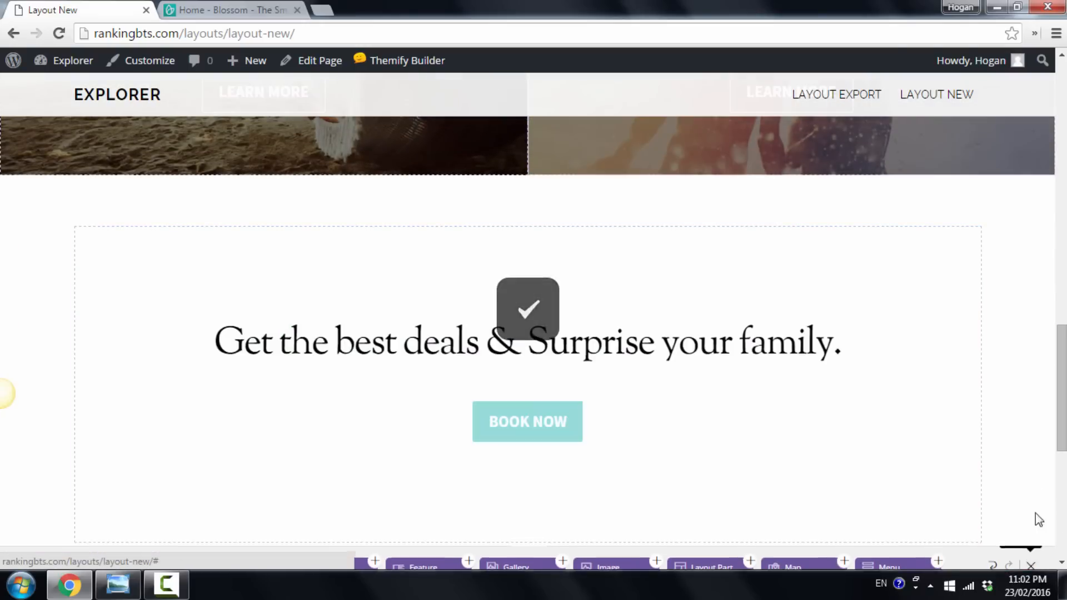
pyautogui.scroll(-8, 2, 393)
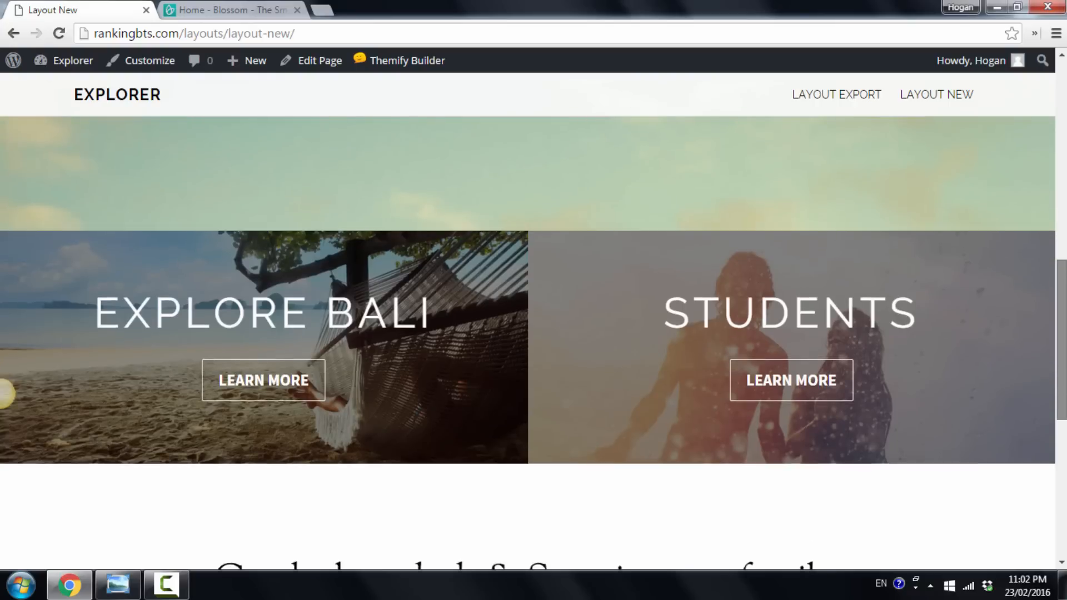
pyautogui.moveTo(1062, 502); pyautogui.dragTo(1057, 154)
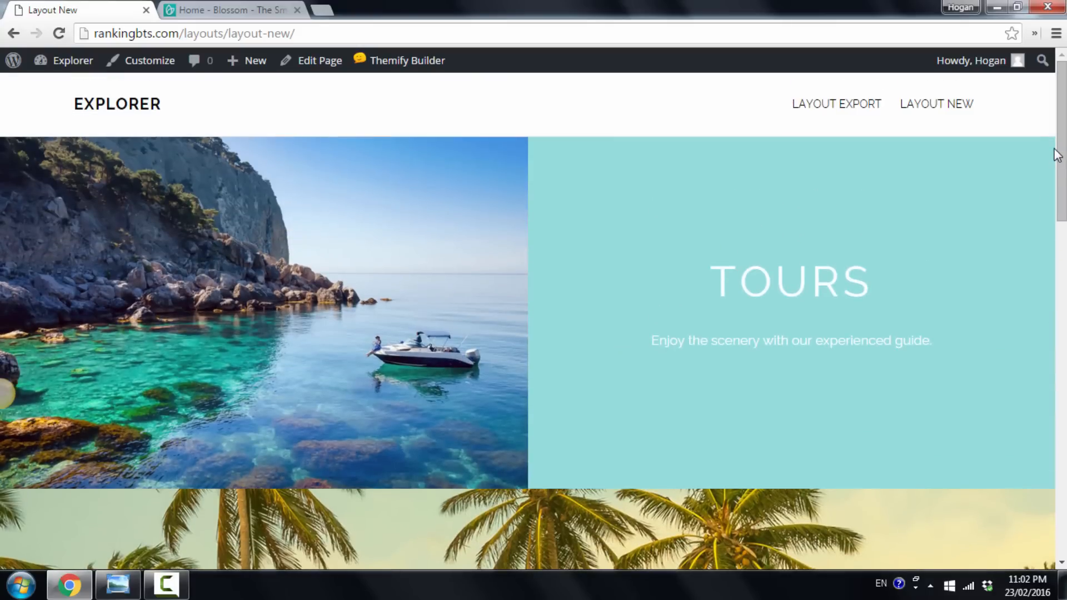
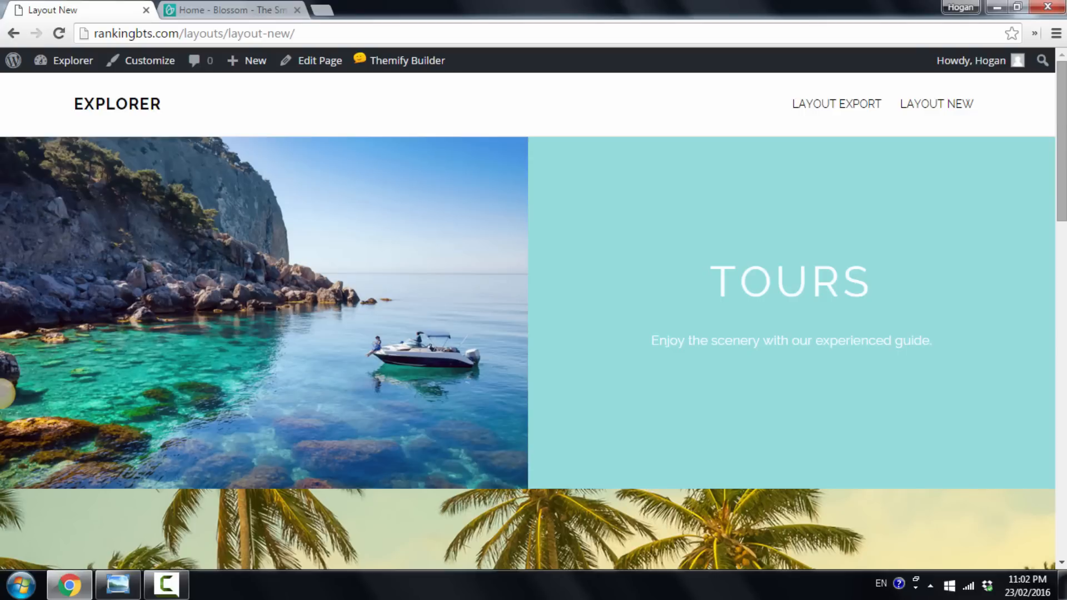
pyautogui.scroll(-15, 1046, 165)
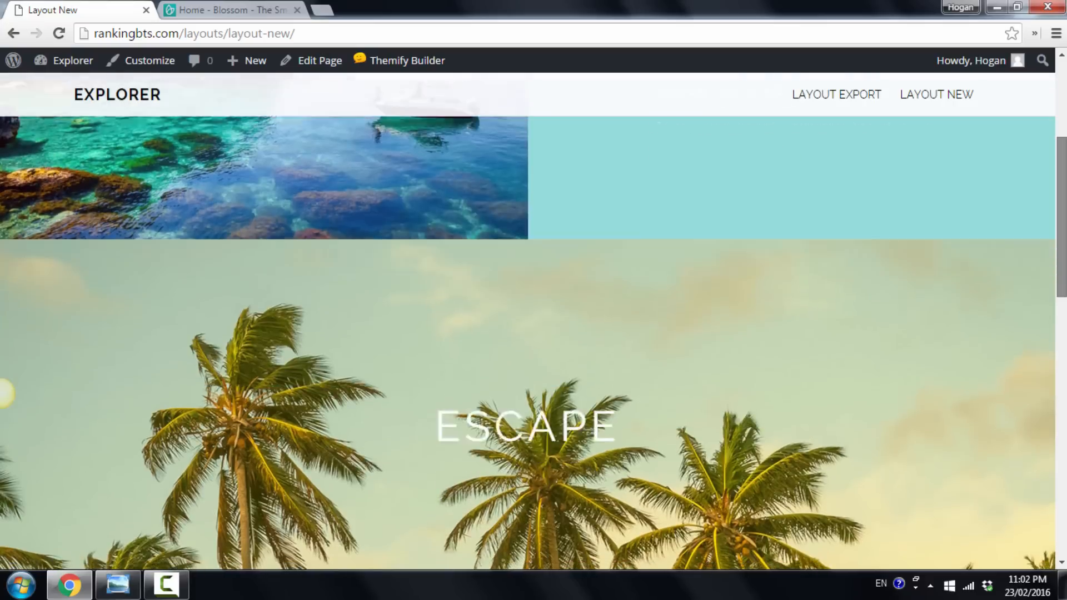
pyautogui.scroll(12, 1047, 164)
pyautogui.scroll(3, 1047, 165)
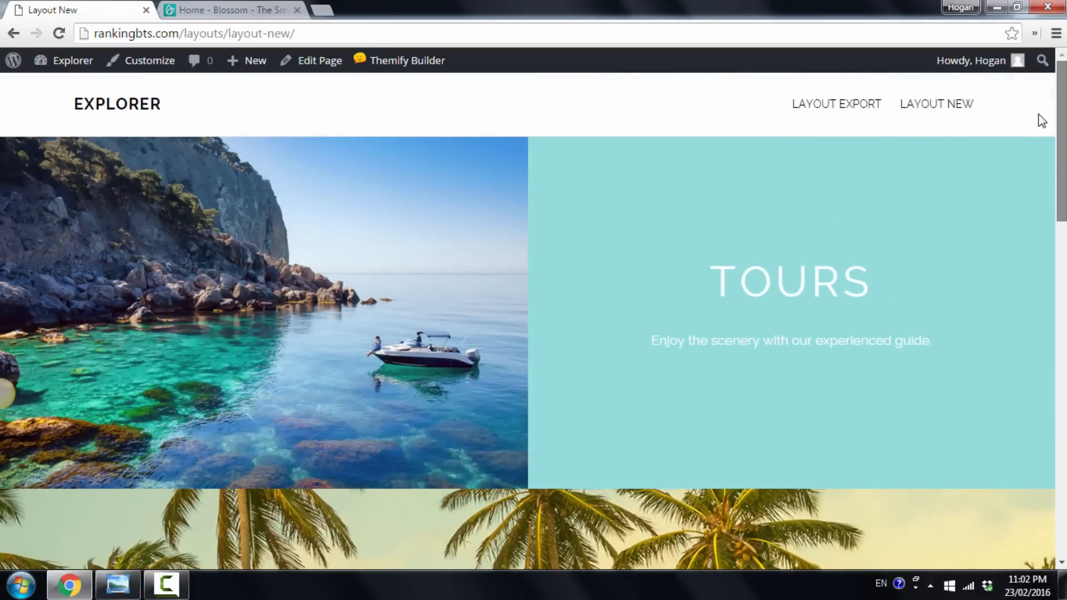
# Export the builder layout to the Desktop as the ZIP archive layout-new_themify_builder_export_2016_02_23 and dismiss the download notice.
pyautogui.moveTo(409, 64)
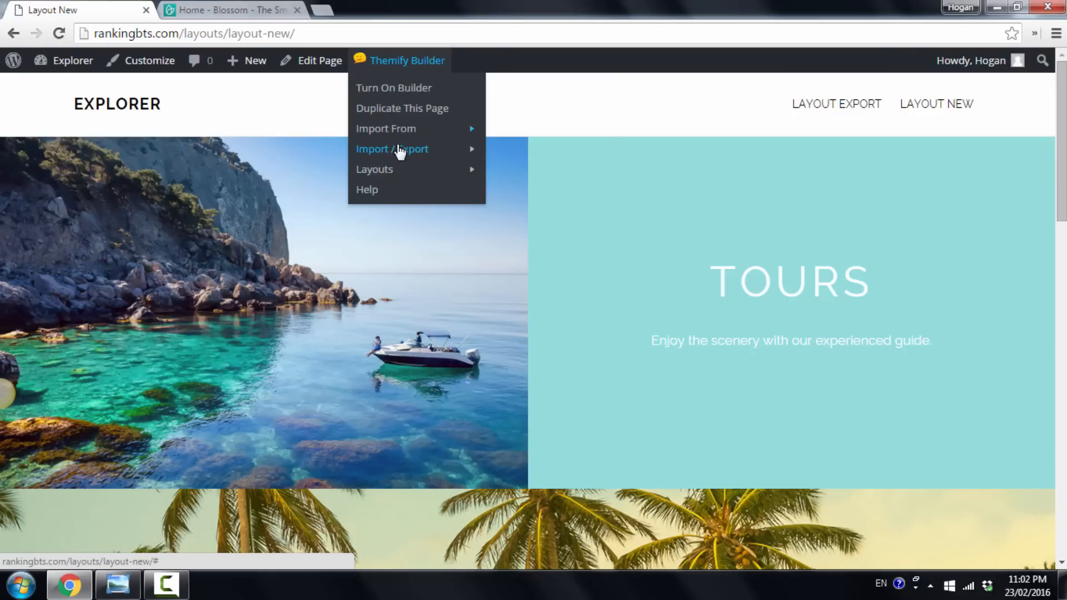
pyautogui.moveTo(396, 151)
pyautogui.click(516, 170)
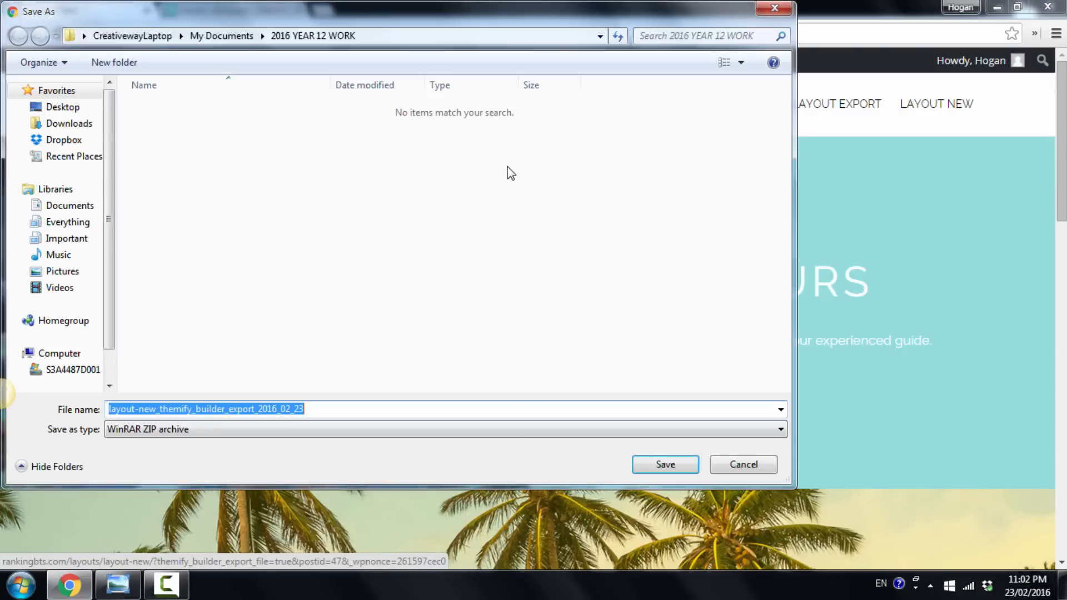
pyautogui.click(58, 107)
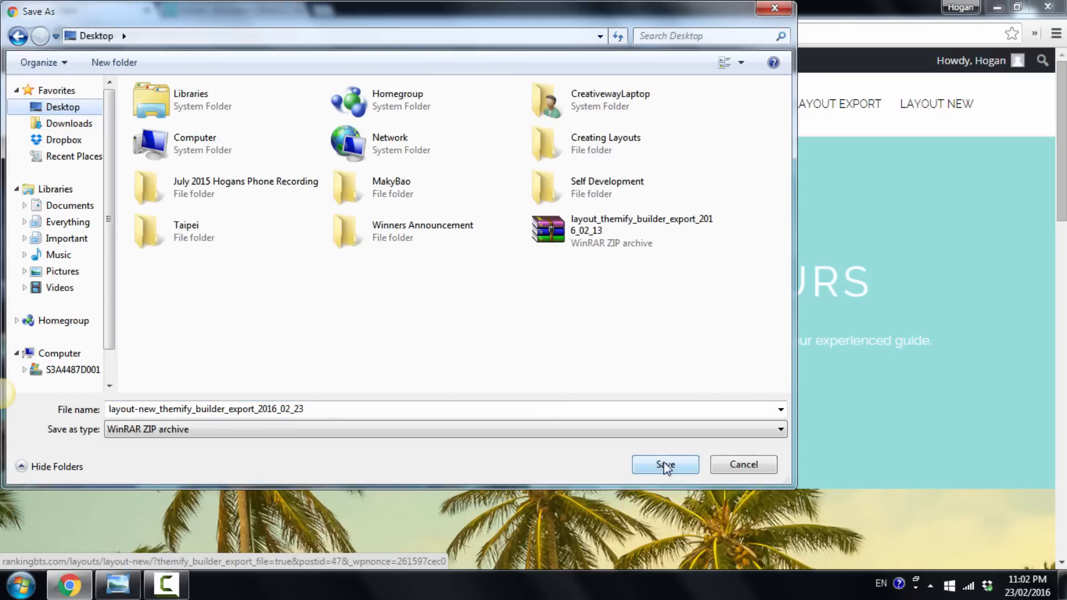
pyautogui.moveTo(319, 410); pyautogui.dragTo(92, 410)
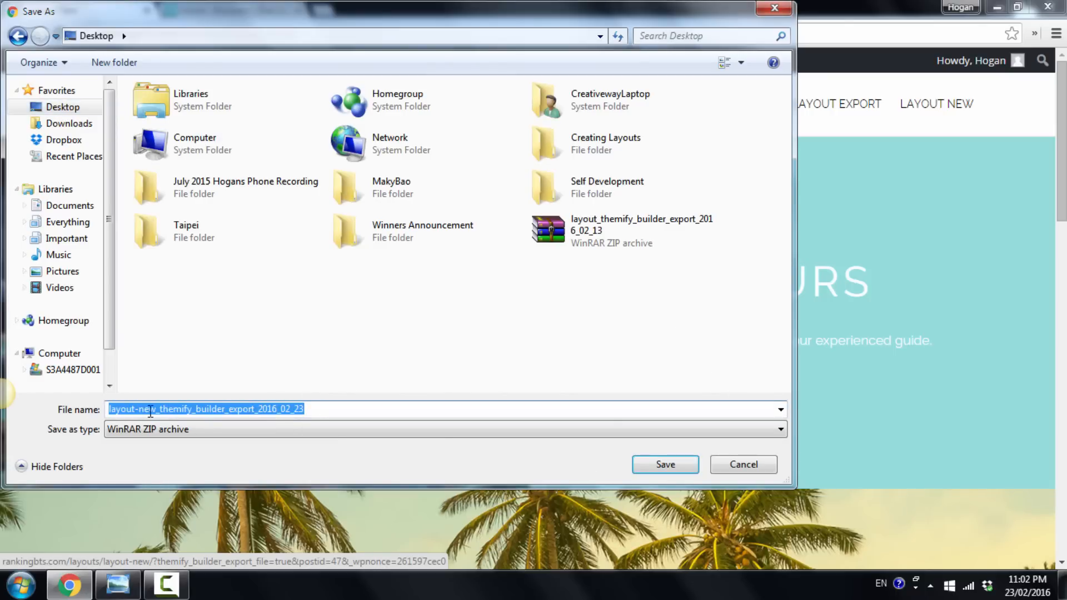
pyautogui.click(671, 468)
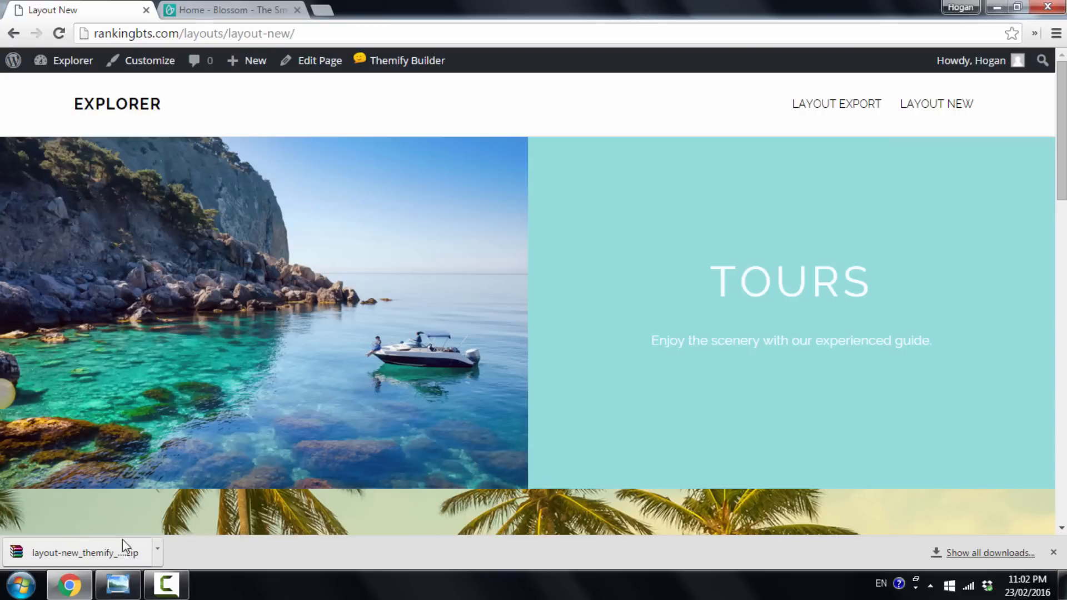
pyautogui.click(1052, 552)
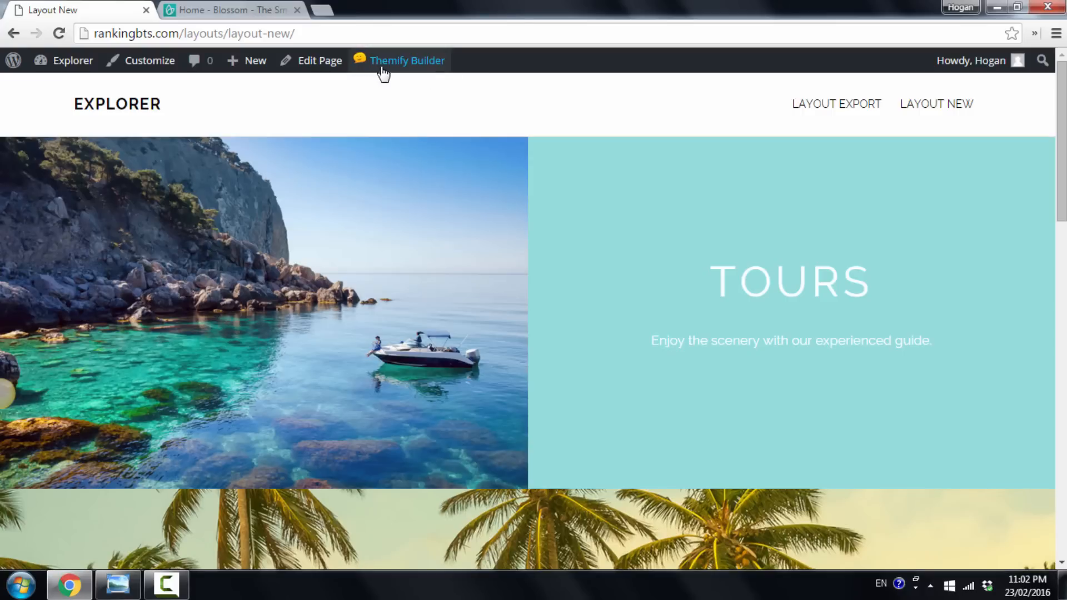
# Look through the layouts available for loading in Themify Builder, without applying one.
pyautogui.moveTo(371, 66)
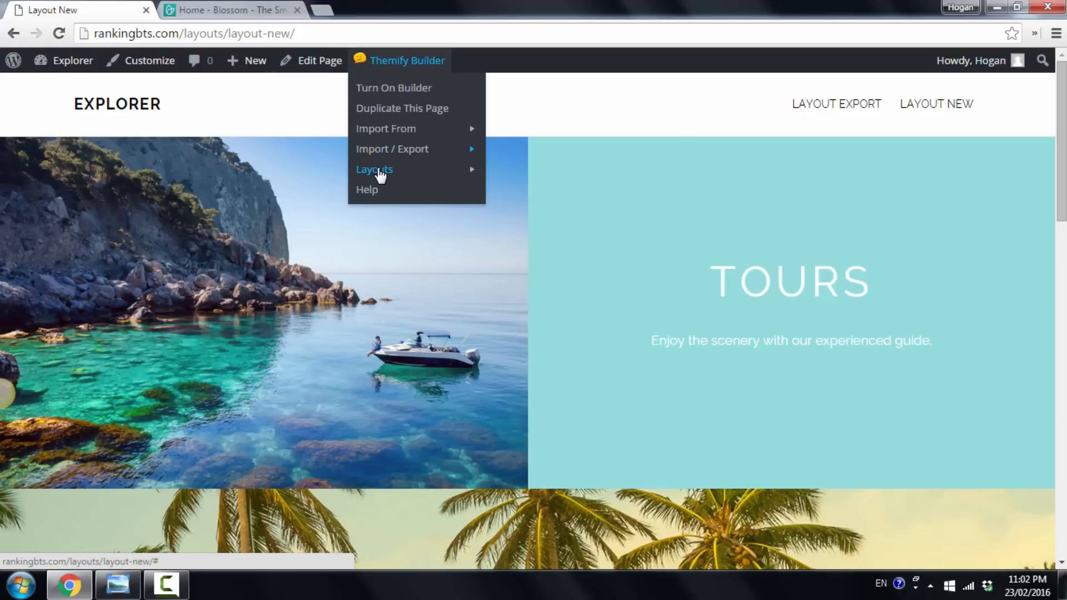
pyautogui.moveTo(381, 172)
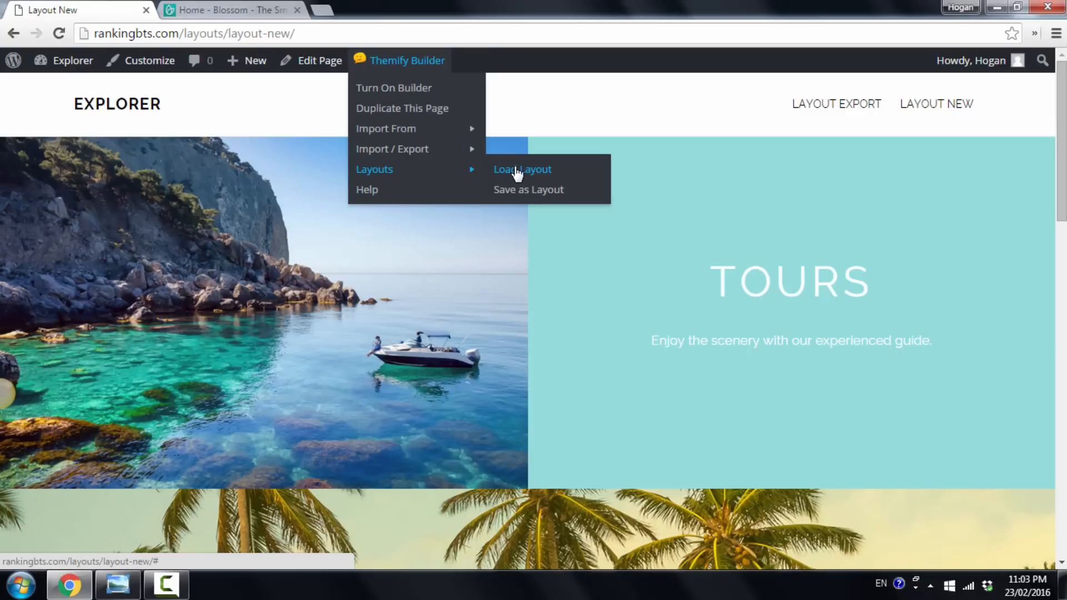
pyautogui.click(532, 173)
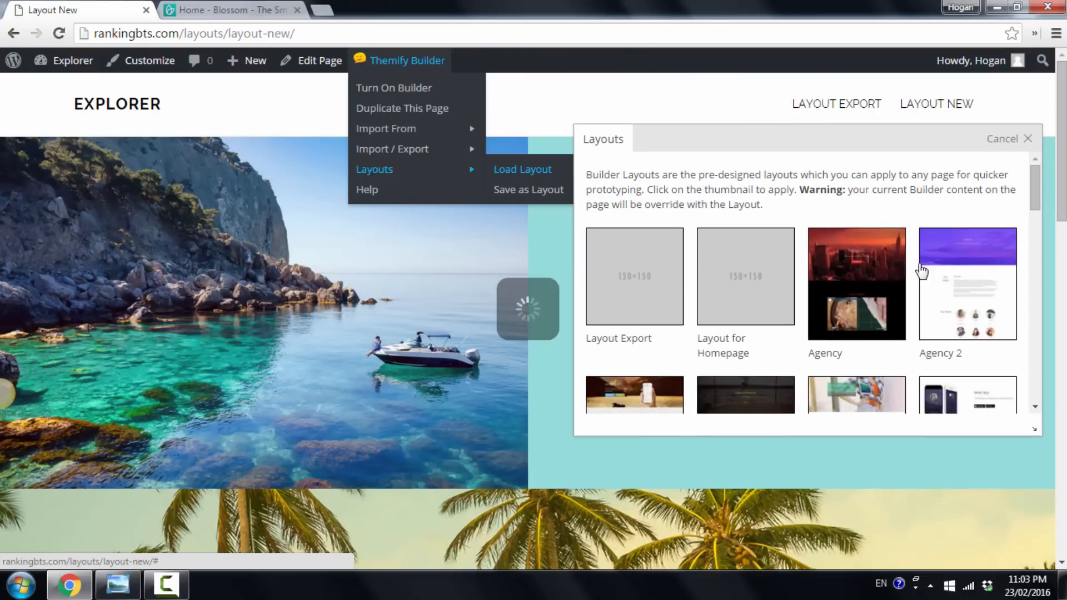
pyautogui.moveTo(1035, 183)
pyautogui.mouseDown()
pyautogui.moveTo(1039, 273)
pyautogui.moveTo(1042, 166)
pyautogui.mouseUp()
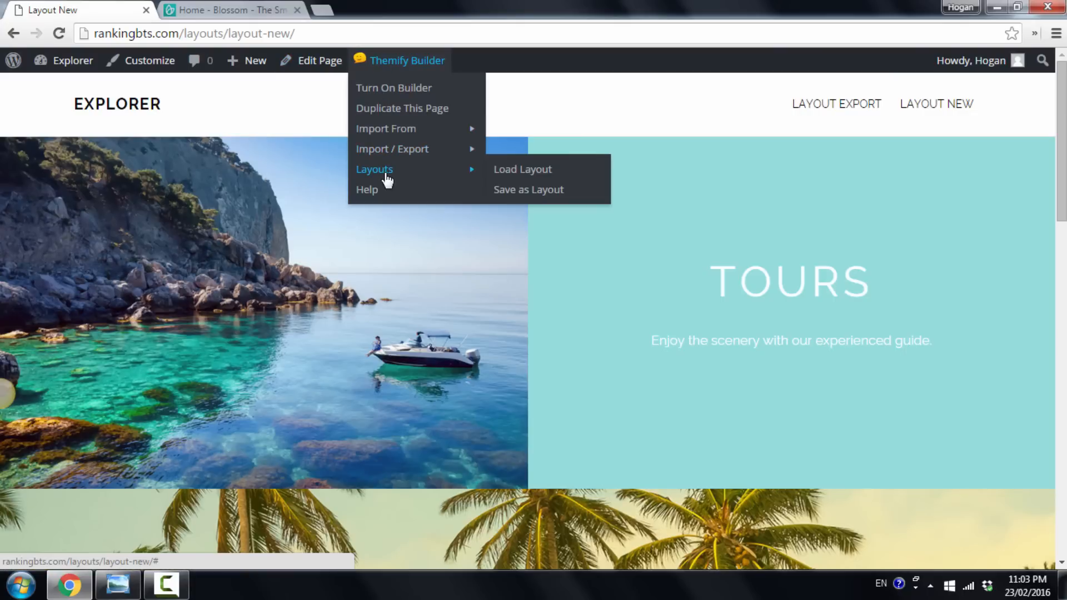
# Save the current page as a reusable builder layout with a title beginning "Explorer Lay" and no preview image.
pyautogui.click(529, 198)
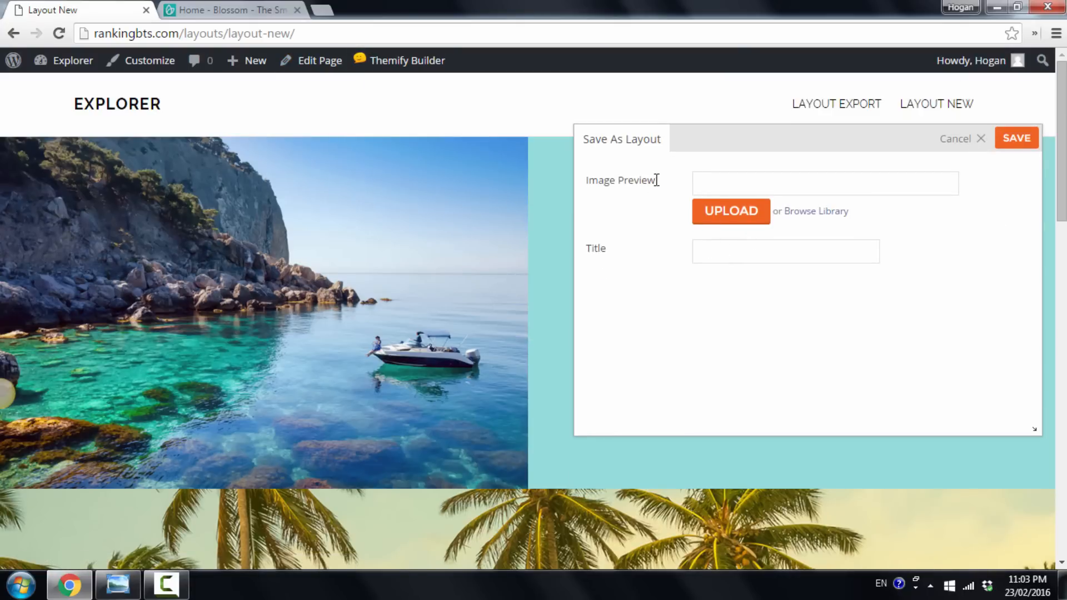
pyautogui.moveTo(656, 179); pyautogui.dragTo(589, 180)
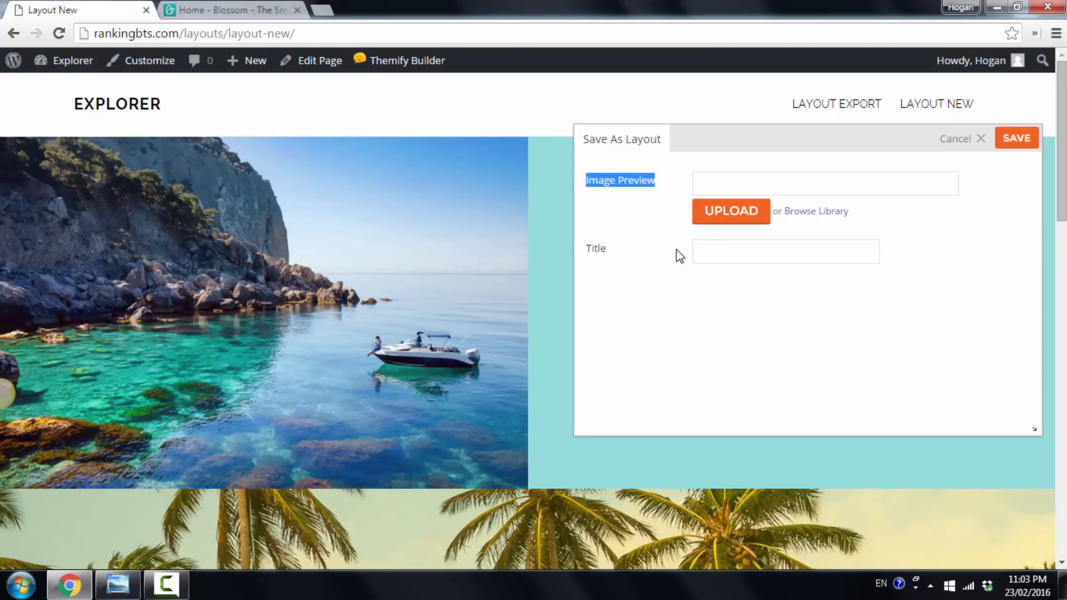
pyautogui.click(725, 254)
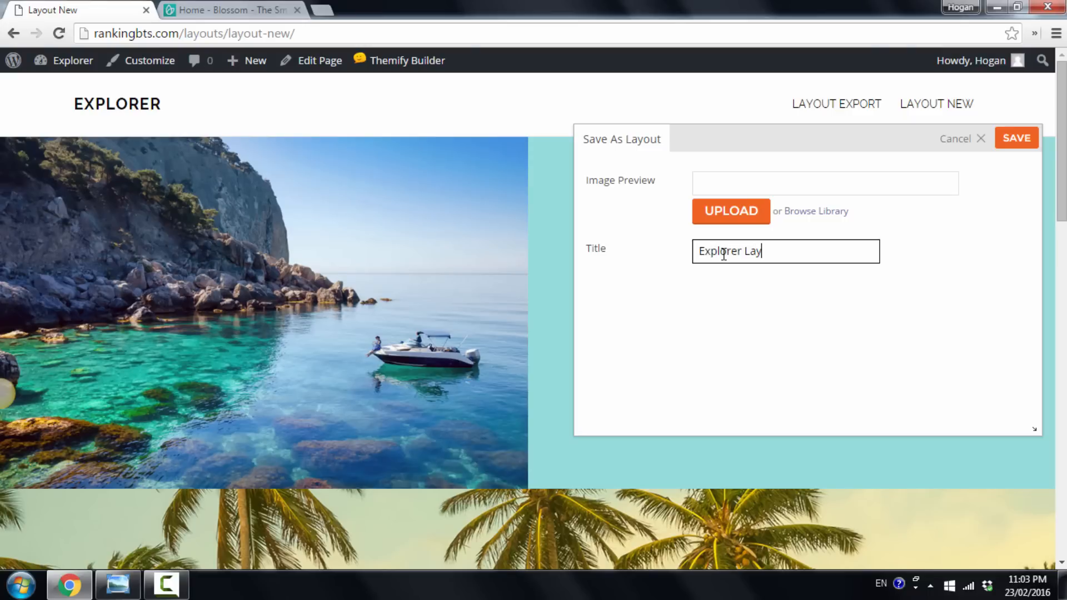
pyautogui.click(1021, 139)
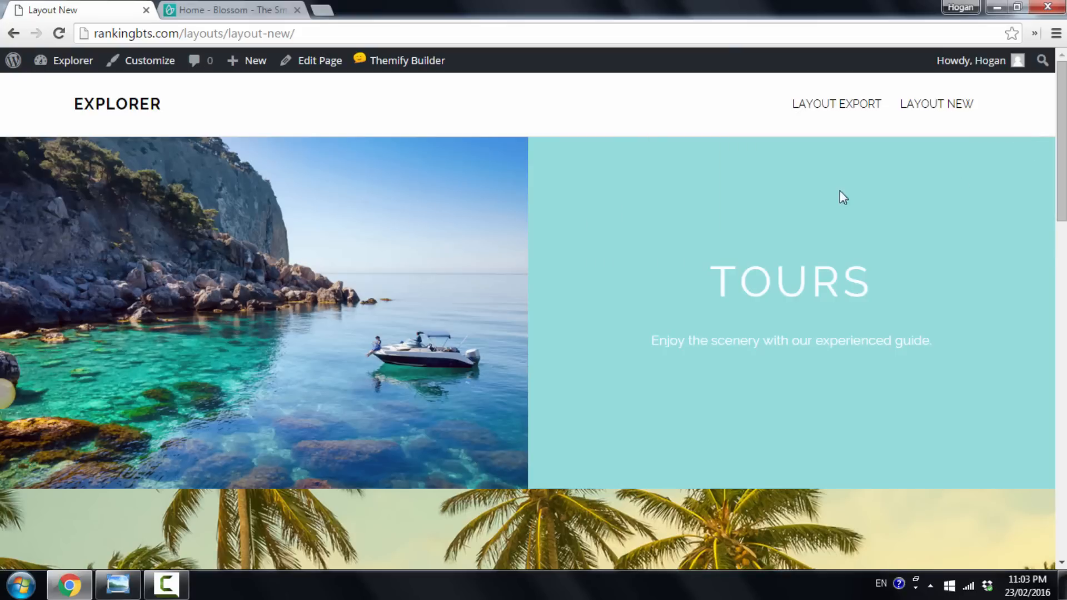
# Go to the site's page list in the dashboard and add a new page titled "New Page".
pyautogui.moveTo(1061, 212); pyautogui.dragTo(1004, 111)
pyautogui.moveTo(58, 62)
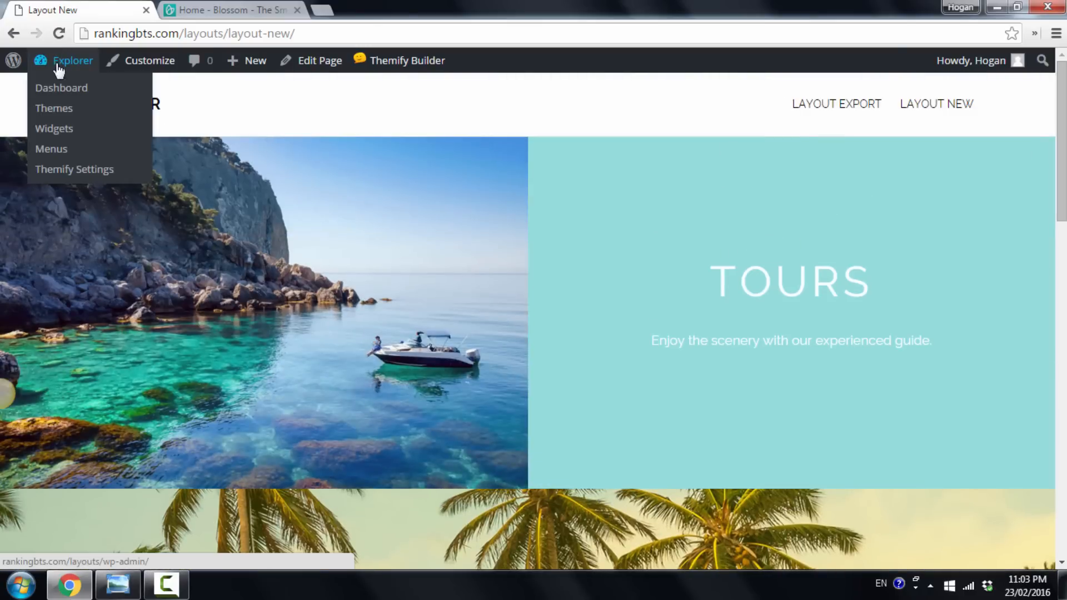
pyautogui.click(56, 94)
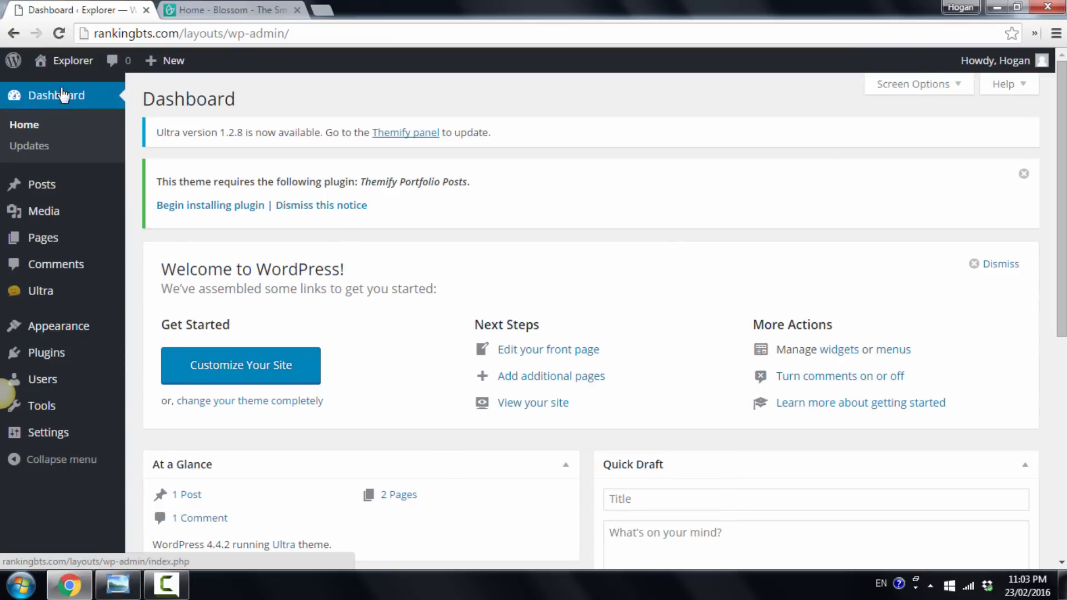
pyautogui.click(42, 242)
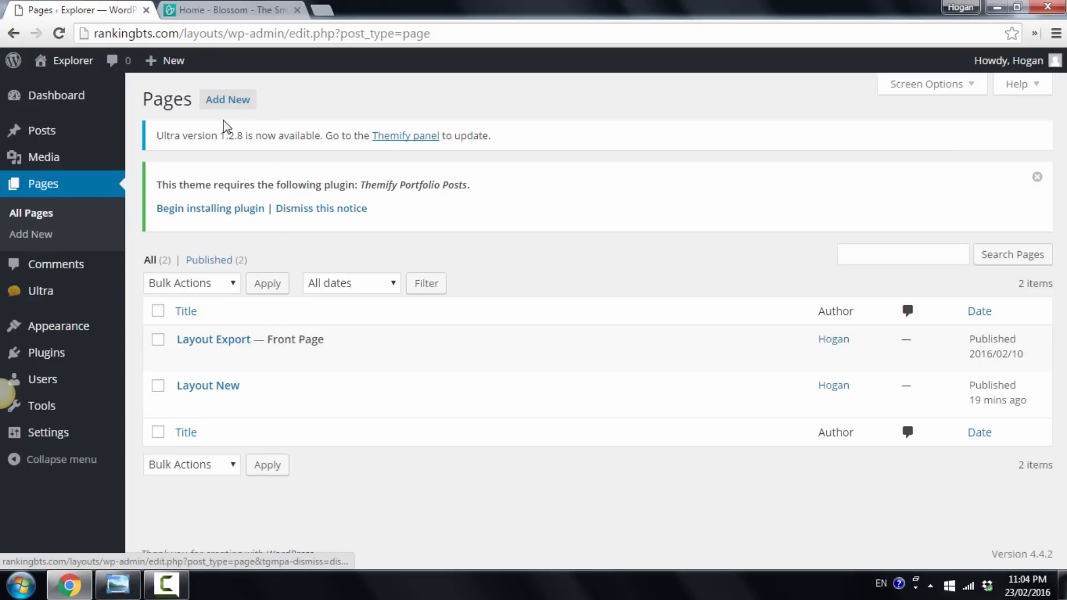
pyautogui.click(224, 106)
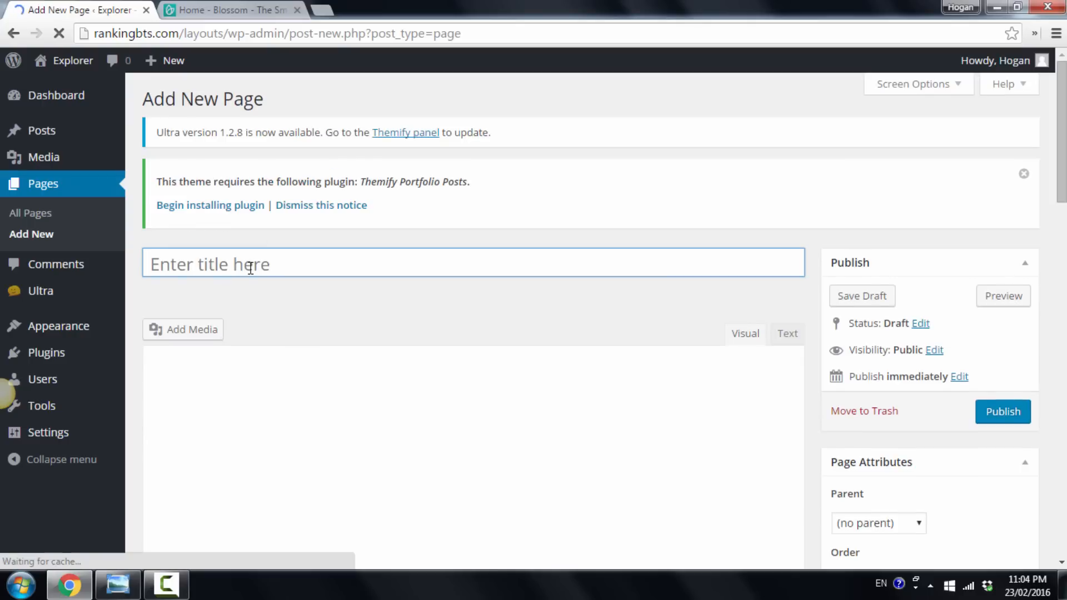
pyautogui.click(251, 268)
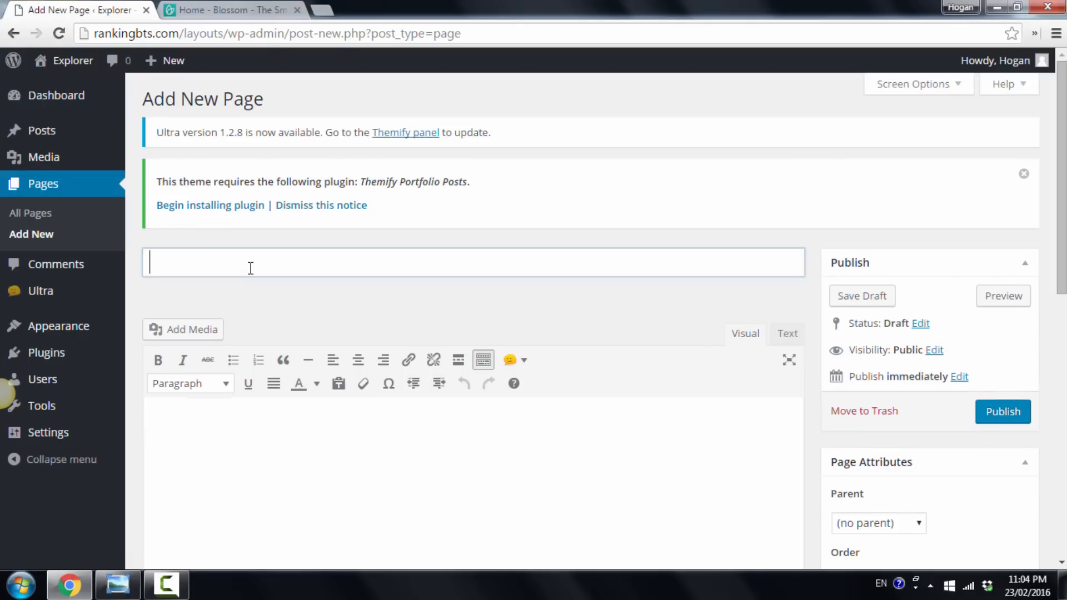
pyautogui.write('New')
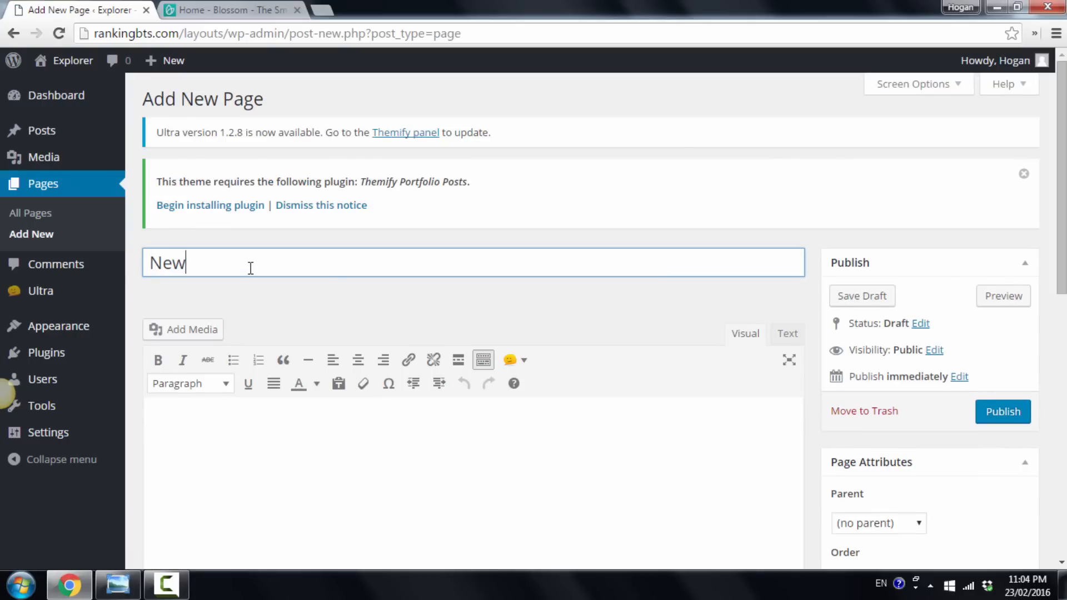
pyautogui.write(' Page')
# Set the new page's options to no sidebar, Fullwidth content width and Hide Page Title Yes.
pyautogui.scroll(-5, 373, 216)
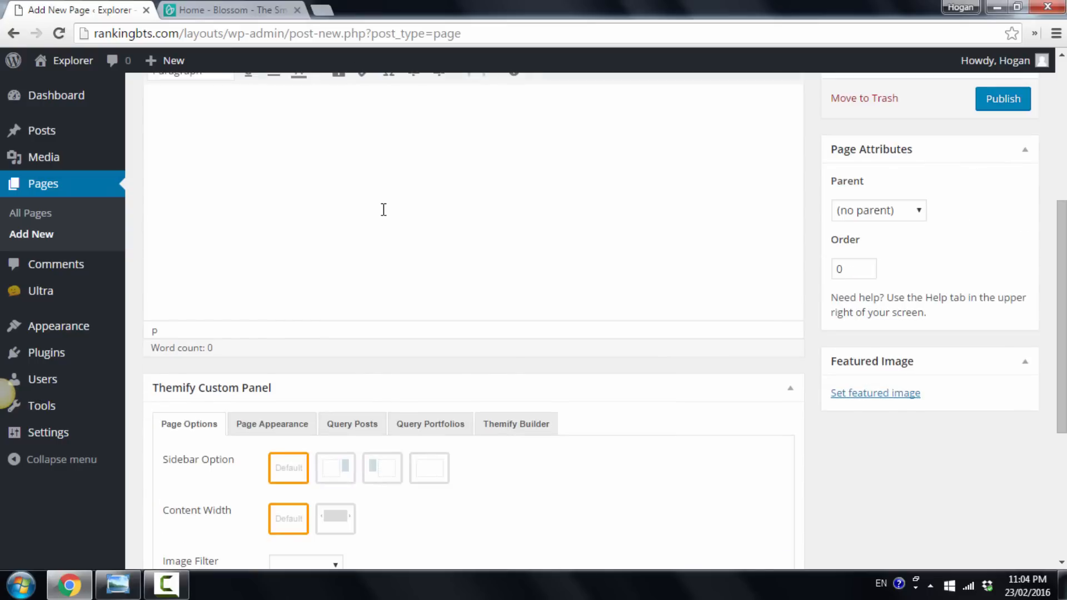
pyautogui.scroll(-4, 383, 210)
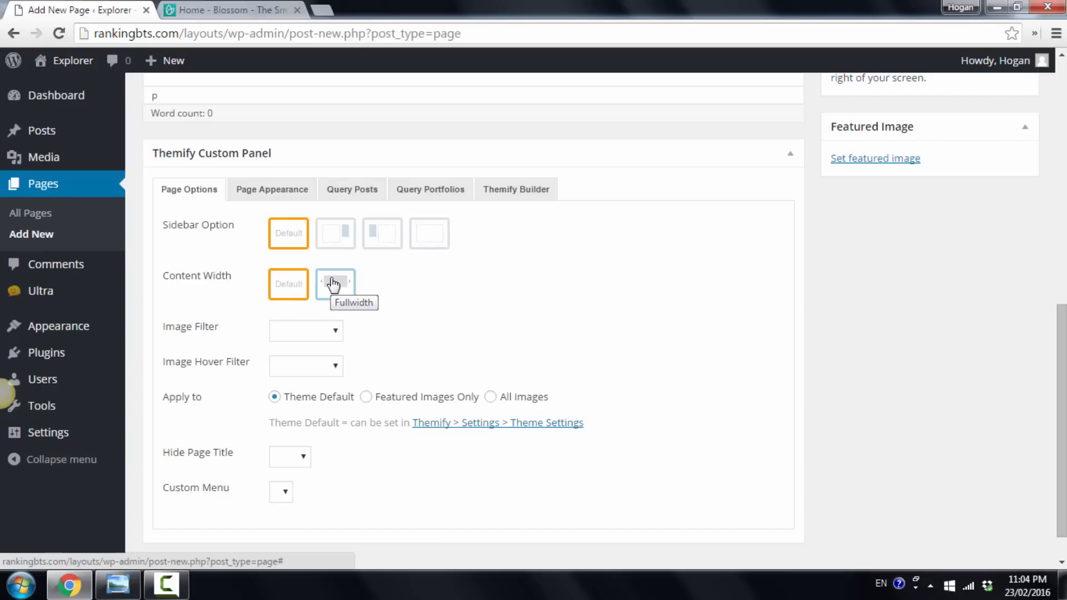
pyautogui.click(428, 237)
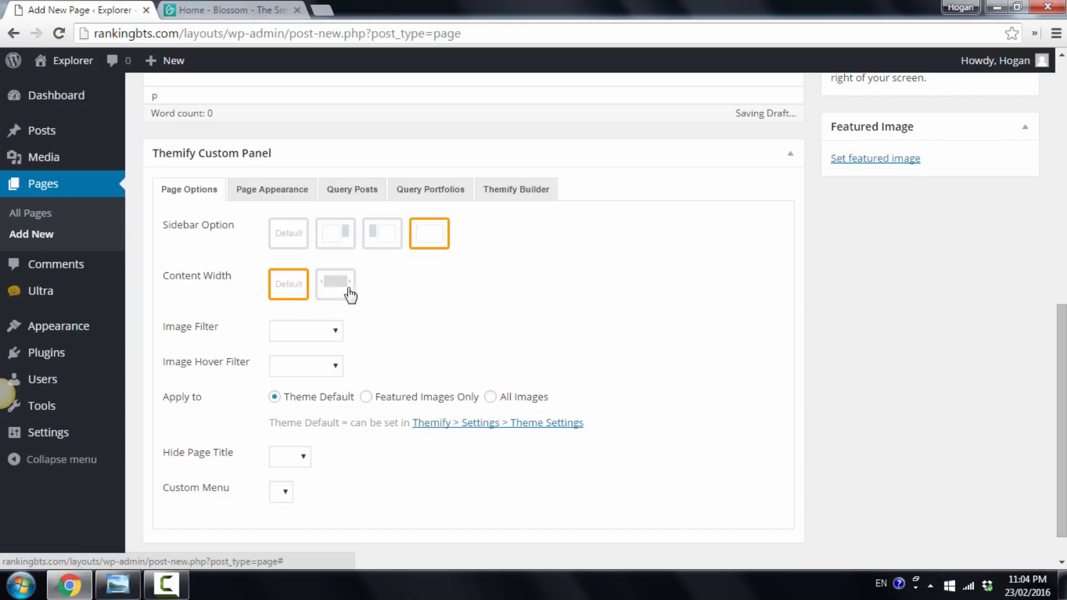
pyautogui.click(330, 288)
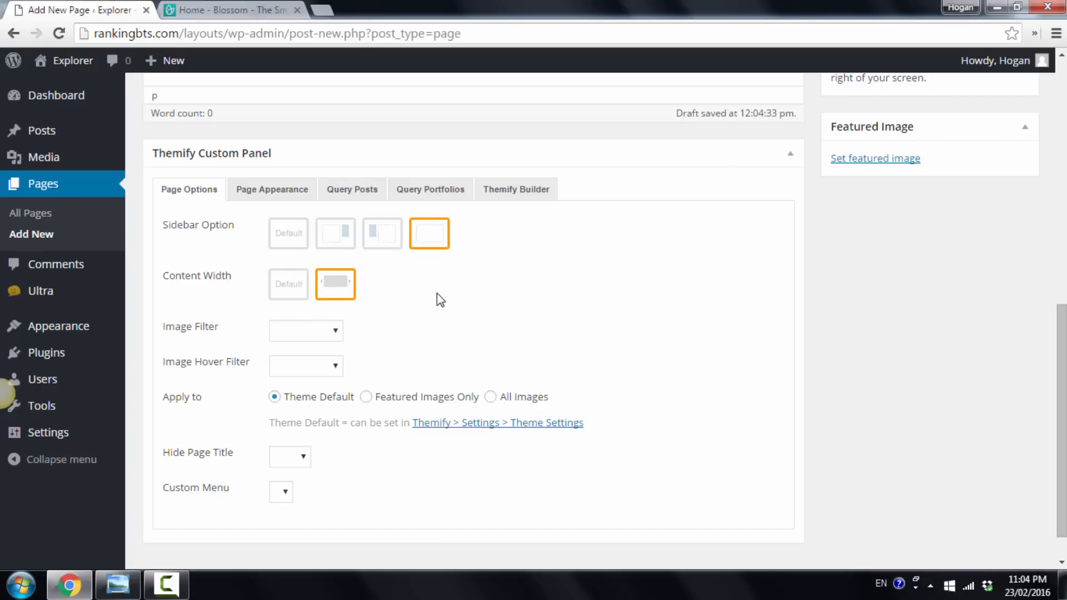
pyautogui.scroll(-1, 438, 294)
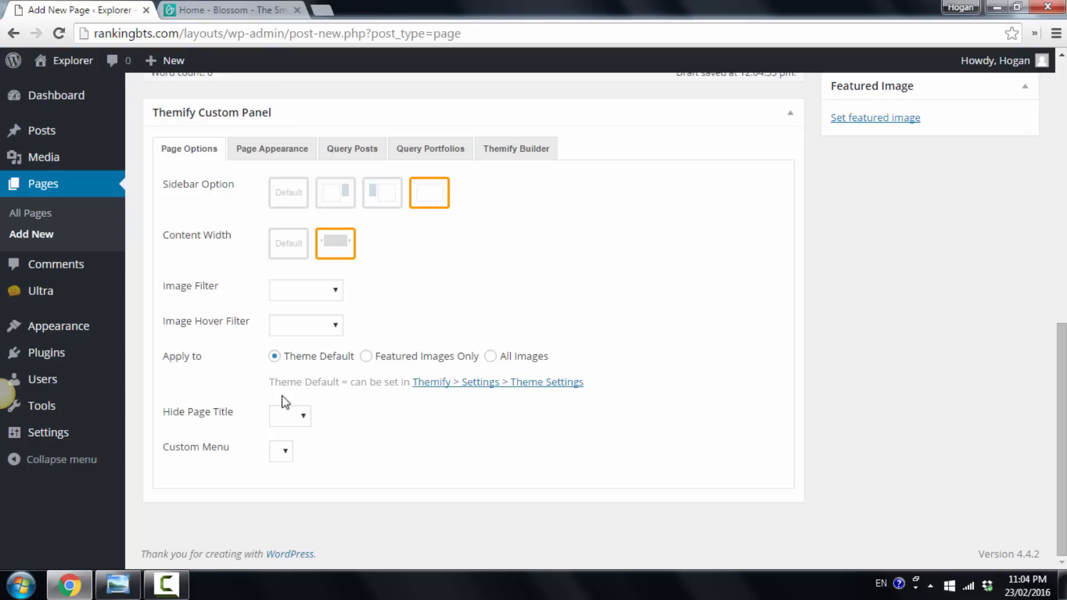
pyautogui.tripleClick(201, 423)
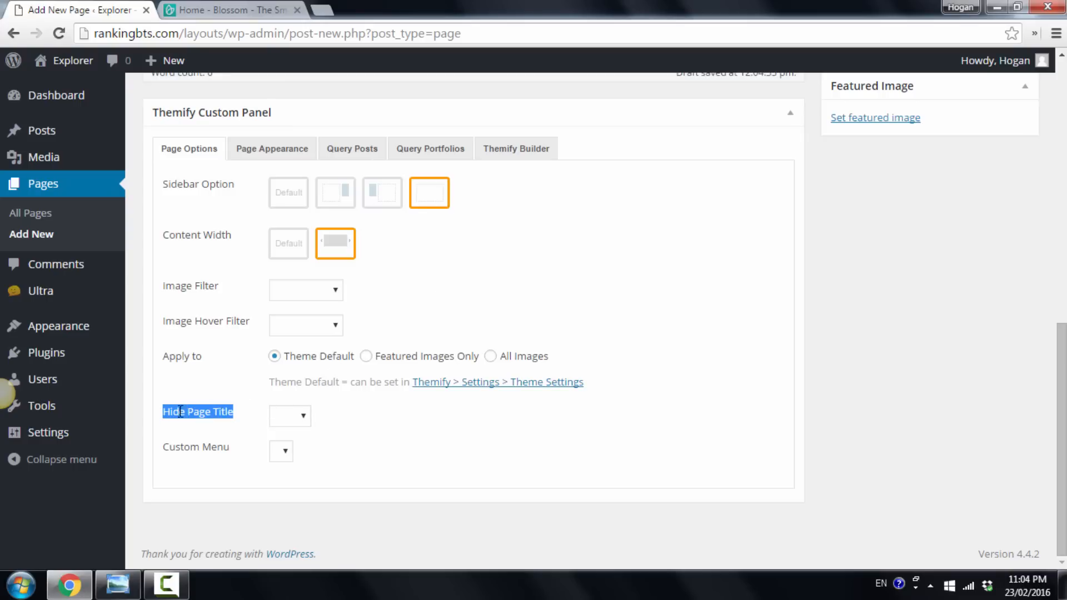
pyautogui.click(300, 414)
pyautogui.click(287, 449)
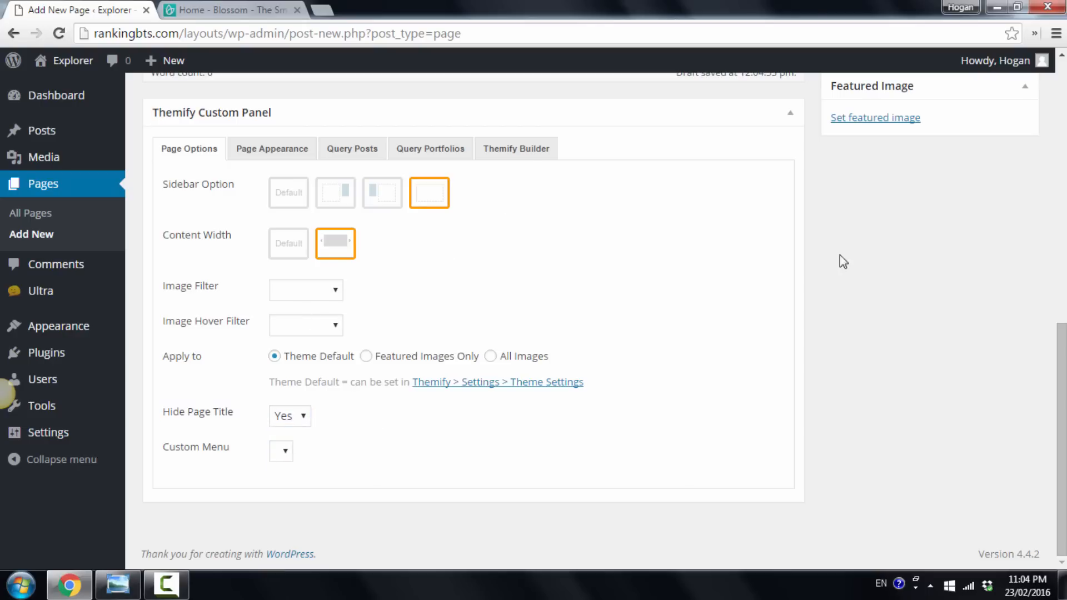
# Publish New Page and open it on the live site with Themify Builder turned on.
pyautogui.moveTo(1063, 359); pyautogui.dragTo(1061, 121)
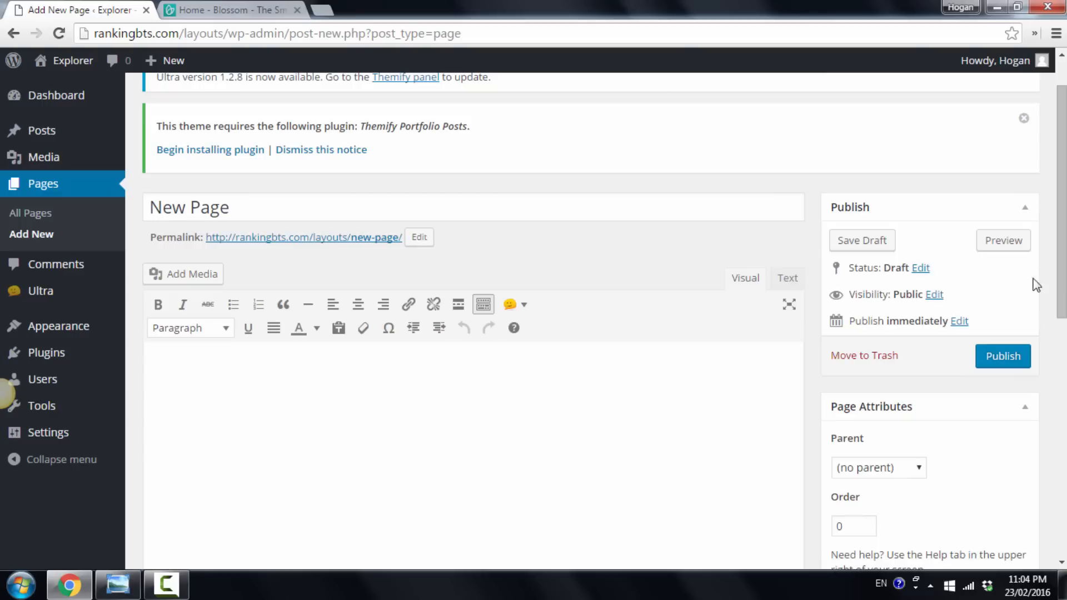
pyautogui.click(1017, 358)
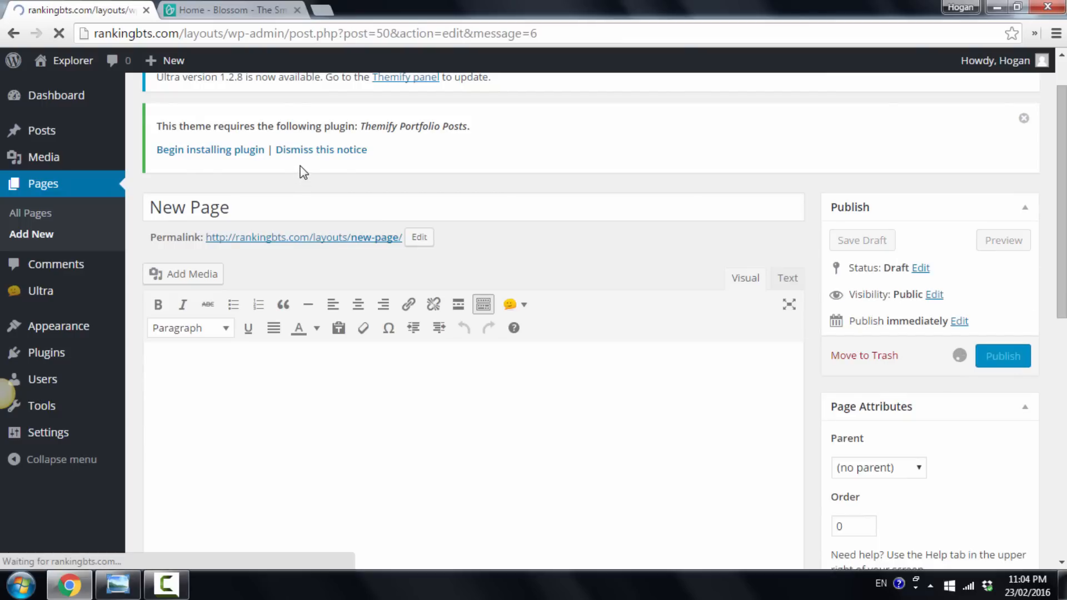
pyautogui.click(258, 262)
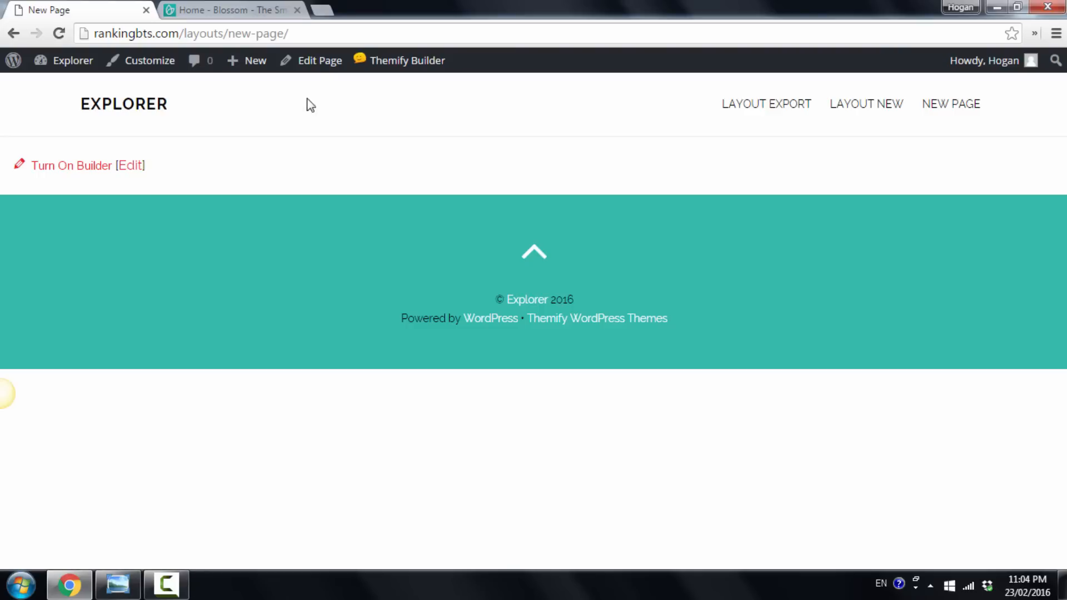
pyautogui.moveTo(417, 63)
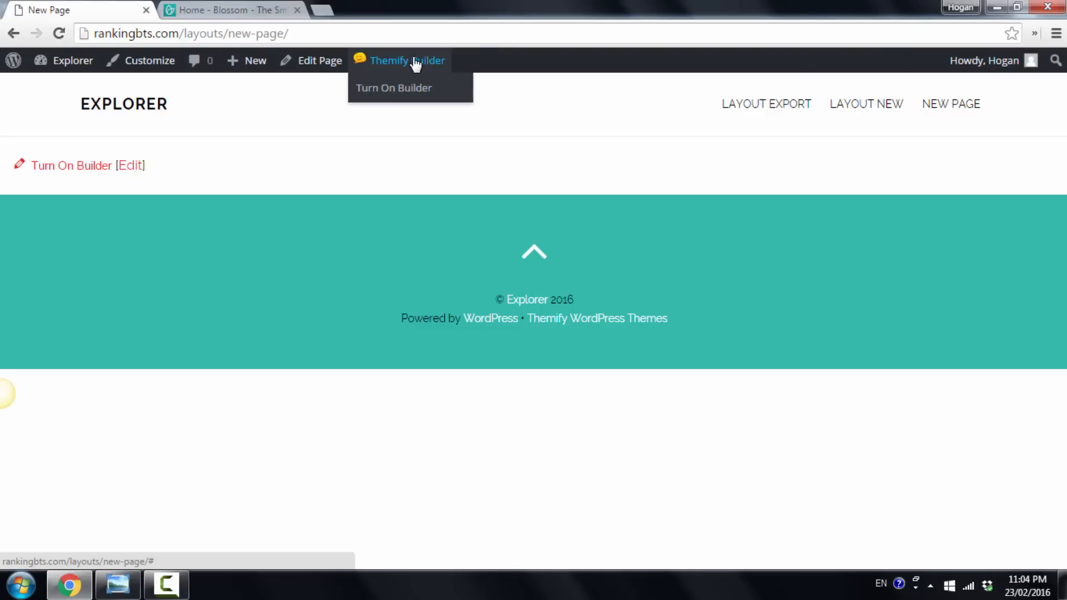
pyautogui.click(405, 97)
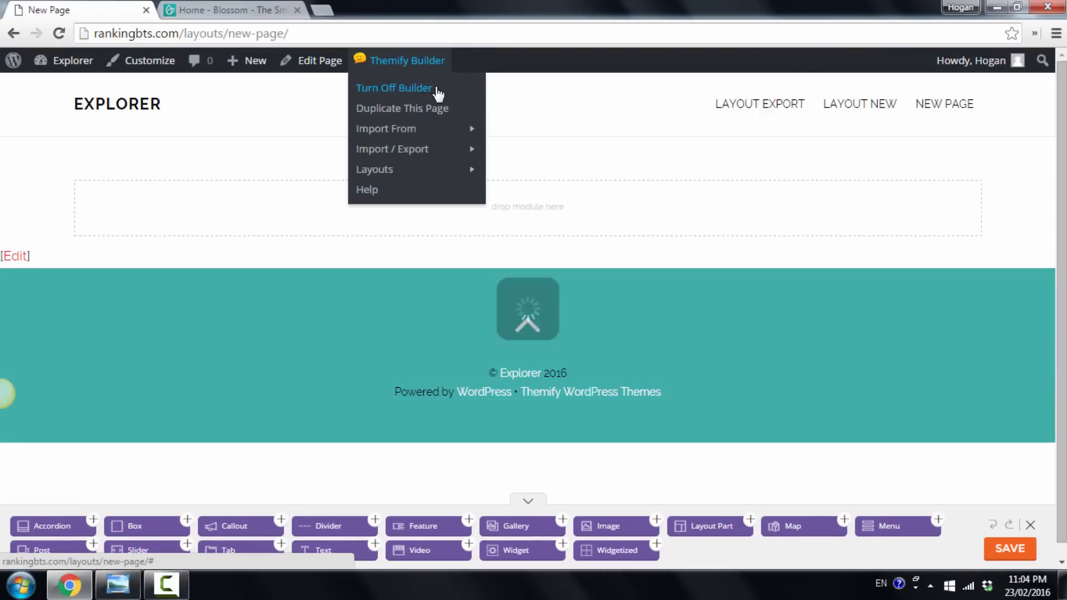
# Import layout-new_themify_builder_export_2016_02_23 from the Desktop into New Page, overriding its builder data, then reload and review the page.
pyautogui.moveTo(405, 159)
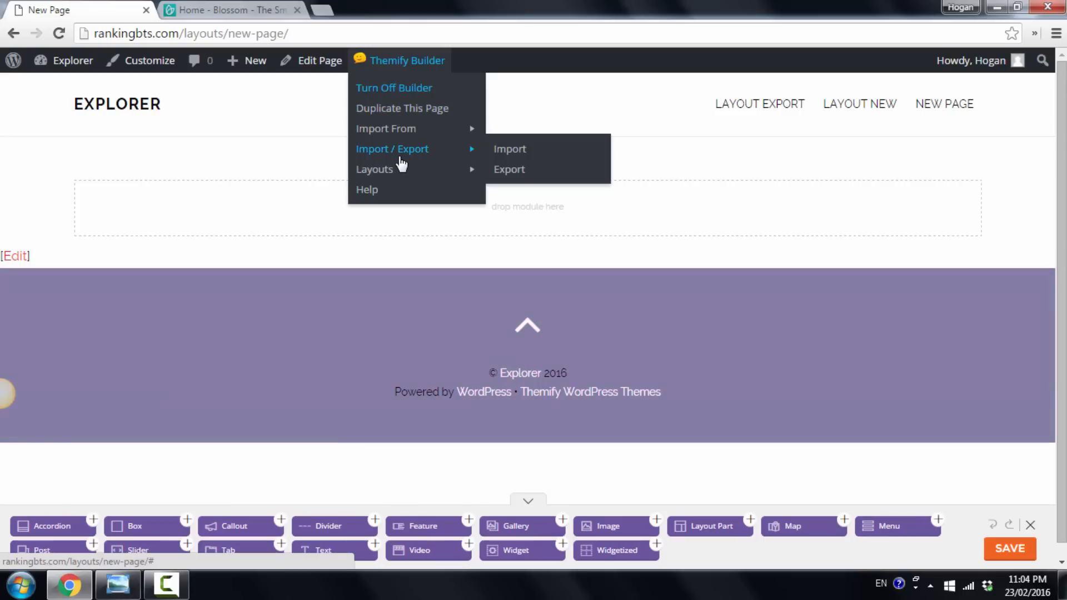
pyautogui.click(509, 148)
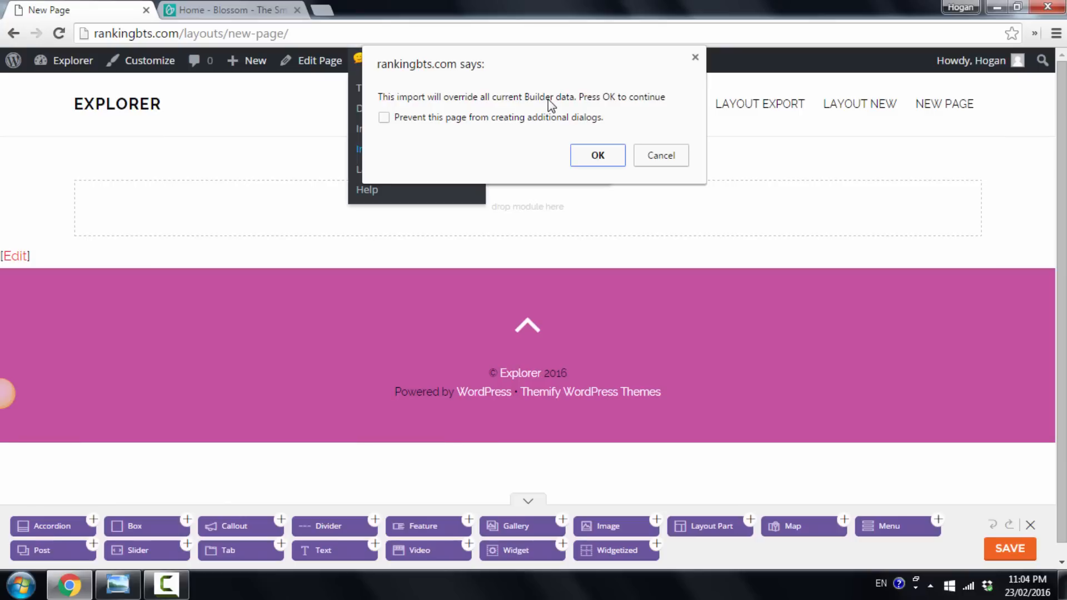
pyautogui.click(596, 155)
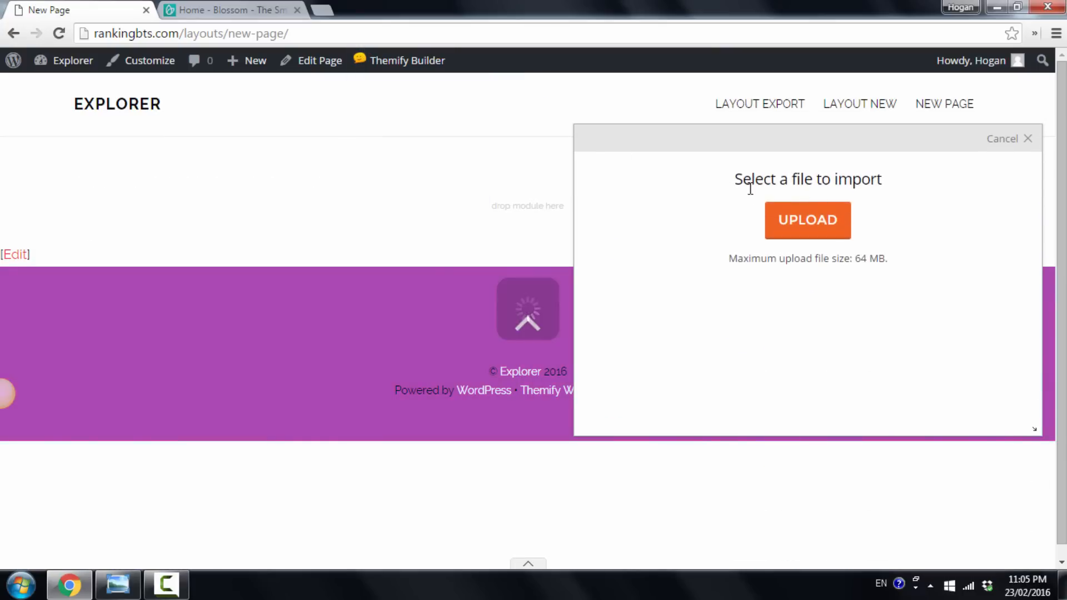
pyautogui.click(792, 220)
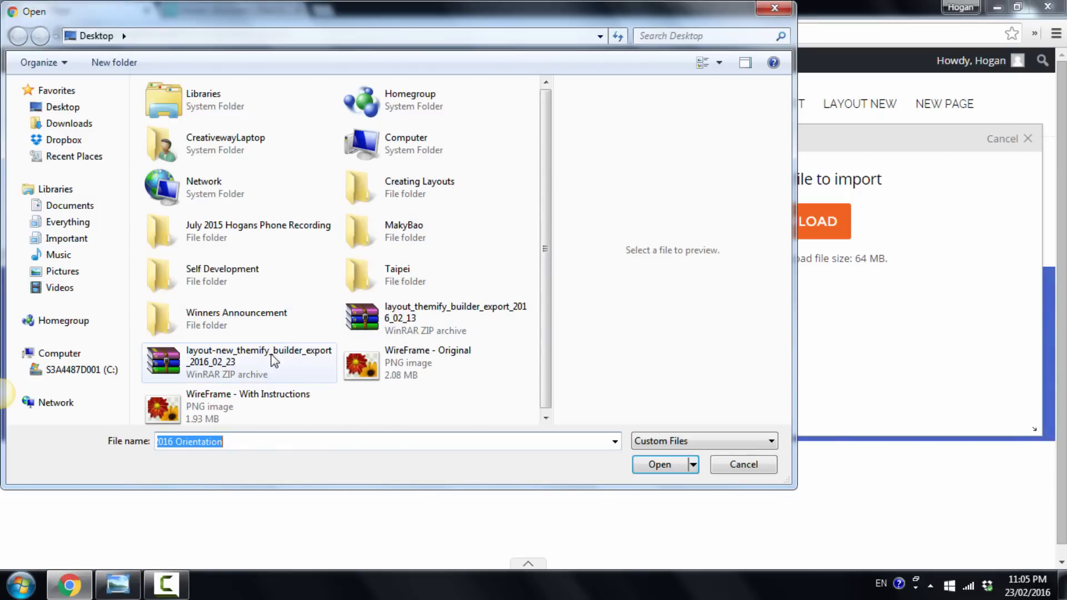
pyautogui.click(261, 371)
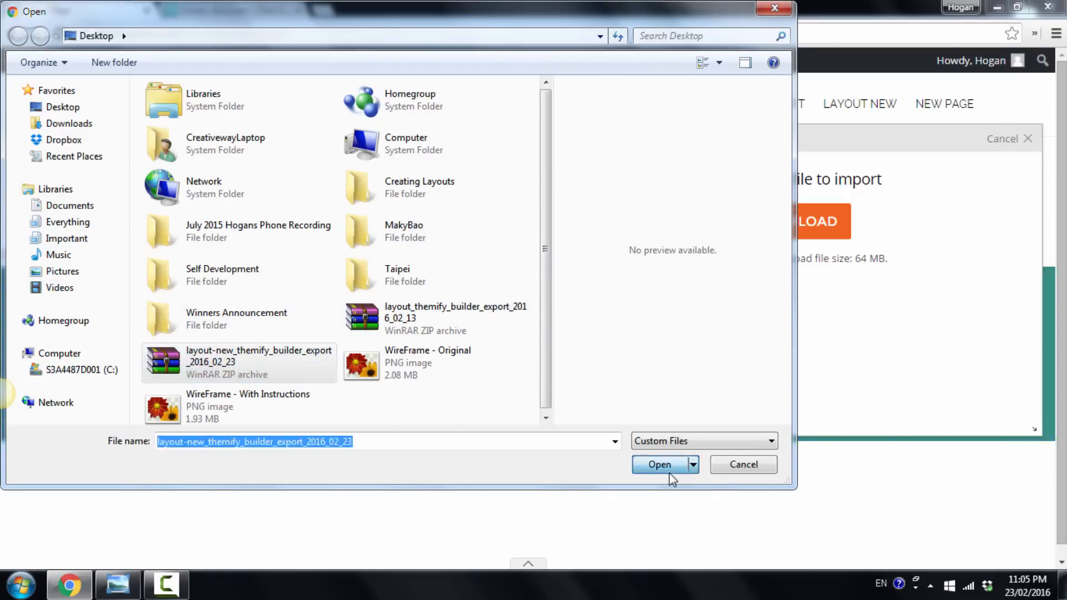
pyautogui.click(669, 471)
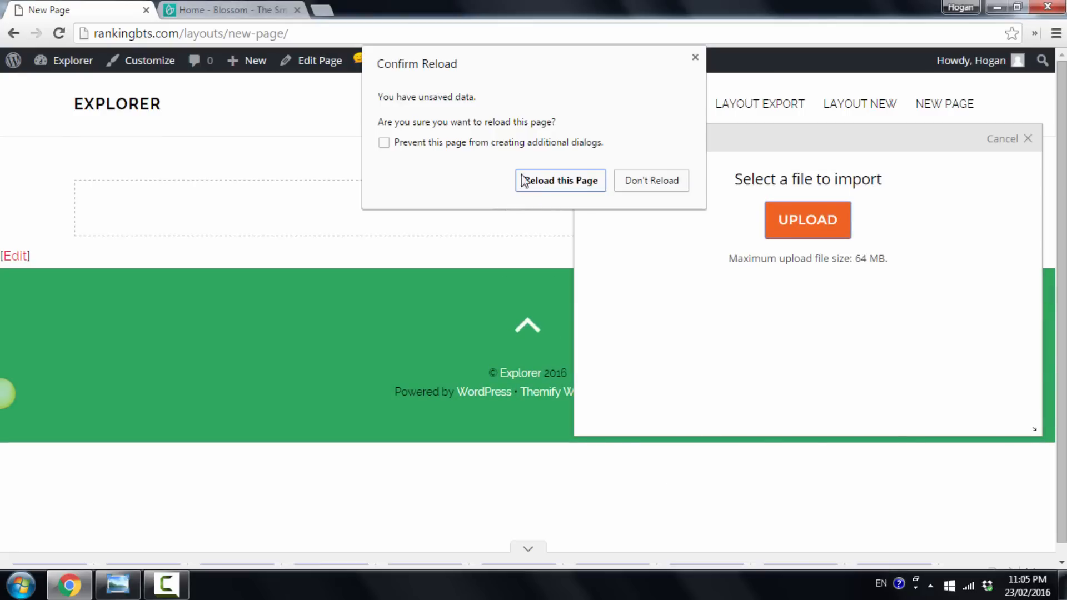
pyautogui.click(561, 183)
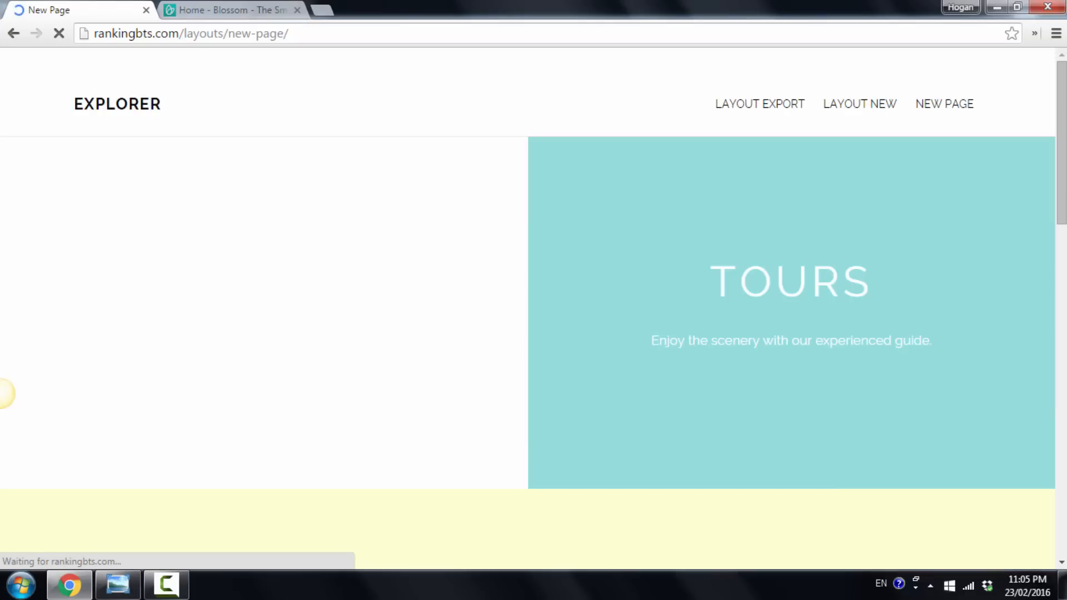
pyautogui.scroll(-15, 5, 393)
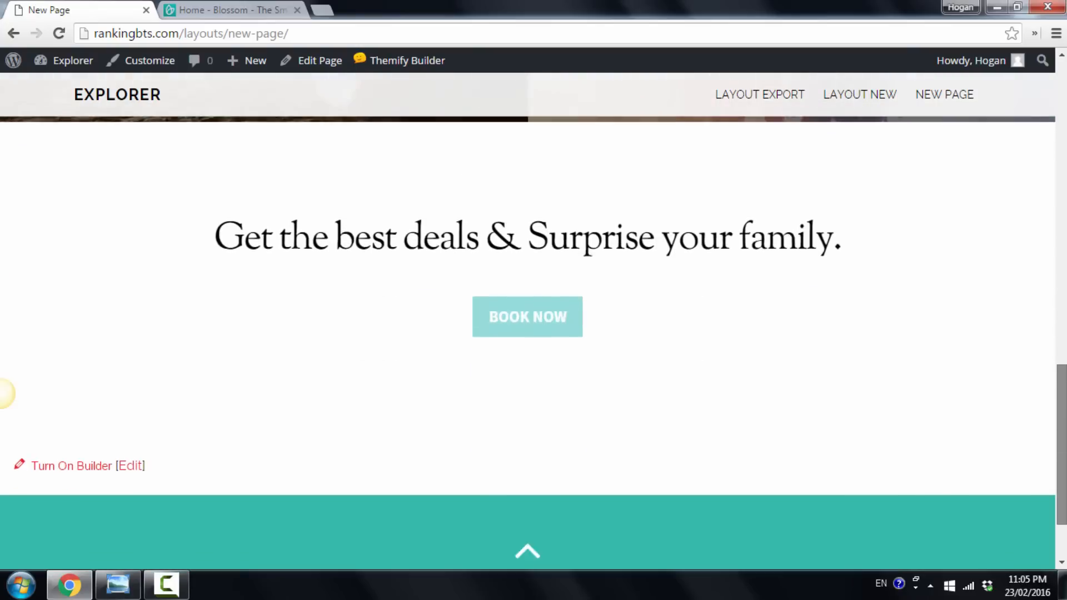
pyautogui.moveTo(1063, 471)
pyautogui.mouseDown()
pyautogui.moveTo(1063, 489)
pyautogui.moveTo(1049, 158)
pyautogui.mouseUp()
# Return to the dashboard's page list and start another new page titled "Load as Layout".
pyautogui.moveTo(81, 61)
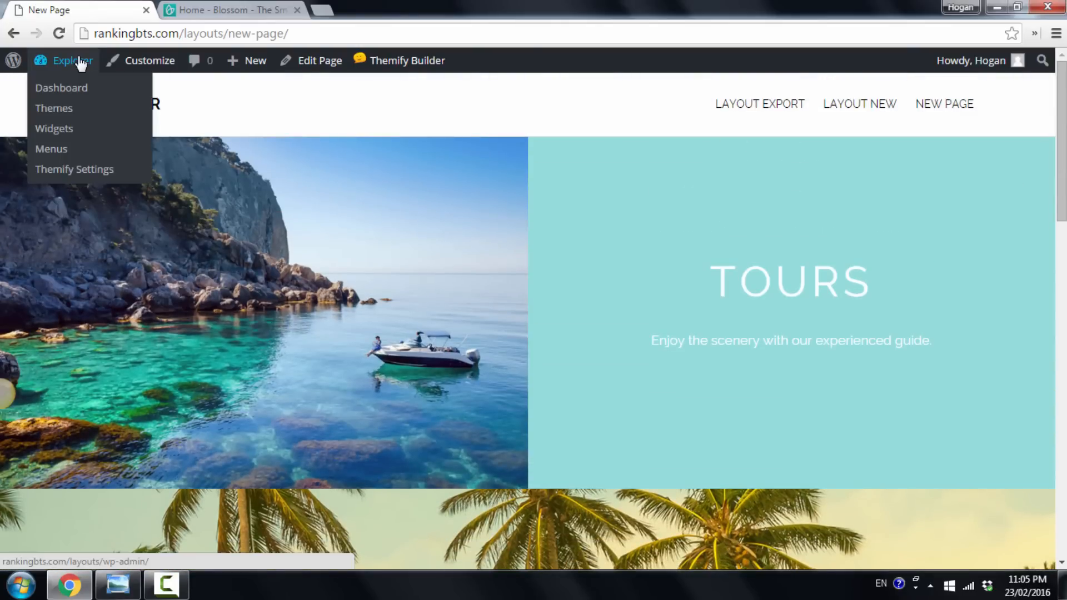
pyautogui.click(71, 91)
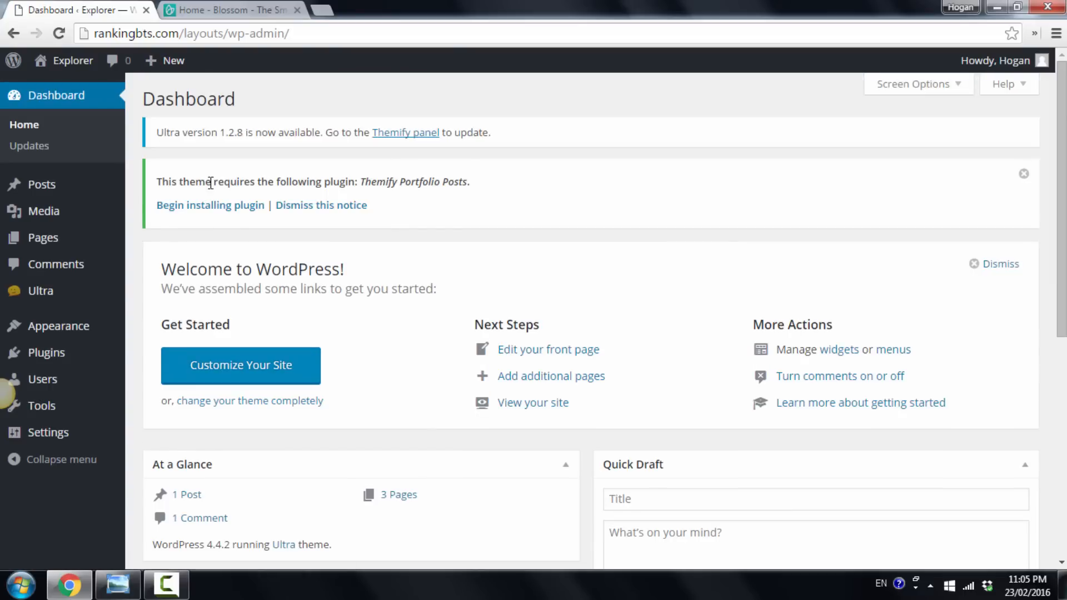
pyautogui.click(202, 234)
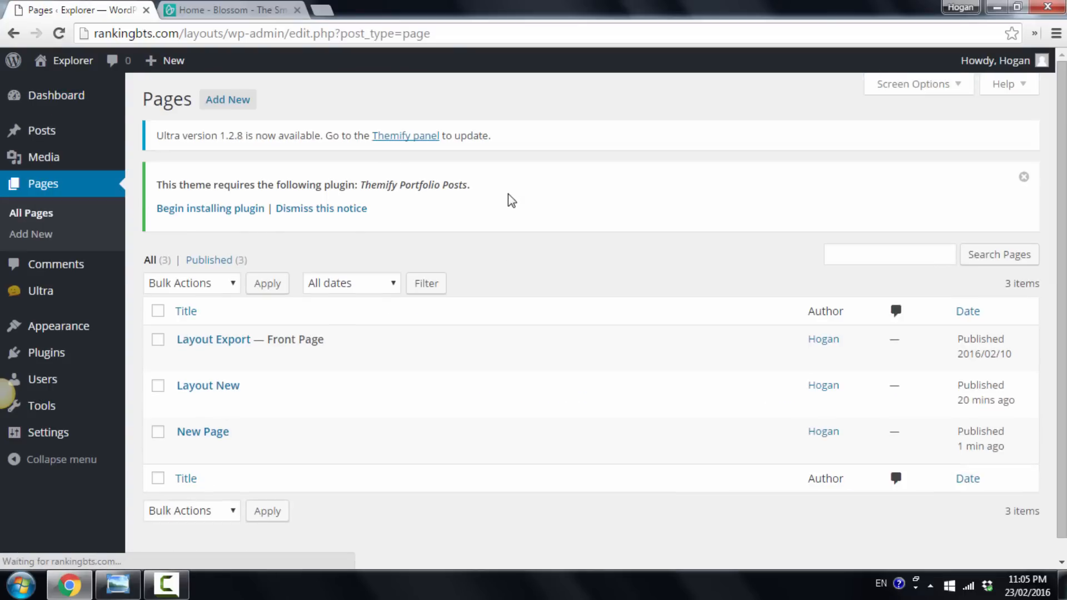
pyautogui.click(231, 101)
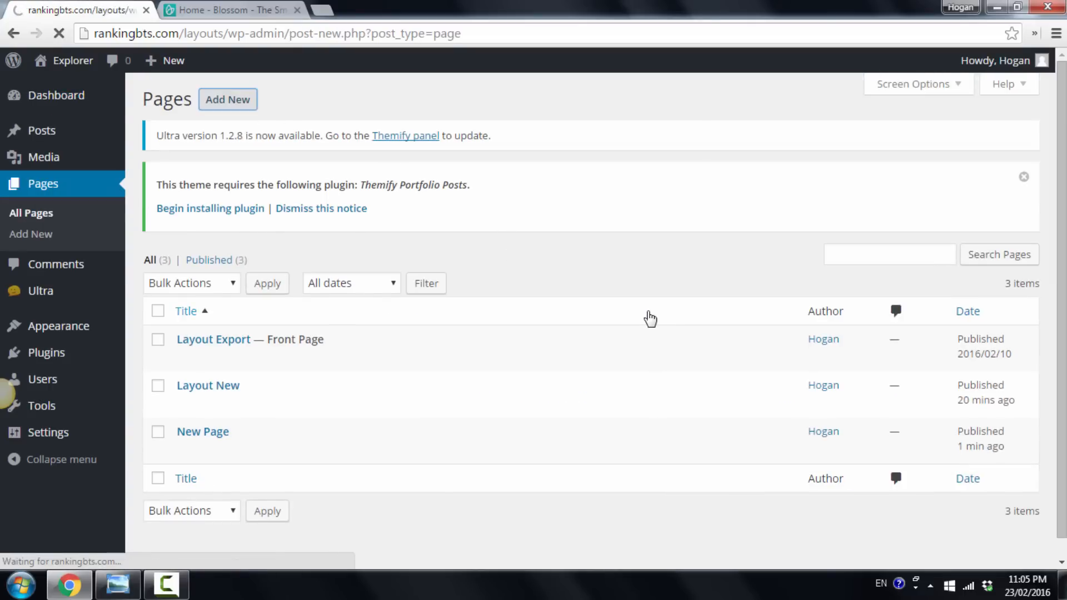
pyautogui.write('Load as Layout')
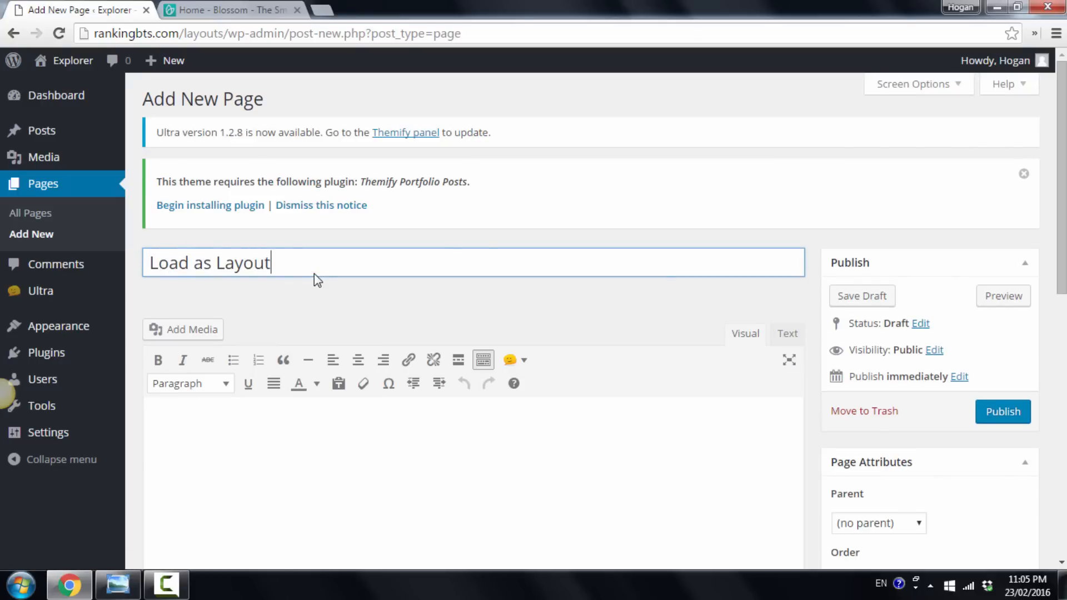
# Give the Load as Layout page no sidebar, Fullwidth content width and Hide Page Title set to Yes.
pyautogui.scroll(-6, 999, 307)
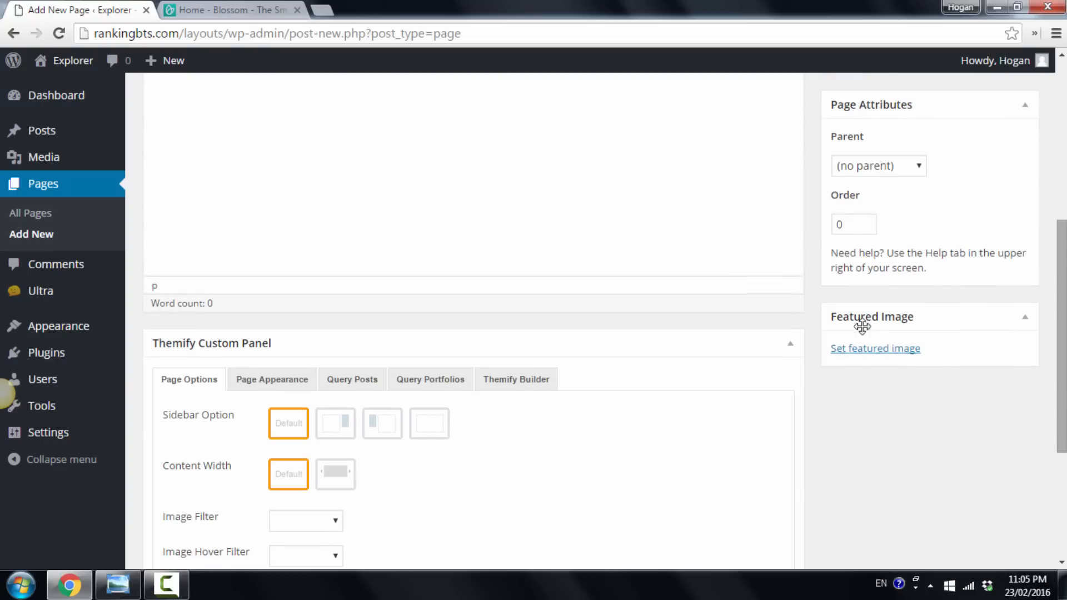
pyautogui.click(436, 430)
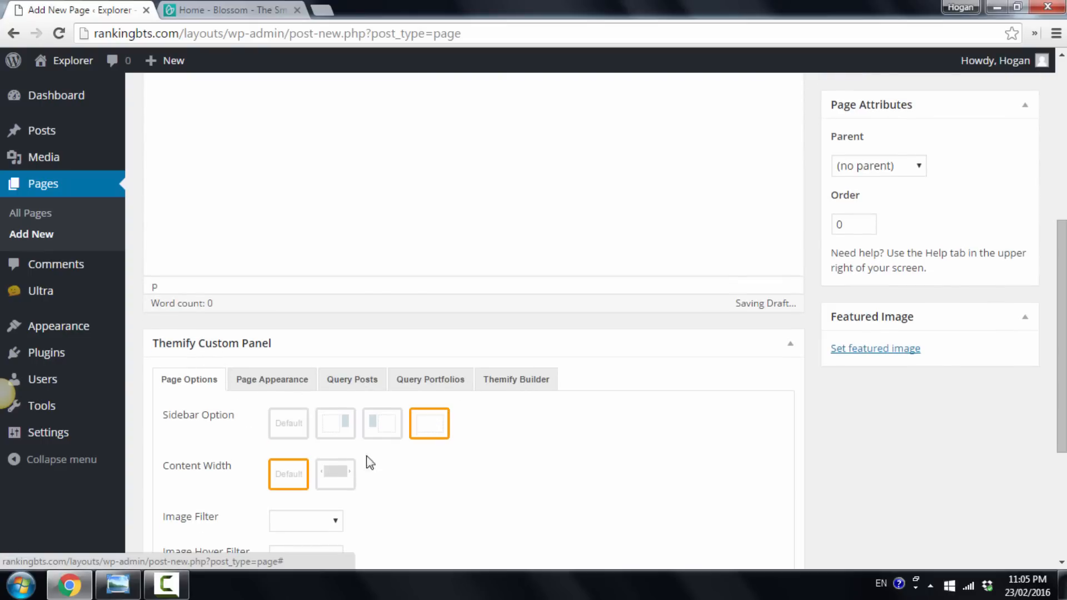
pyautogui.click(337, 482)
pyautogui.scroll(-3, 526, 474)
pyautogui.click(283, 498)
pyautogui.click(298, 518)
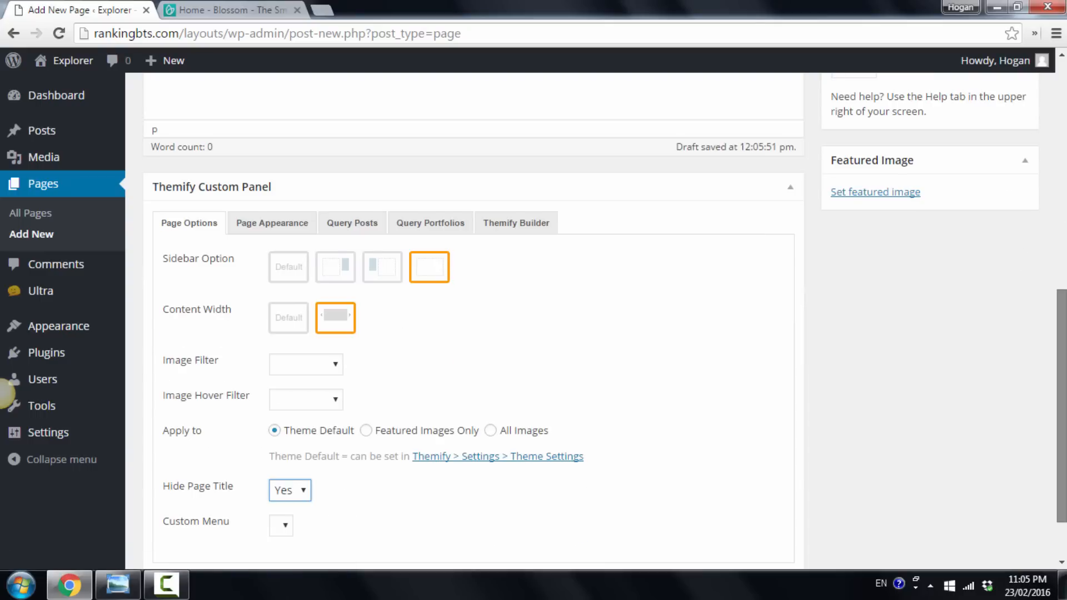
# Publish the Load as Layout page, view it on the live site and turn on Themify Builder there.
pyautogui.scroll(7, 1017, 288)
pyautogui.click(1003, 284)
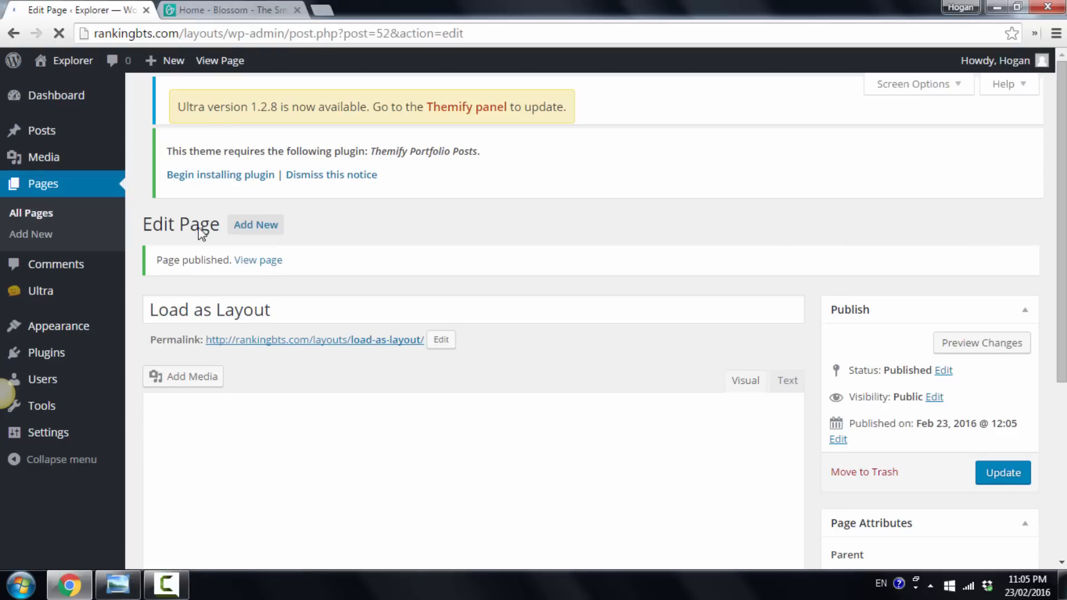
pyautogui.click(268, 261)
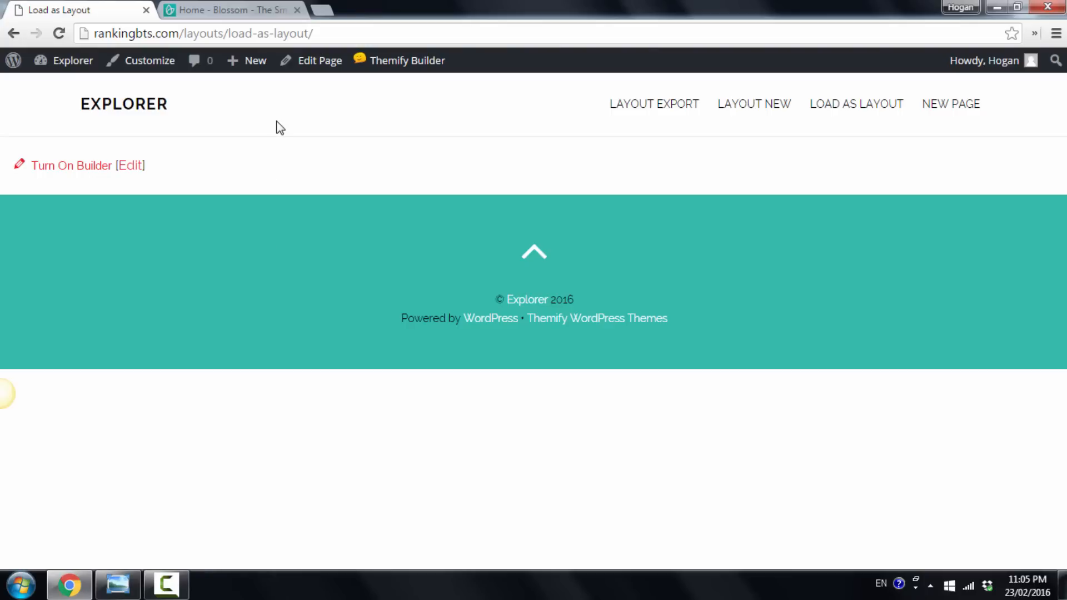
pyautogui.moveTo(409, 64)
pyautogui.click(396, 95)
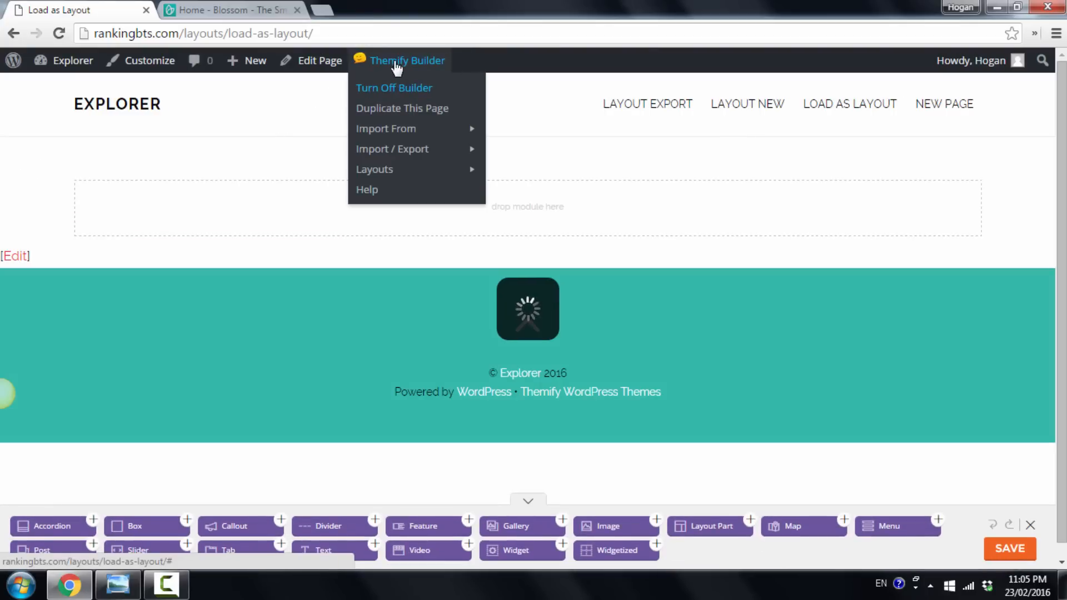
# Load the saved Explorer Layout into the page, replacing its current builder content, and reload the page to review it.
pyautogui.moveTo(378, 177)
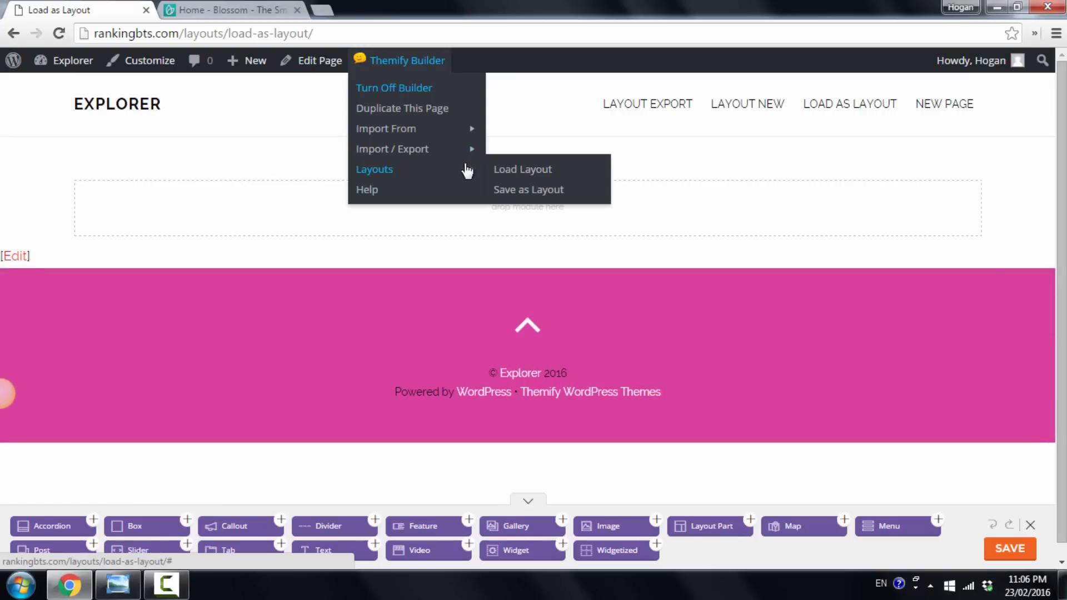
pyautogui.click(508, 170)
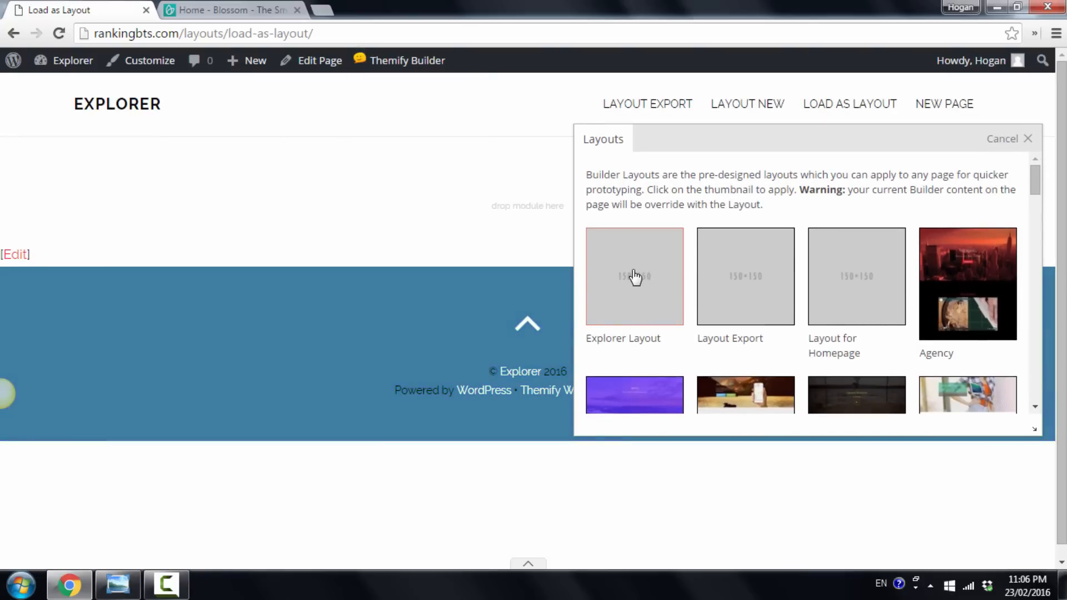
pyautogui.click(617, 320)
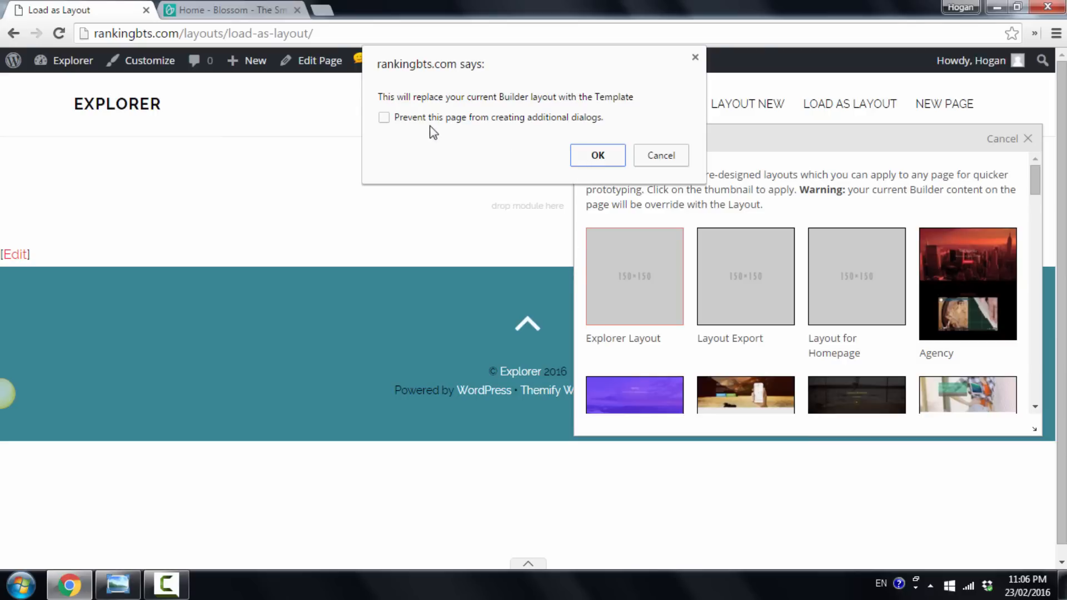
pyautogui.click(588, 156)
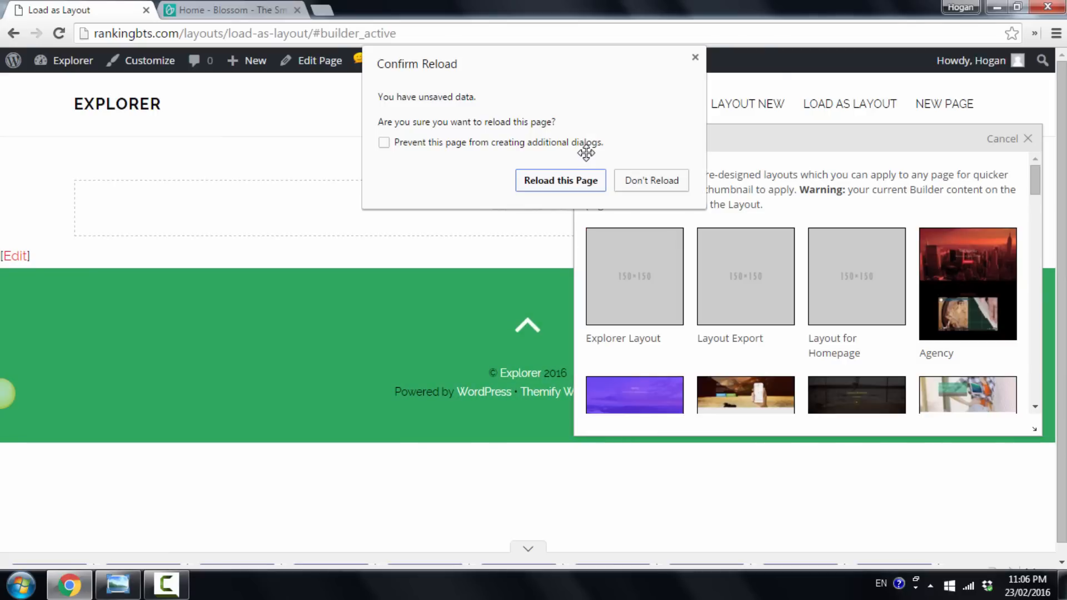
pyautogui.click(542, 187)
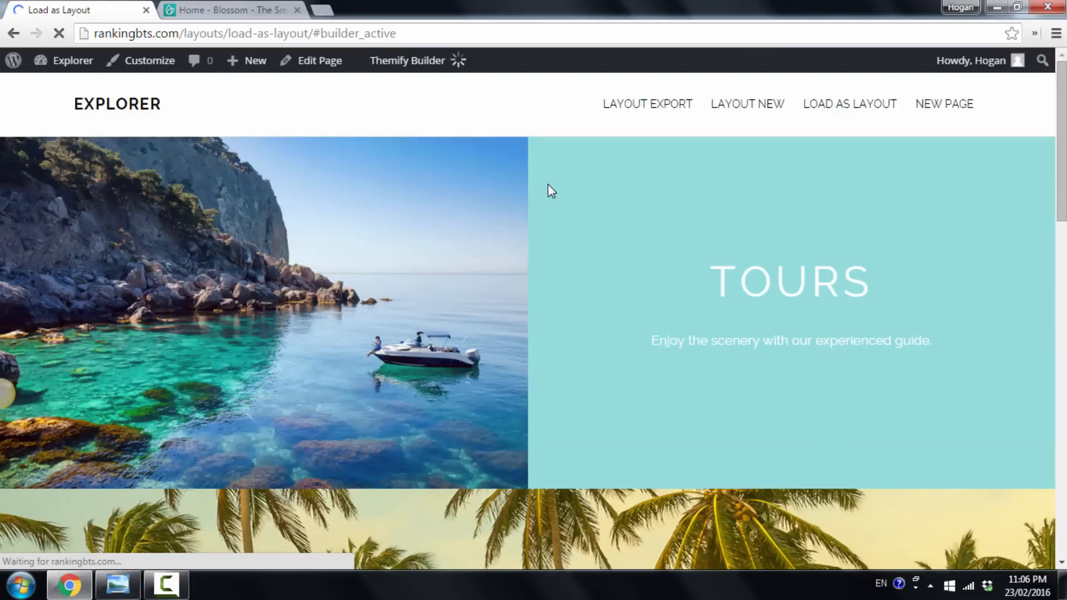
pyautogui.moveTo(1061, 150); pyautogui.dragTo(1035, 126)
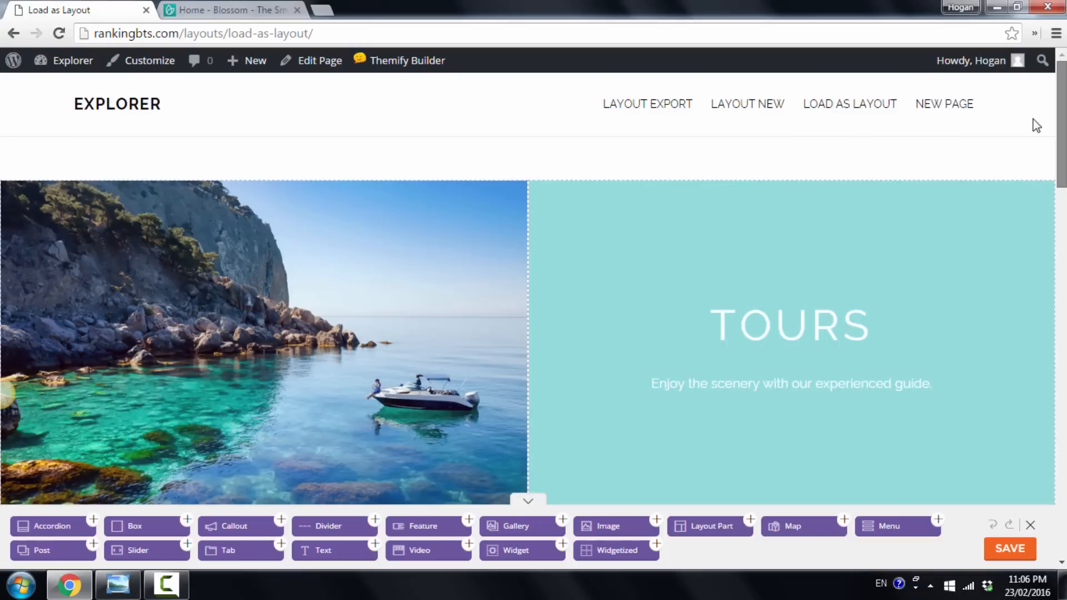